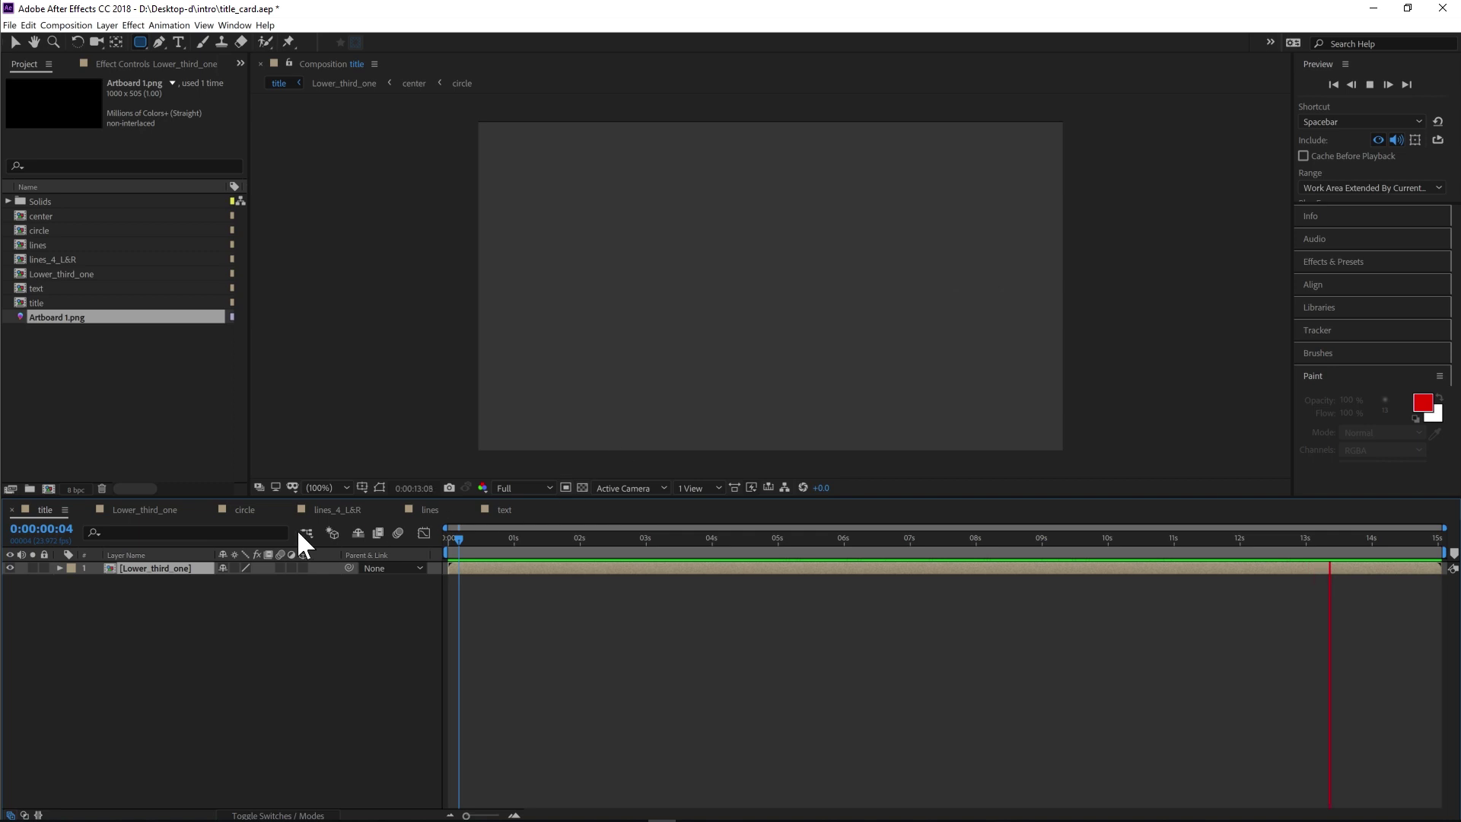
Open the circle composition and draw a small rounded square with a 4 px green stroke, clear of the existing diamond
{"action": "left_click", "coordinate": [242, 512]}
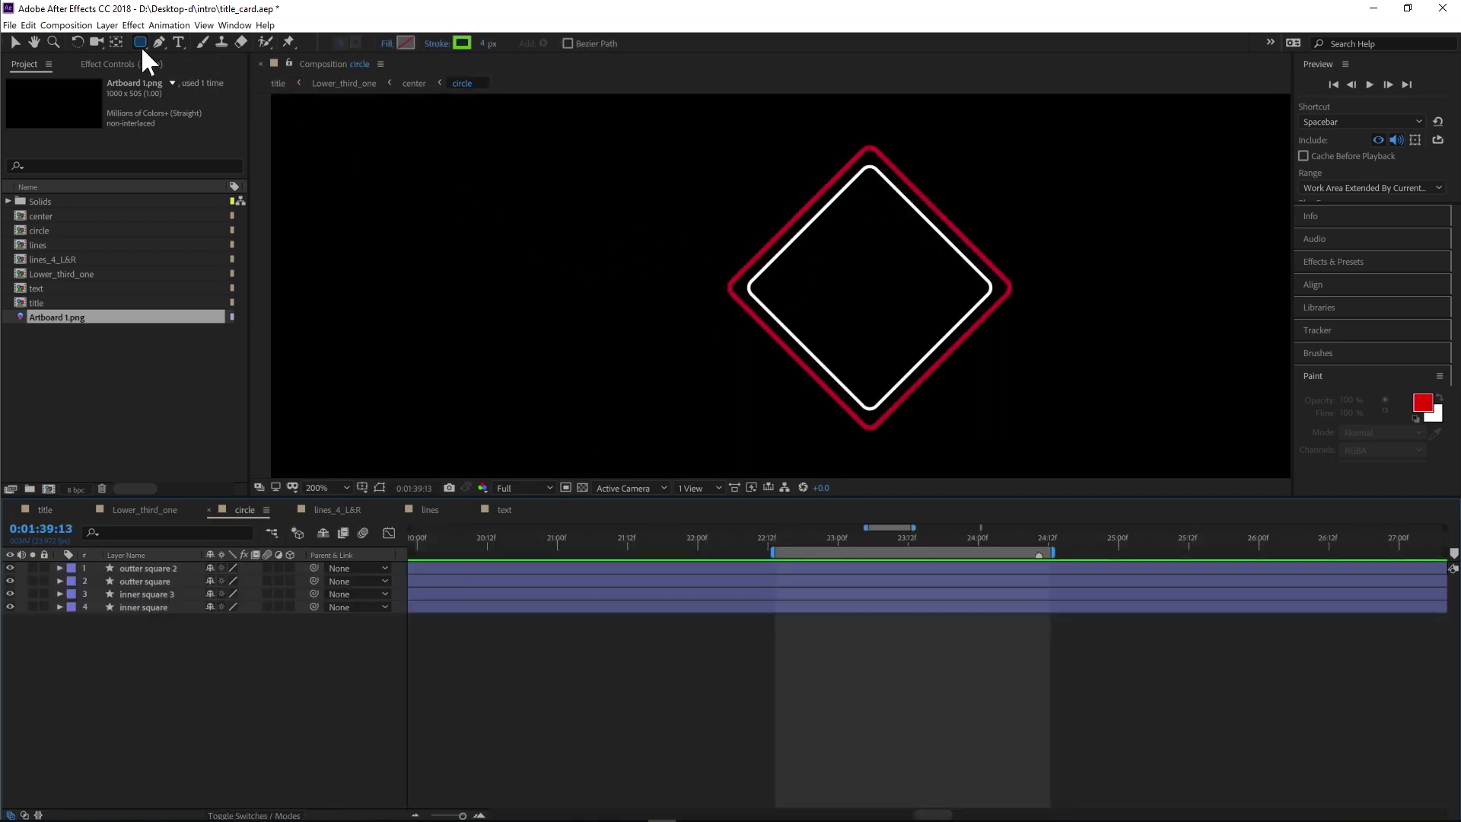
{"action": "left_click_drag", "start_coordinate": [140, 44], "coordinate": [196, 57]}
{"action": "left_click_drag", "start_coordinate": [417, 211], "coordinate": [515, 308]}
{"action": "left_click", "coordinate": [143, 568]}
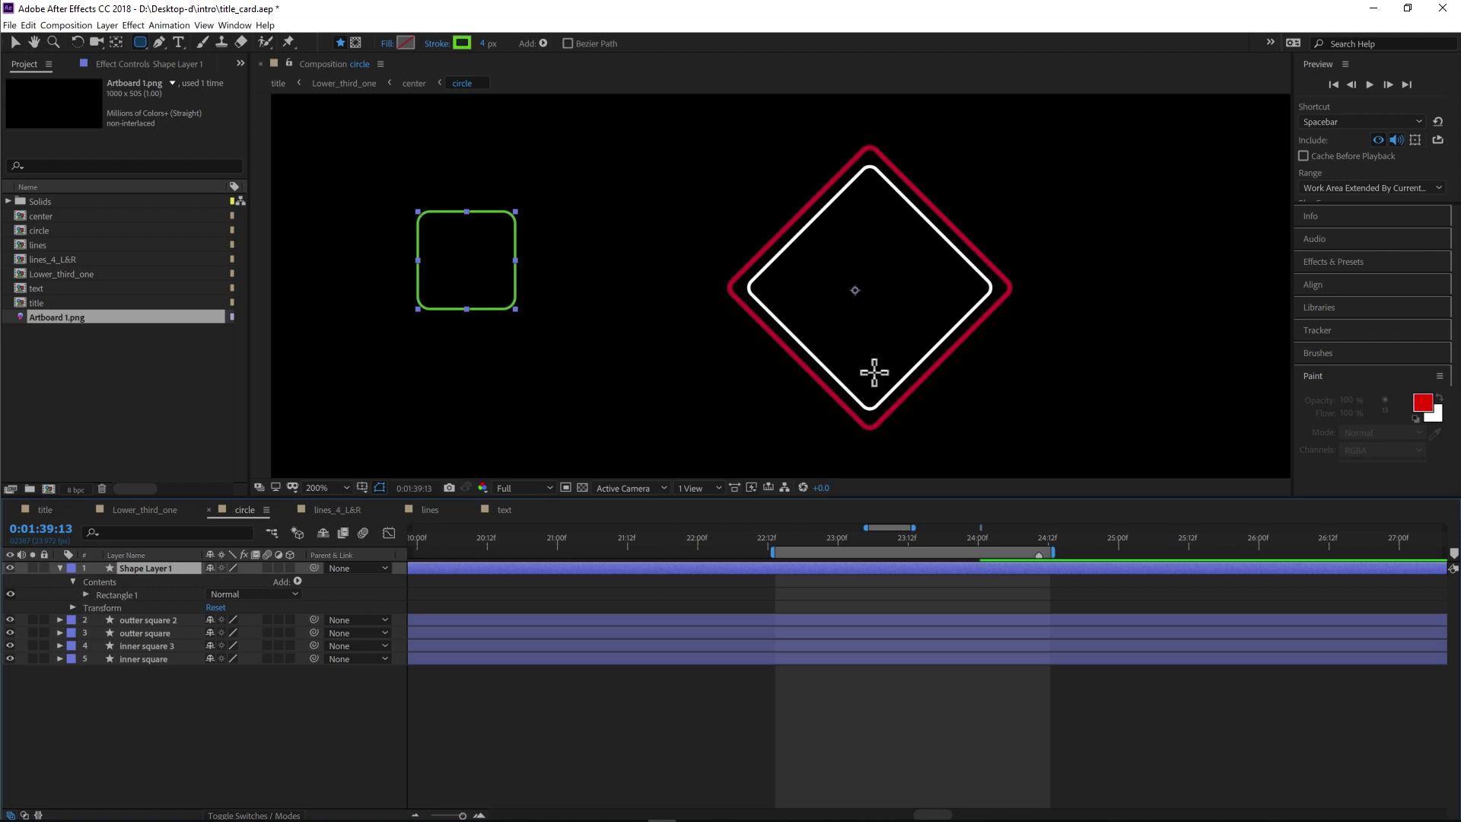
Try rotating the new square to 12° with the layer-level Transform, then return the rotation to 0°
{"action": "left_click", "coordinate": [84, 595]}
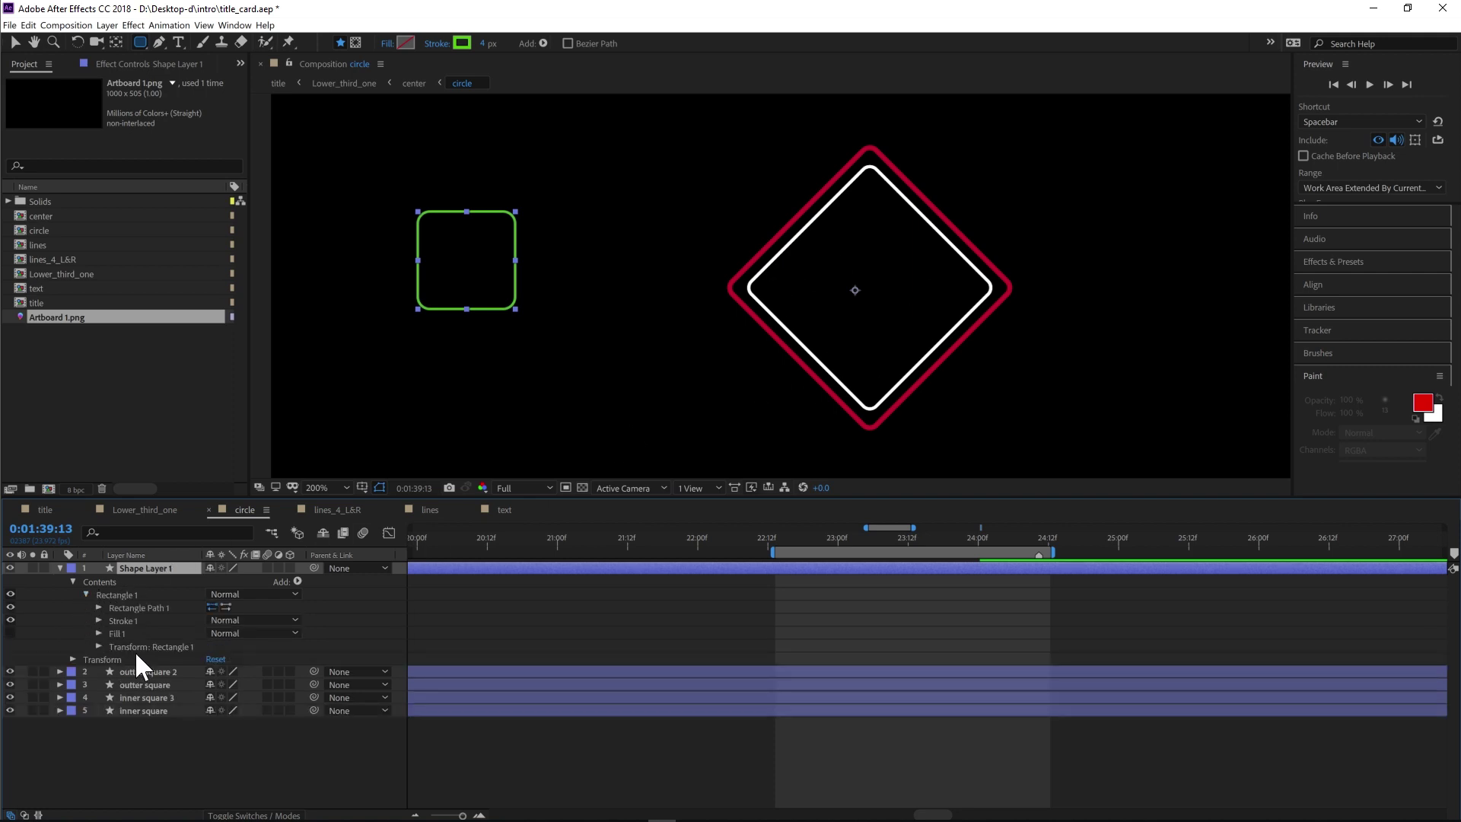
{"action": "left_click", "coordinate": [73, 659]}
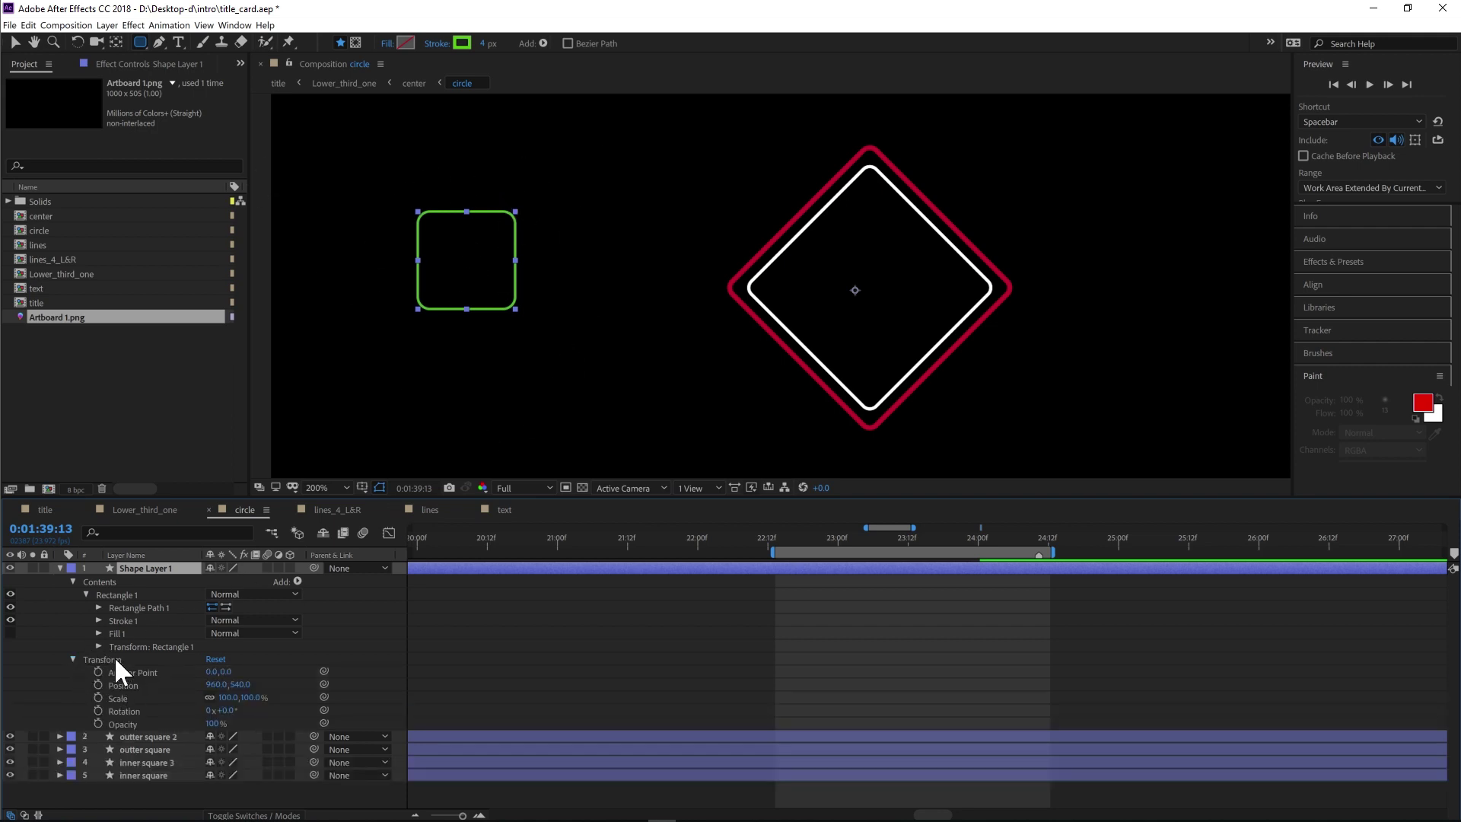
{"action": "mouse_move", "coordinate": [236, 712]}
{"action": "left_mouse_down"}
{"action": "mouse_move", "coordinate": [254, 701]}
{"action": "mouse_move", "coordinate": [222, 701]}
{"action": "left_mouse_up"}
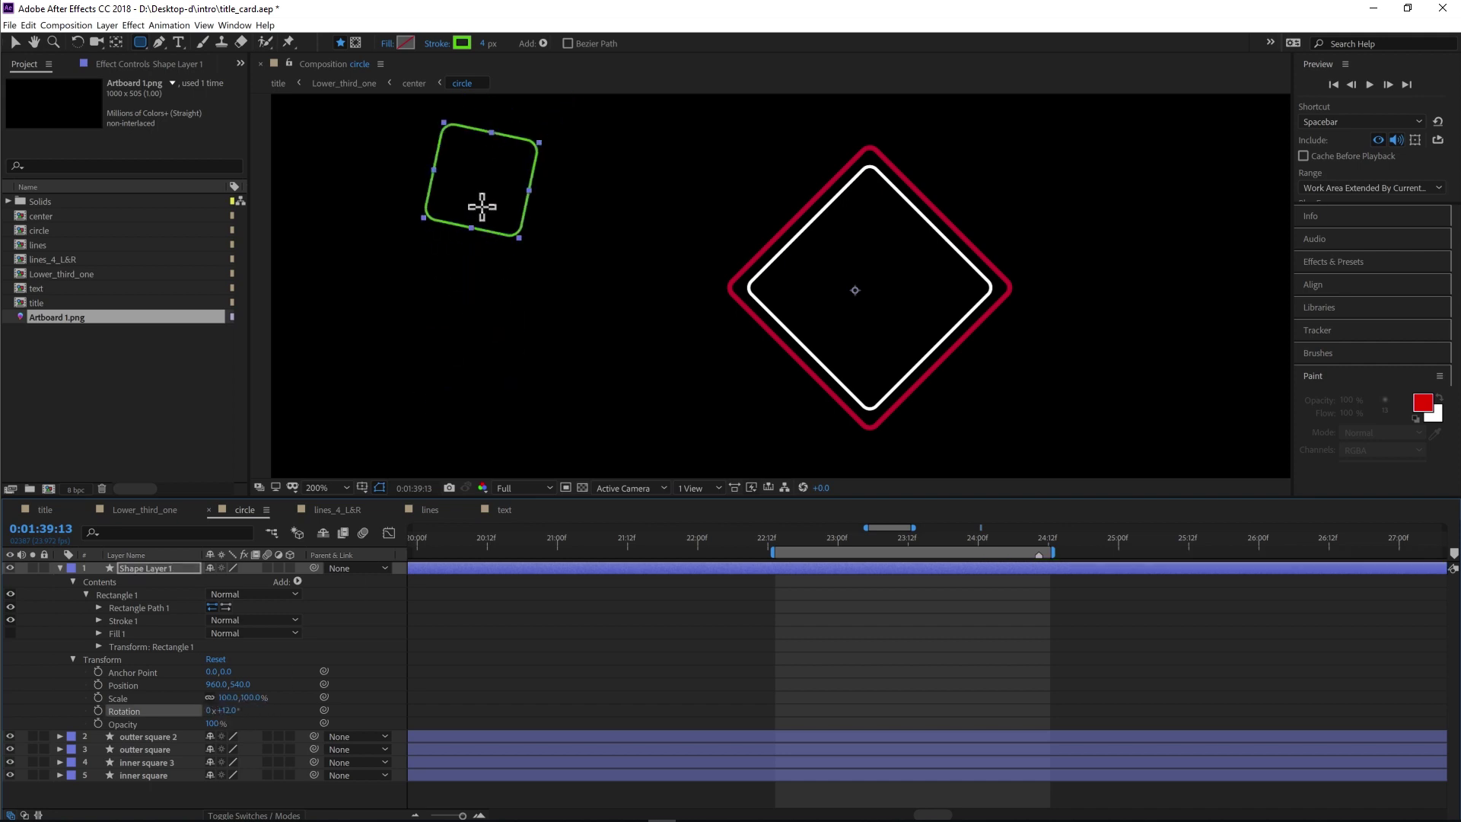
{"action": "left_click", "coordinate": [180, 575]}
{"action": "scroll", "coordinate": [459, 247], "scroll_direction": "down", "scroll_amount": 4}
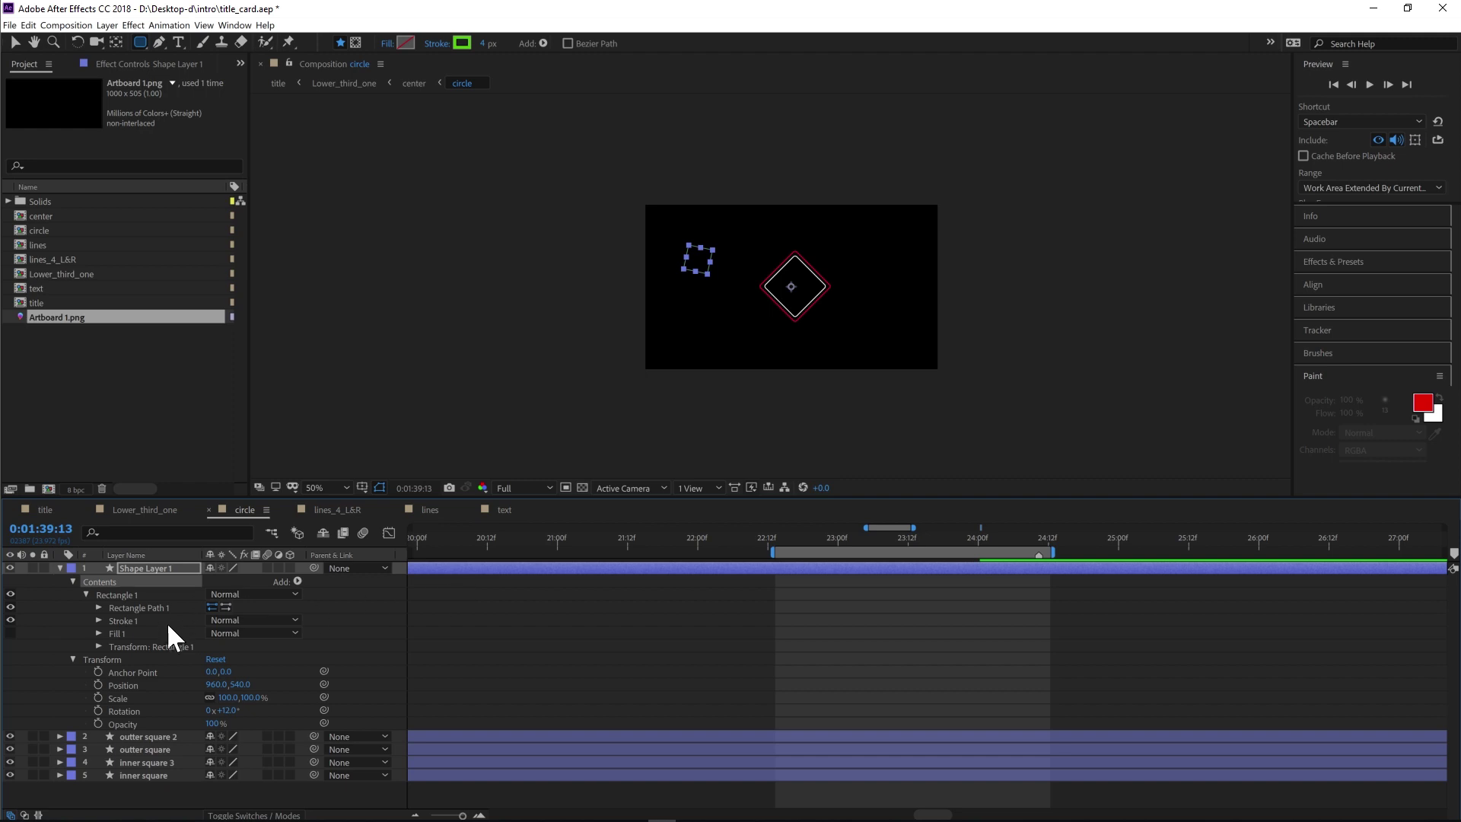
{"action": "scroll", "coordinate": [680, 284], "scroll_direction": "up", "scroll_amount": 4}
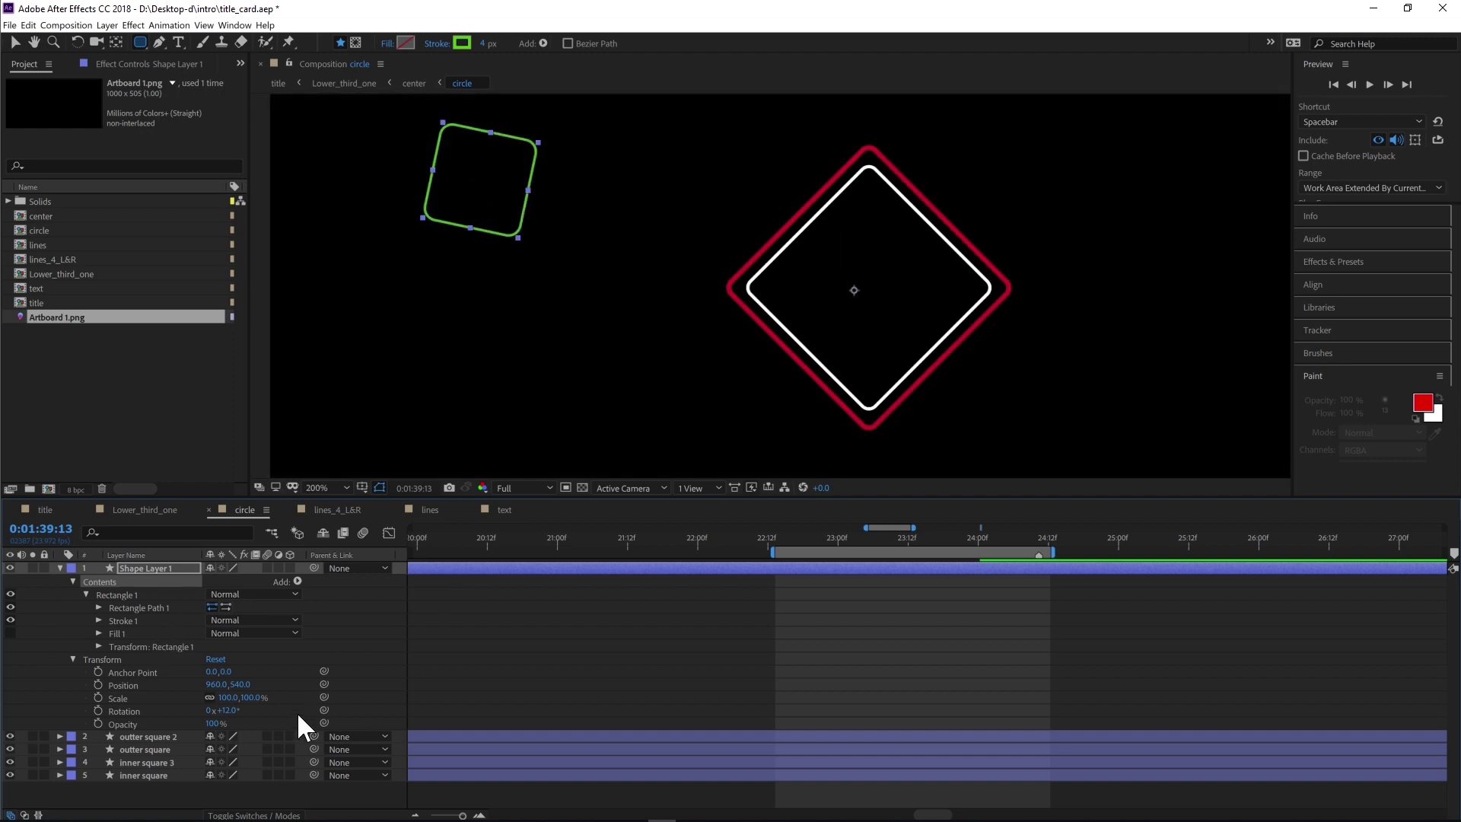
{"action": "left_click_drag", "start_coordinate": [225, 726], "coordinate": [229, 718]}
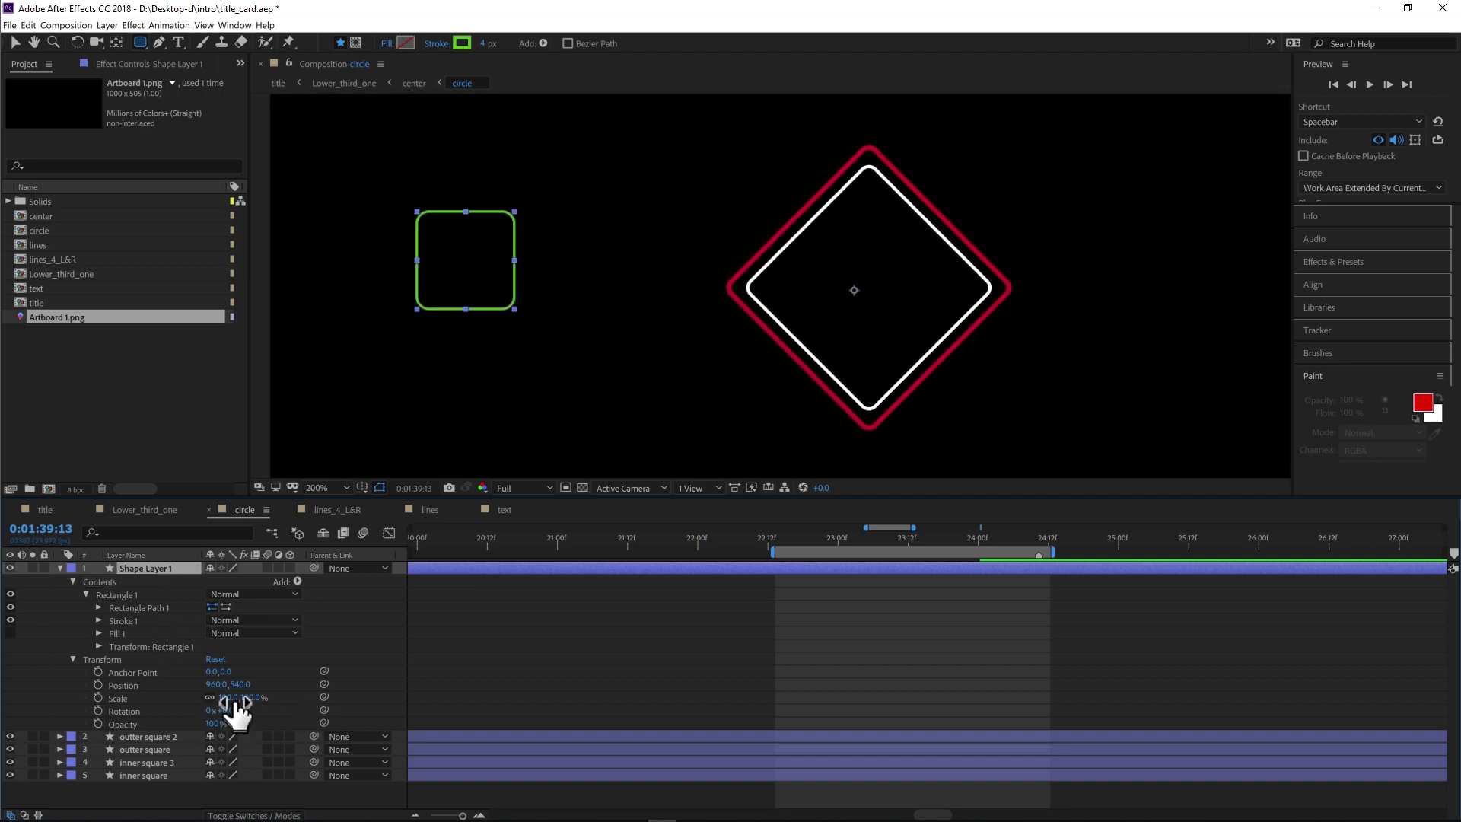
{"action": "left_click", "coordinate": [73, 659]}
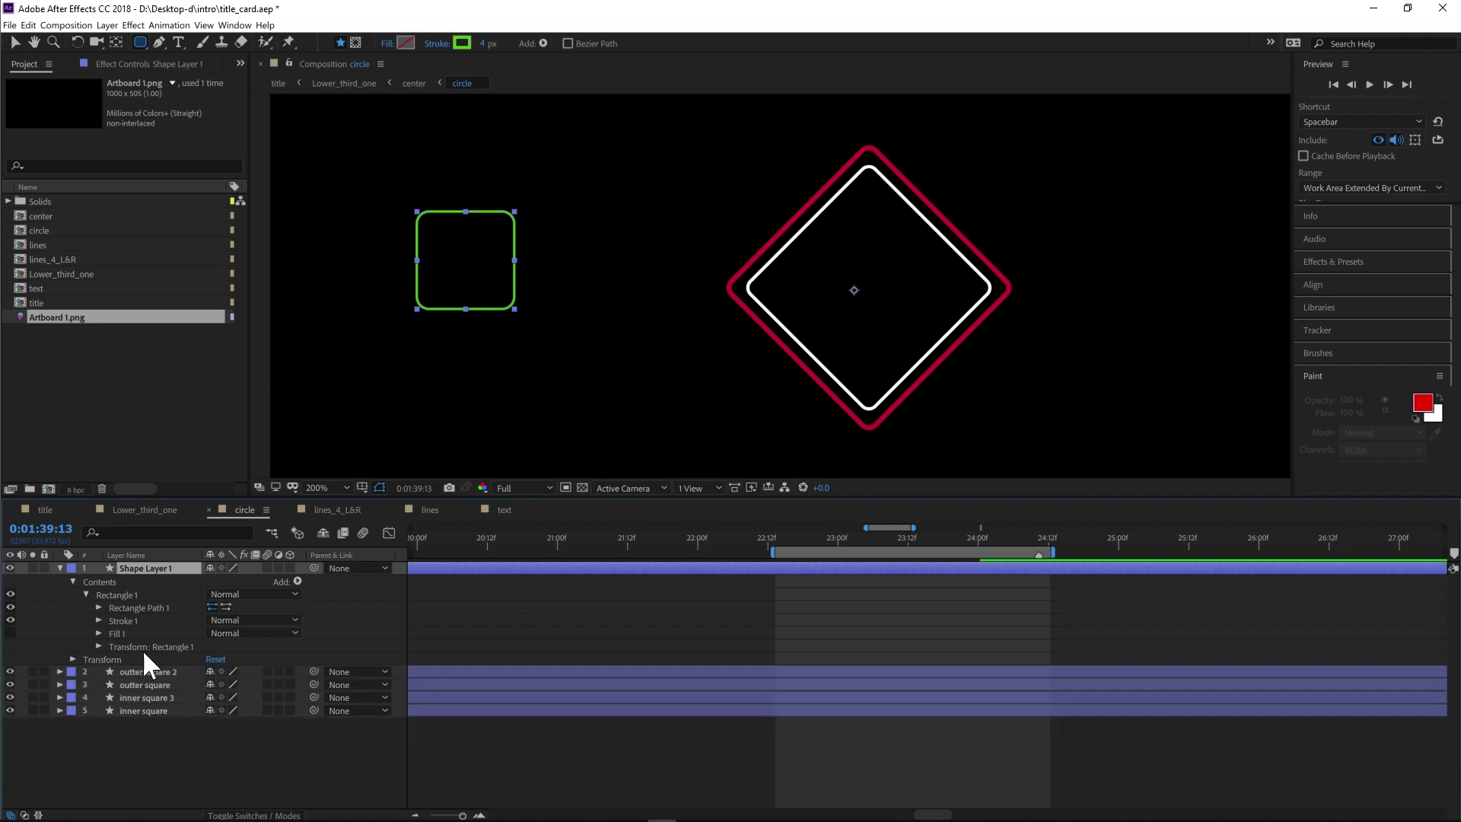
Rotate the square 45° about its own centre using the rectangle's own transform rotation
{"action": "left_click", "coordinate": [98, 646]}
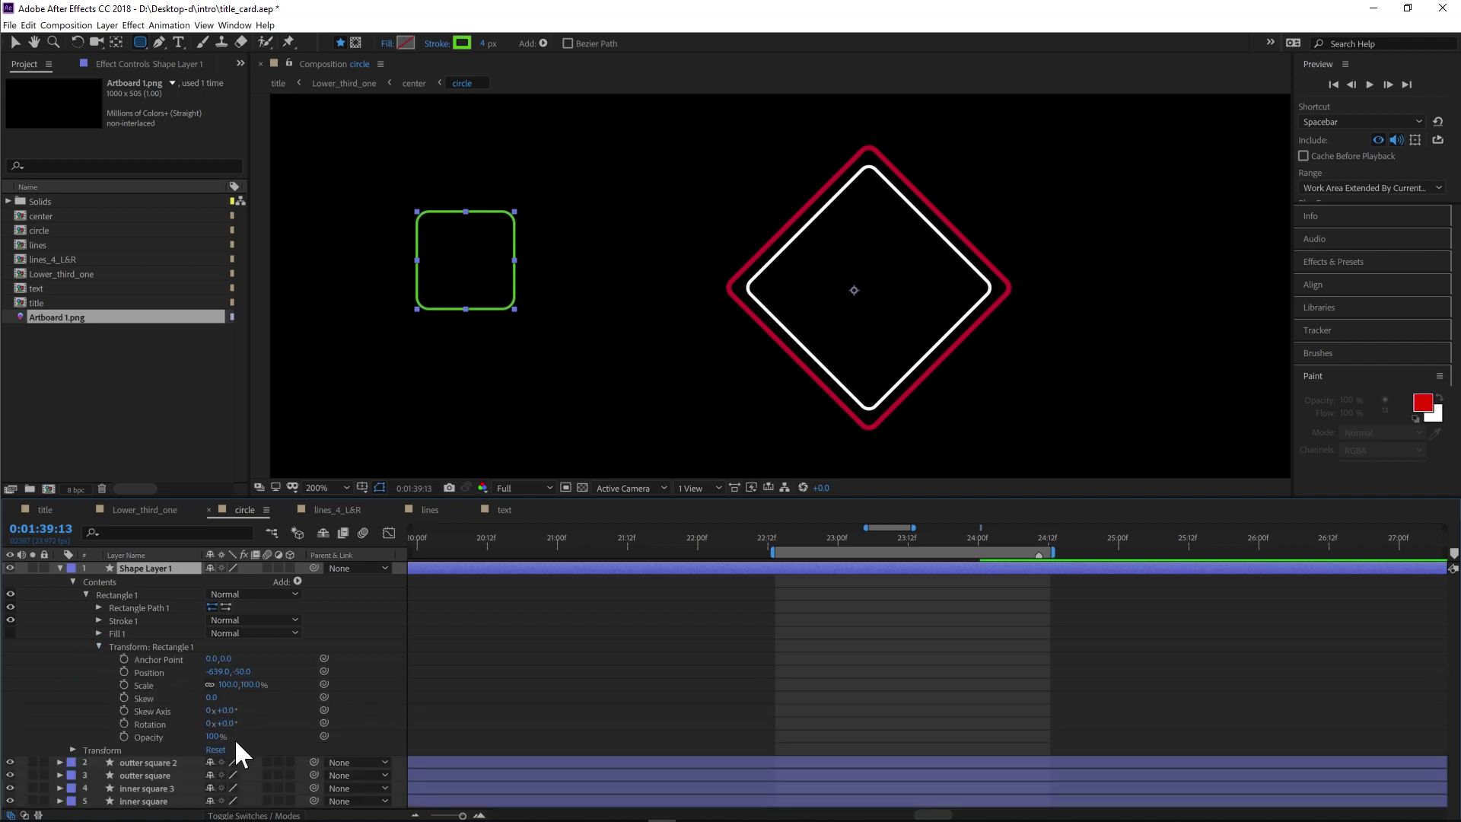
{"action": "left_click_drag", "start_coordinate": [227, 724], "coordinate": [264, 722]}
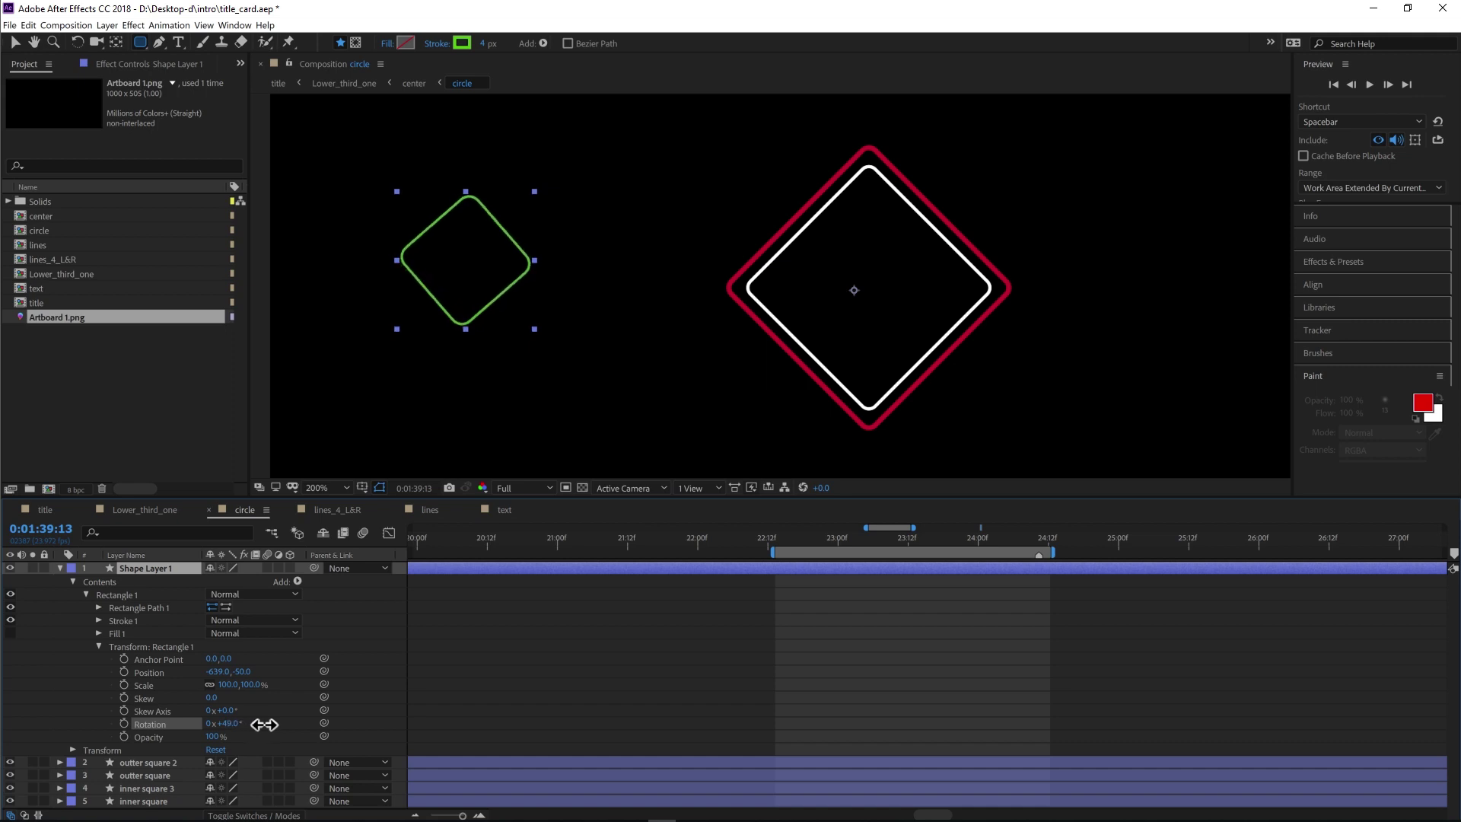
{"action": "left_click", "coordinate": [229, 724]}
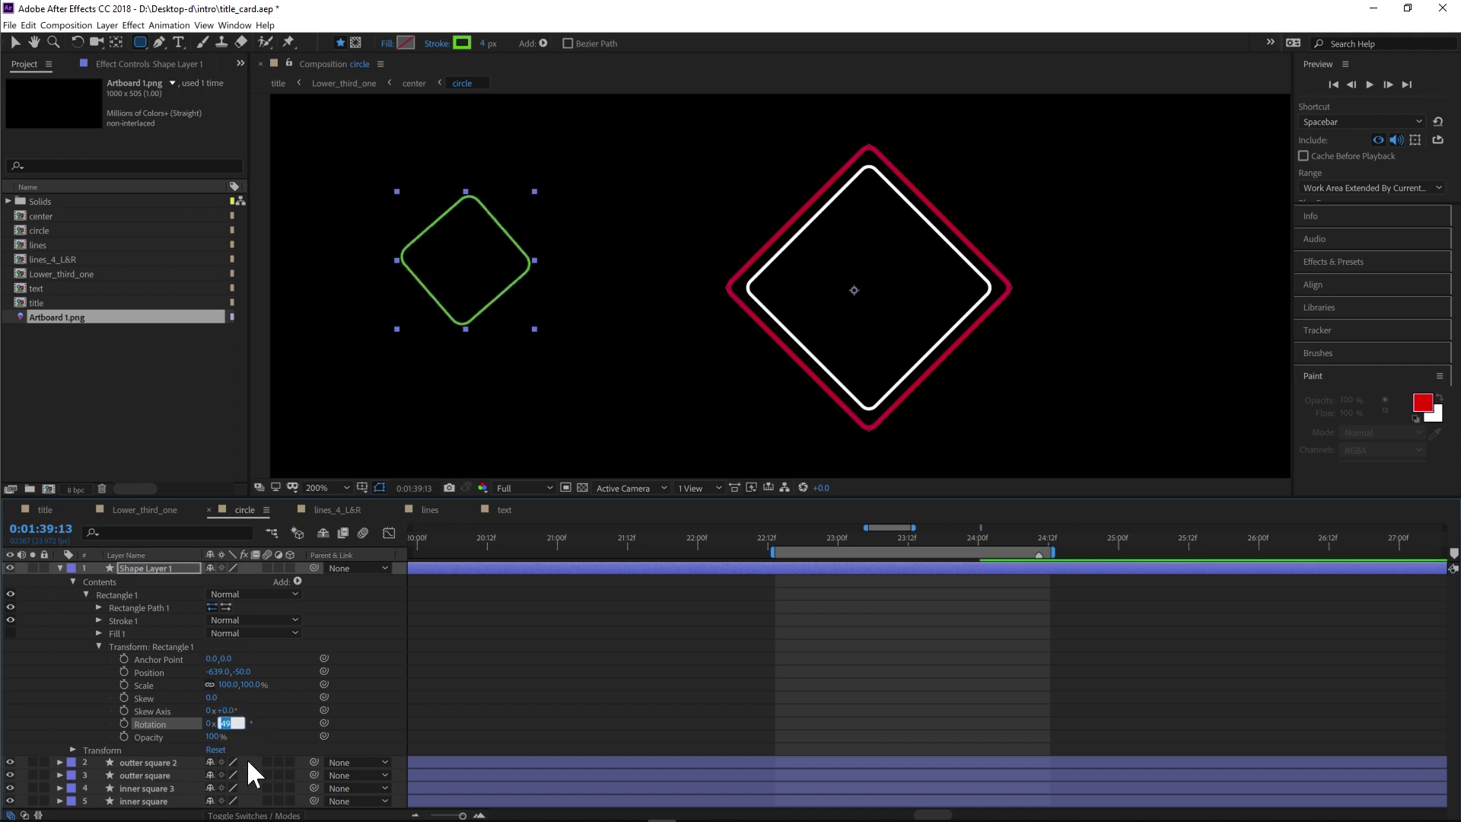
{"action": "type", "text": "45"}
{"action": "key", "text": "Return"}
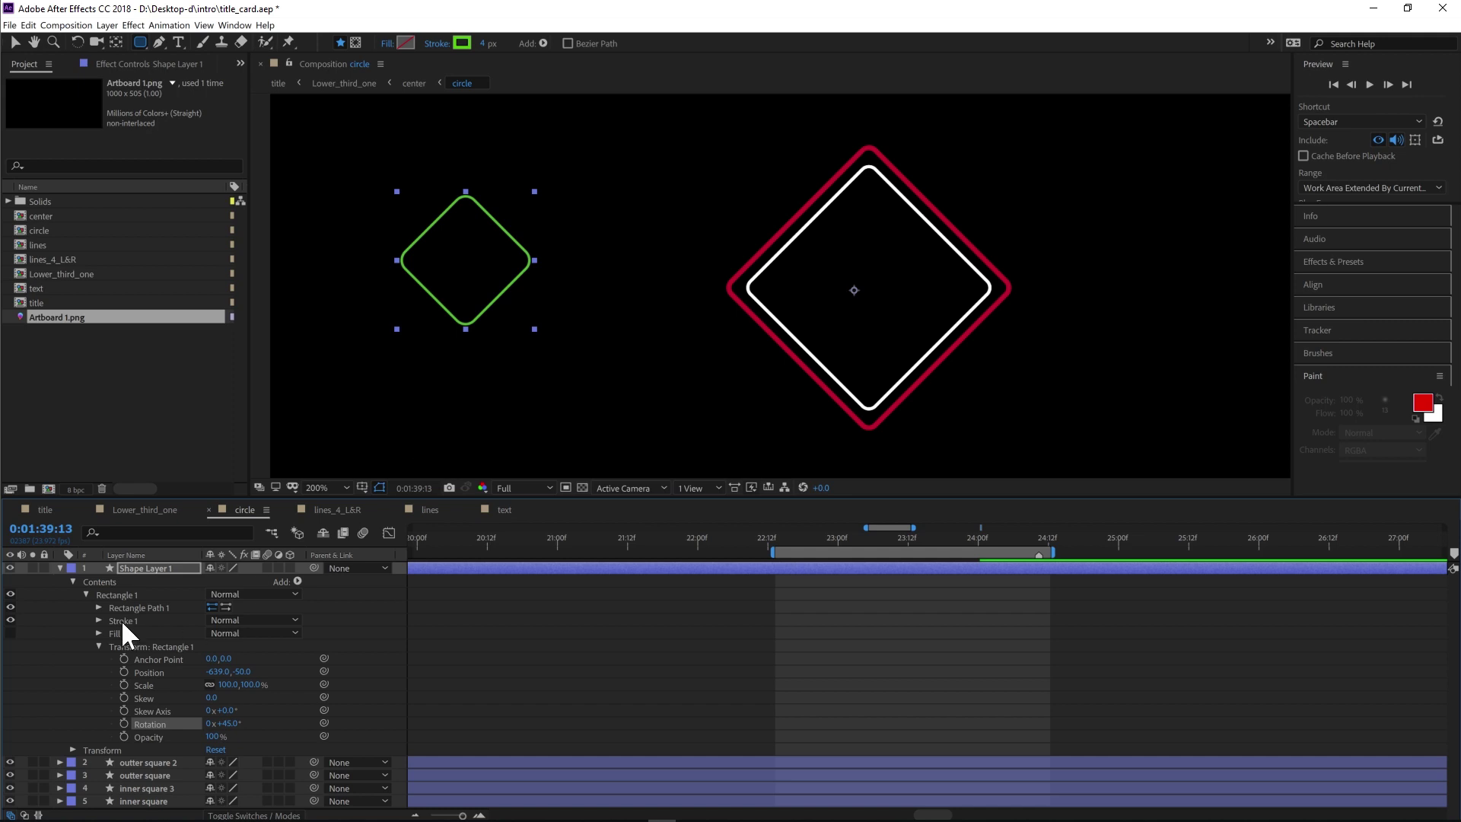
Add Trim Paths to the green square's layer and reduce its End to 4%
{"action": "left_click", "coordinate": [134, 568]}
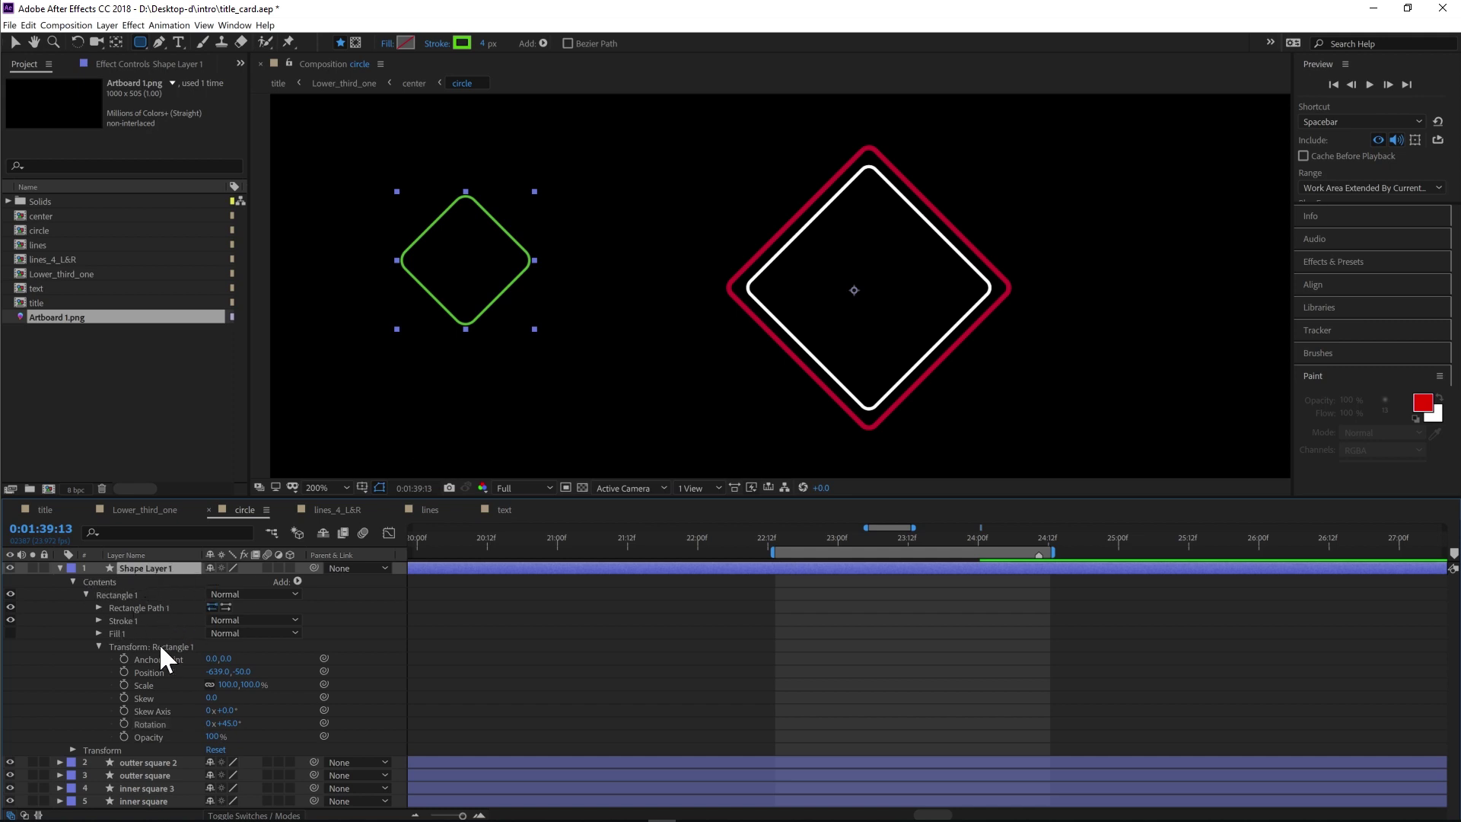
{"action": "left_click", "coordinate": [298, 582]}
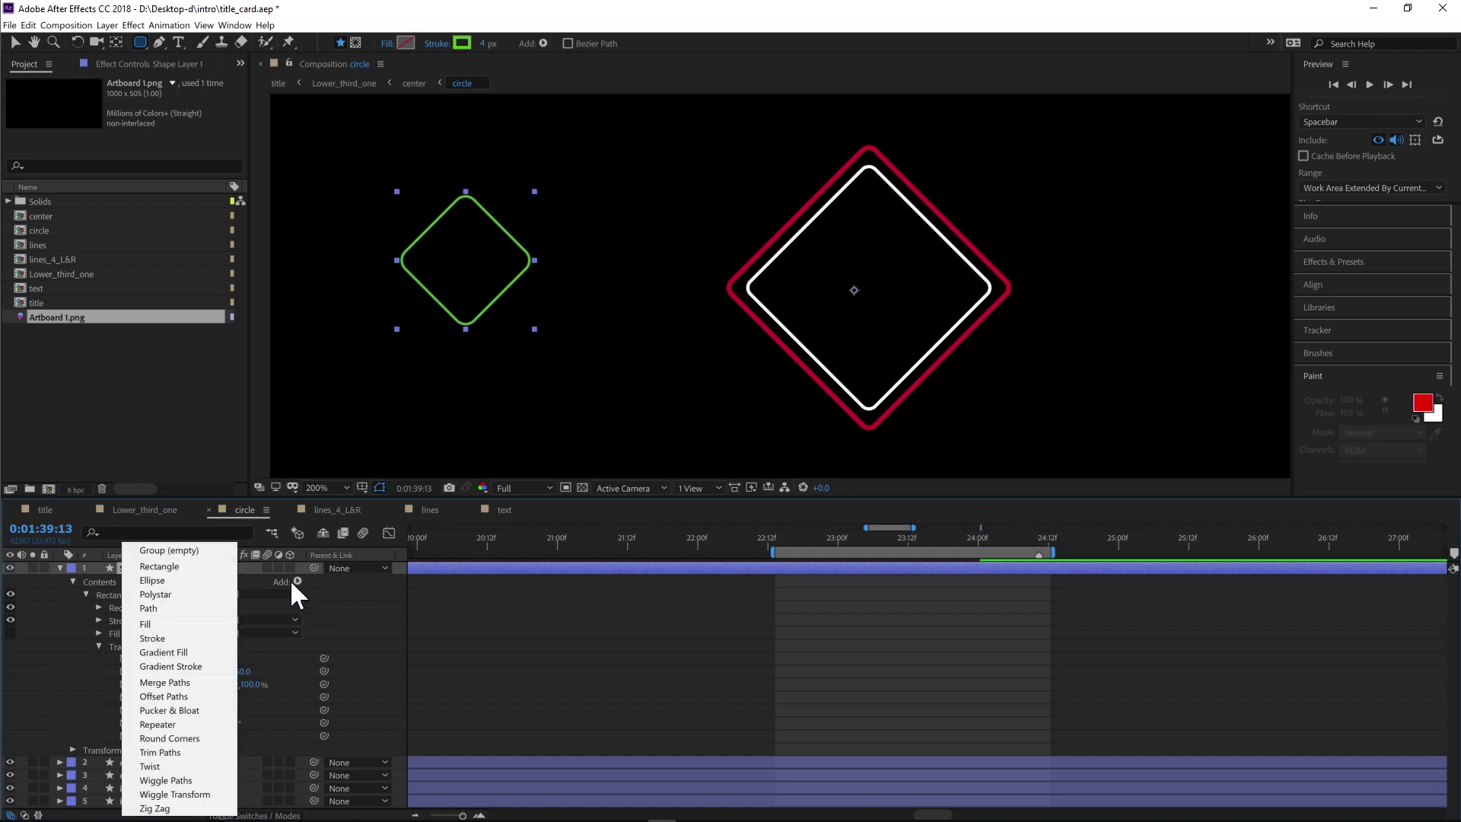
{"action": "left_click", "coordinate": [171, 755]}
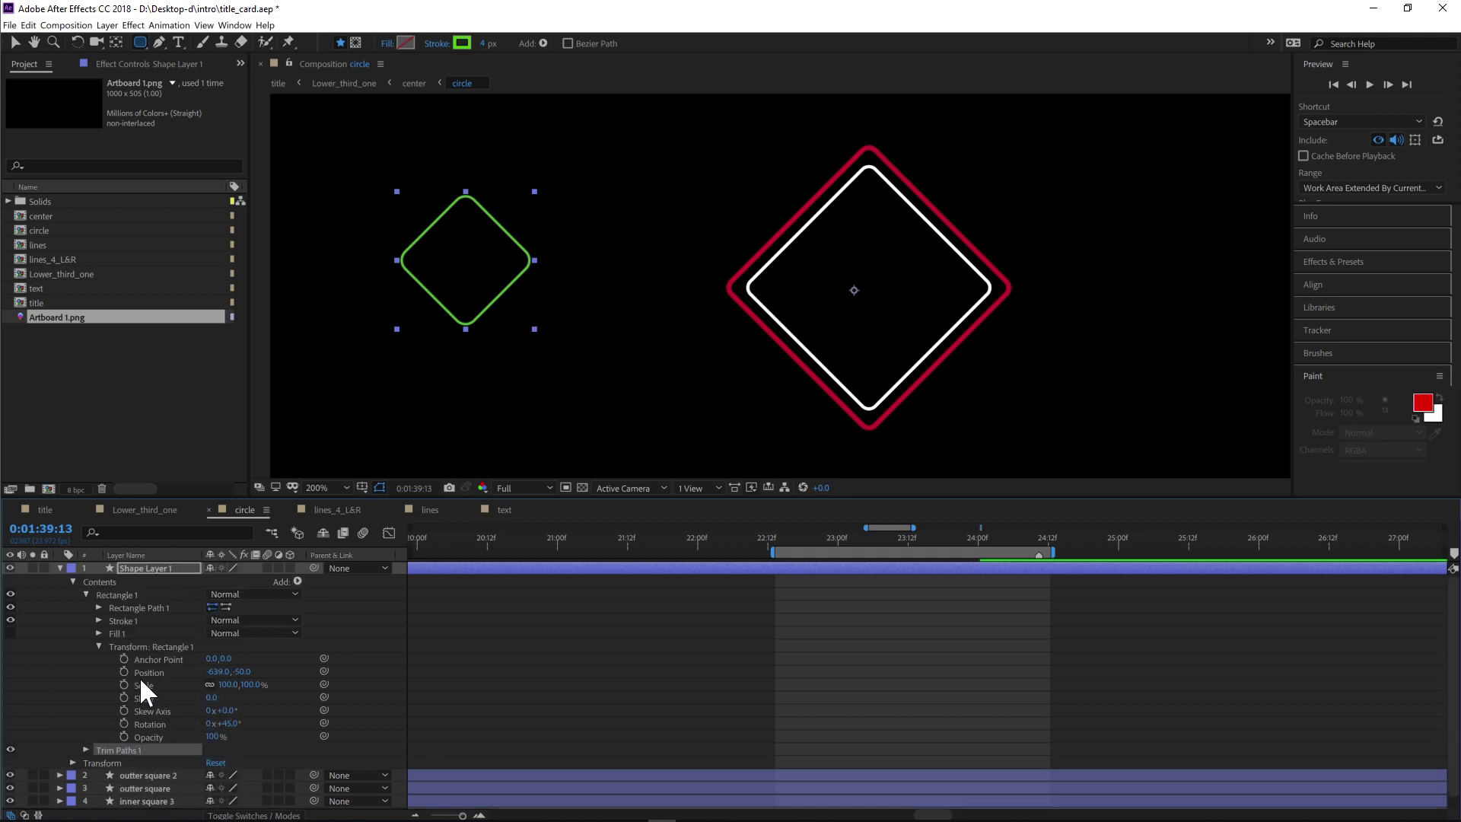
{"action": "left_click", "coordinate": [96, 645]}
{"action": "left_click", "coordinate": [86, 659]}
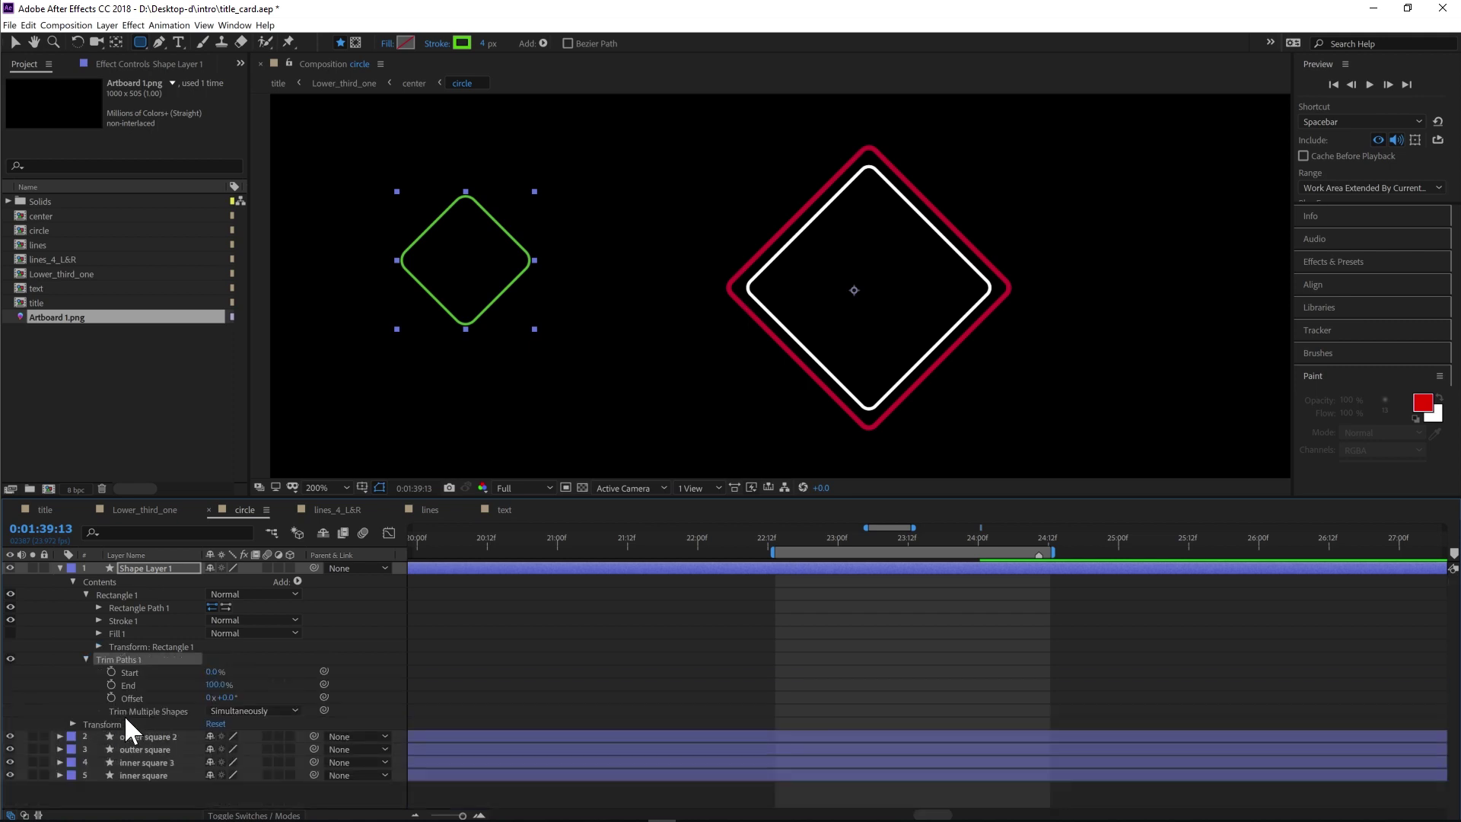
{"action": "mouse_move", "coordinate": [215, 685]}
{"action": "left_mouse_down"}
{"action": "mouse_move", "coordinate": [137, 689]}
{"action": "mouse_move", "coordinate": [148, 692]}
{"action": "left_mouse_up"}
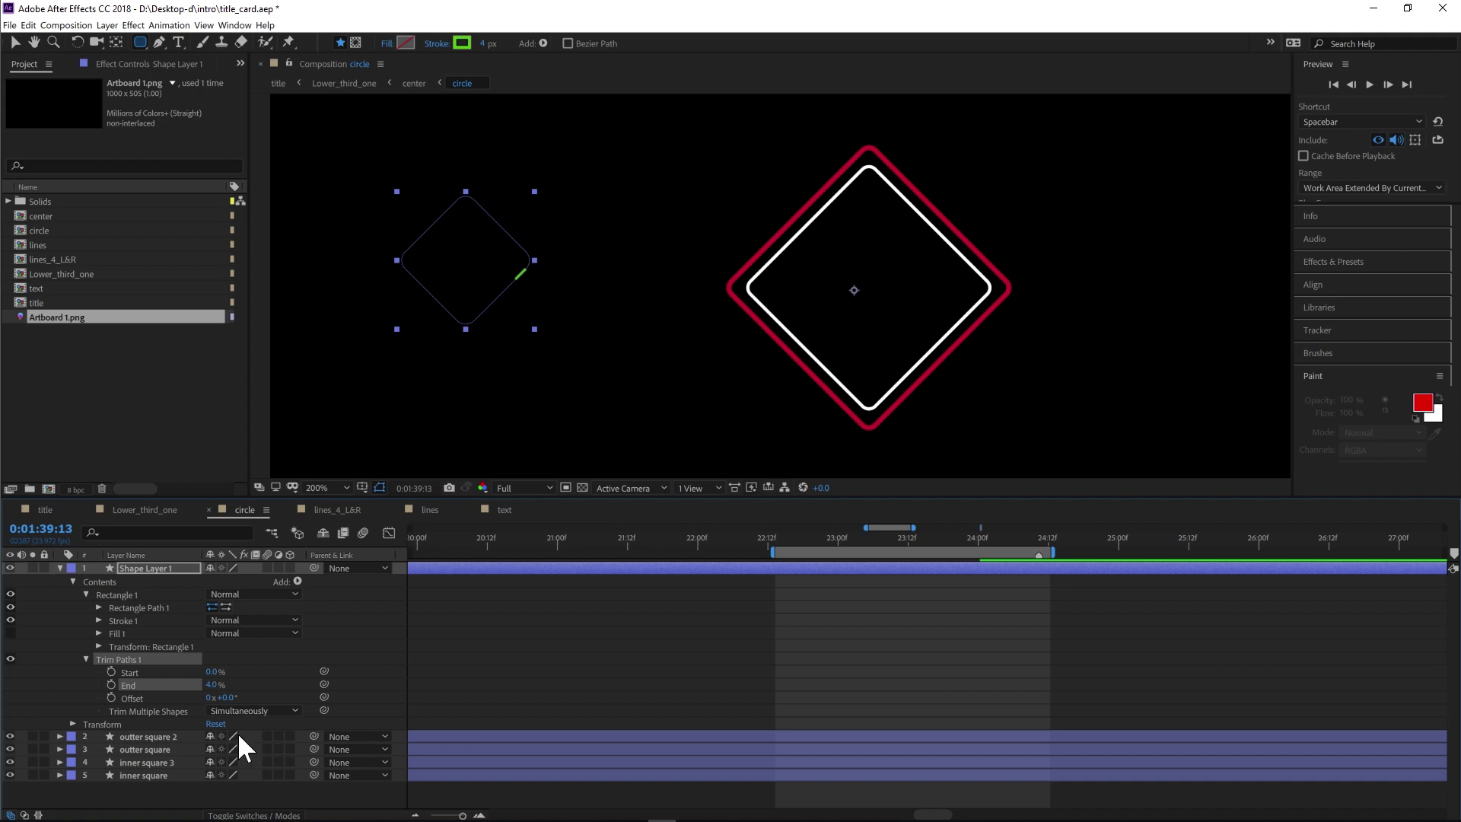
Set the Trim Paths Offset to -17° so the green segment sits on the diamond's right corner
{"action": "left_click", "coordinate": [140, 697]}
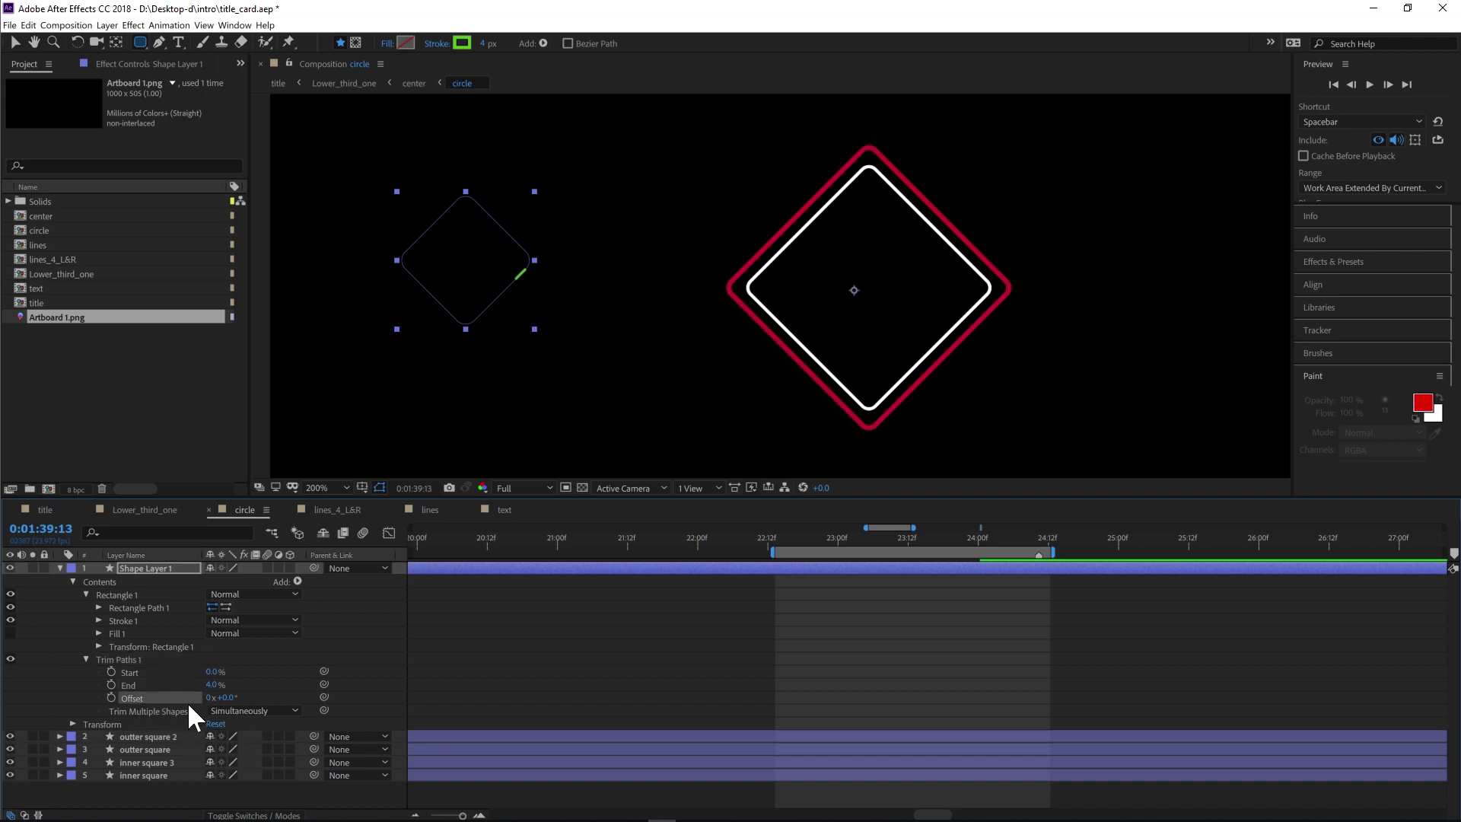
{"action": "left_click_drag", "start_coordinate": [221, 700], "coordinate": [280, 701]}
{"action": "left_click_drag", "start_coordinate": [229, 698], "coordinate": [177, 699]}
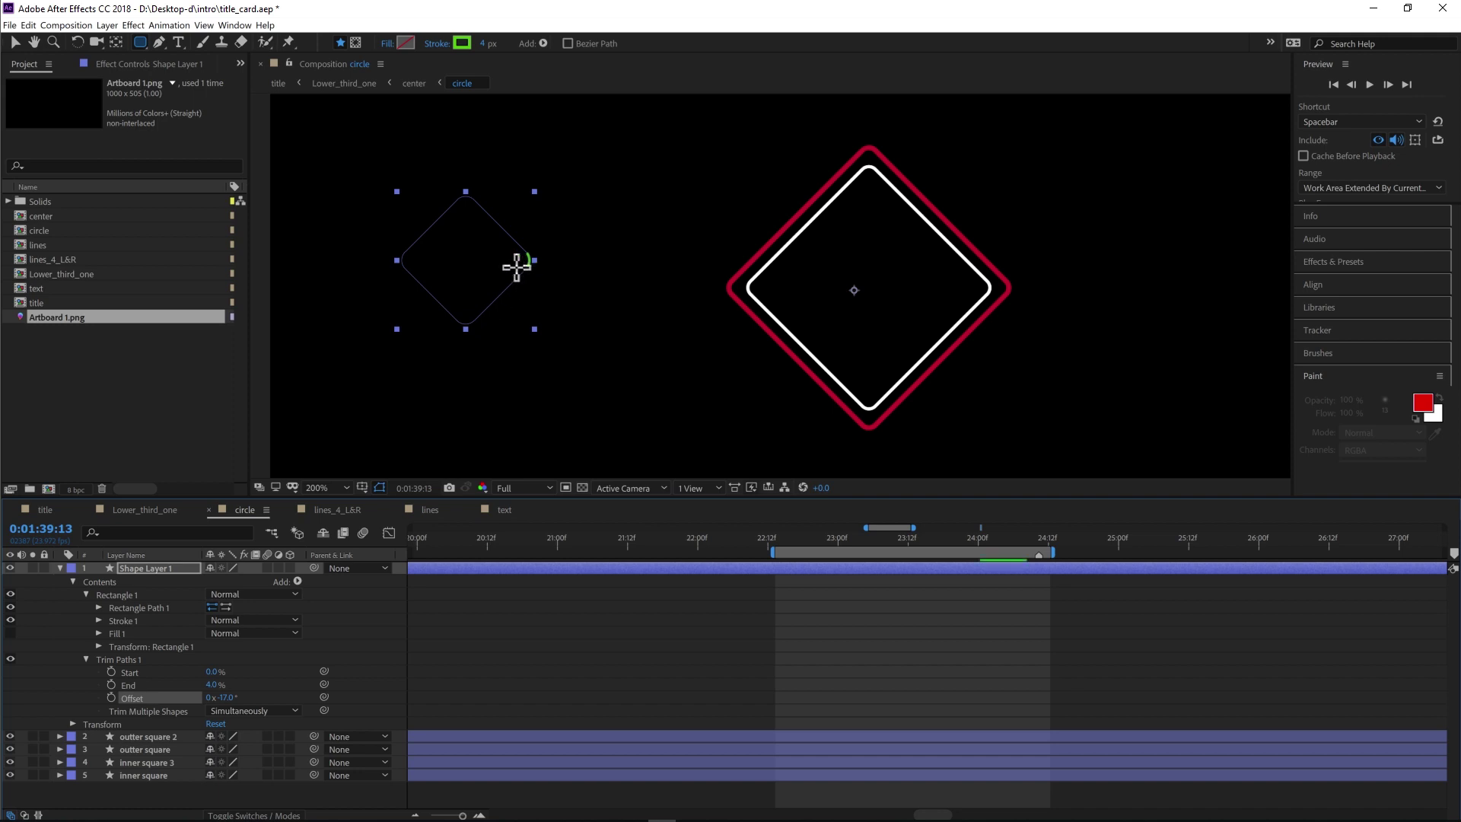
Duplicate the trimmed green square layer, collapse the original's properties and select the copy
{"action": "left_click", "coordinate": [157, 568]}
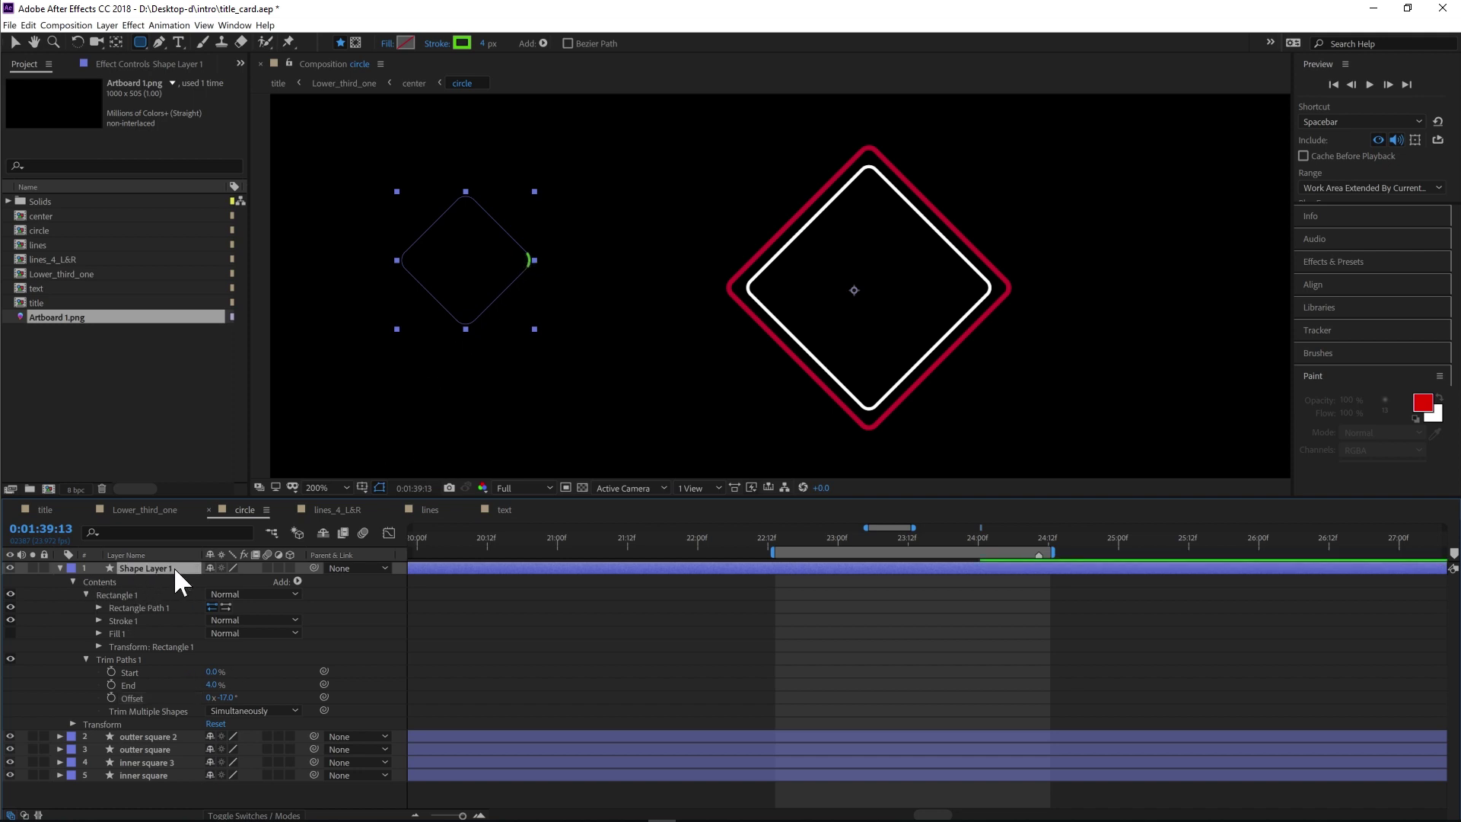
{"action": "key", "text": "ctrl+d"}
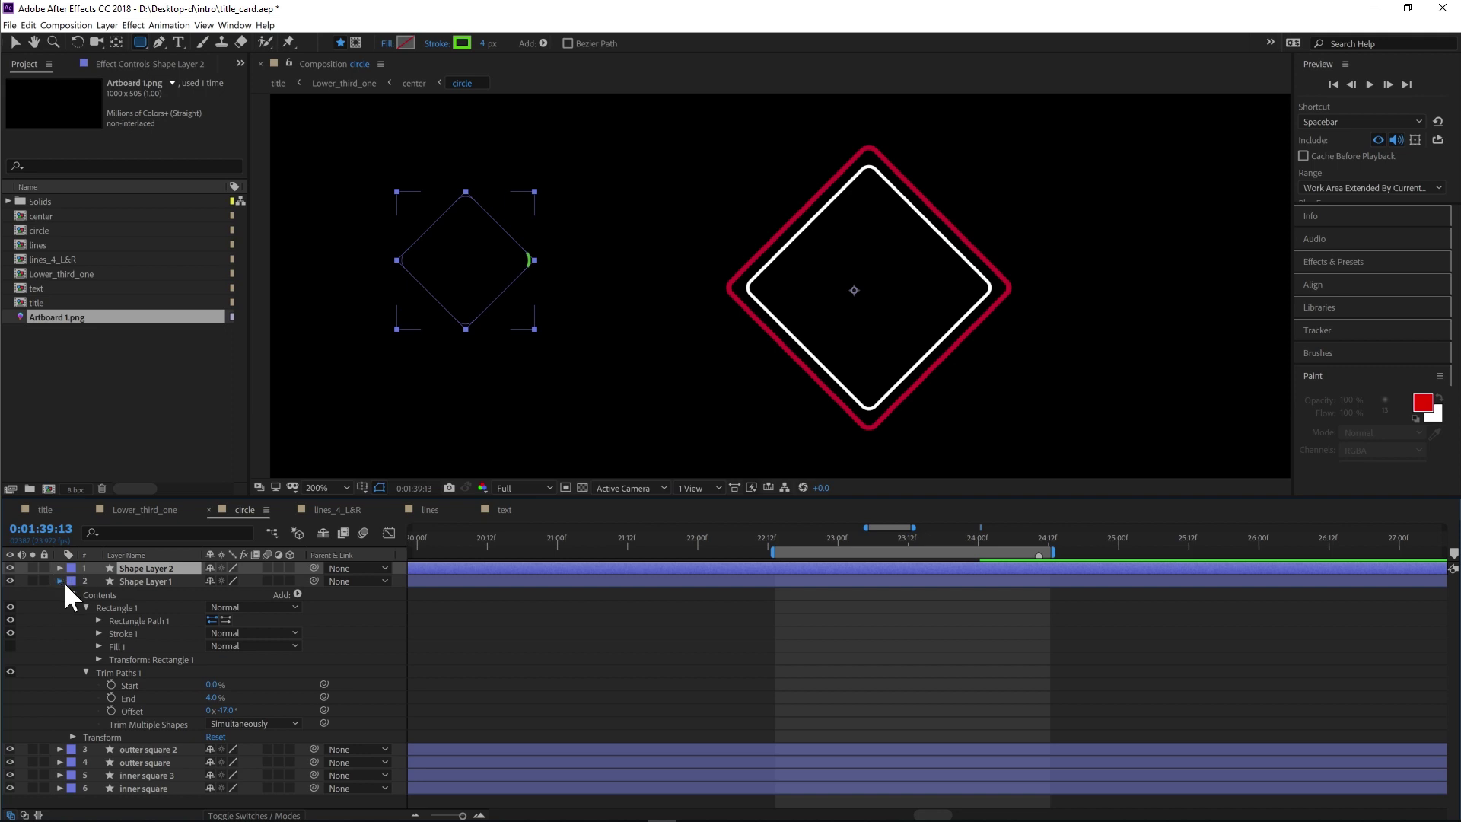
{"action": "left_click", "coordinate": [59, 581]}
{"action": "left_click", "coordinate": [153, 569]}
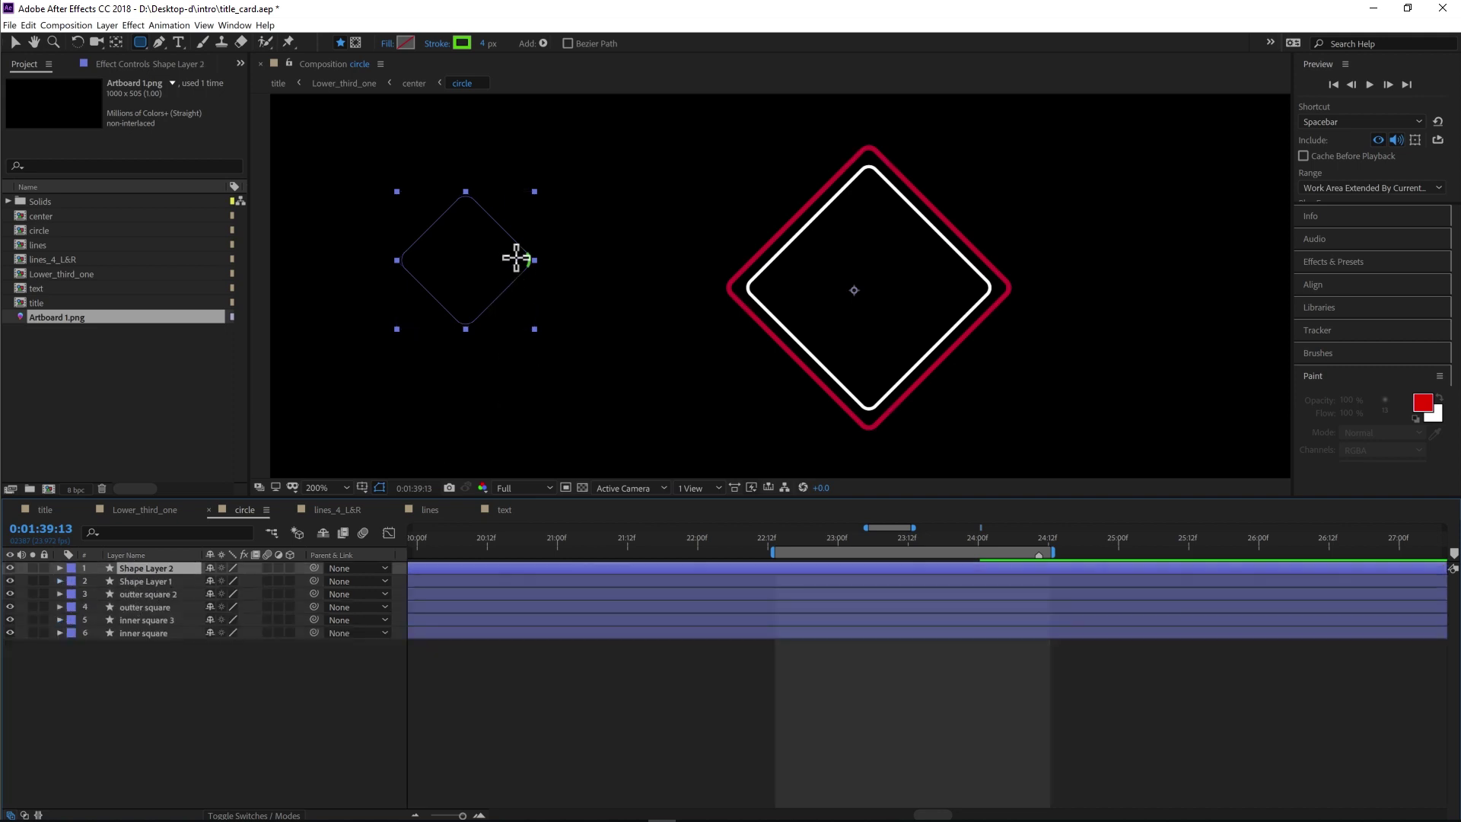
Set the copy's Trim Paths Offset to -192° and add an End keyframe of 4% at 0:01:22:17
{"action": "left_click", "coordinate": [58, 568]}
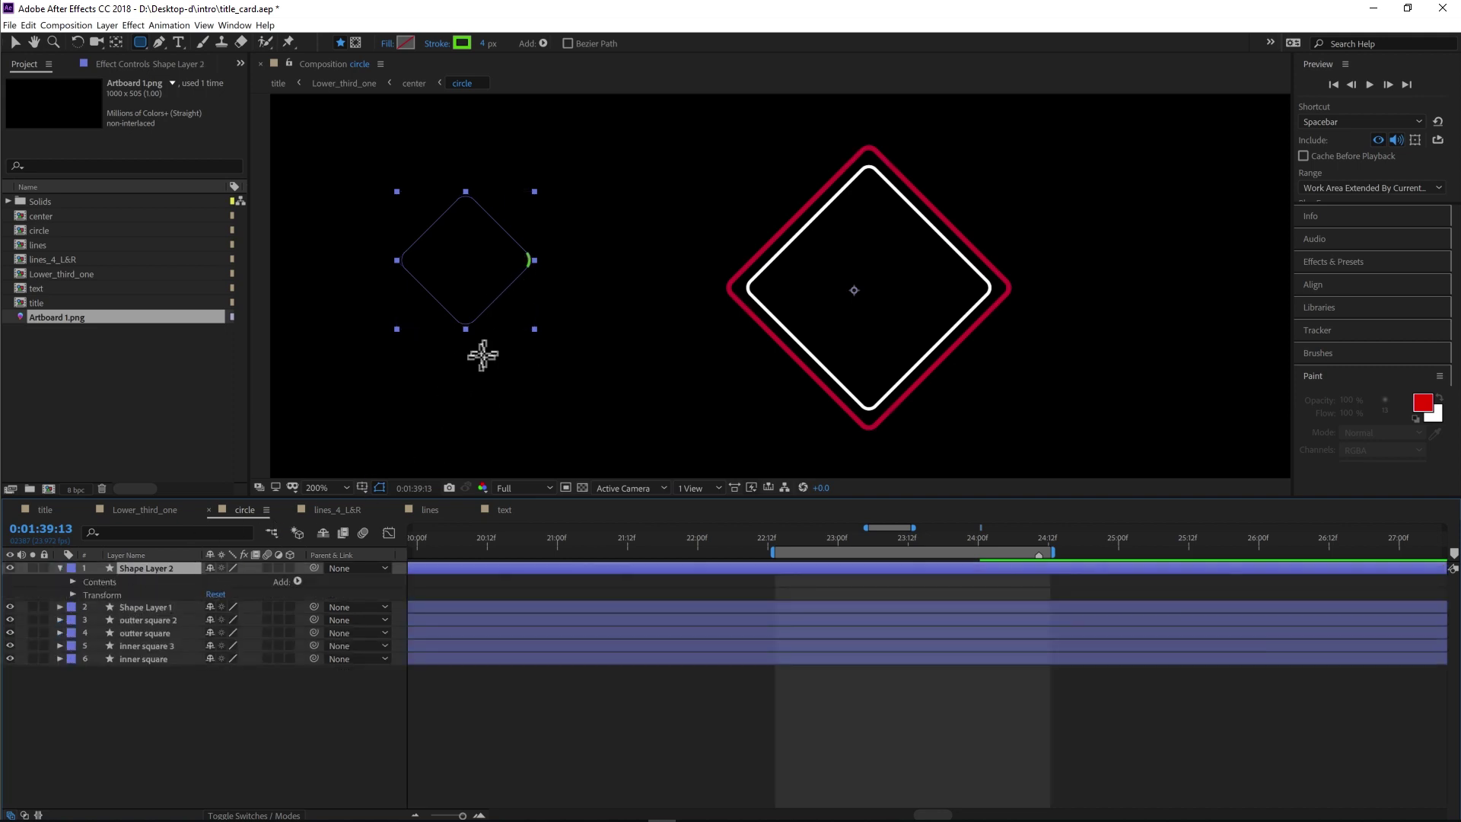
{"action": "left_click_drag", "start_coordinate": [788, 535], "coordinate": [798, 536]}
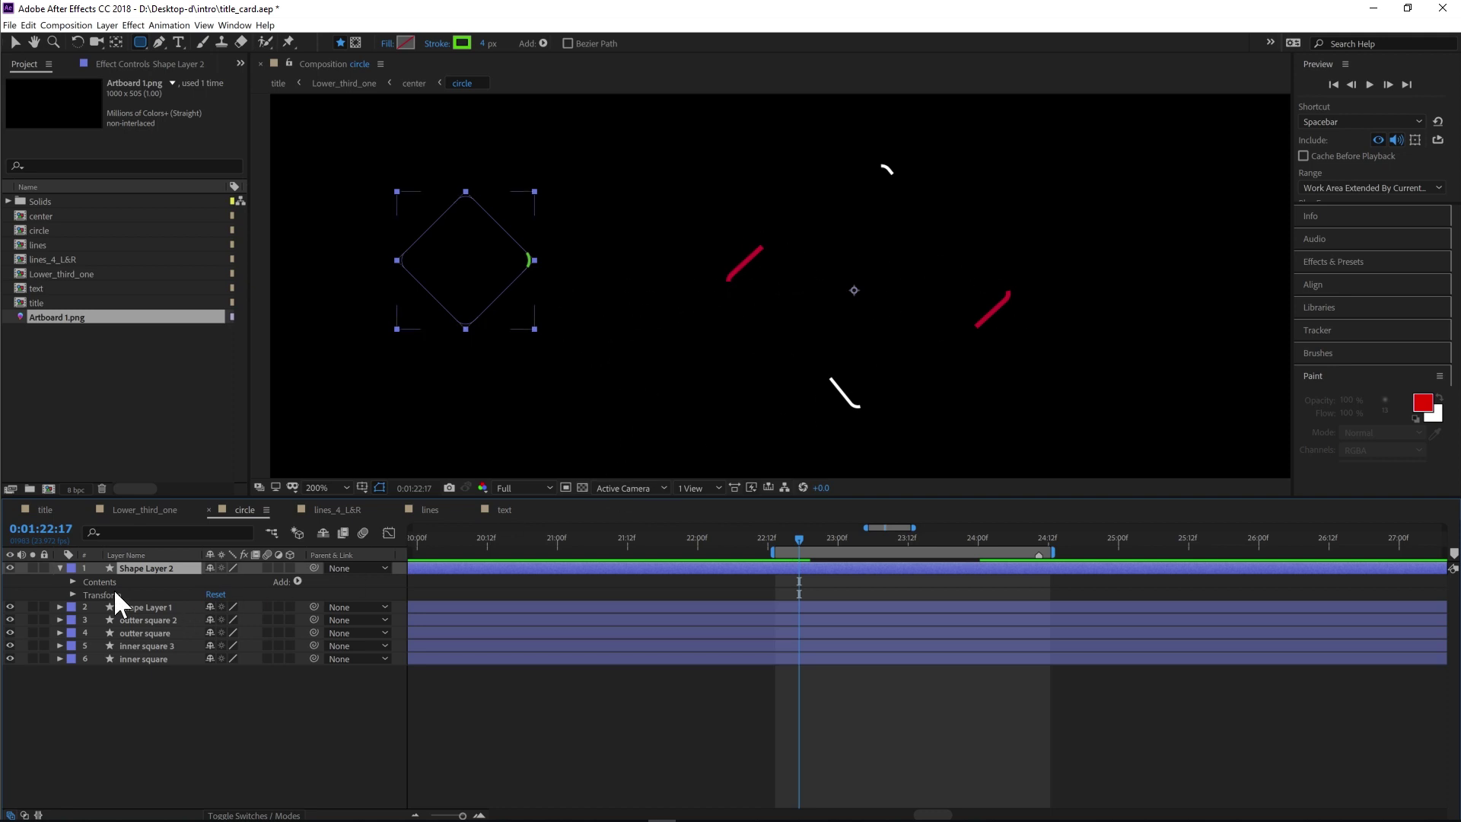
{"action": "left_click", "coordinate": [72, 592]}
{"action": "left_click", "coordinate": [72, 592]}
{"action": "left_click", "coordinate": [73, 581]}
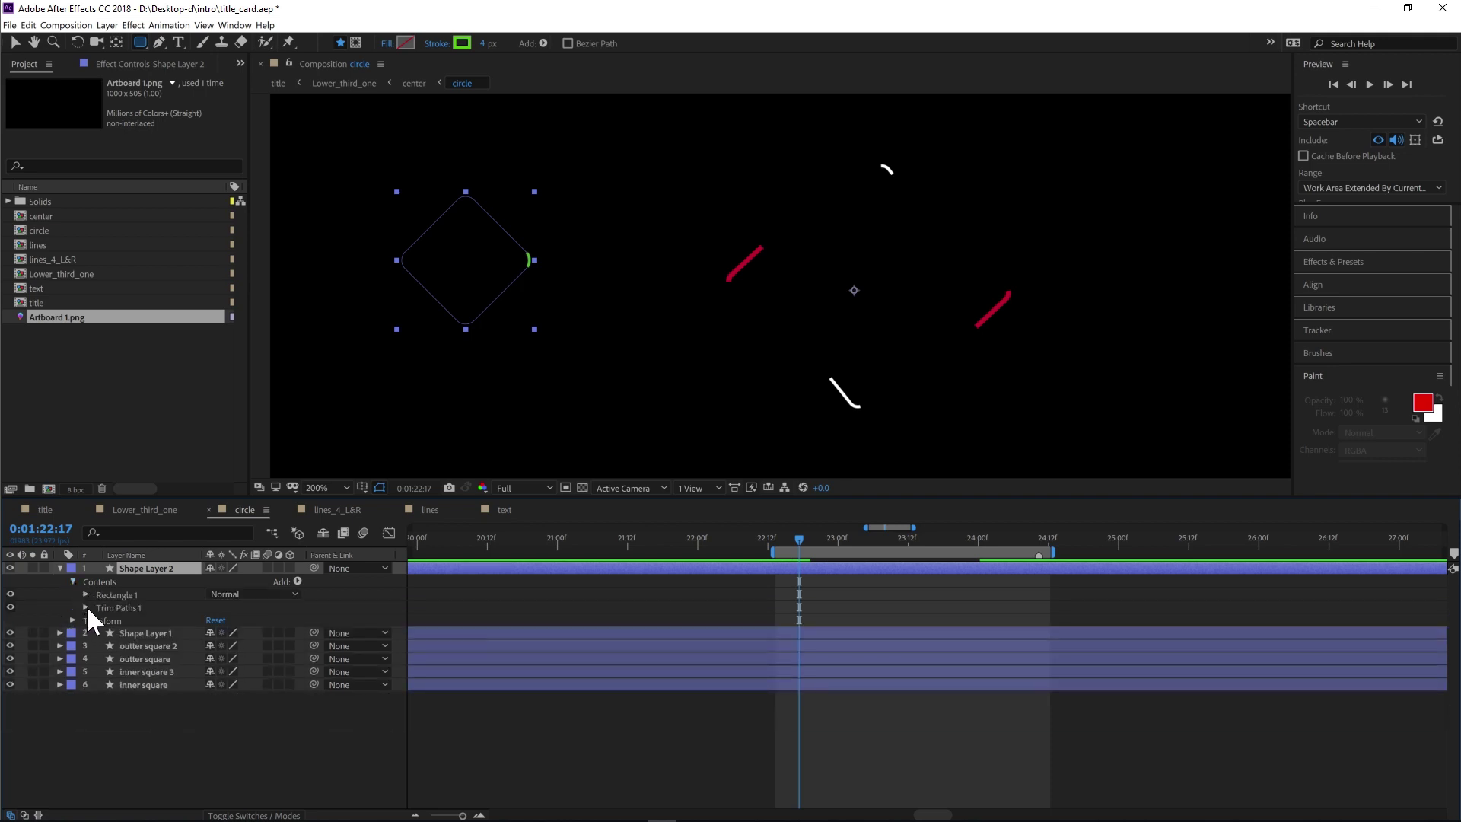
{"action": "left_click", "coordinate": [86, 594]}
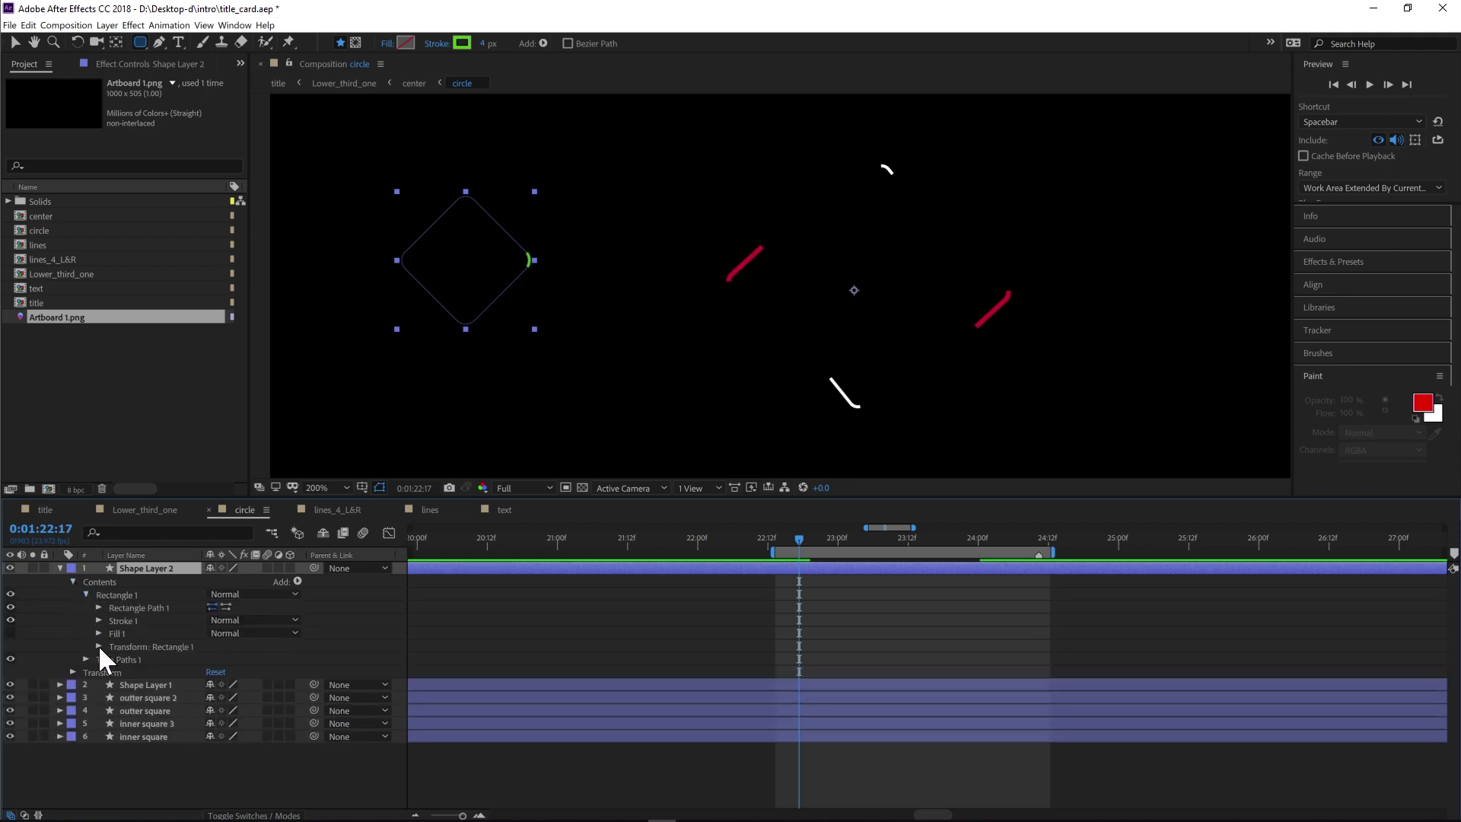
{"action": "left_click", "coordinate": [99, 646]}
{"action": "left_click", "coordinate": [99, 647]}
{"action": "left_click", "coordinate": [86, 660]}
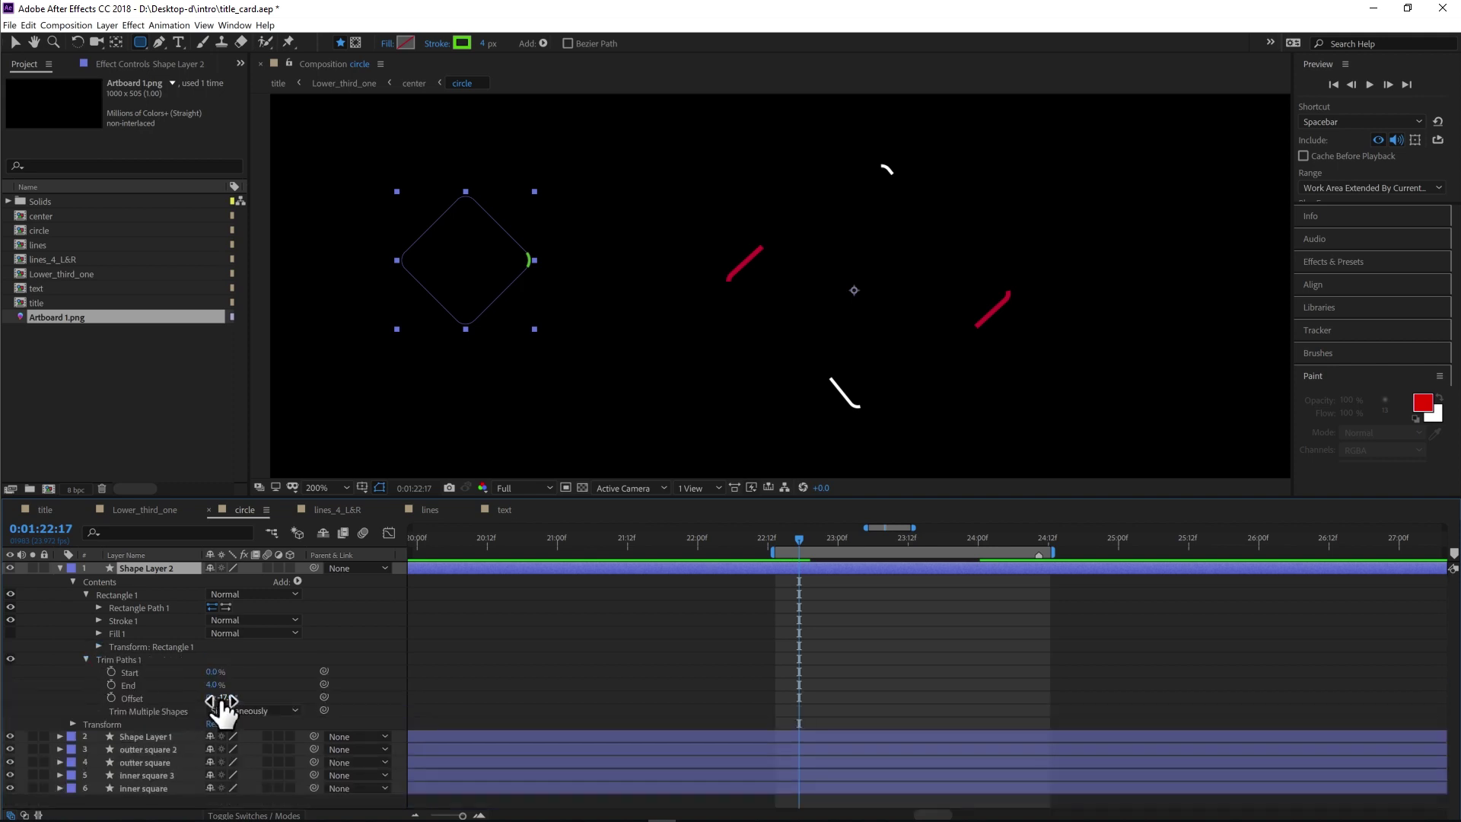
{"action": "left_click_drag", "start_coordinate": [220, 700], "coordinate": [90, 702]}
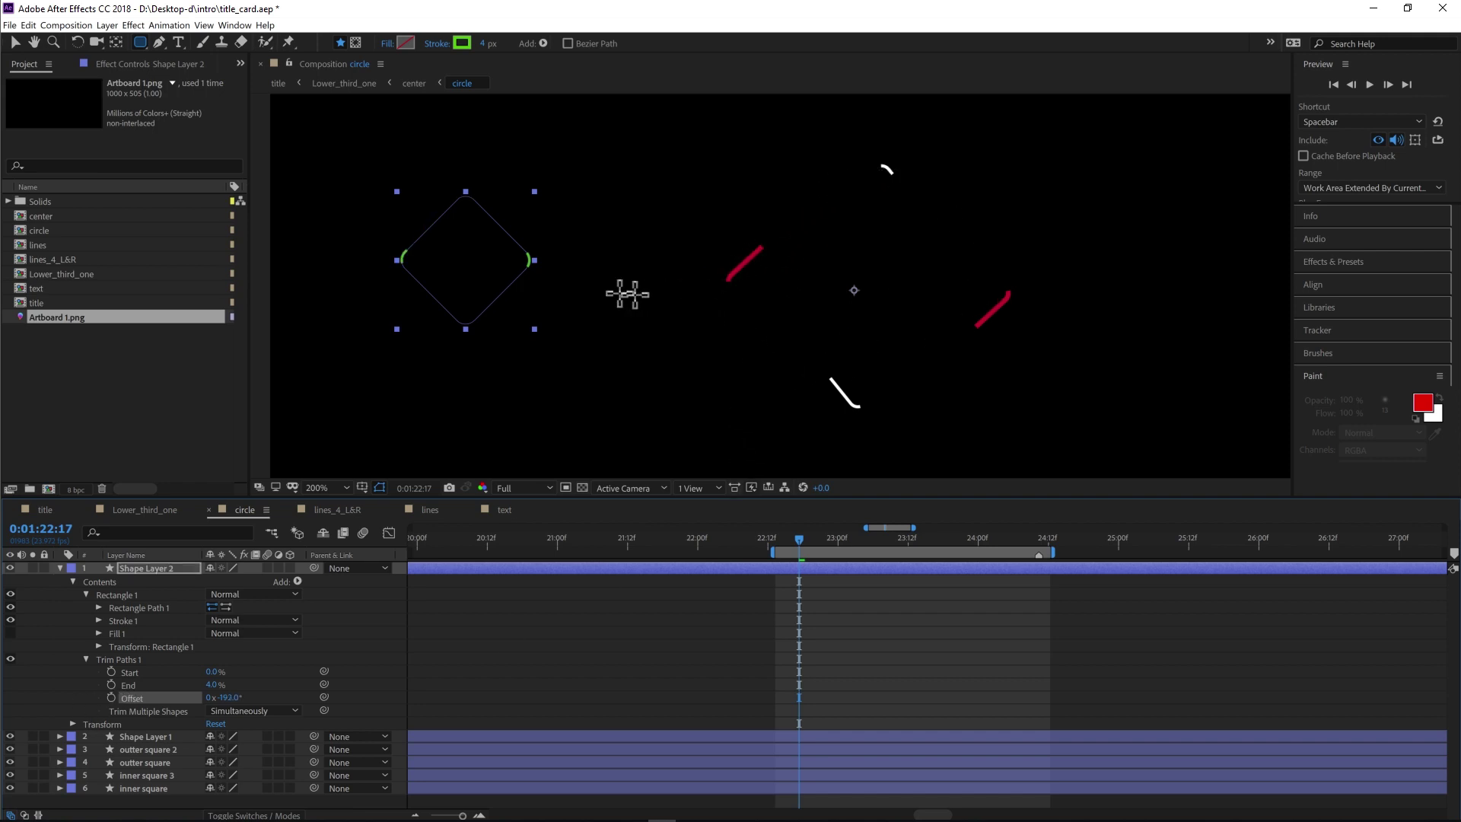
{"action": "left_click", "coordinate": [111, 686]}
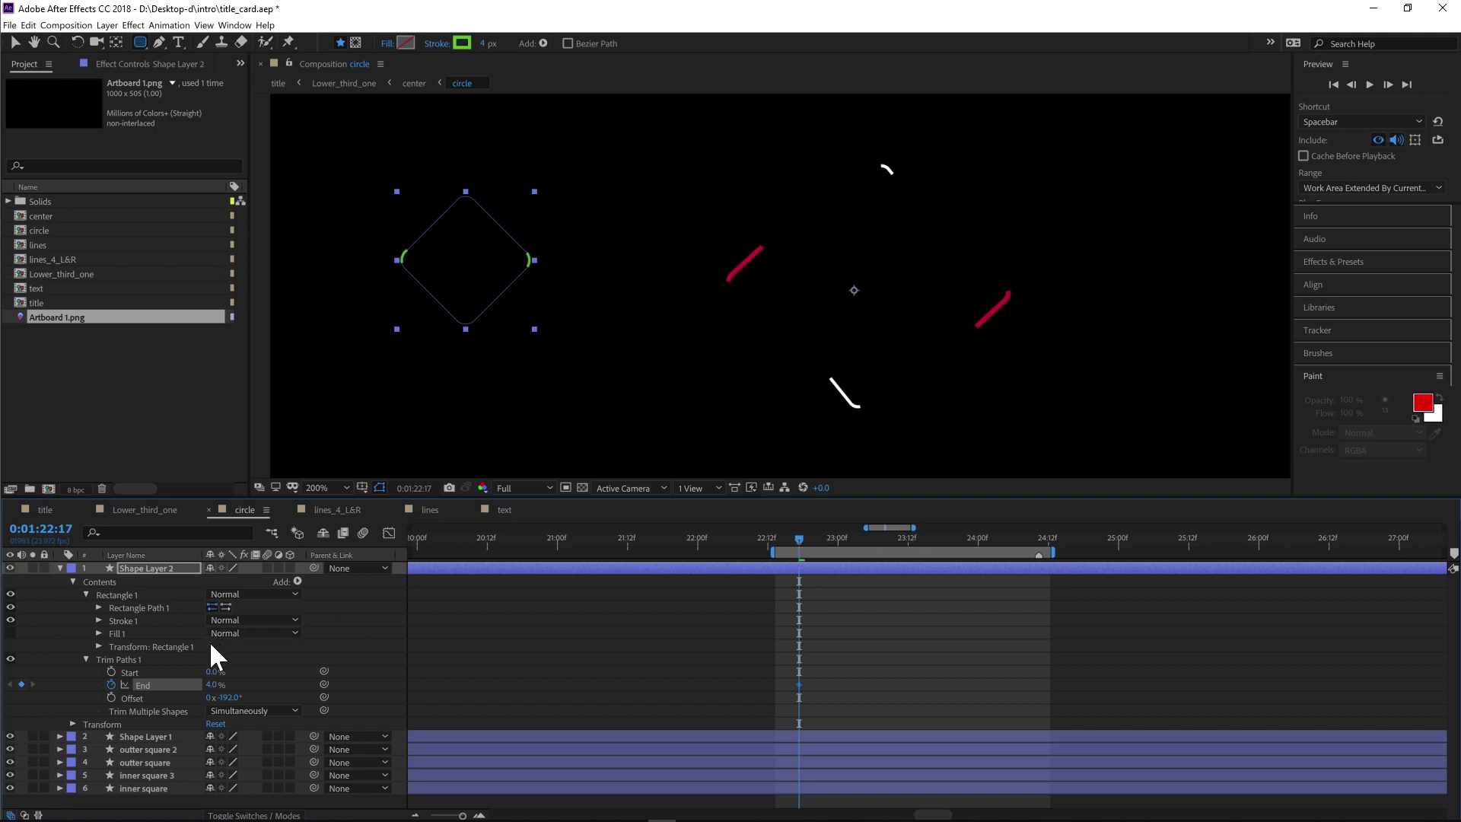
Expand the two outter square layers to examine their Trim Paths, position and rotation keyframes
{"action": "left_click", "coordinate": [59, 568]}
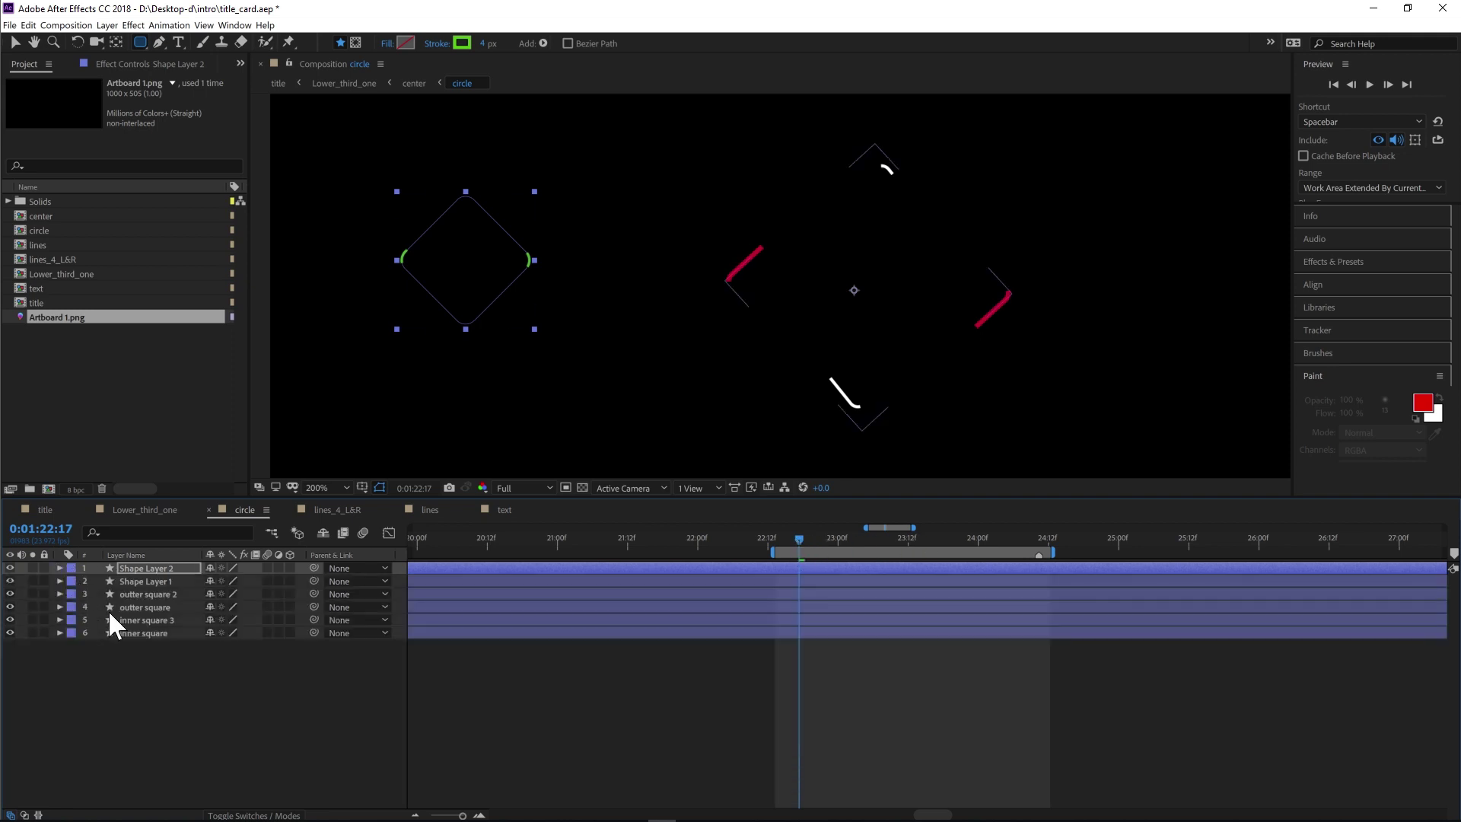
{"action": "left_click", "coordinate": [60, 594]}
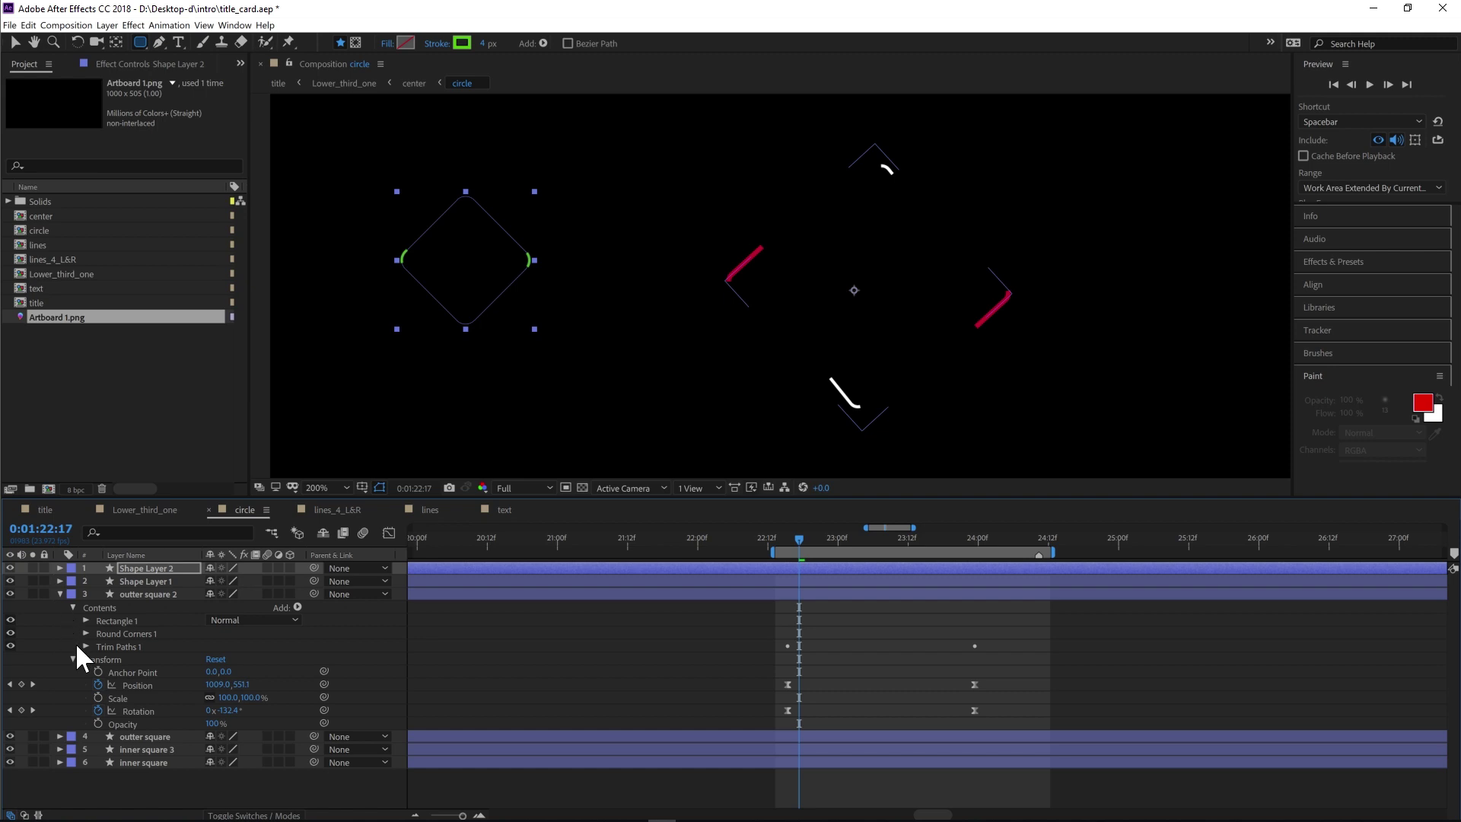
{"action": "left_click", "coordinate": [58, 736]}
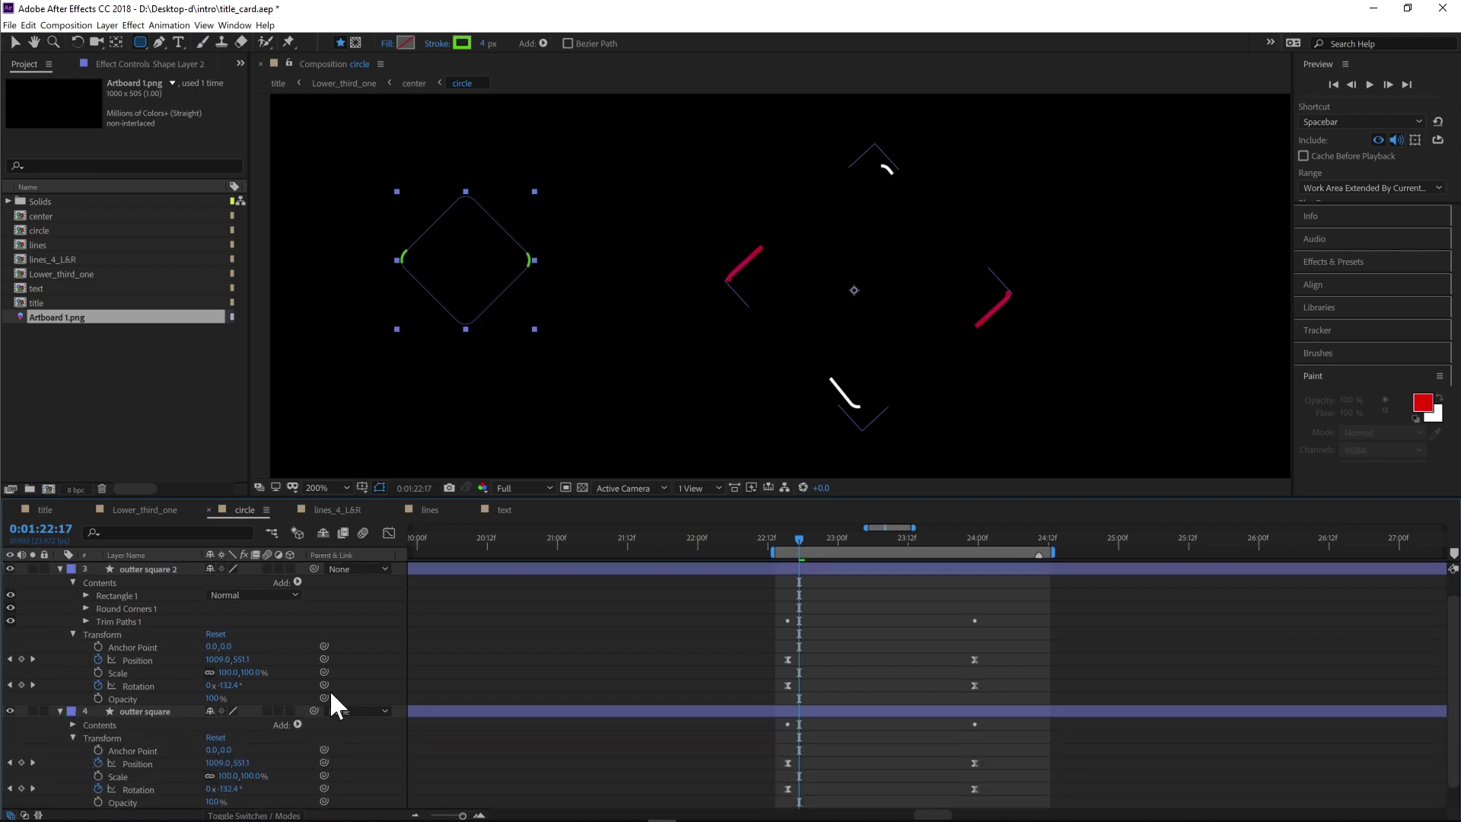
{"action": "scroll", "coordinate": [545, 650], "scroll_direction": "up", "scroll_amount": 1}
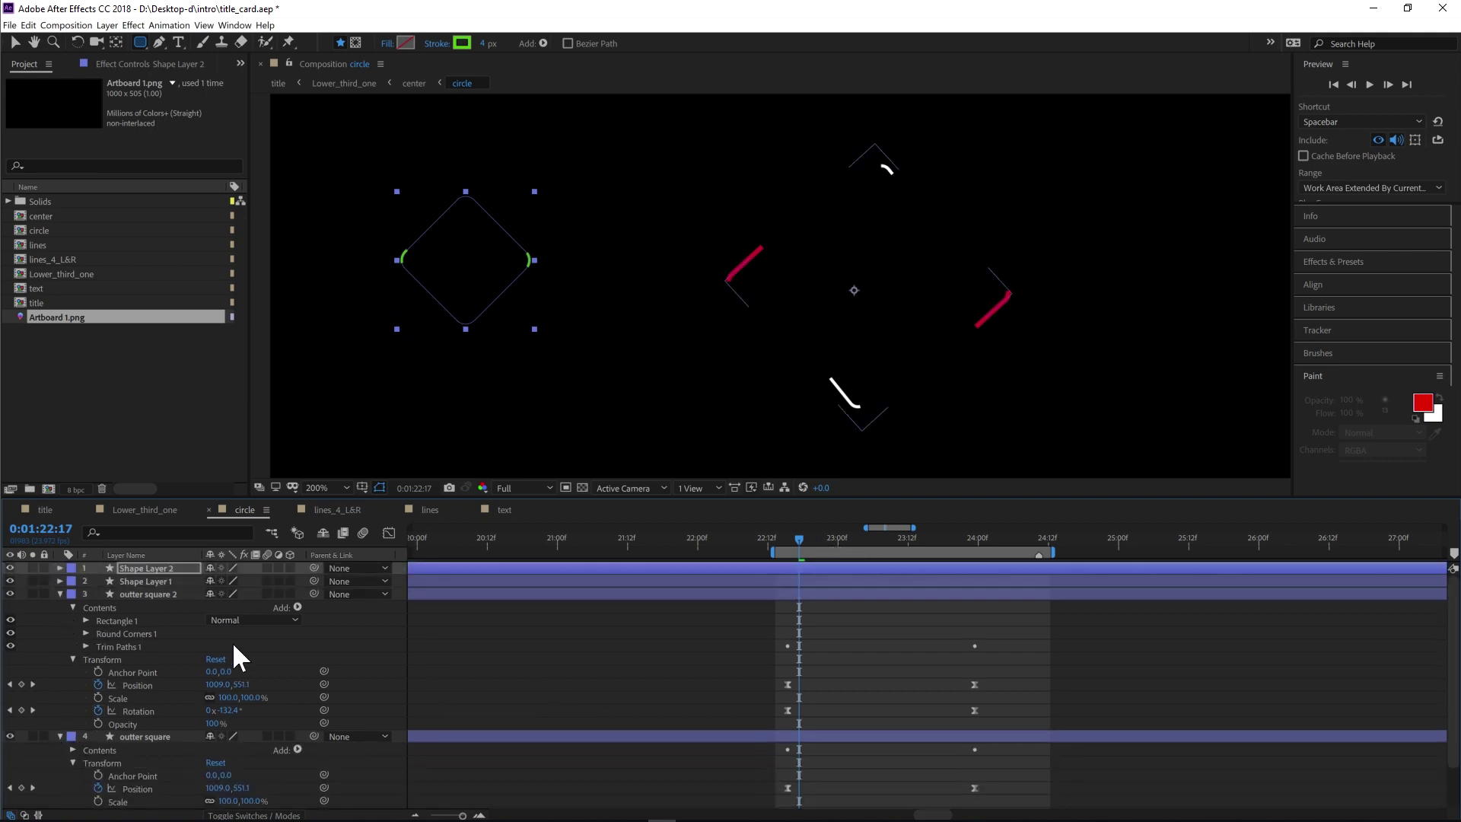
Delete the two green demonstration layers, Shape Layer 1 and Shape Layer 2
{"action": "left_click", "coordinate": [154, 579]}
{"action": "left_click", "coordinate": [163, 567], "text": "ctrl"}
{"action": "key", "text": "Delete"}
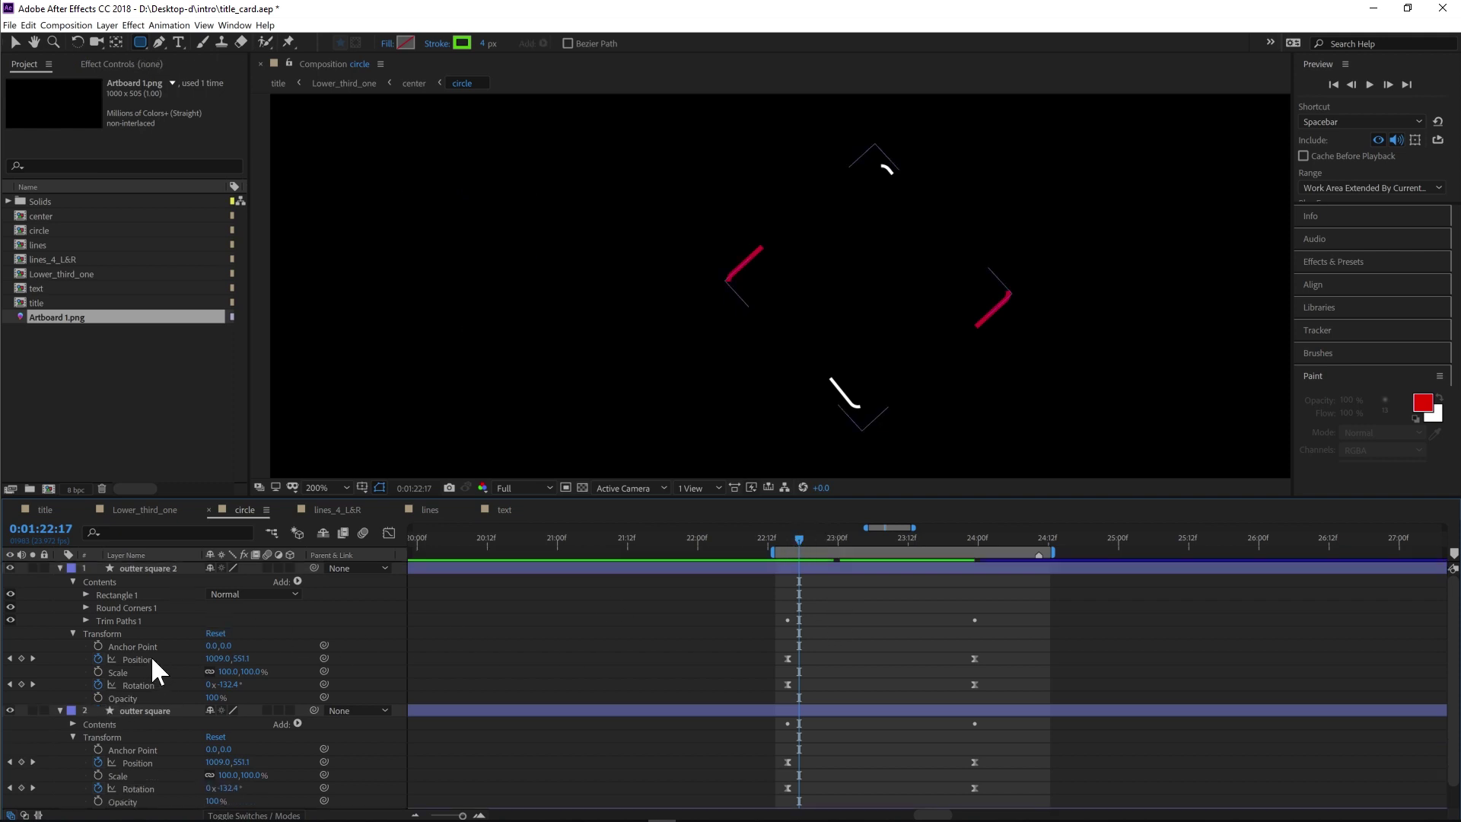
Expand outter square 2's Trim Paths 1 and scrub from its first End keyframe to 0:01:22:22 to examine the outline drawing on
{"action": "left_click", "coordinate": [85, 621]}
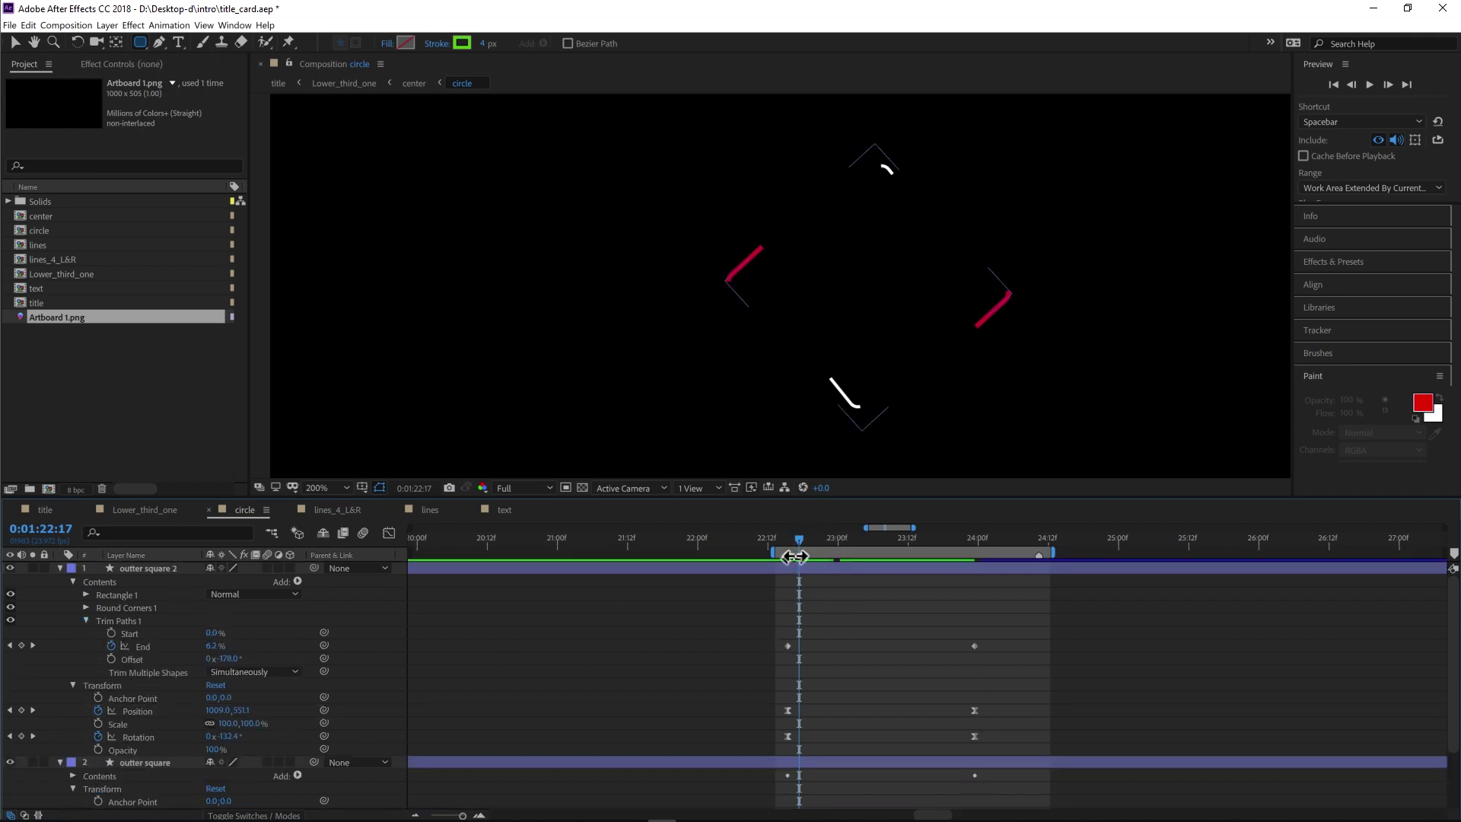
{"action": "left_click_drag", "start_coordinate": [798, 534], "coordinate": [790, 535]}
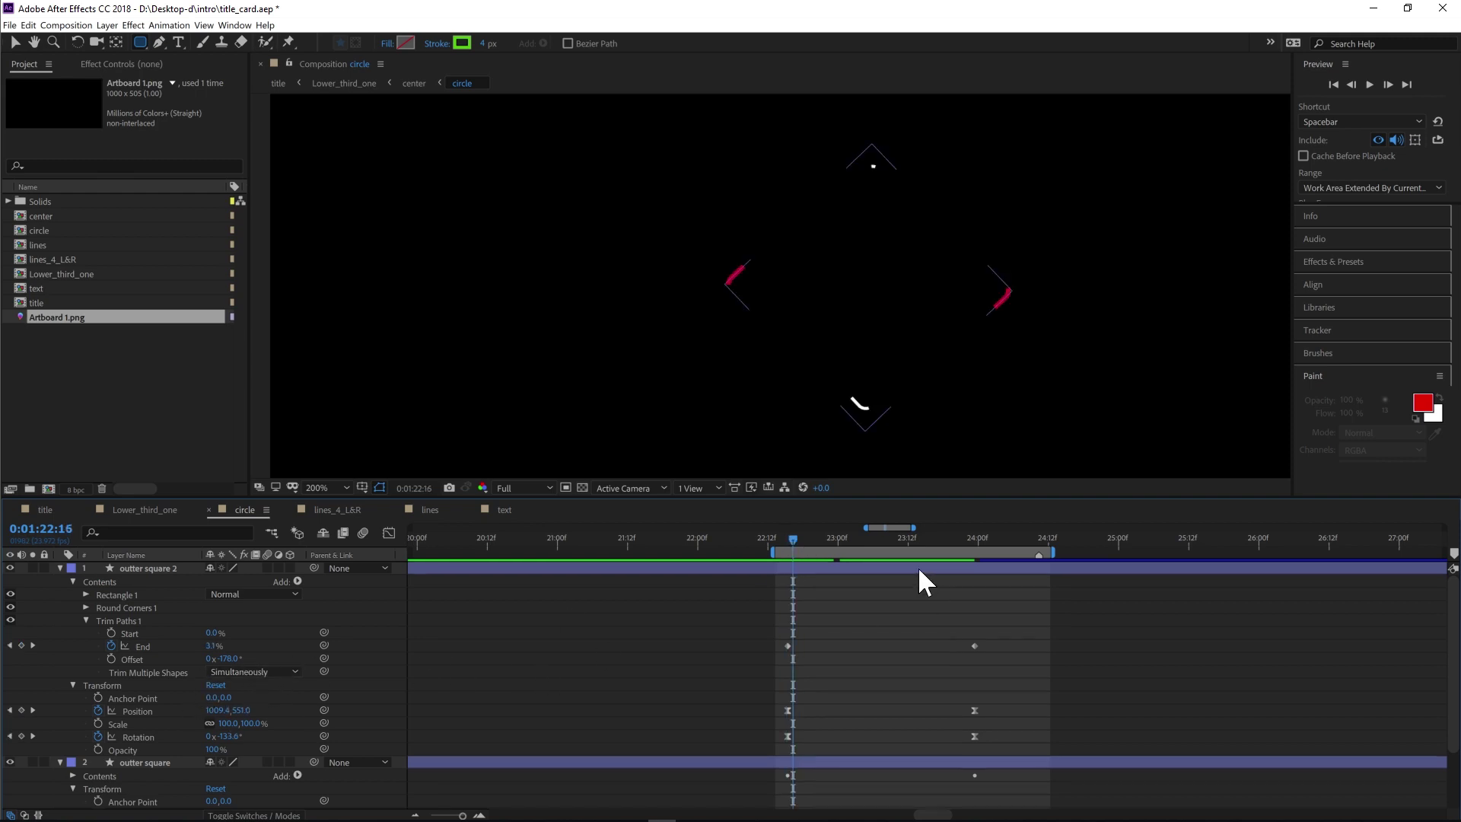
{"action": "left_click", "coordinate": [1351, 86]}
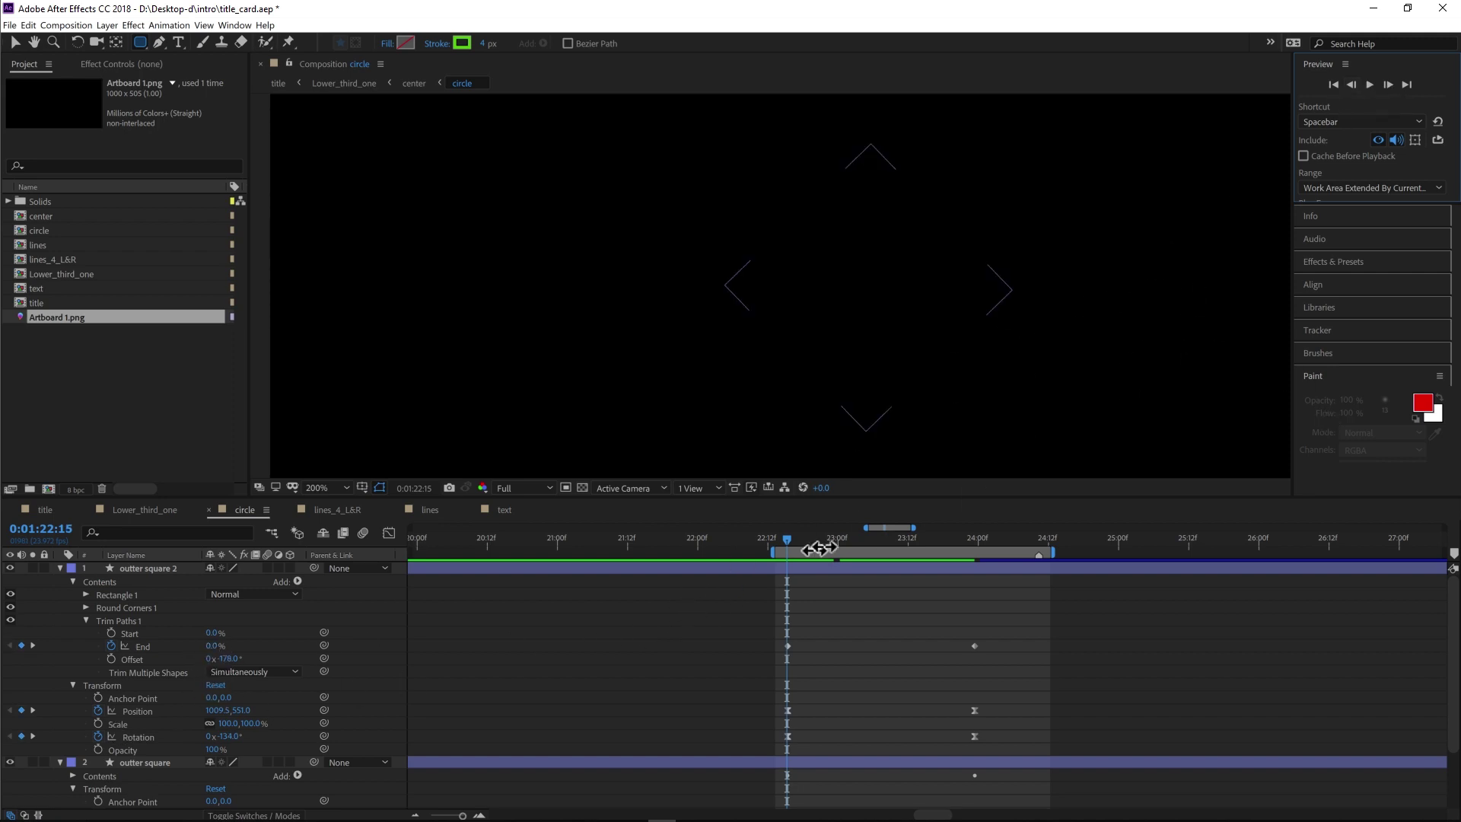
{"action": "left_click_drag", "start_coordinate": [787, 539], "coordinate": [825, 538]}
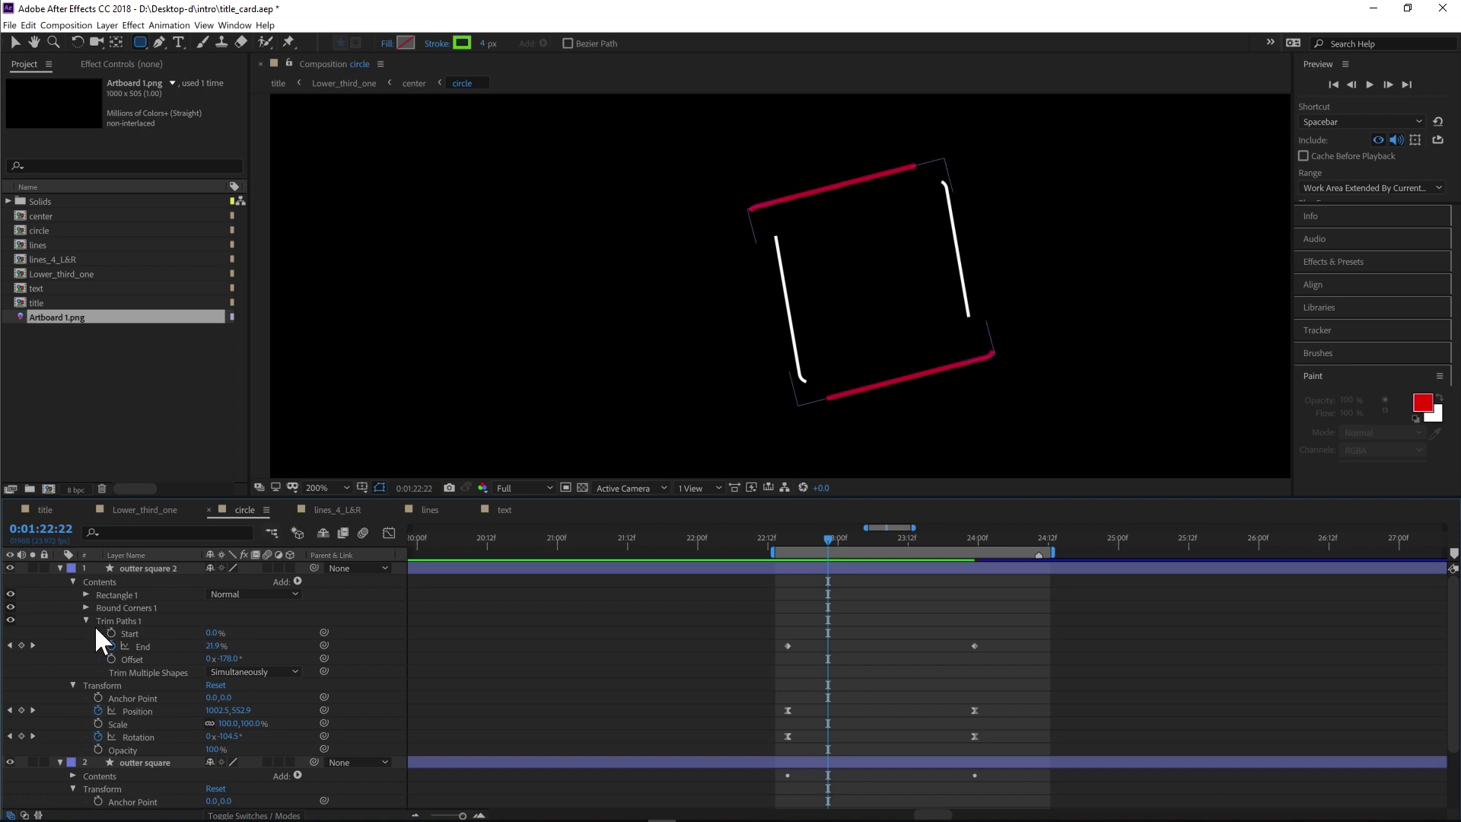
{"action": "scroll", "coordinate": [94, 664], "scroll_direction": "down", "scroll_amount": 1}
{"action": "scroll", "coordinate": [61, 711], "scroll_direction": "up", "scroll_amount": 1}
Hide the outter square layer and scrub to 0:01:23:04 to view outter square 2's trimmed half alone
{"action": "left_click", "coordinate": [10, 762]}
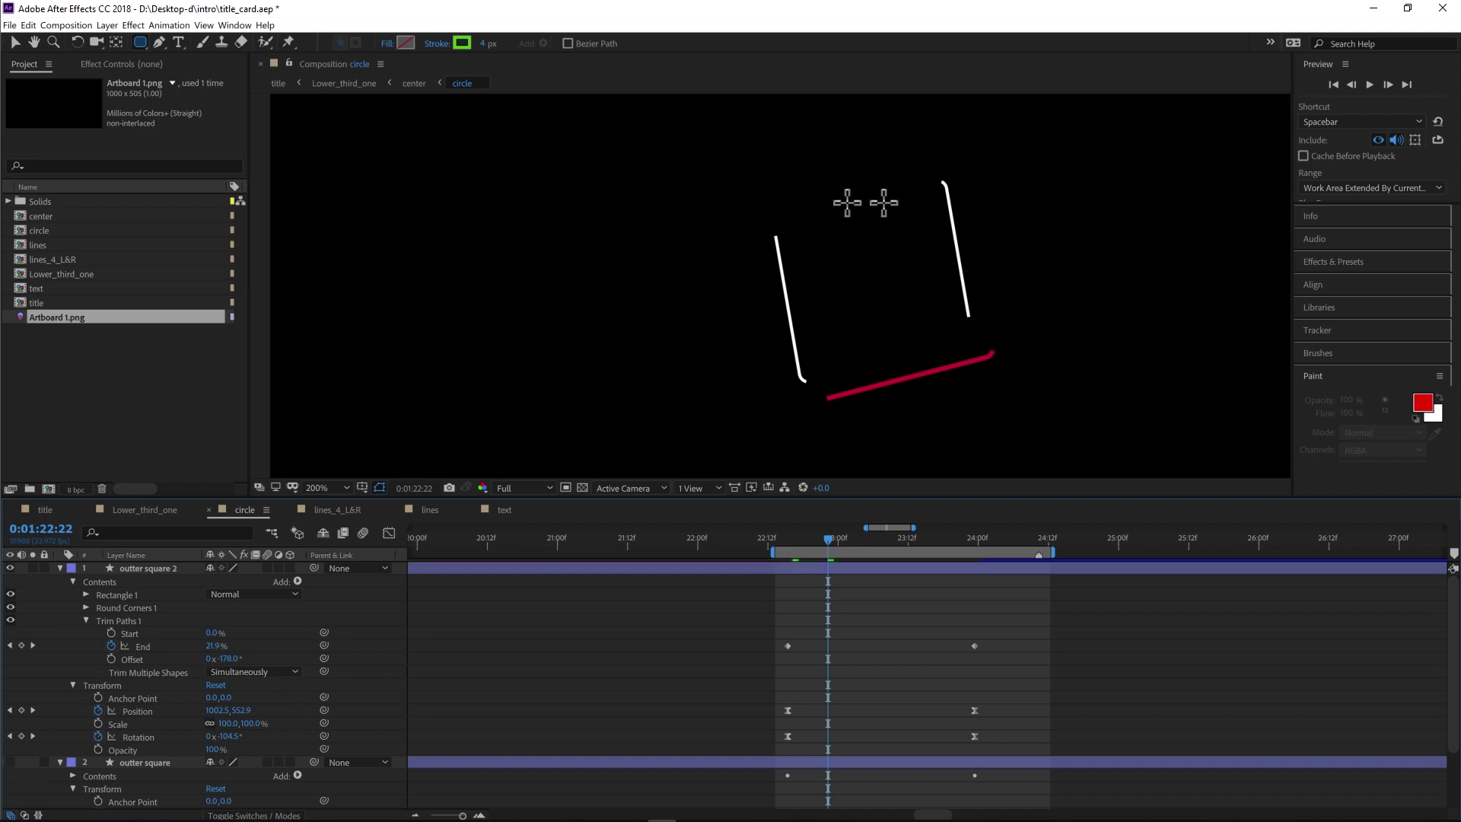
{"action": "left_click", "coordinate": [11, 762]}
{"action": "left_click", "coordinate": [11, 762]}
{"action": "left_click", "coordinate": [10, 762]}
{"action": "left_click", "coordinate": [11, 762]}
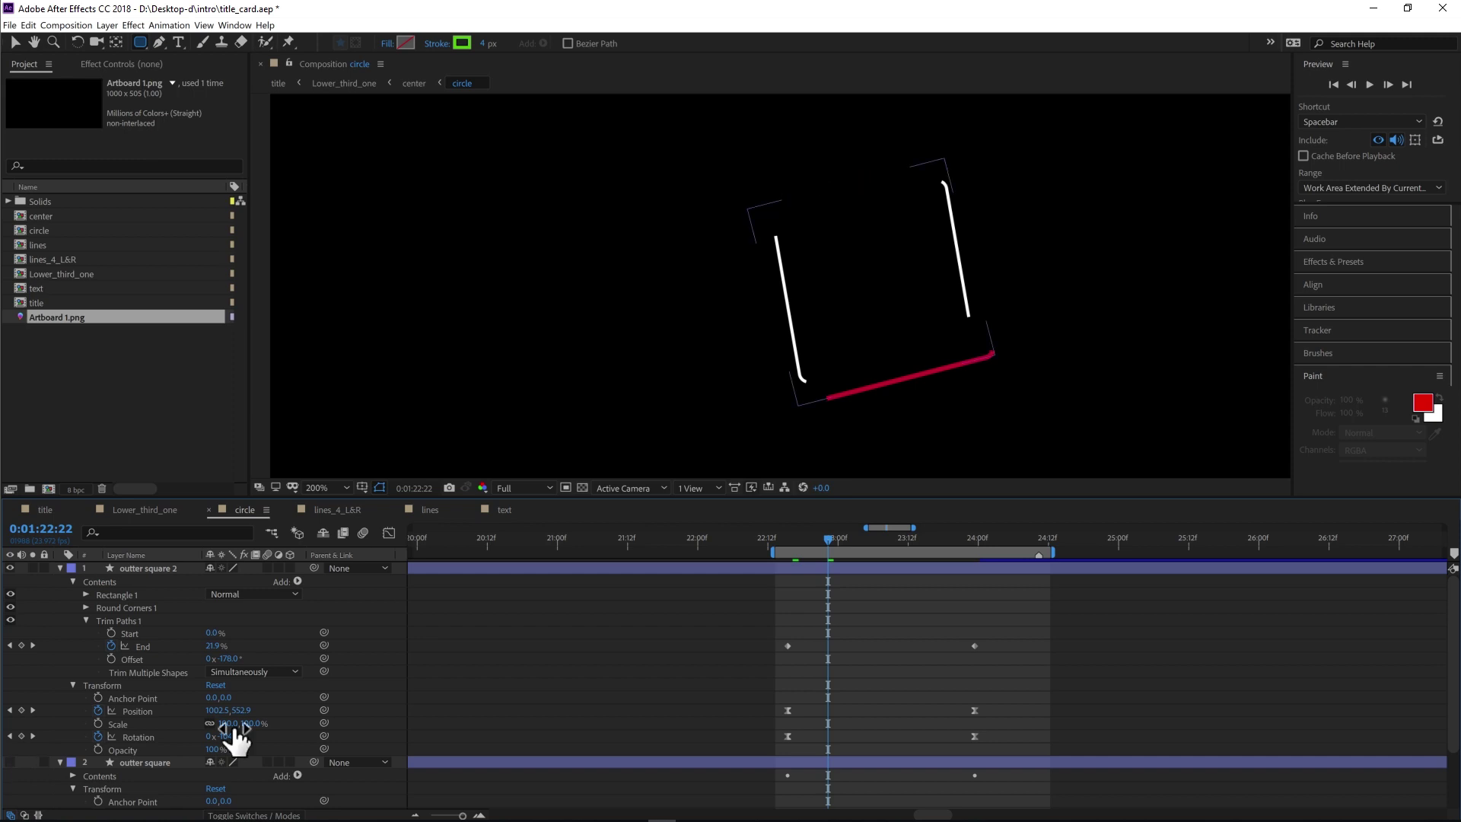
{"action": "mouse_move", "coordinate": [828, 534]}
{"action": "left_mouse_down"}
{"action": "mouse_move", "coordinate": [977, 549]}
{"action": "mouse_move", "coordinate": [883, 551]}
{"action": "left_mouse_up"}
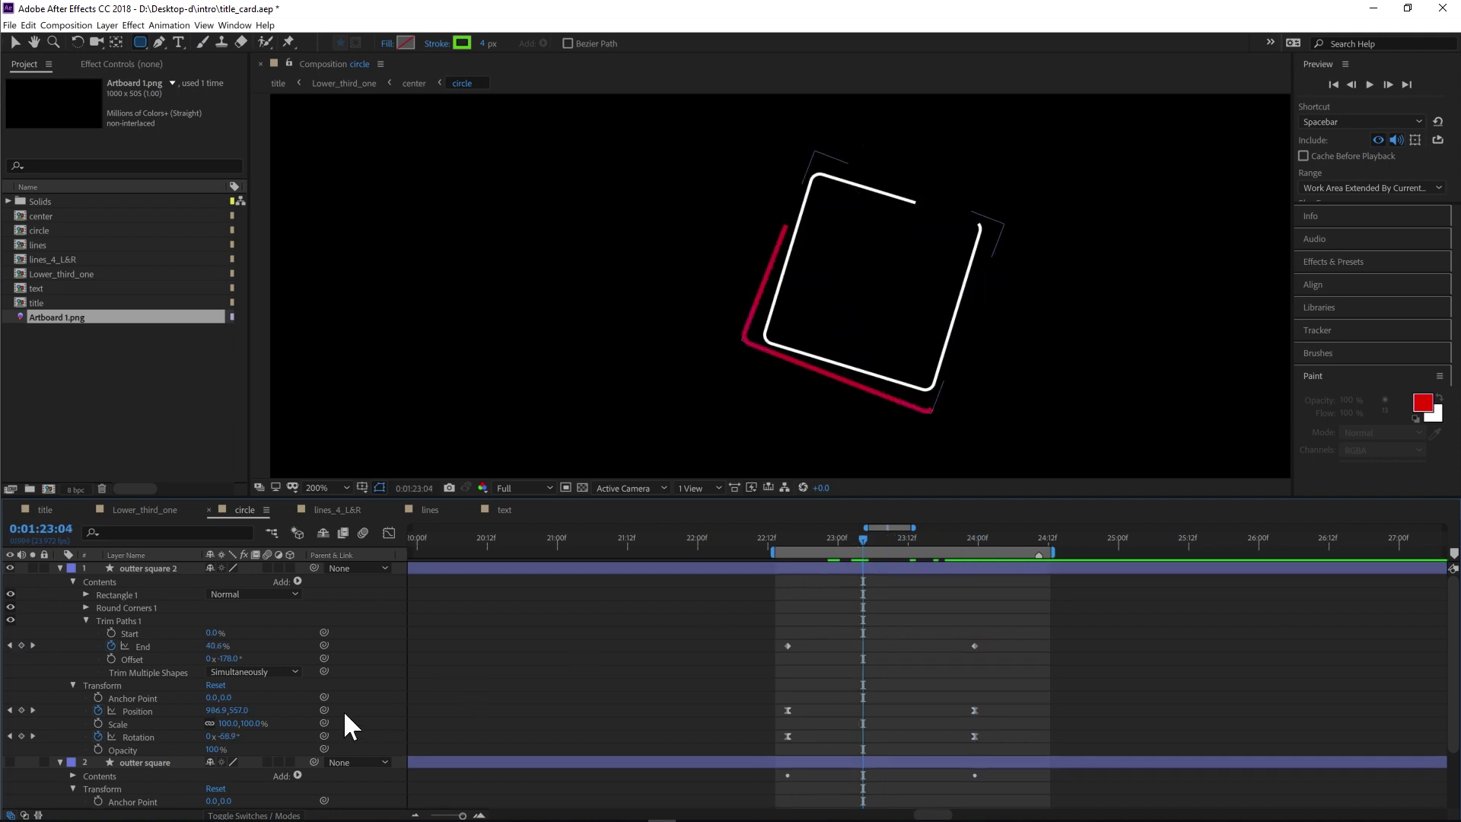
Show outter square again, hide outter square 2 and scrub to 0:01:23:08 to view the opposite half alone
{"action": "left_click", "coordinate": [10, 762]}
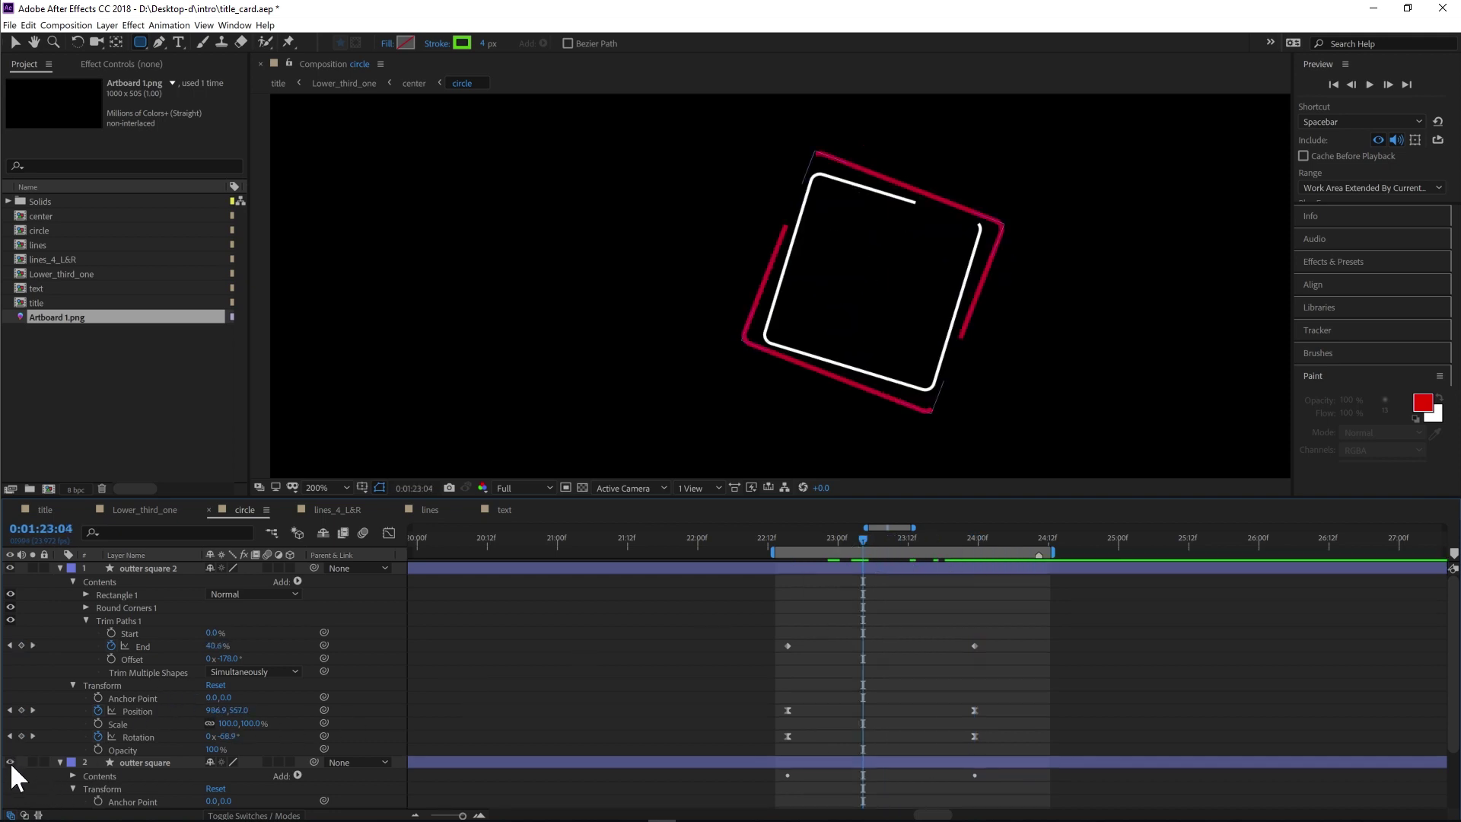
{"action": "left_click", "coordinate": [9, 567]}
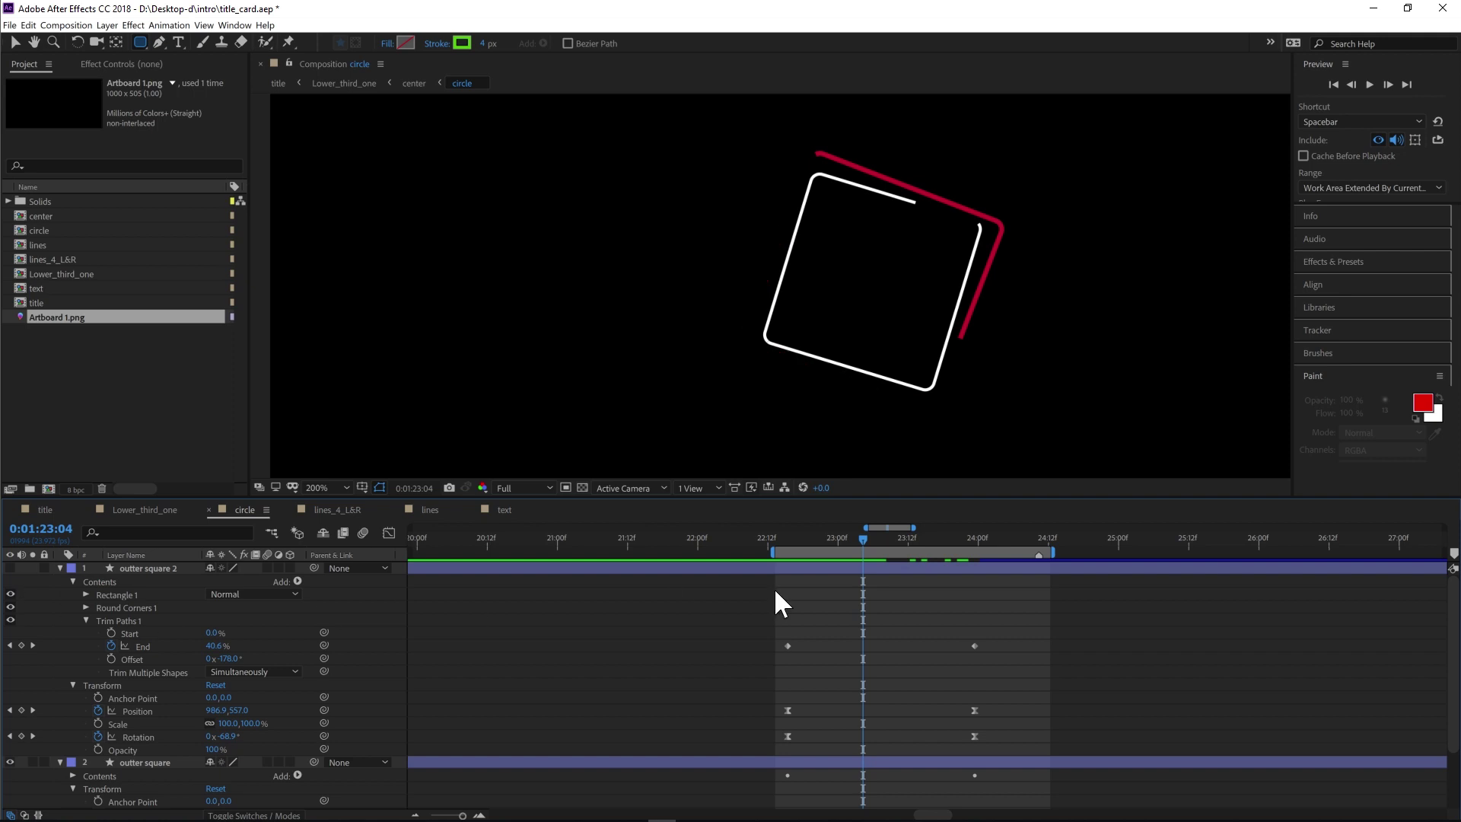
{"action": "left_click_drag", "start_coordinate": [822, 542], "coordinate": [887, 559]}
{"action": "scroll", "coordinate": [209, 588], "scroll_direction": "down", "scroll_amount": 1}
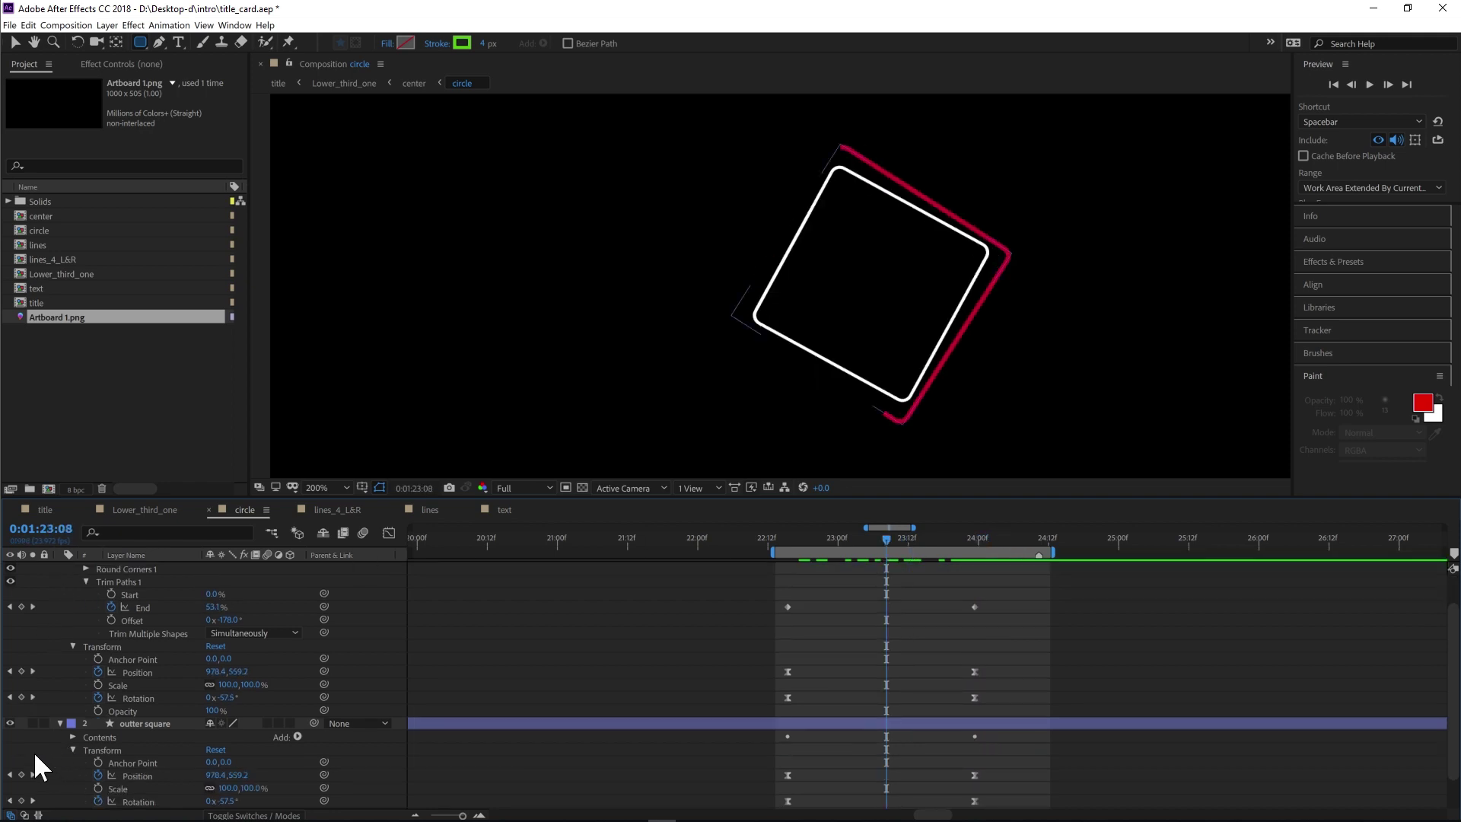
{"action": "scroll", "coordinate": [34, 752], "scroll_direction": "up", "scroll_amount": 1}
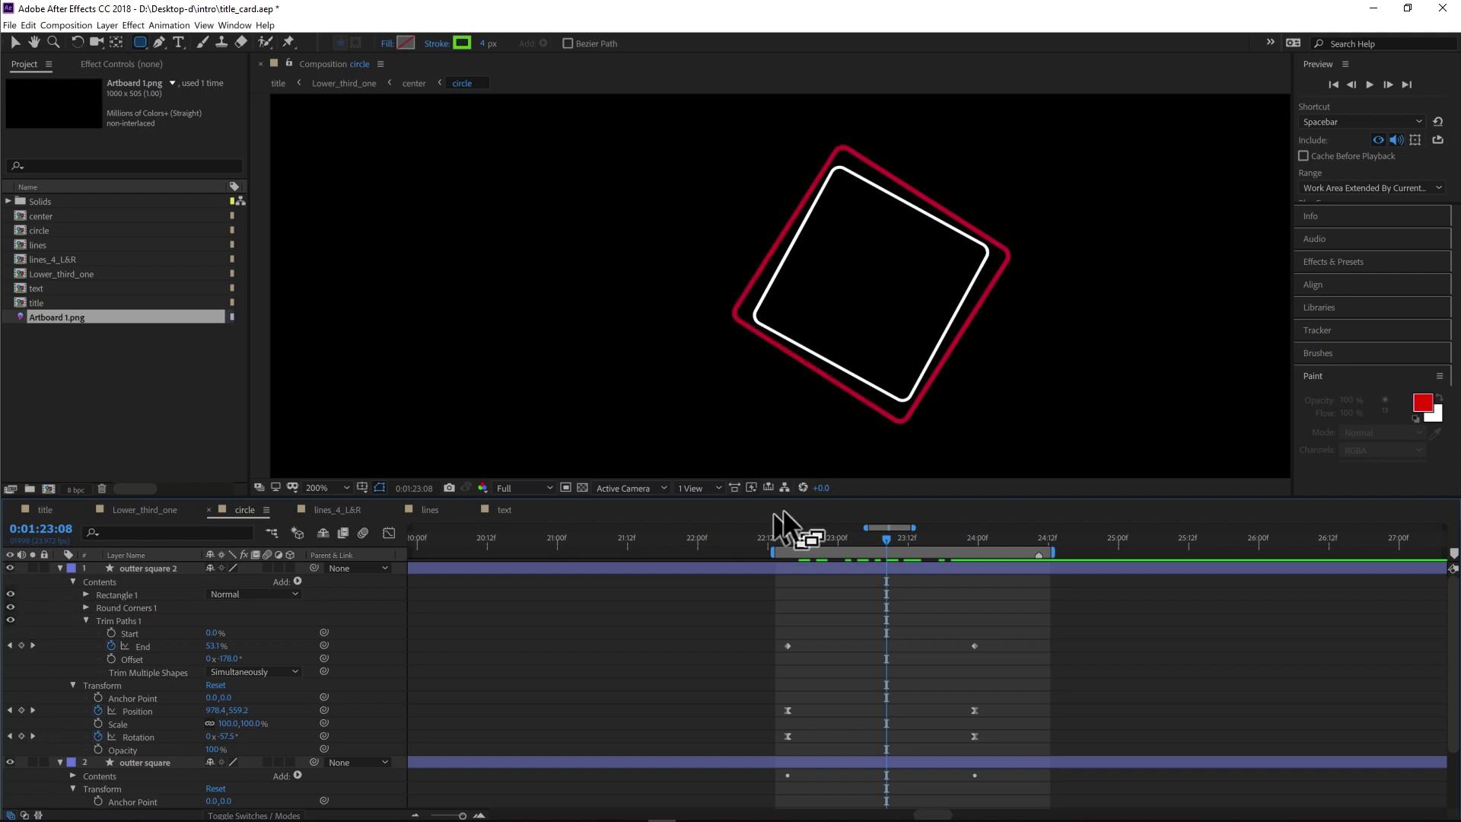
Advance to 0:01:23:11 and scrub back through the animation to examine how the two red halves close into one outline
{"action": "key", "text": "Page_Down"}
{"action": "key", "text": "Page_Down"}
{"action": "key", "text": "Page_Down"}
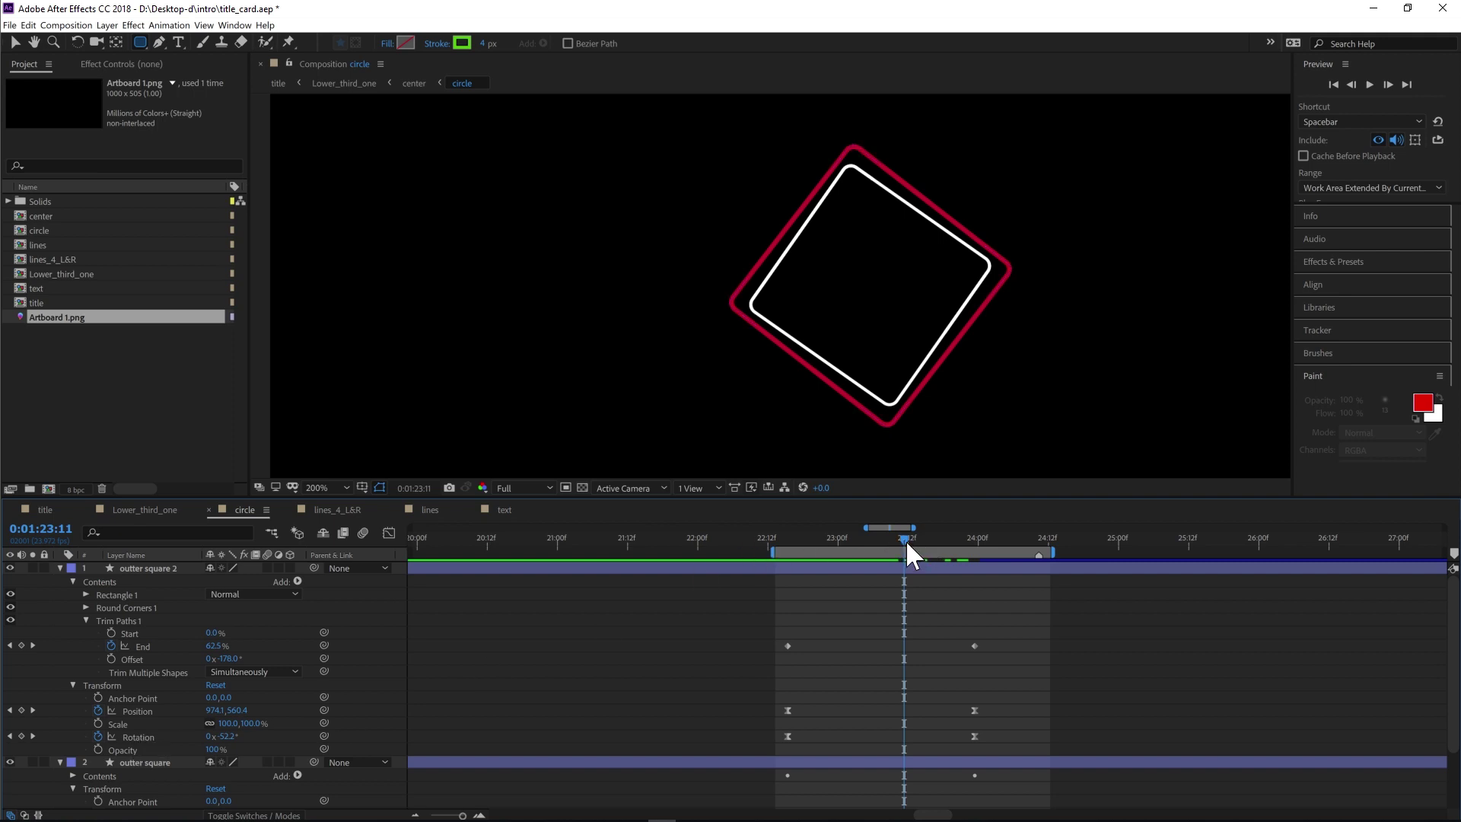
{"action": "left_click_drag", "start_coordinate": [812, 539], "coordinate": [899, 579]}
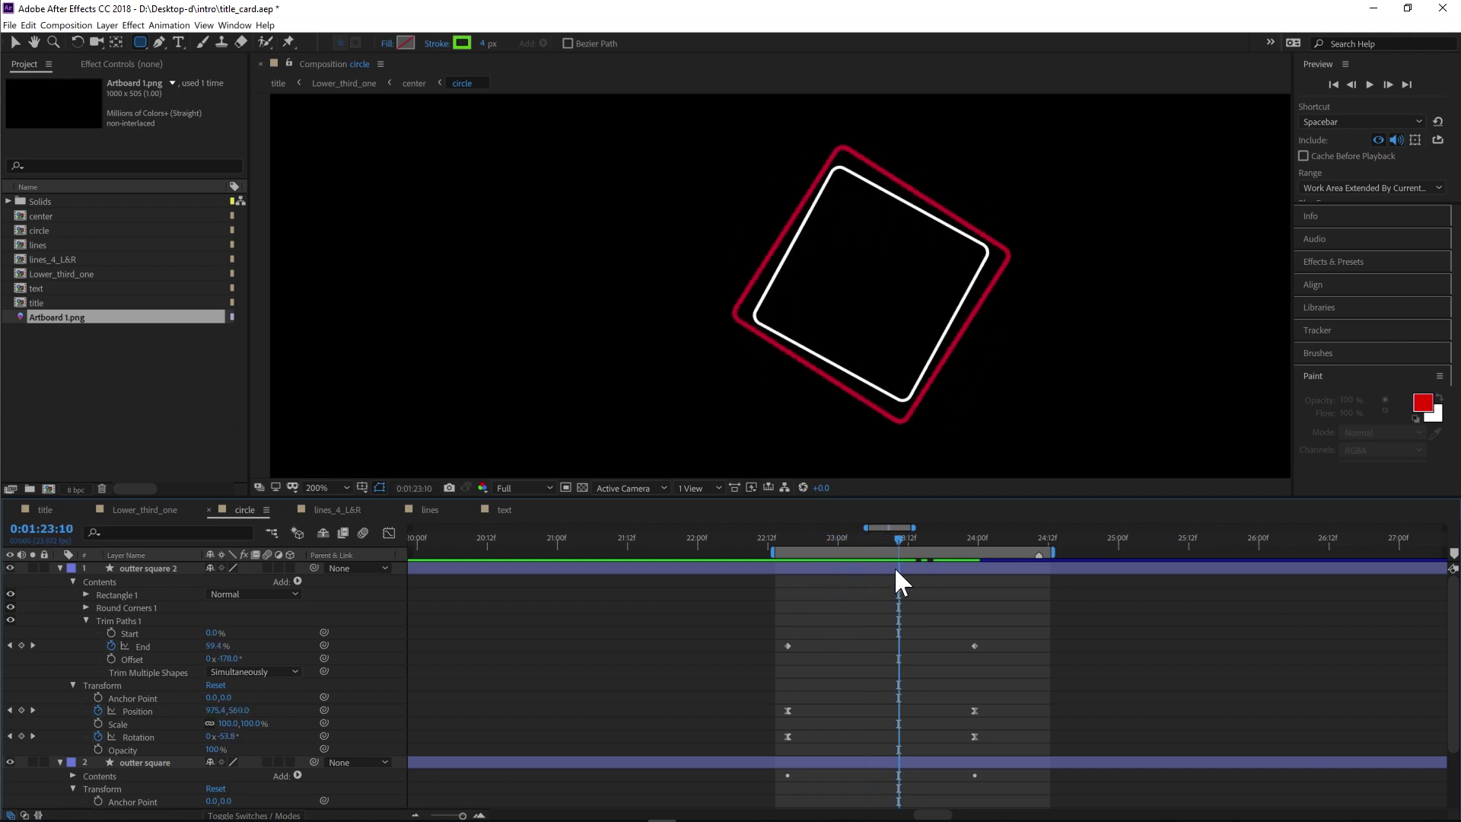
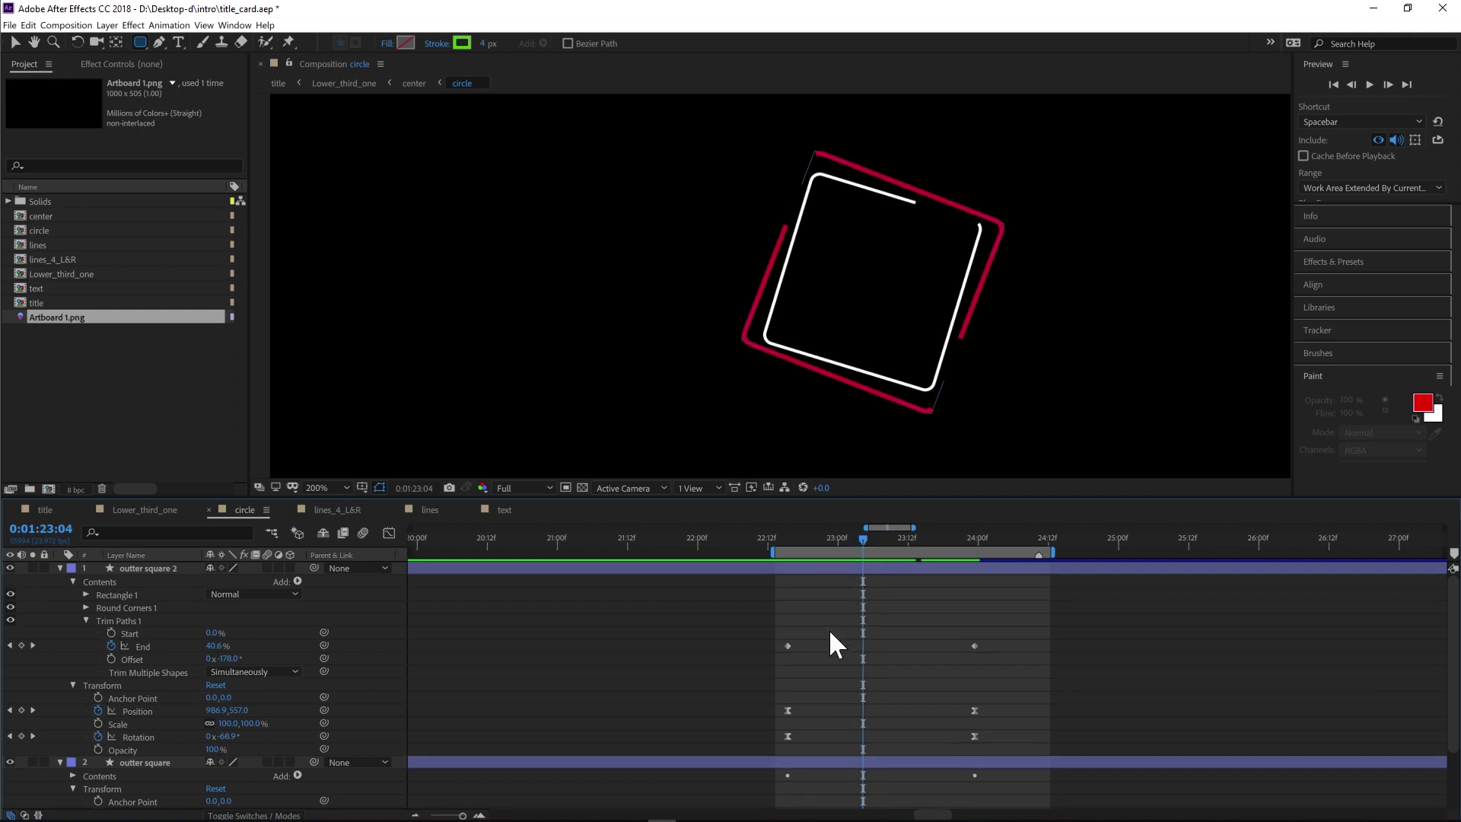
Select outter square 2's Position keyframes, preview the animation from 0:01:23:02 and stop at 0:01:23:06
{"action": "left_click_drag", "start_coordinate": [764, 687], "coordinate": [982, 725]}
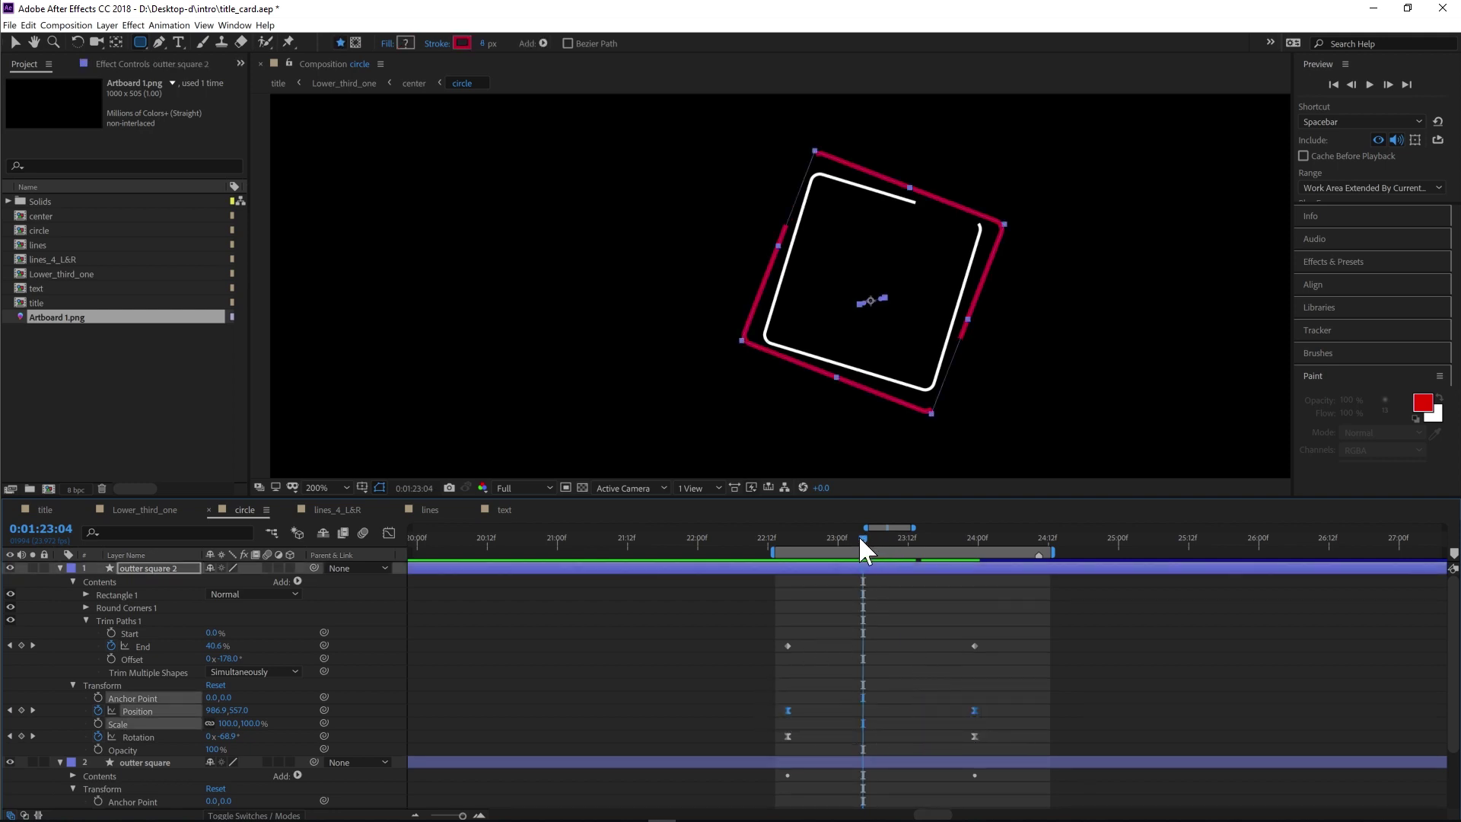
{"action": "mouse_move", "coordinate": [858, 536]}
{"action": "left_mouse_down"}
{"action": "mouse_move", "coordinate": [784, 538]}
{"action": "mouse_move", "coordinate": [968, 542]}
{"action": "mouse_move", "coordinate": [850, 544]}
{"action": "left_mouse_up"}
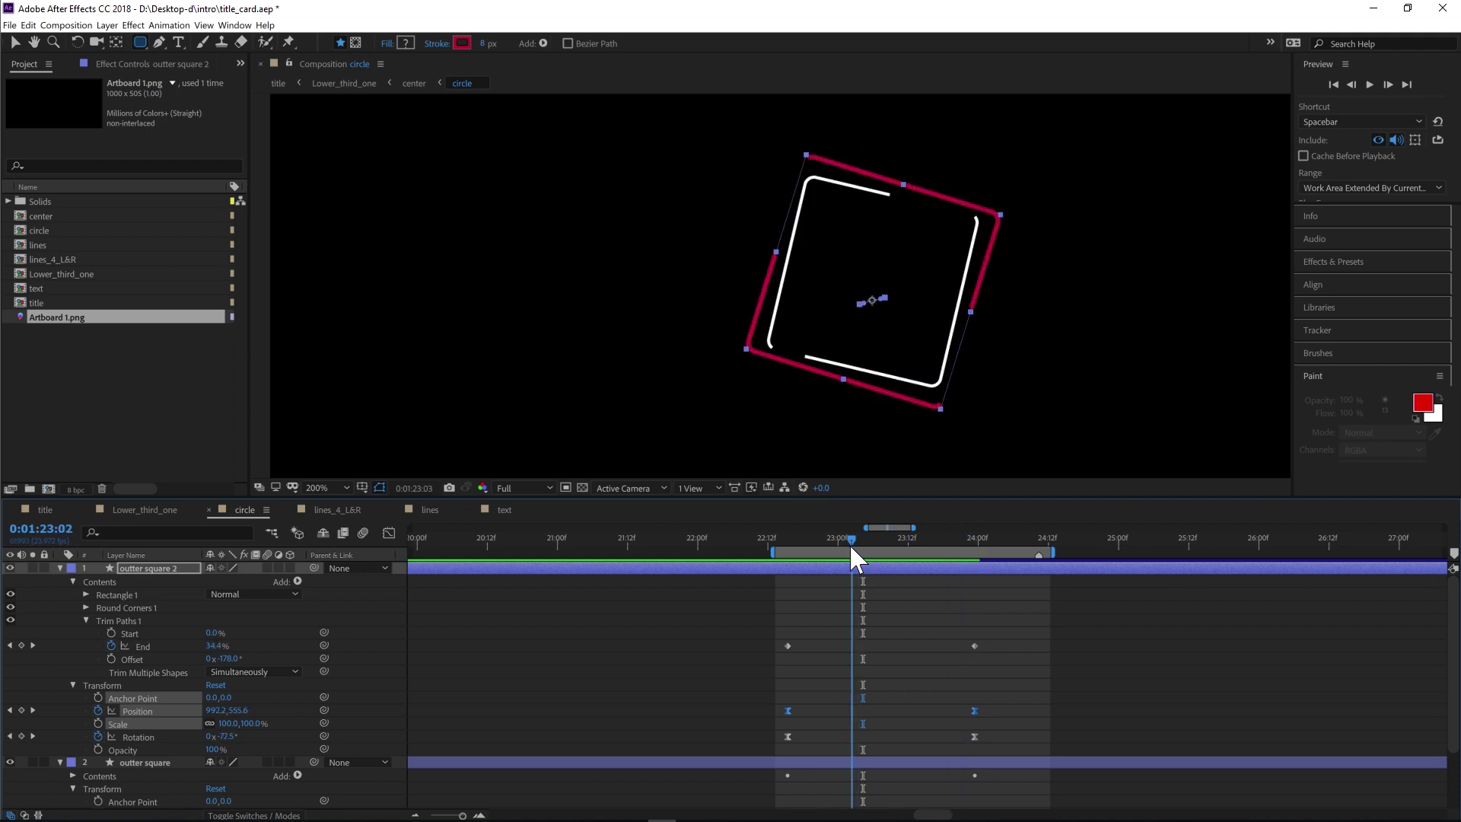
{"action": "key", "text": "space"}
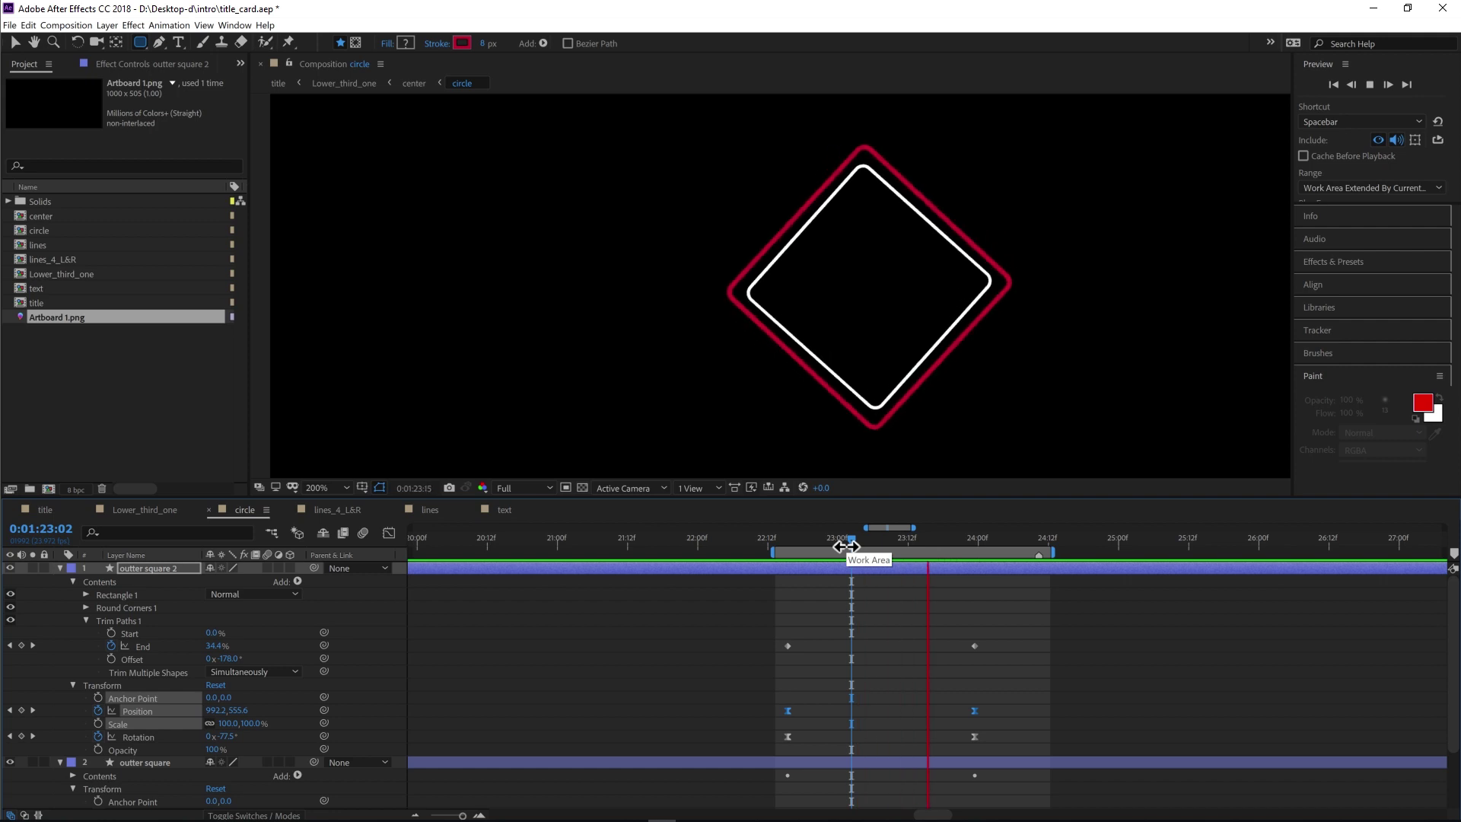
{"action": "left_click", "coordinate": [874, 544]}
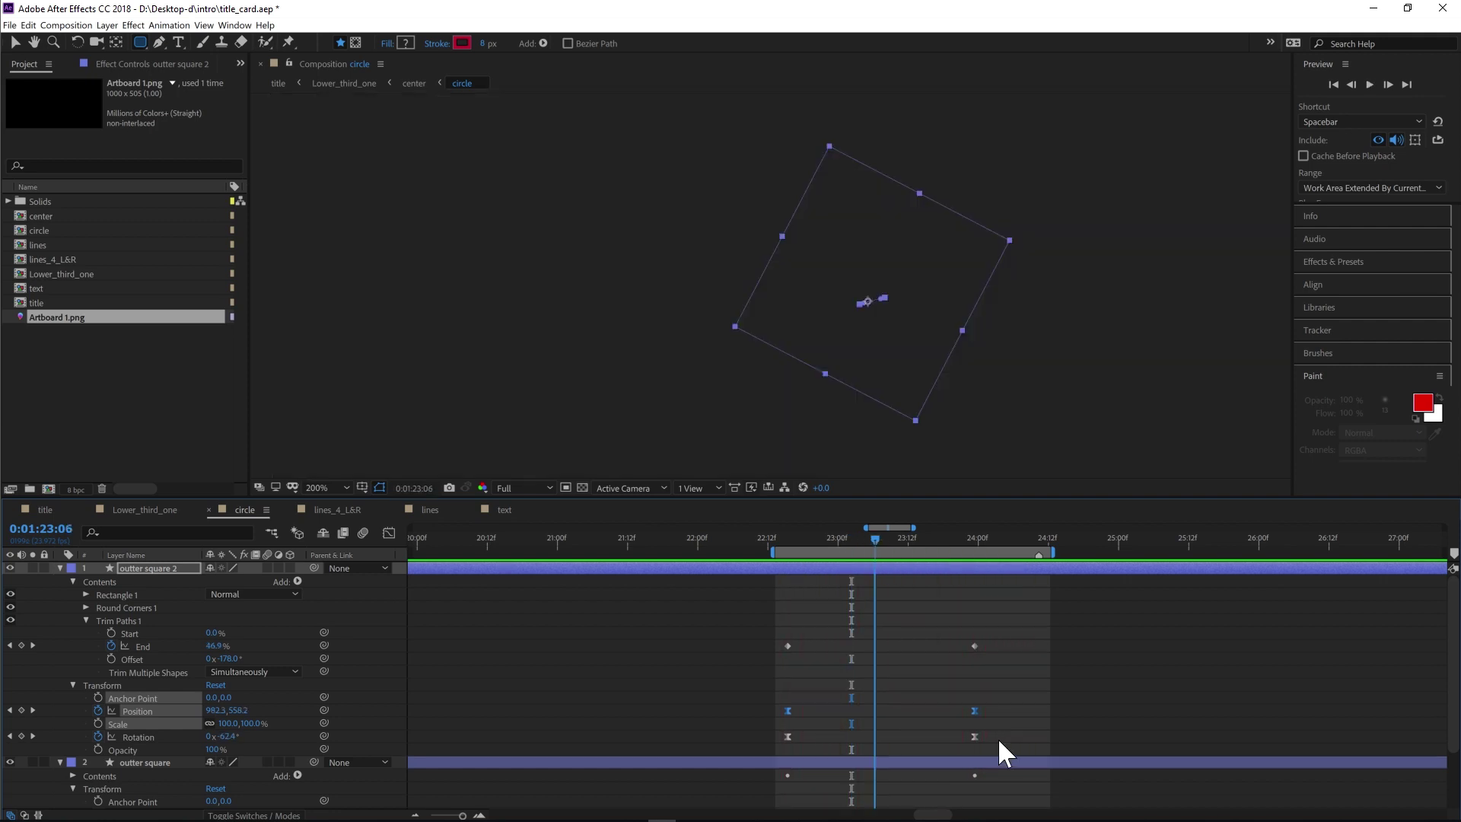
Display the Easy Ease keyframe assistant option for outter square 2's Position keyframes and dismiss it without applying
{"action": "left_click_drag", "start_coordinate": [981, 694], "coordinate": [777, 727]}
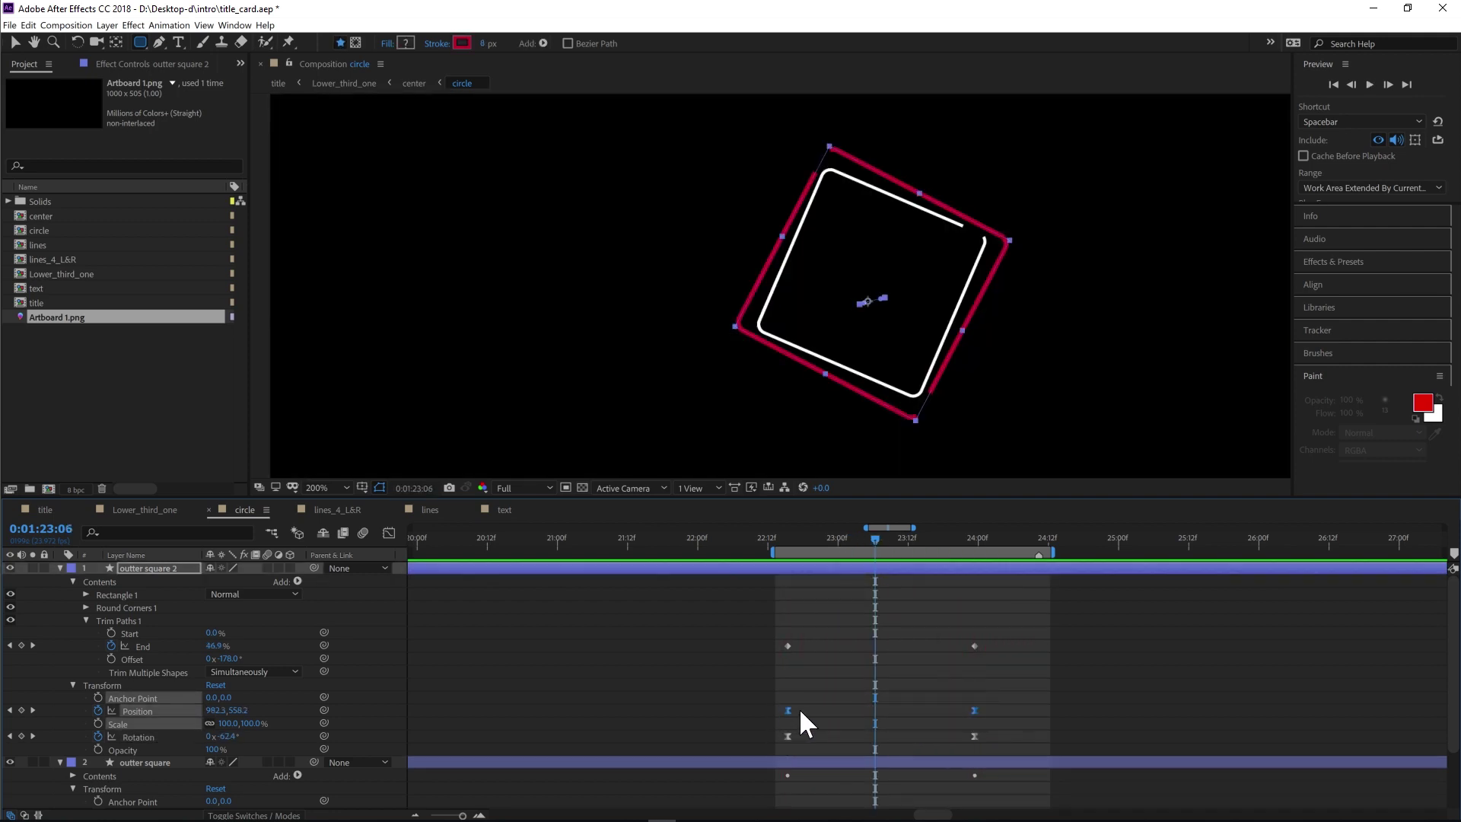
{"action": "right_click", "coordinate": [787, 710]}
{"action": "mouse_move", "coordinate": [885, 706]}
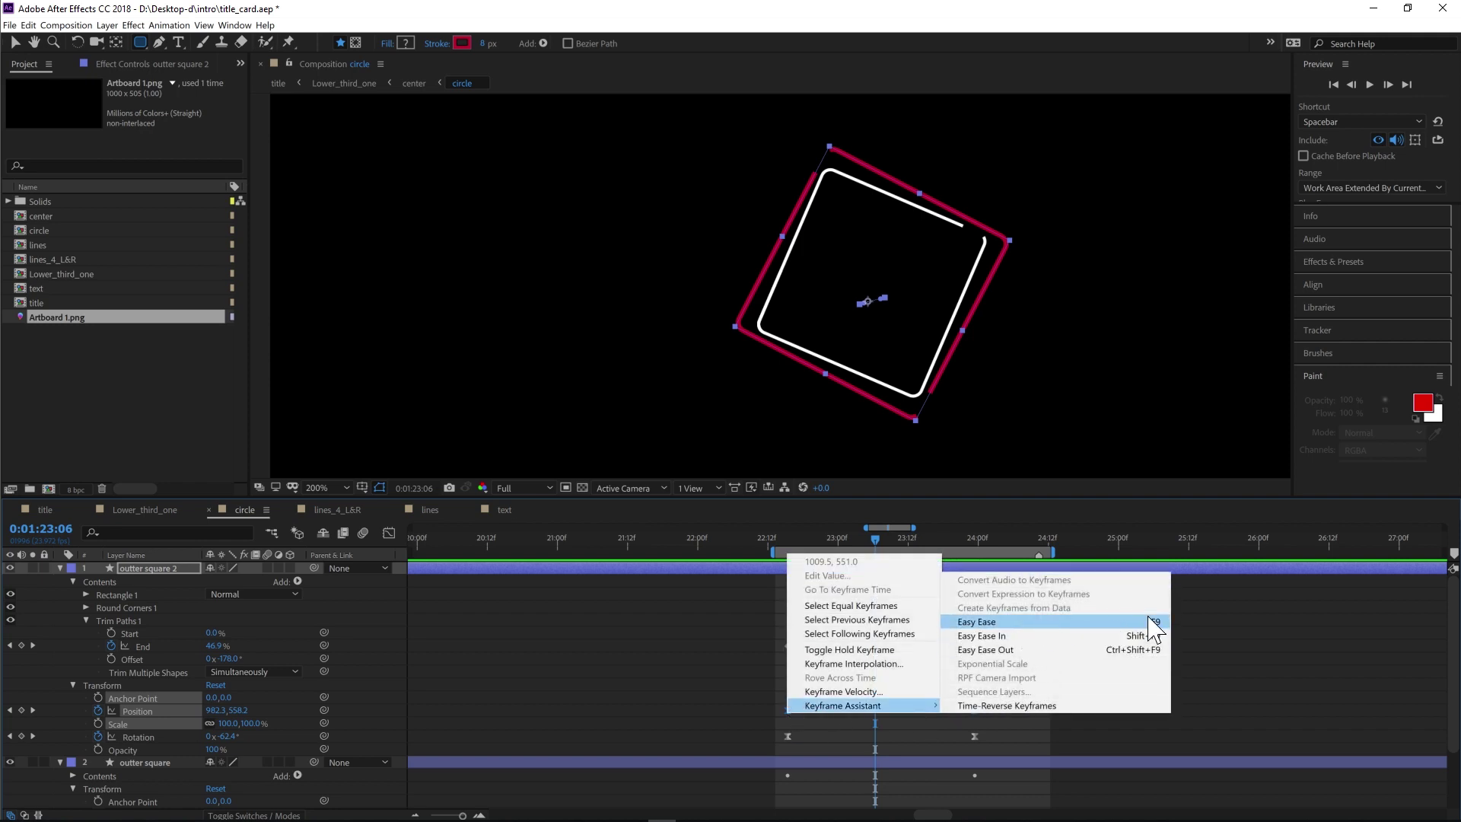
{"action": "left_click", "coordinate": [701, 678]}
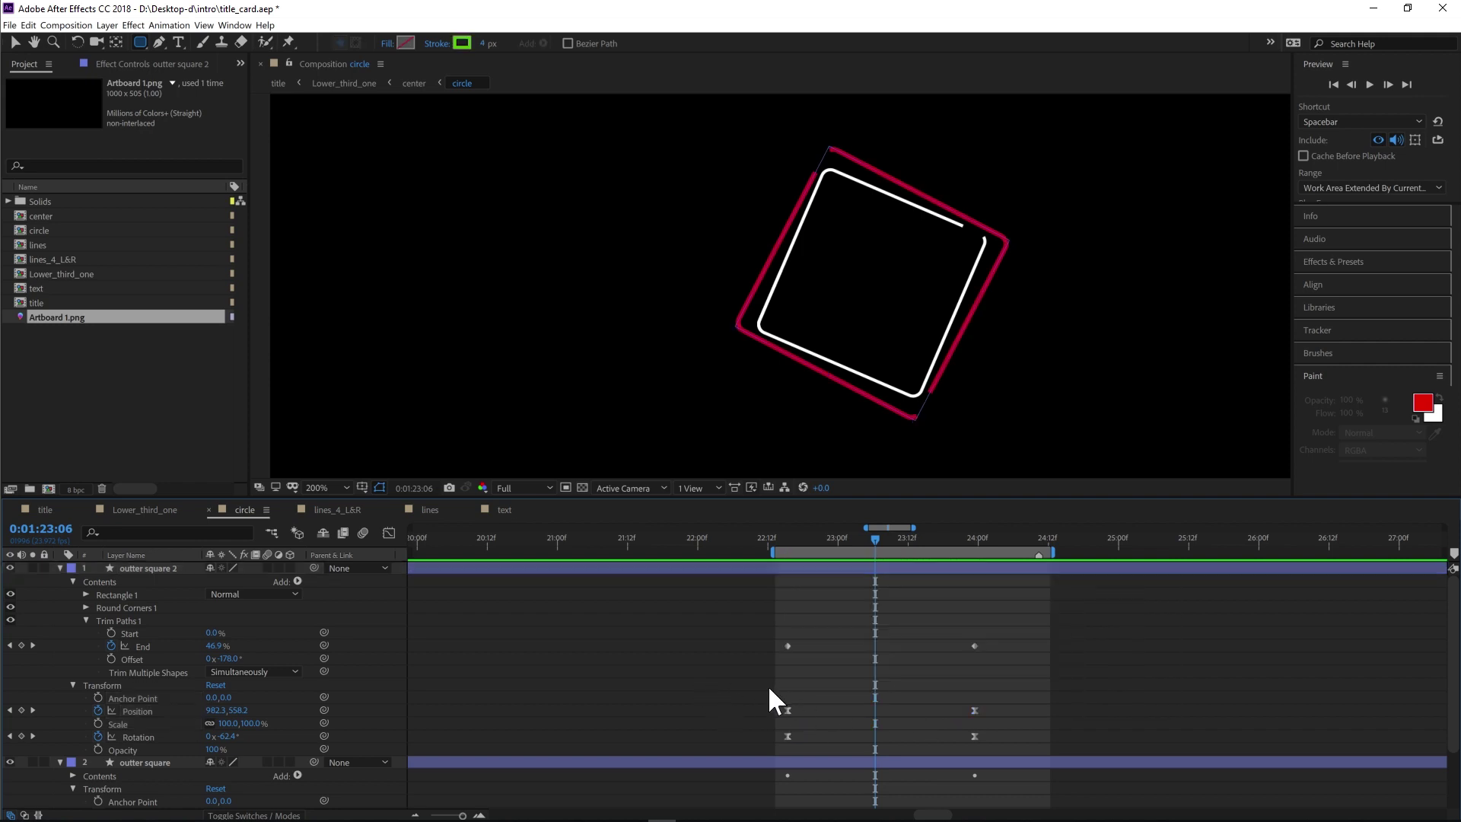
Open the Graph Editor for outter square 2's Rotation and switch it to the speed graph
{"action": "left_click", "coordinate": [389, 533]}
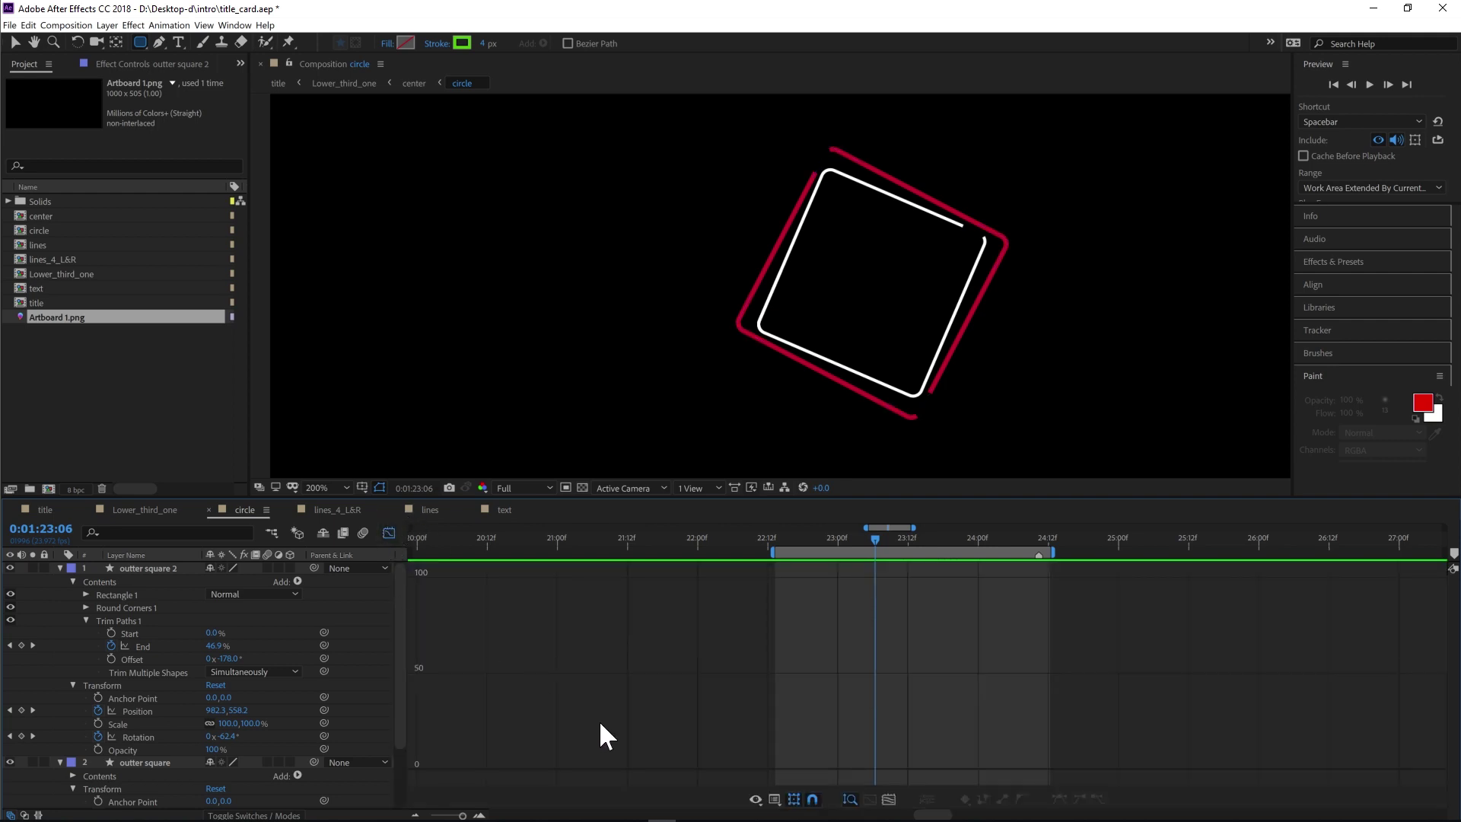
{"action": "left_click", "coordinate": [813, 800]}
{"action": "left_click", "coordinate": [143, 737]}
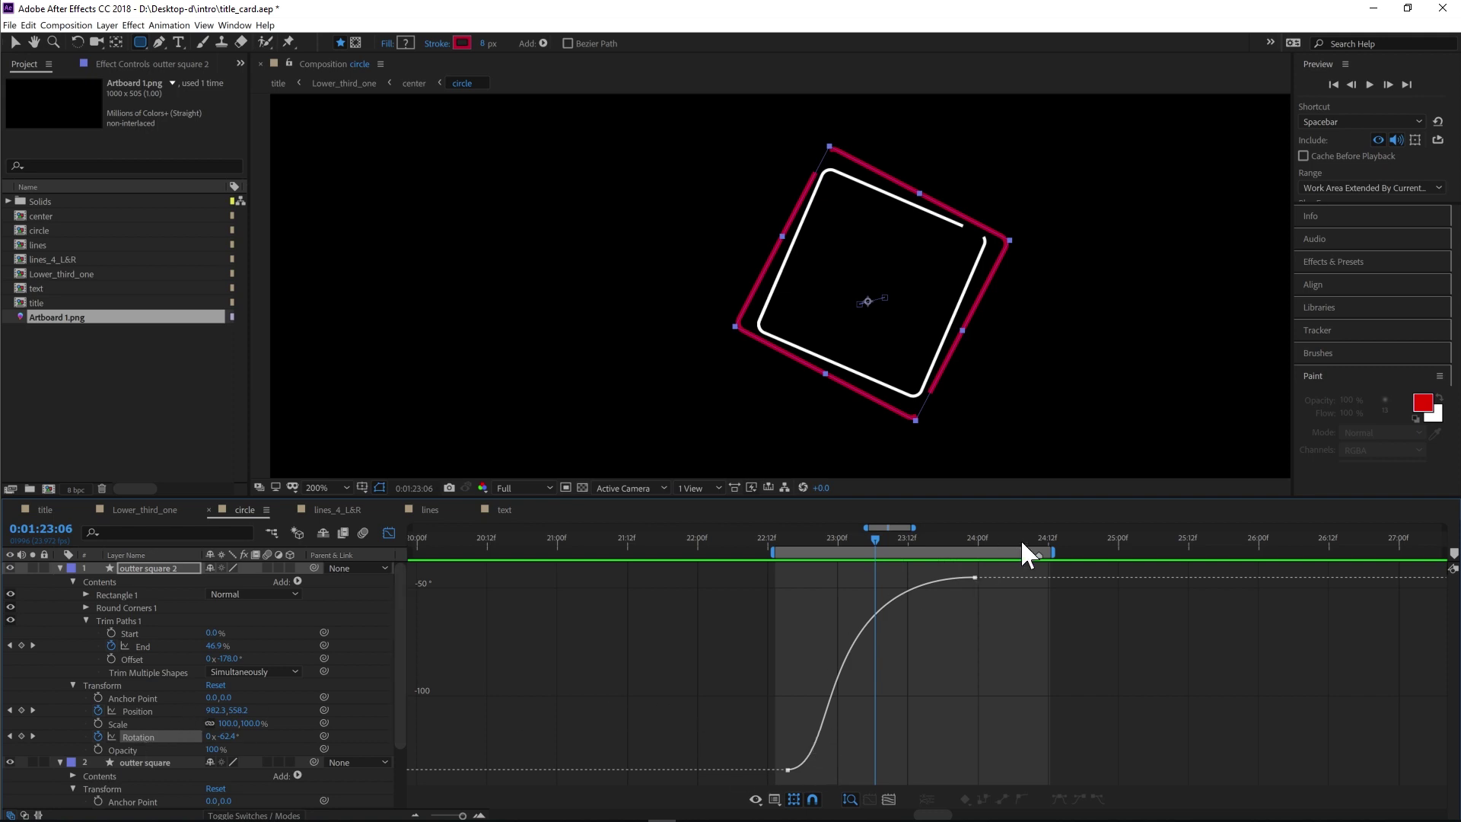
{"action": "left_click", "coordinate": [775, 801]}
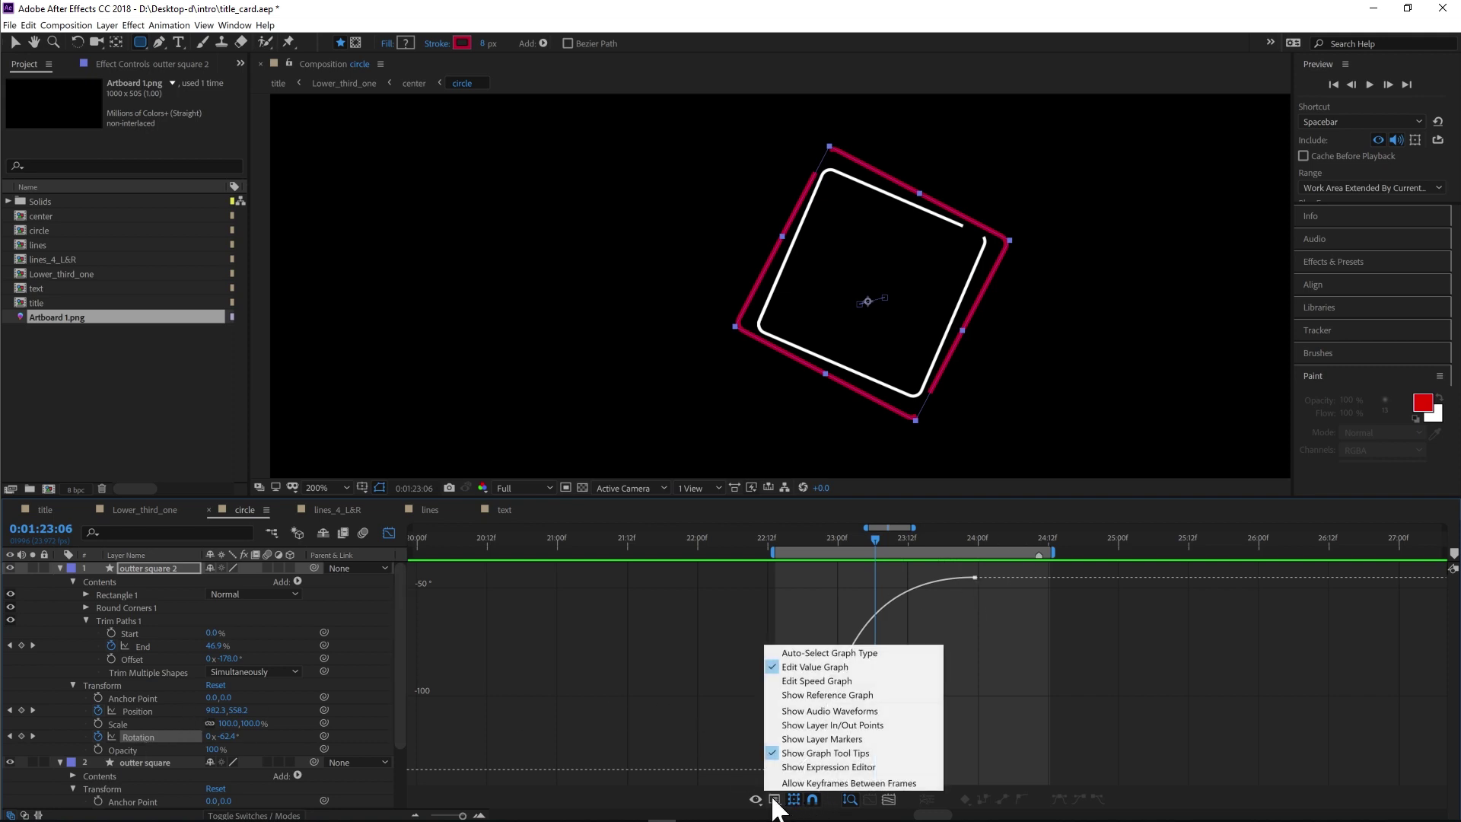
{"action": "left_click", "coordinate": [808, 681]}
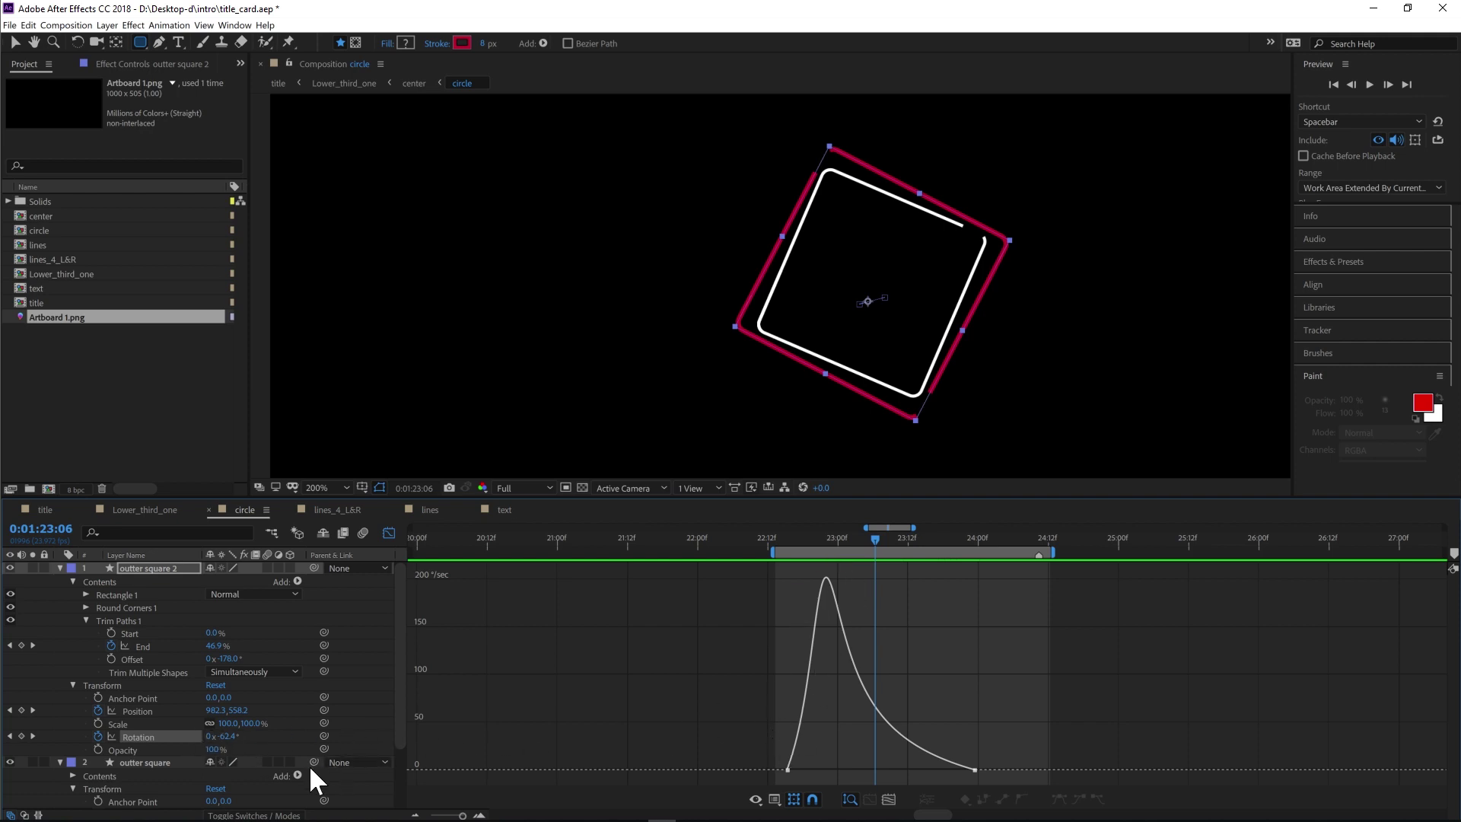
Try reshaping outter square 2's Rotation speed curve by adjusting the last keyframe's ease handle, and undo the change
{"action": "left_click", "coordinate": [171, 737]}
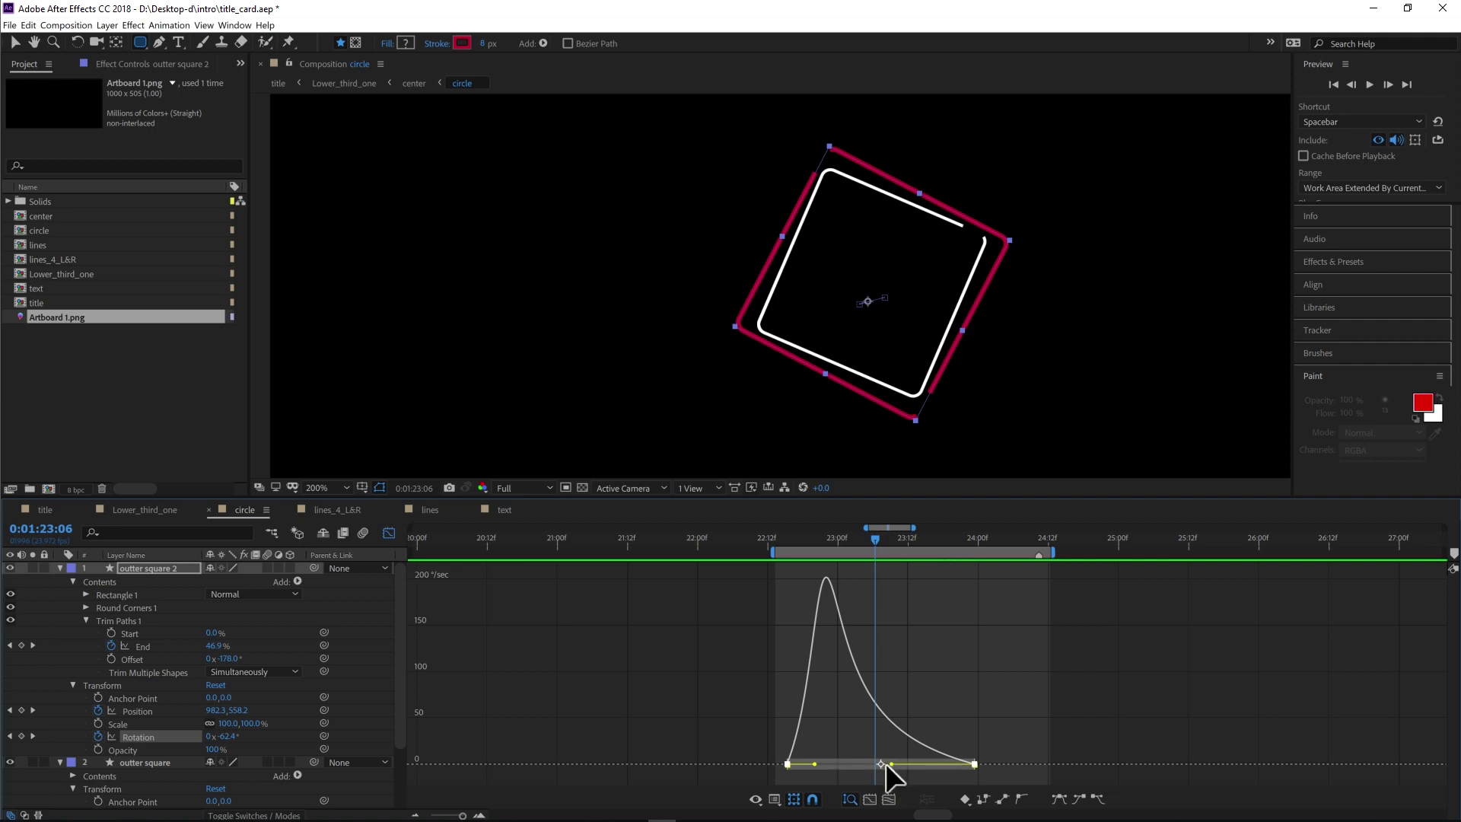
{"action": "mouse_move", "coordinate": [886, 764]}
{"action": "left_mouse_down"}
{"action": "mouse_move", "coordinate": [857, 762]}
{"action": "mouse_move", "coordinate": [897, 761]}
{"action": "mouse_move", "coordinate": [862, 756]}
{"action": "left_mouse_up"}
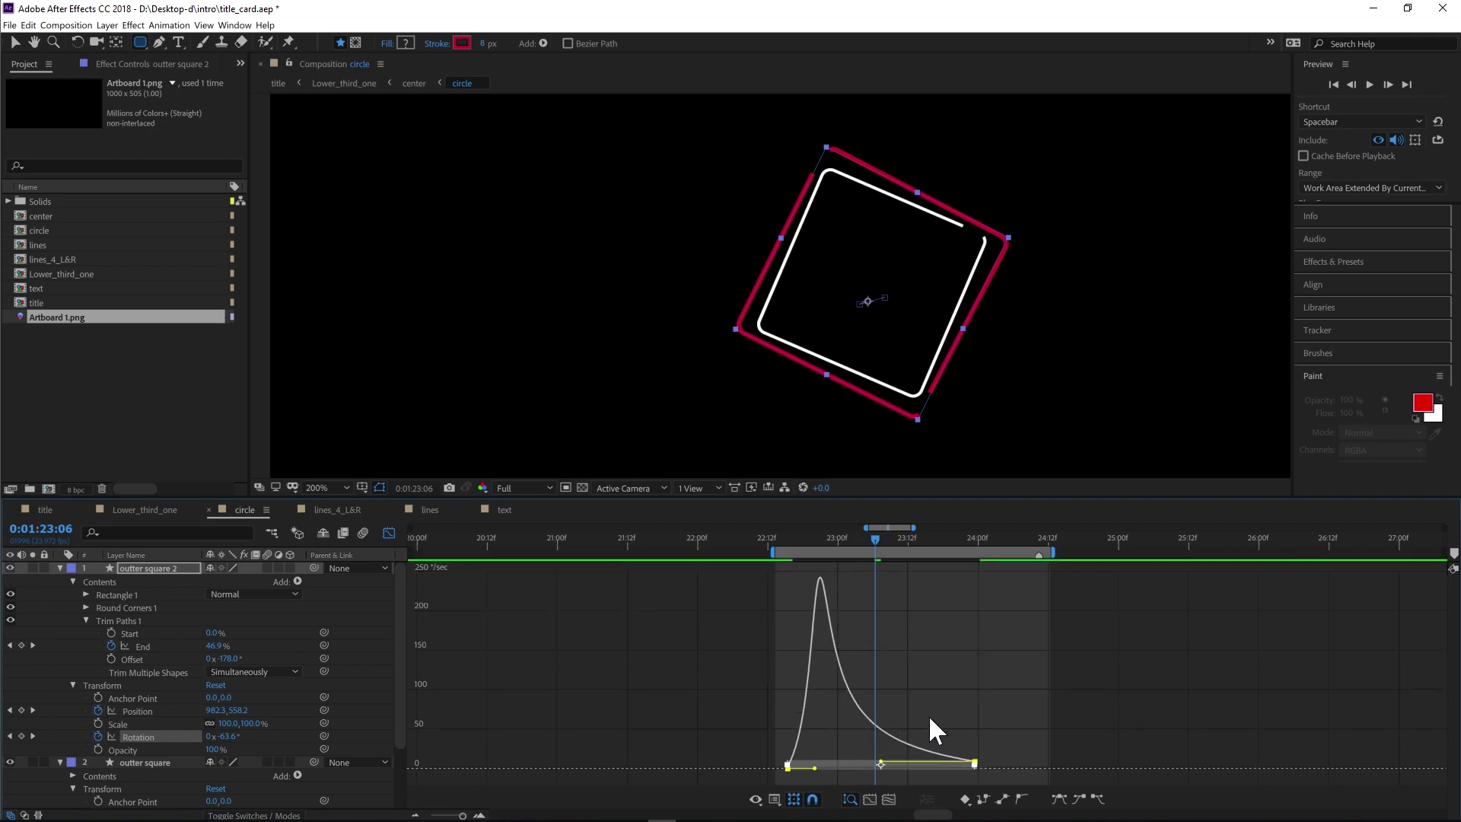
{"action": "key", "text": "ctrl+z"}
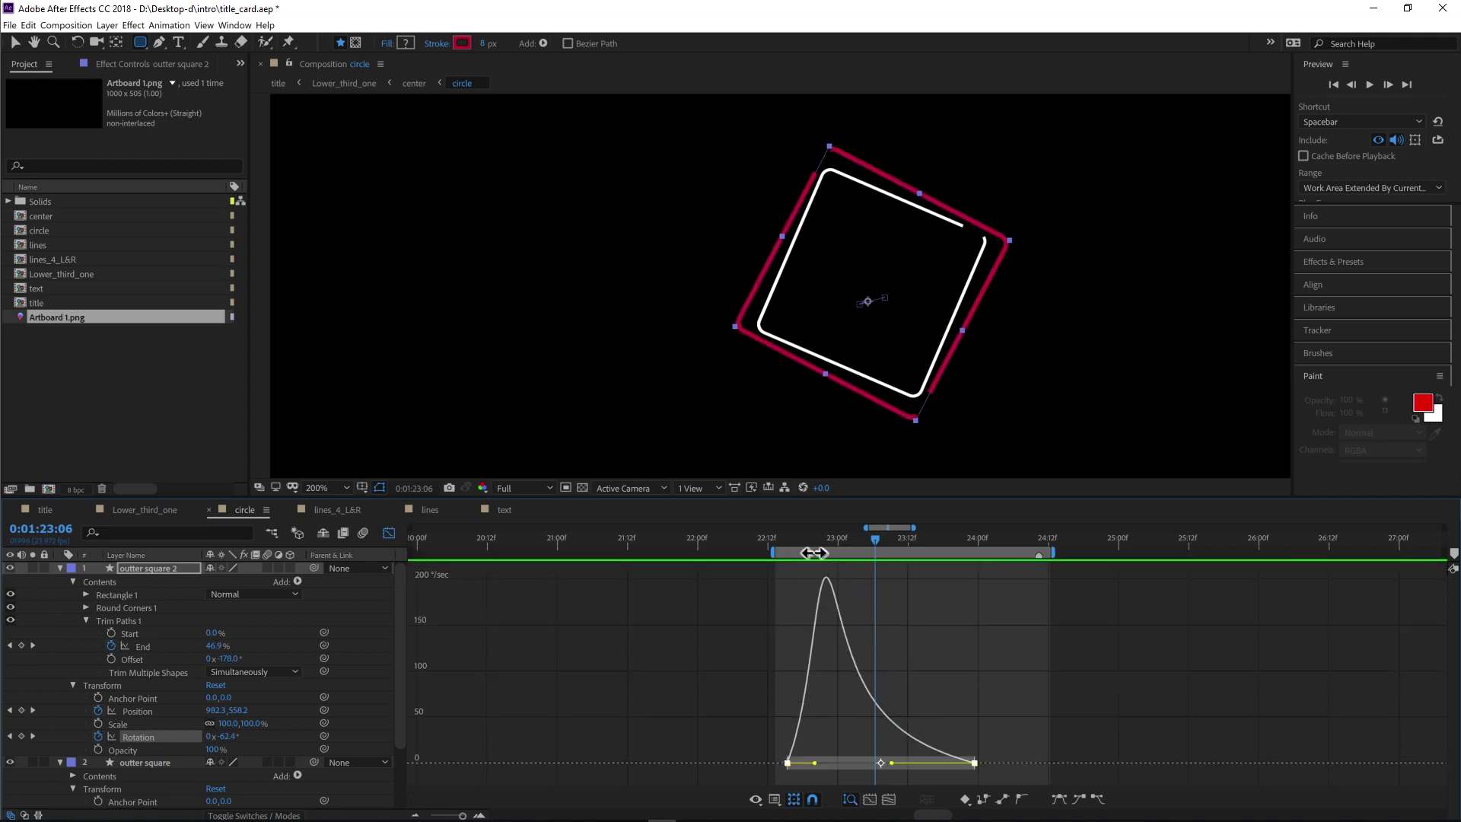
Scrub the animation against the Rotation speed graph, stop at 0:01:22:20 and close the Graph Editor
{"action": "left_click_drag", "start_coordinate": [790, 537], "coordinate": [934, 553]}
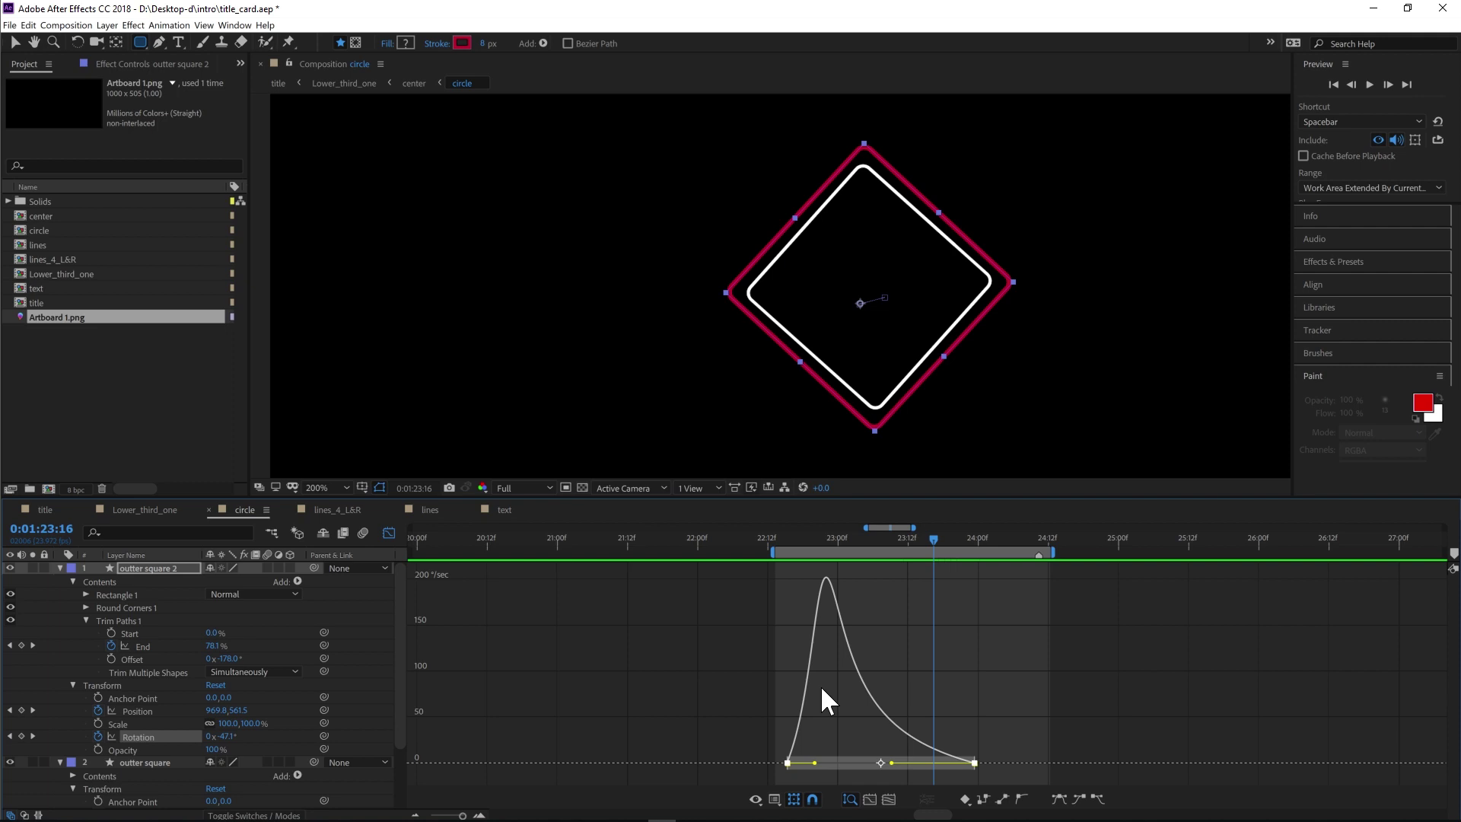
{"action": "left_click", "coordinate": [817, 541]}
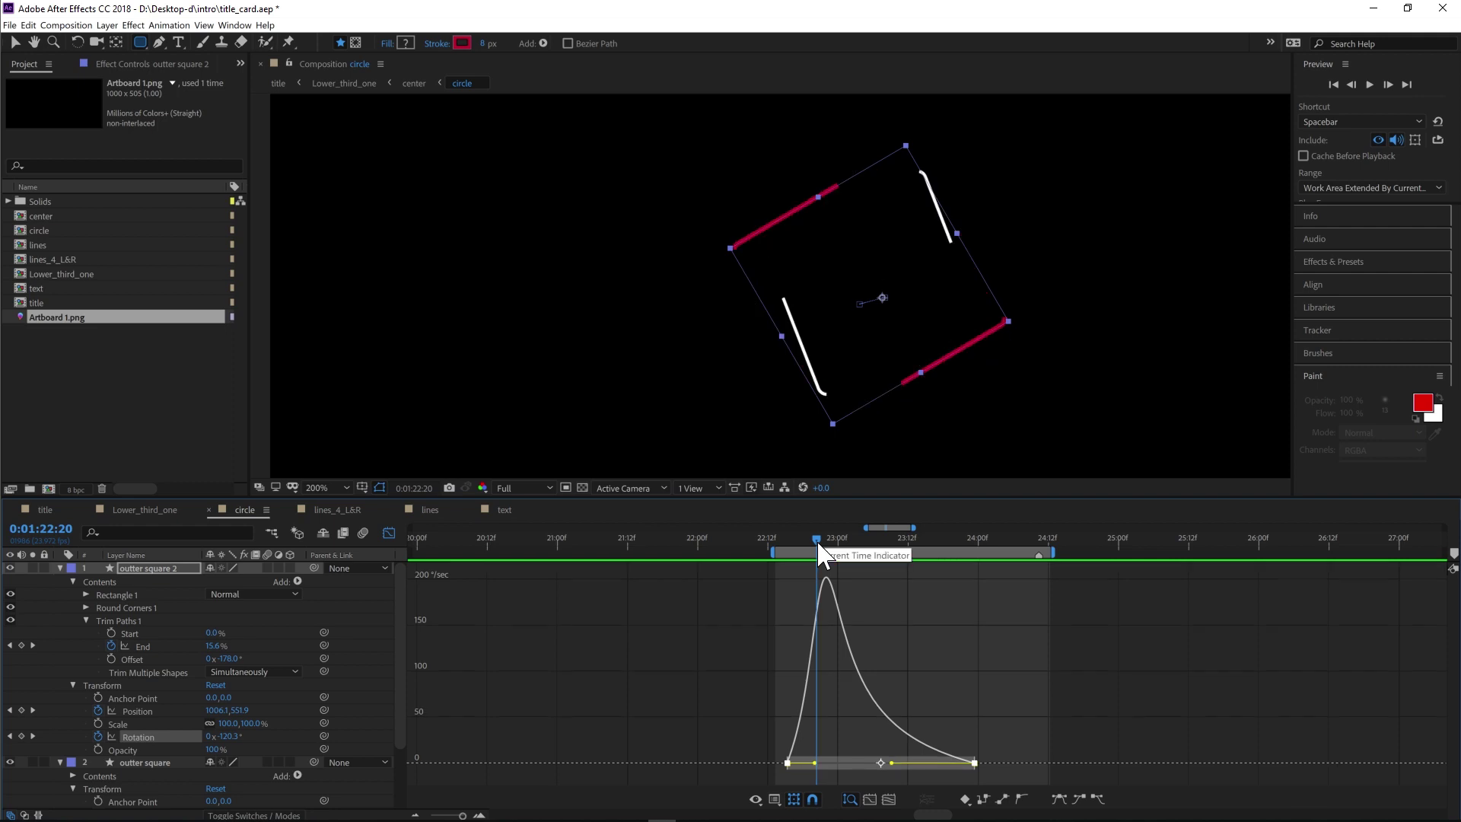
{"action": "left_click", "coordinate": [387, 534]}
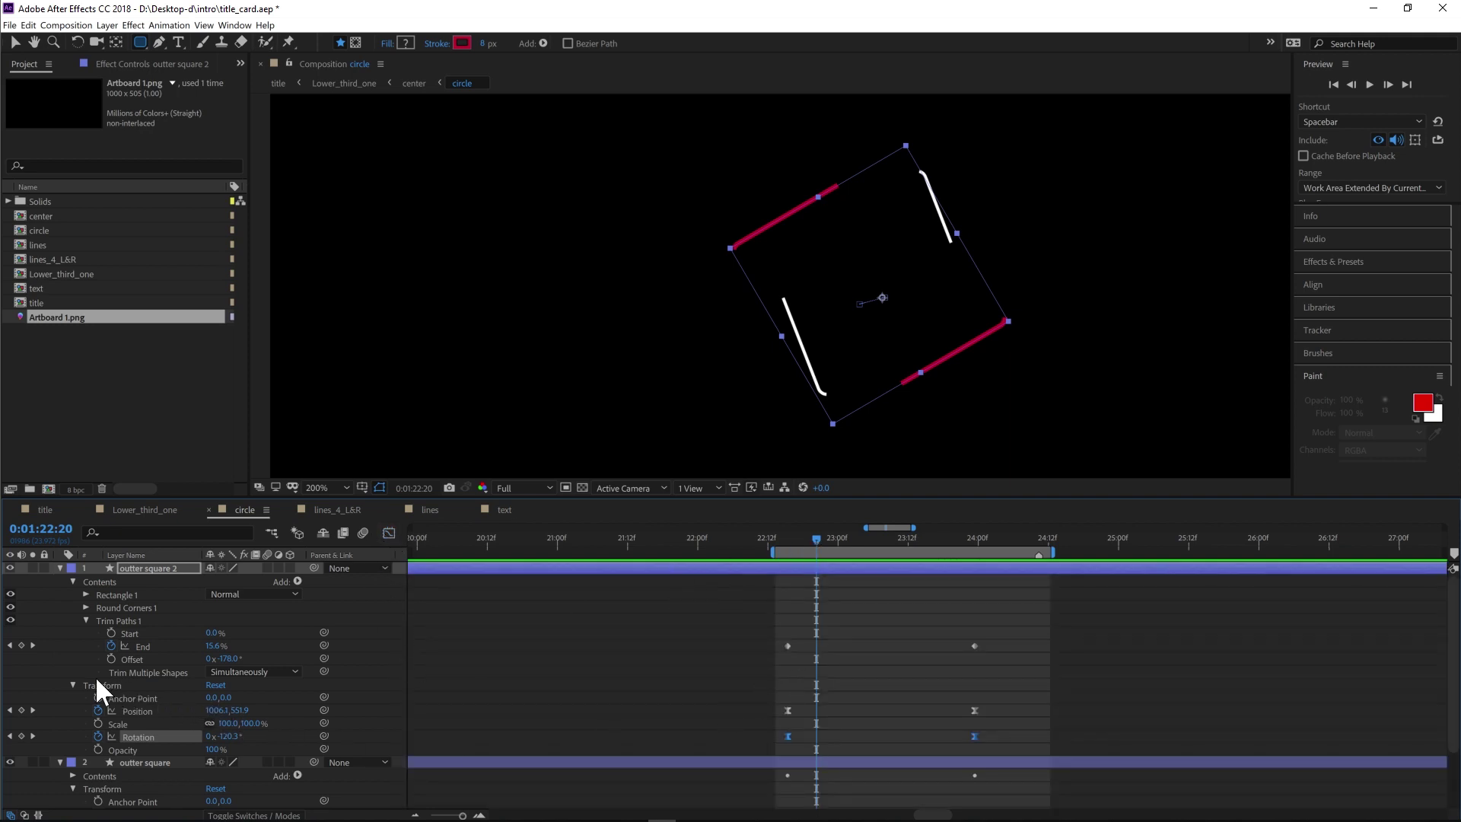
Select outter square 2's Position, move to 0:01:22:19 and toggle the layer's visibility to compare both outter squares
{"action": "left_click", "coordinate": [147, 713]}
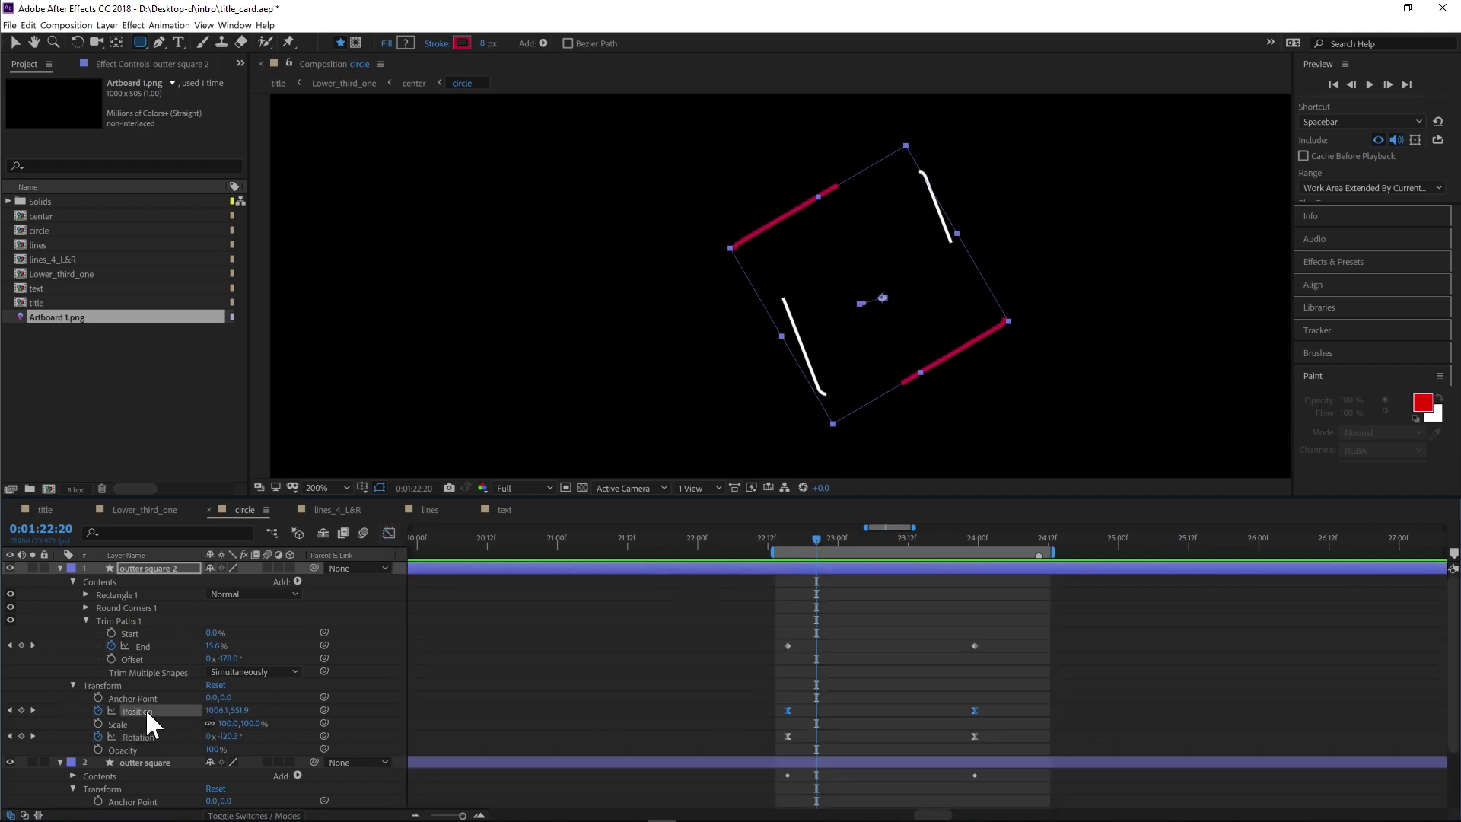
{"action": "left_click_drag", "start_coordinate": [814, 542], "coordinate": [802, 536]}
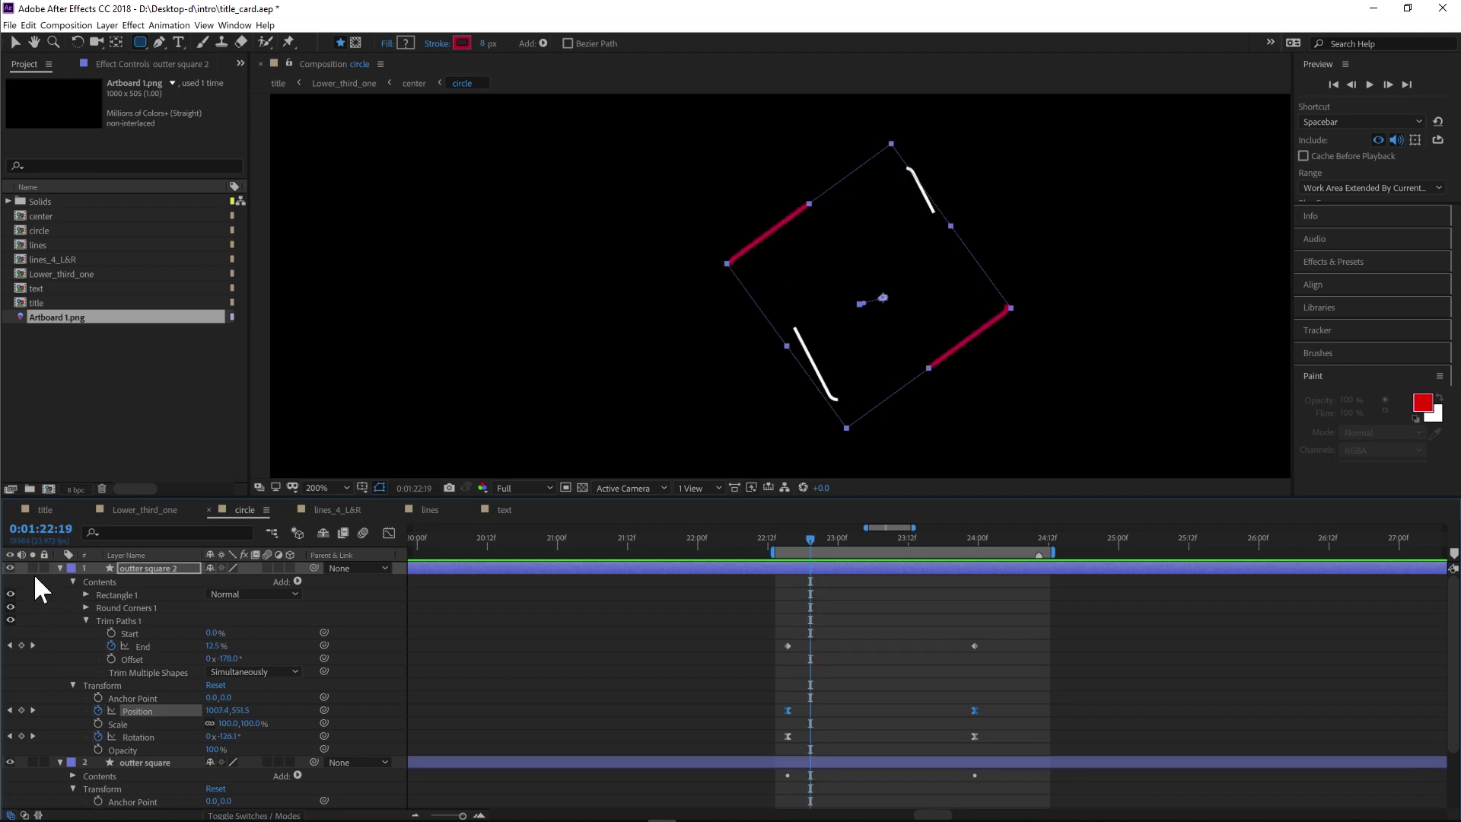
{"action": "left_click", "coordinate": [10, 567]}
{"action": "scroll", "coordinate": [137, 662], "scroll_direction": "down", "scroll_amount": 2}
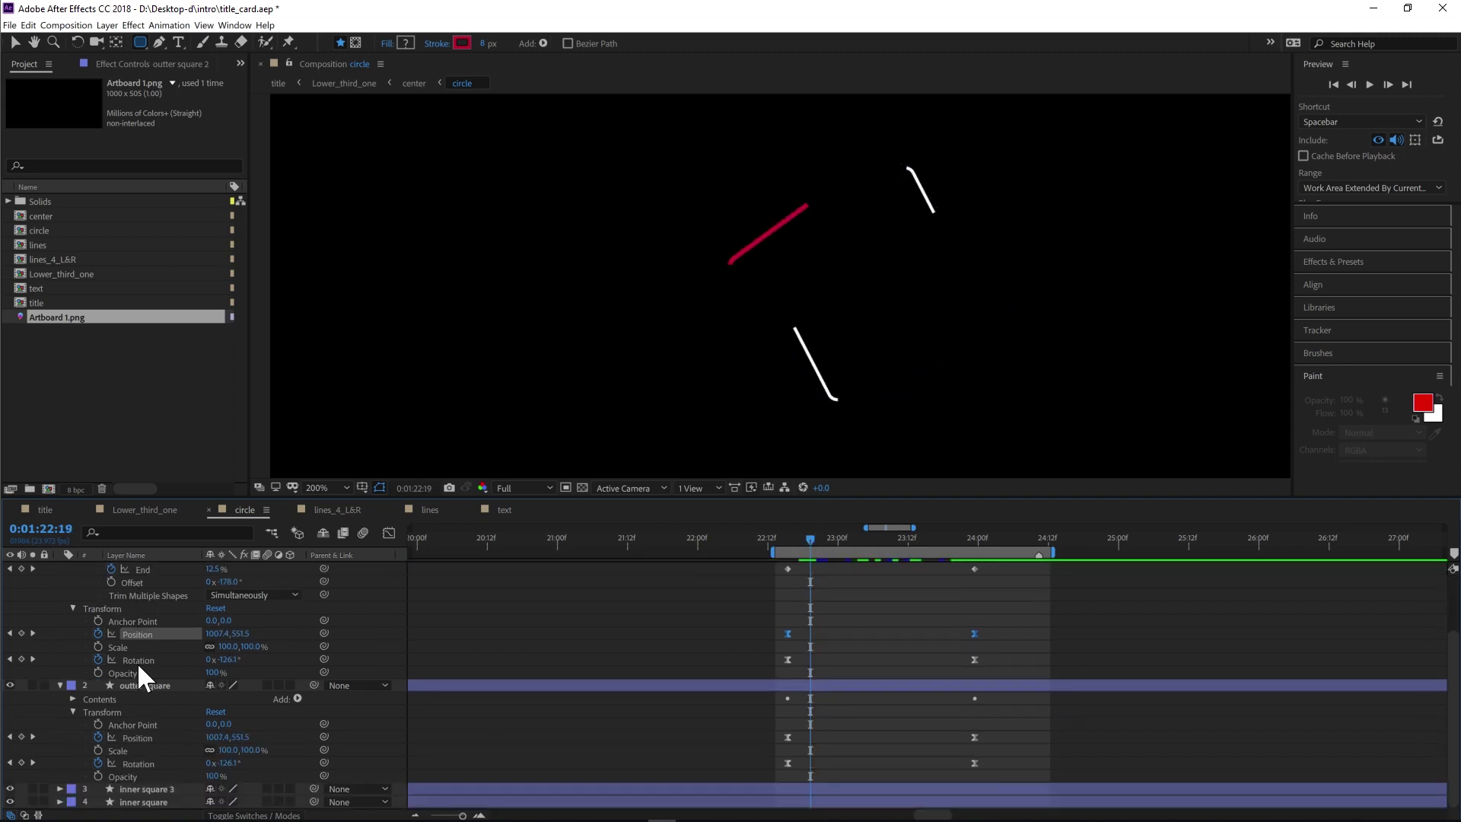
{"action": "scroll", "coordinate": [46, 591], "scroll_direction": "up", "scroll_amount": 2}
{"action": "left_click", "coordinate": [10, 568]}
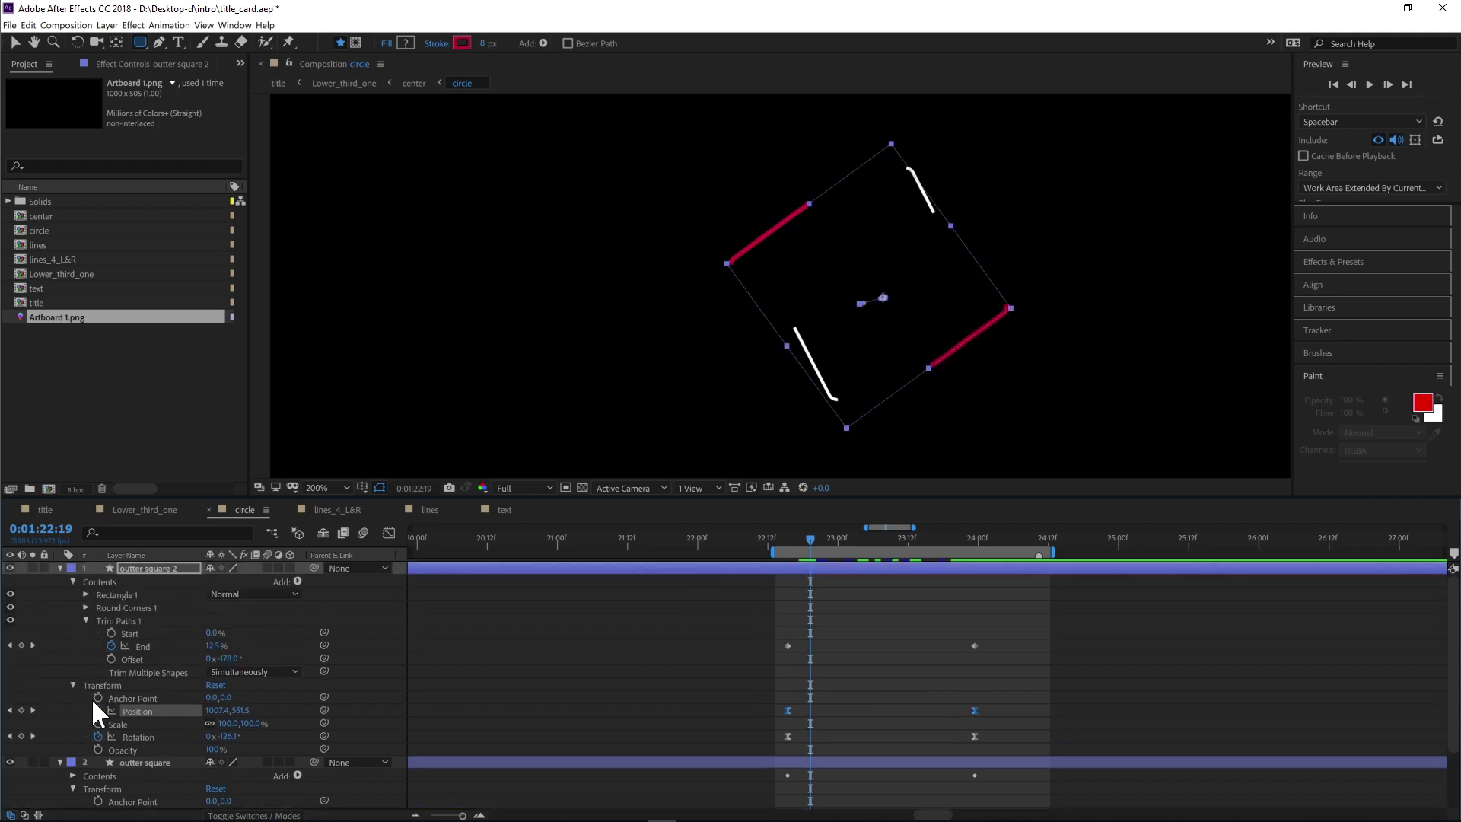
Hide the outter square layer and collapse its properties in the circle composition
{"action": "scroll", "coordinate": [22, 718], "scroll_direction": "down", "scroll_amount": 1}
{"action": "scroll", "coordinate": [76, 716], "scroll_direction": "up", "scroll_amount": 1}
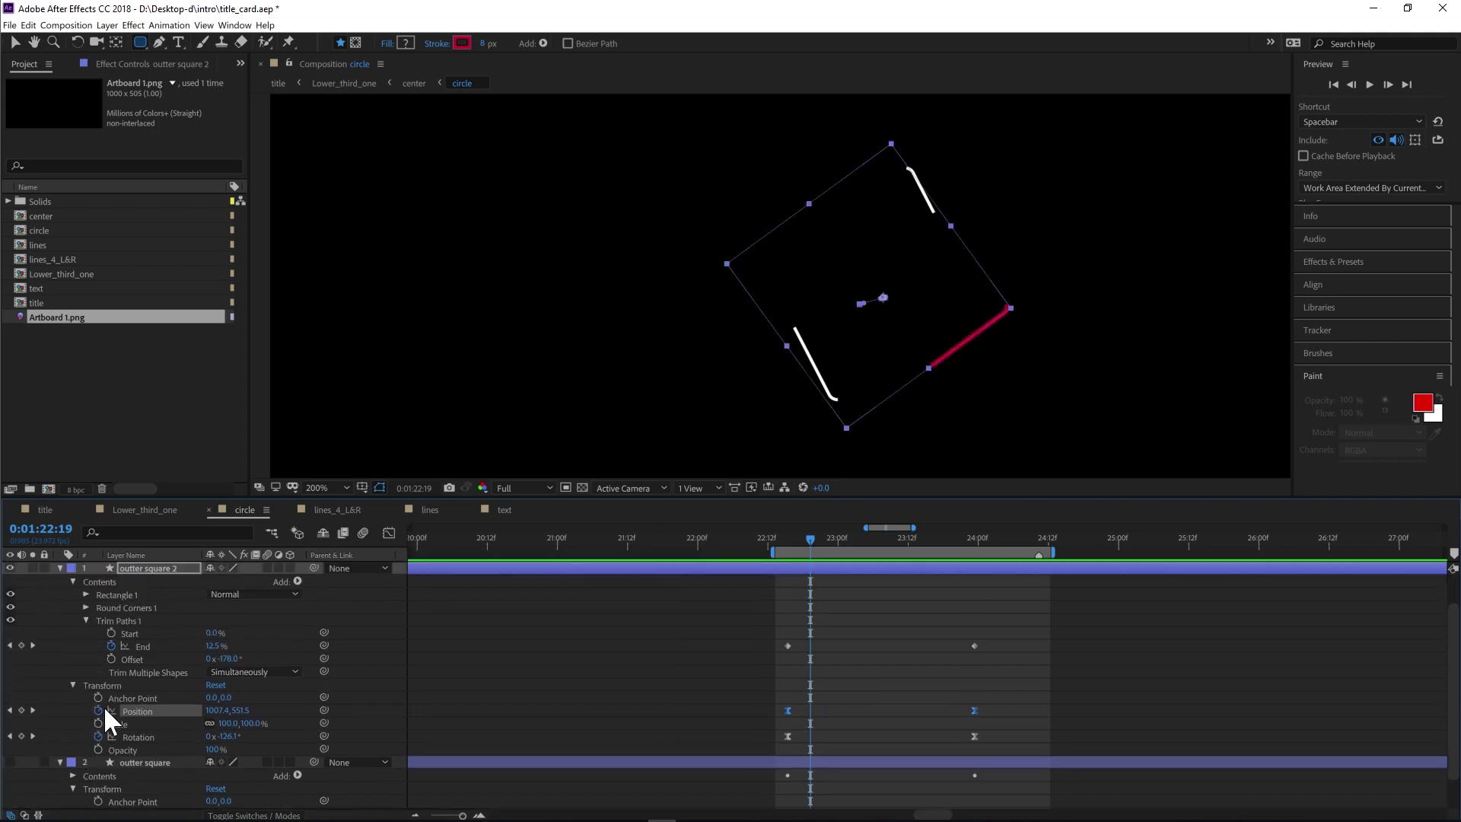
{"action": "left_click", "coordinate": [60, 761]}
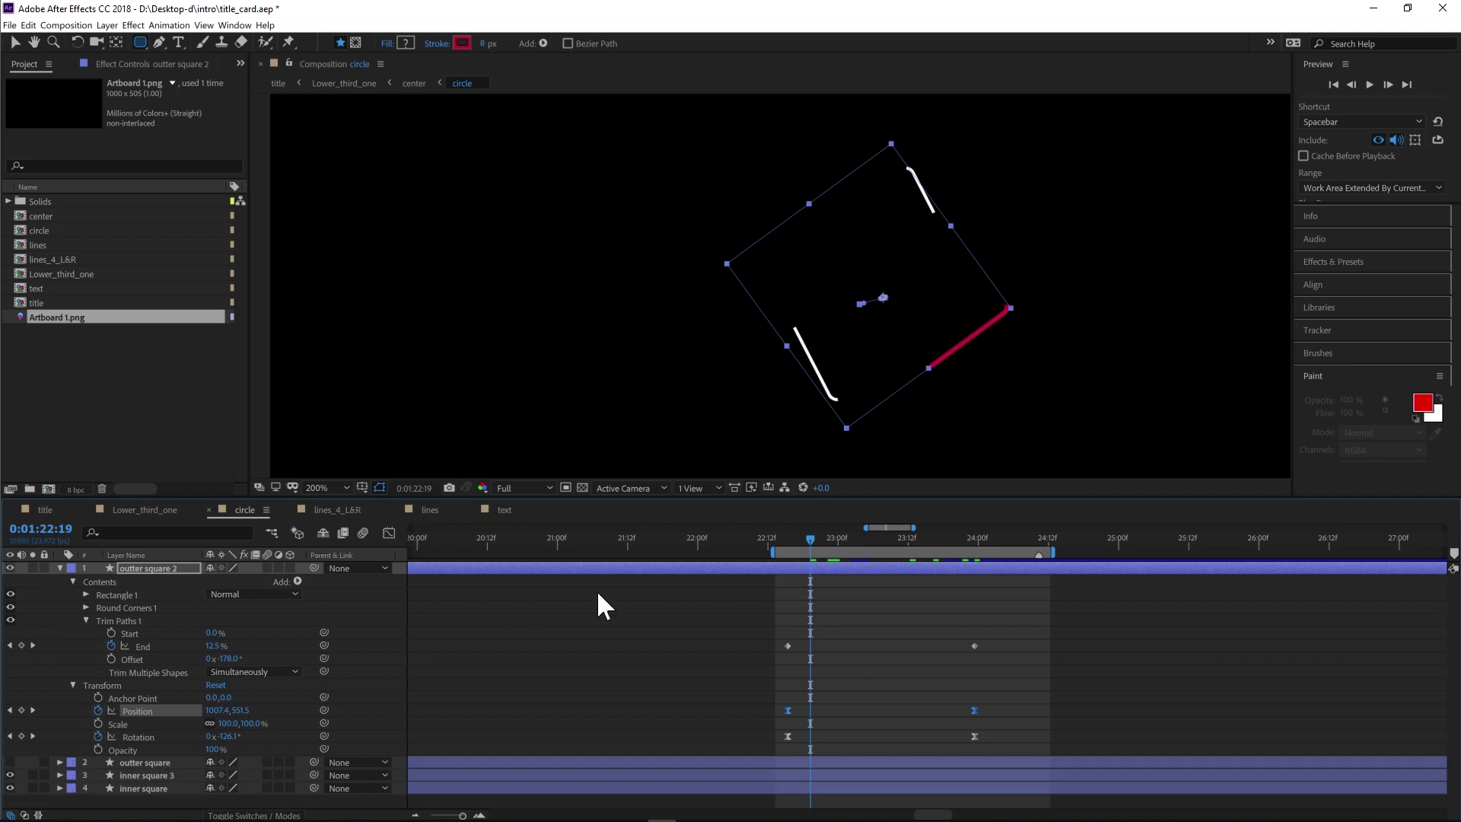
Try the animation without outter square 2's Position keyframes, previewing it between 0:01:22:15 and 0:01:23:22, and undo the removal
{"action": "left_click", "coordinate": [792, 537]}
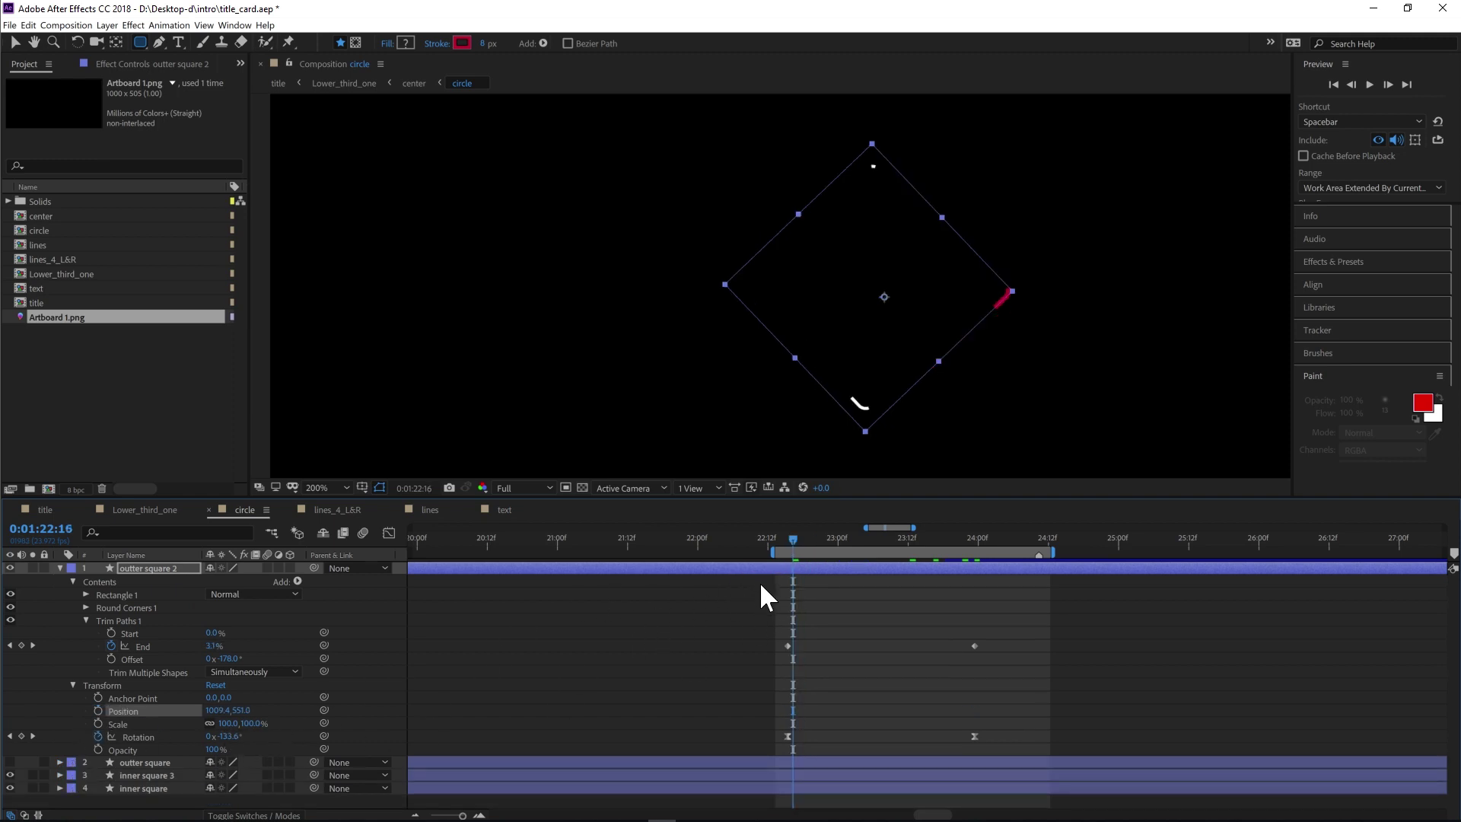
{"action": "key", "text": "space"}
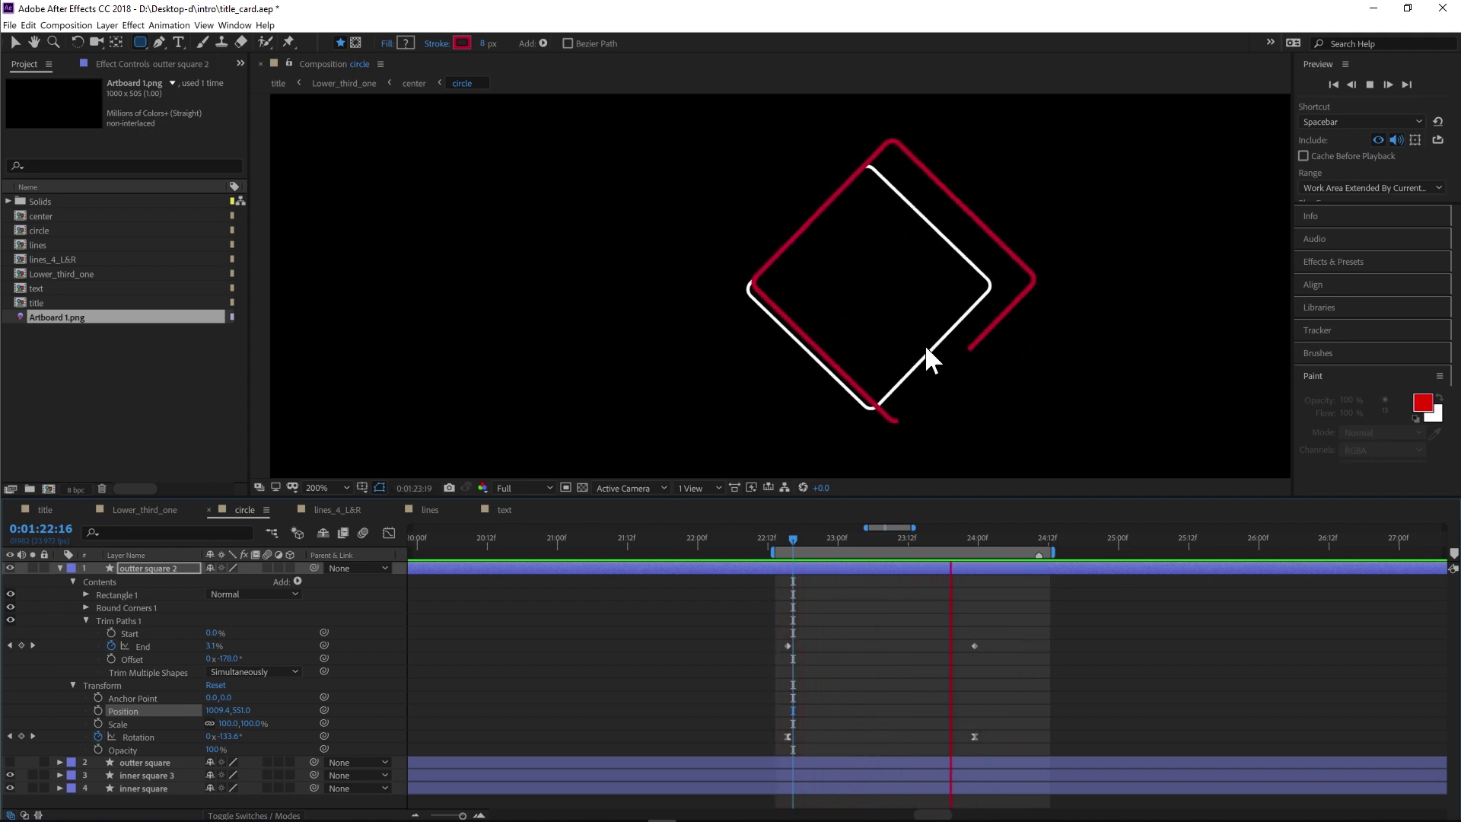
{"action": "left_click_drag", "start_coordinate": [934, 541], "coordinate": [969, 539]}
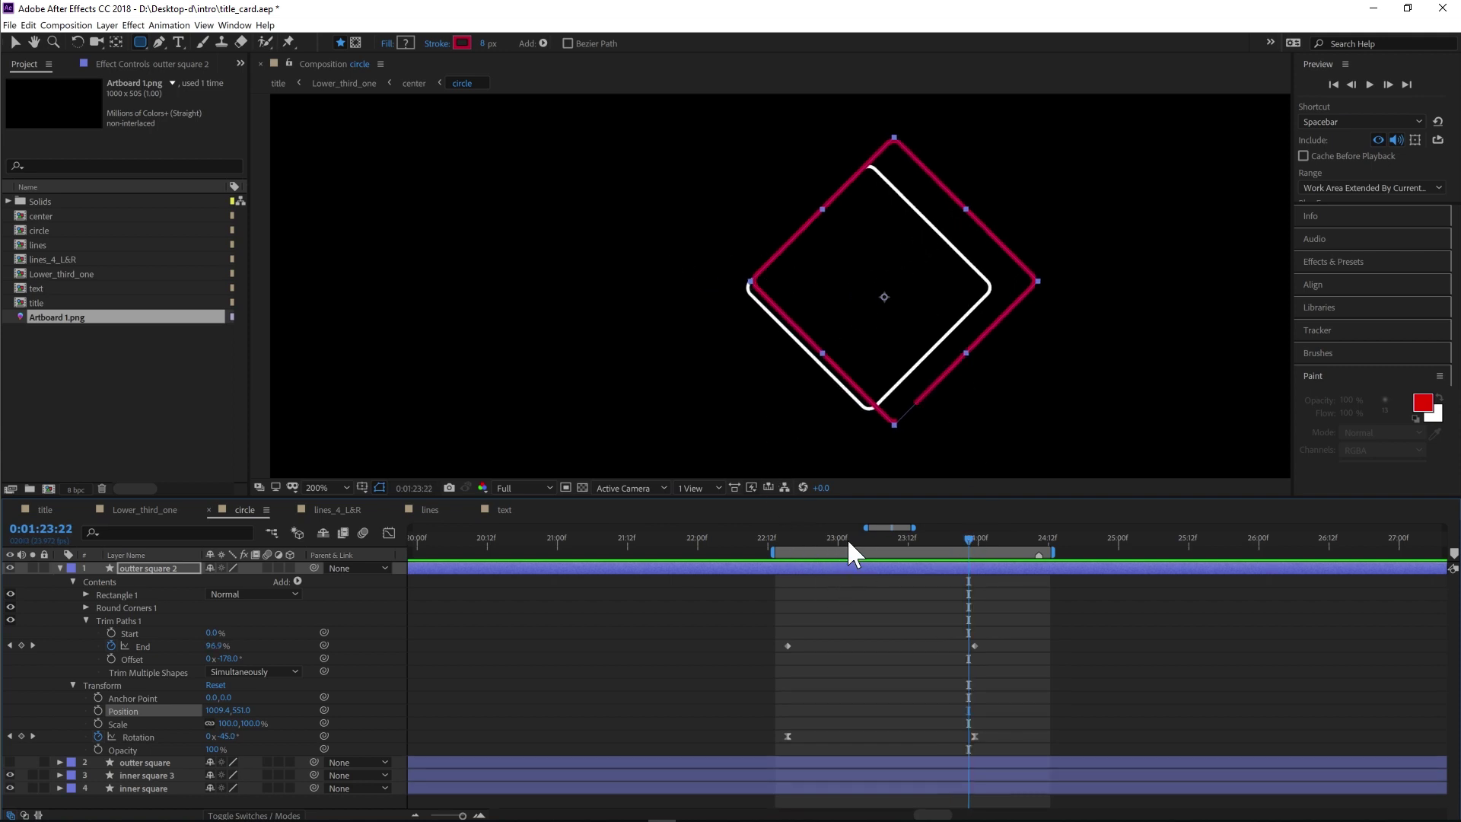
{"action": "left_click_drag", "start_coordinate": [837, 537], "coordinate": [787, 541]}
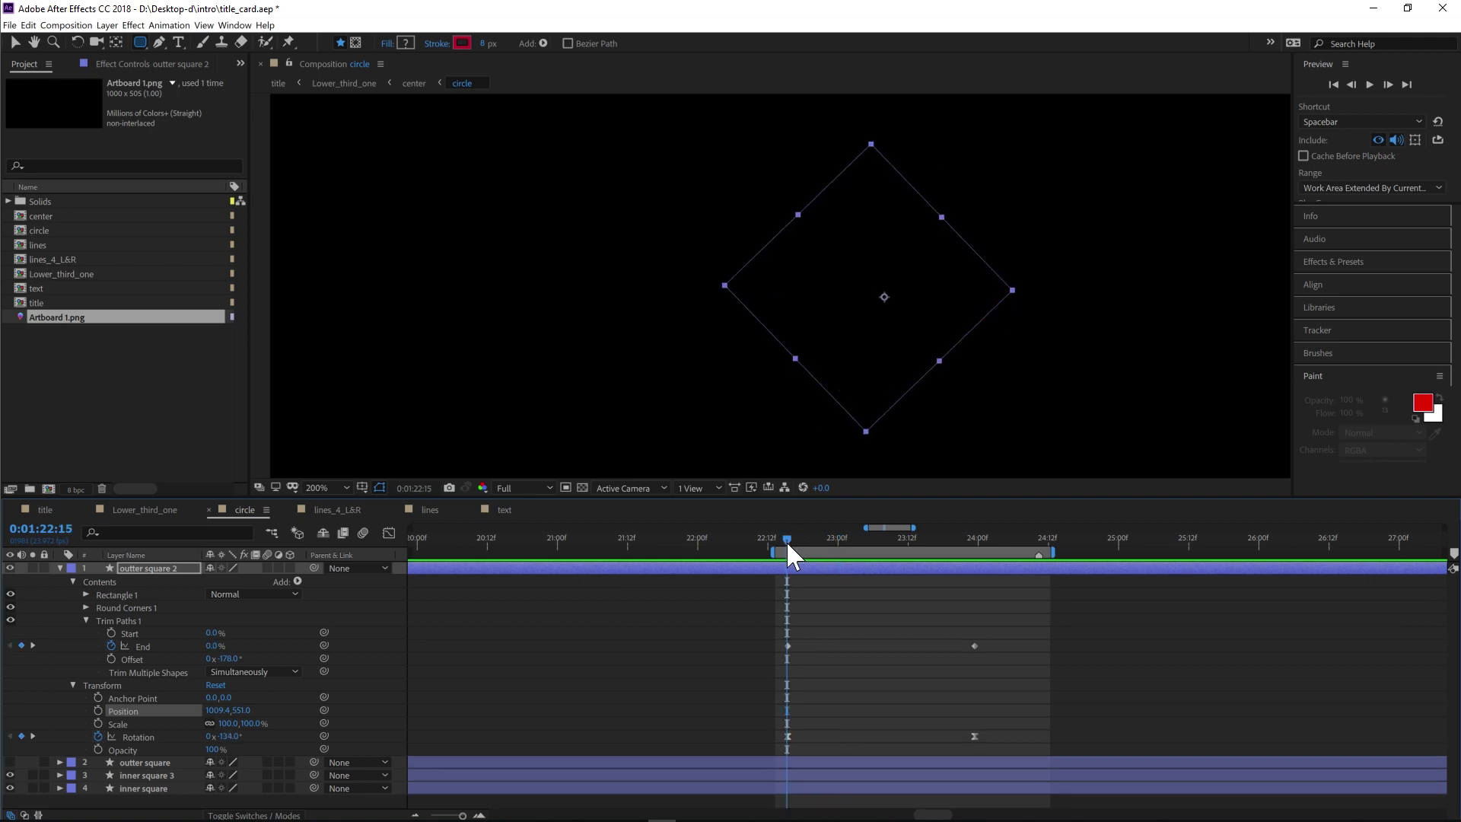
{"action": "key", "text": "ctrl+v"}
Scrub outter square 2's animation with its Position keyframes from 0:01:22:15 to 0:01:23:22 and back to 0:01:23:03
{"action": "key", "text": "Page_Down"}
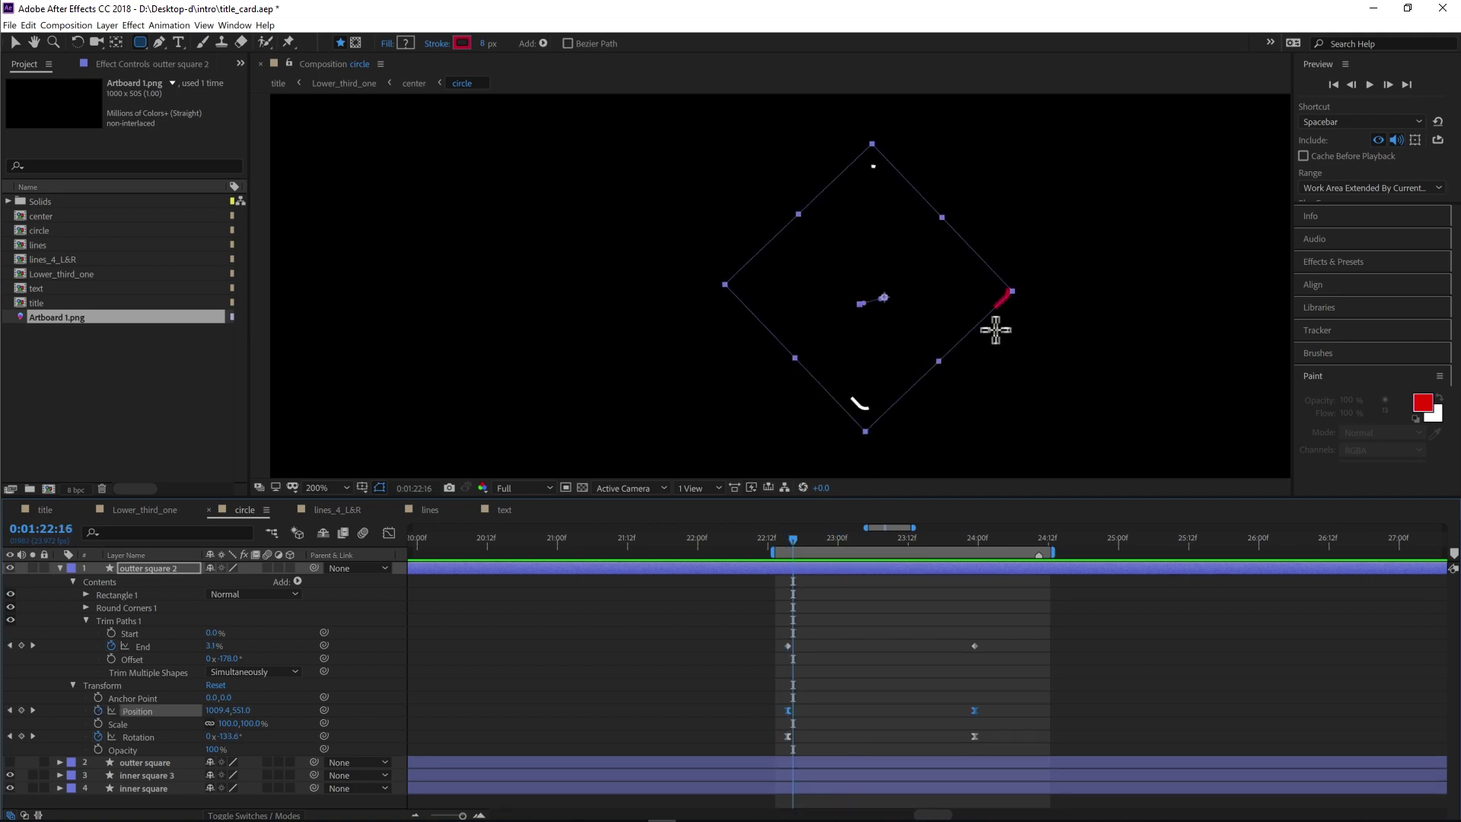
{"action": "left_click", "coordinate": [787, 539]}
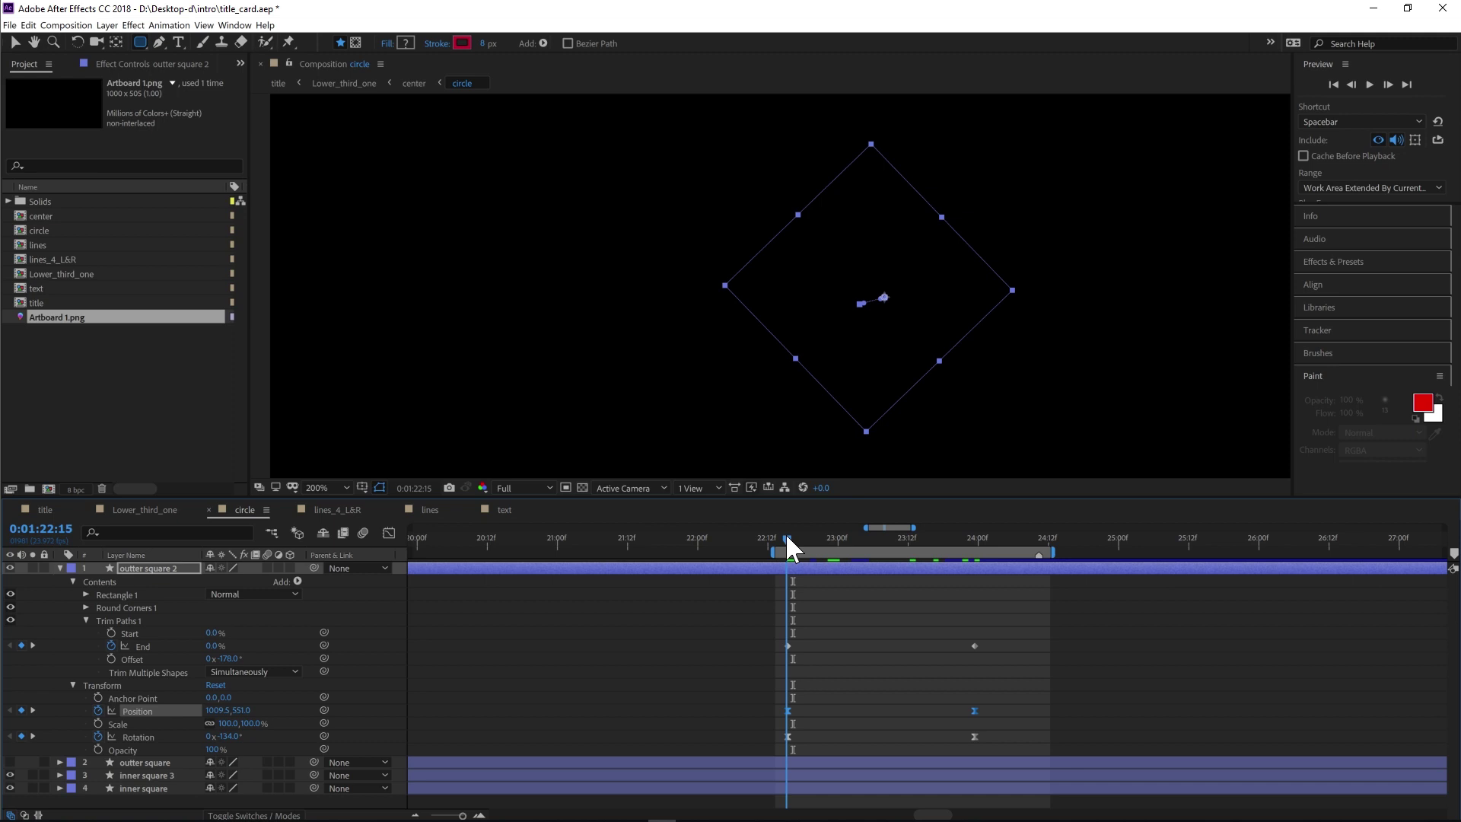
{"action": "left_click_drag", "start_coordinate": [787, 538], "coordinate": [968, 546]}
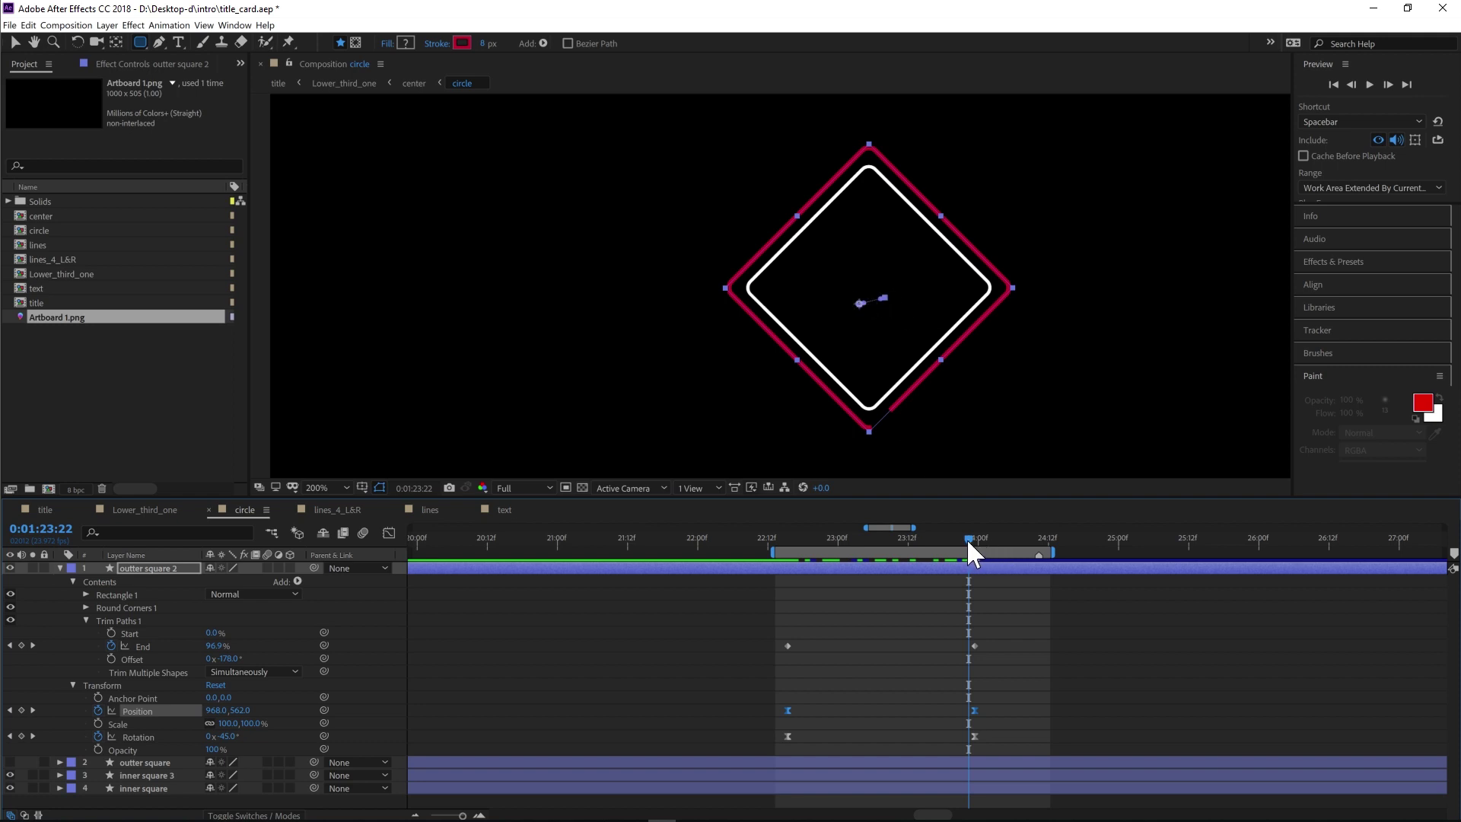
{"action": "left_click_drag", "start_coordinate": [968, 537], "coordinate": [856, 533]}
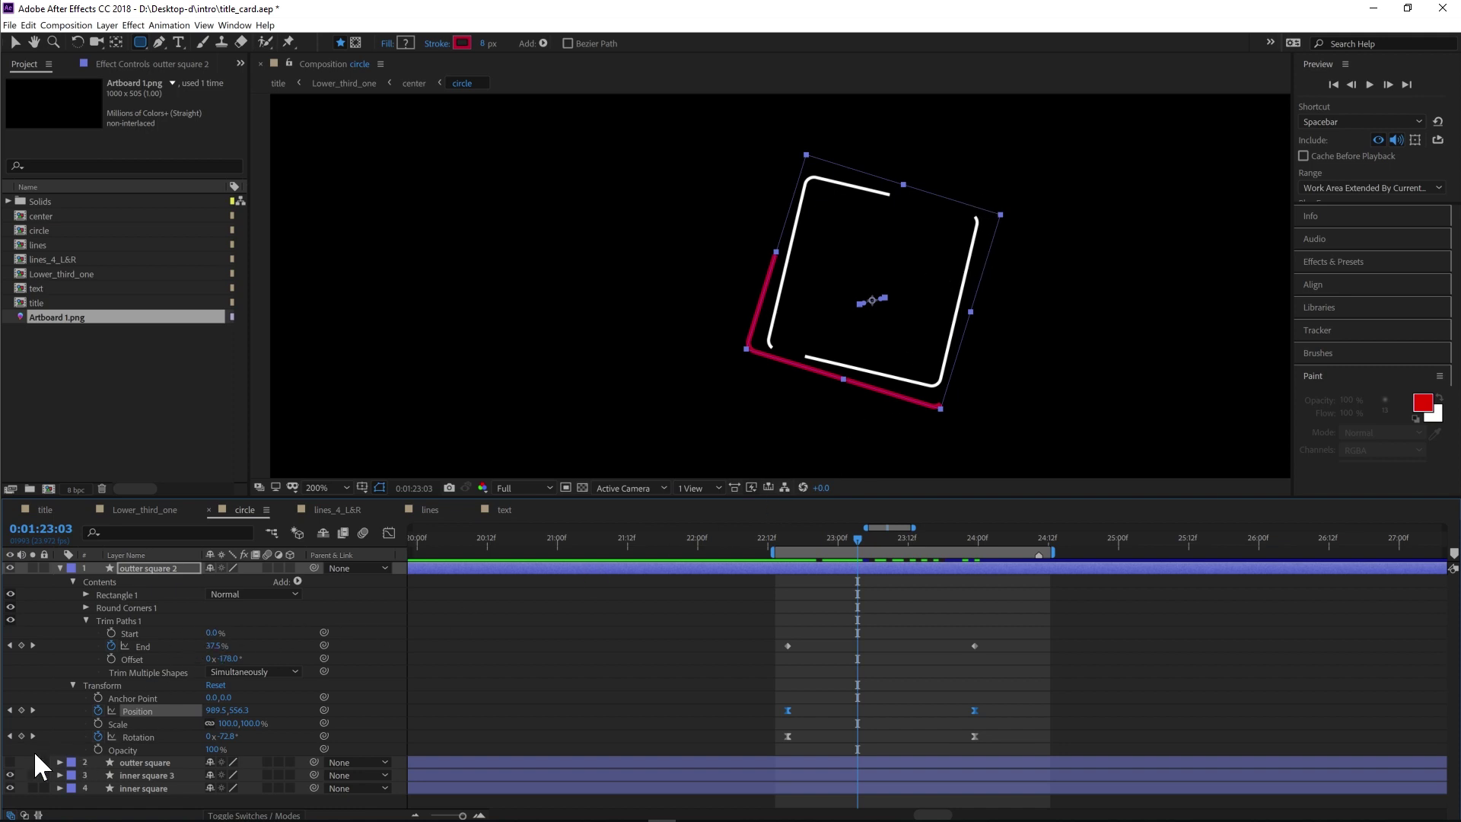
Show the outter square layer, move to 0:01:24:01 and collapse outter square 2's properties
{"action": "left_click", "coordinate": [11, 761]}
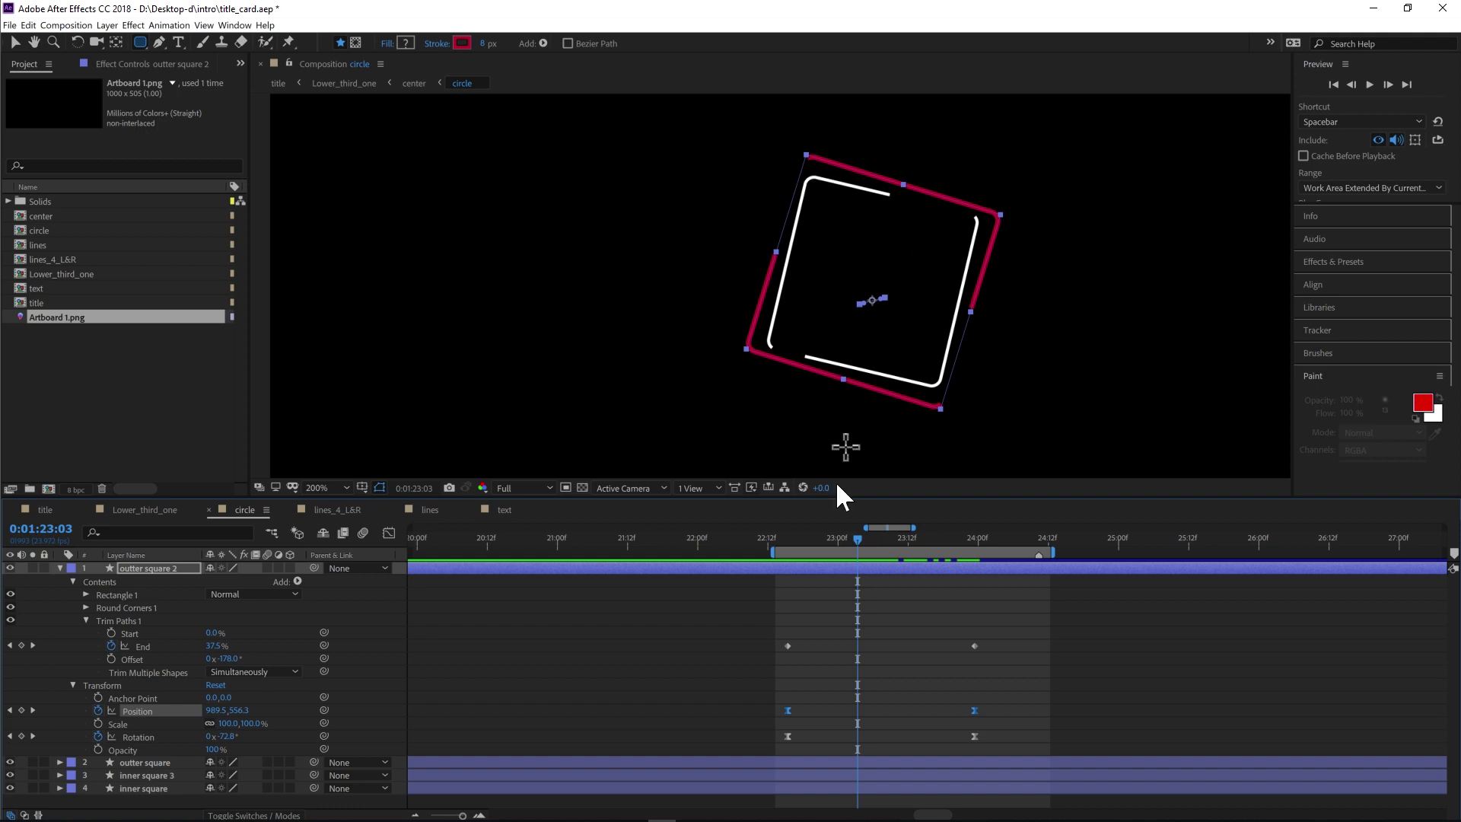
{"action": "left_click_drag", "start_coordinate": [852, 536], "coordinate": [987, 551]}
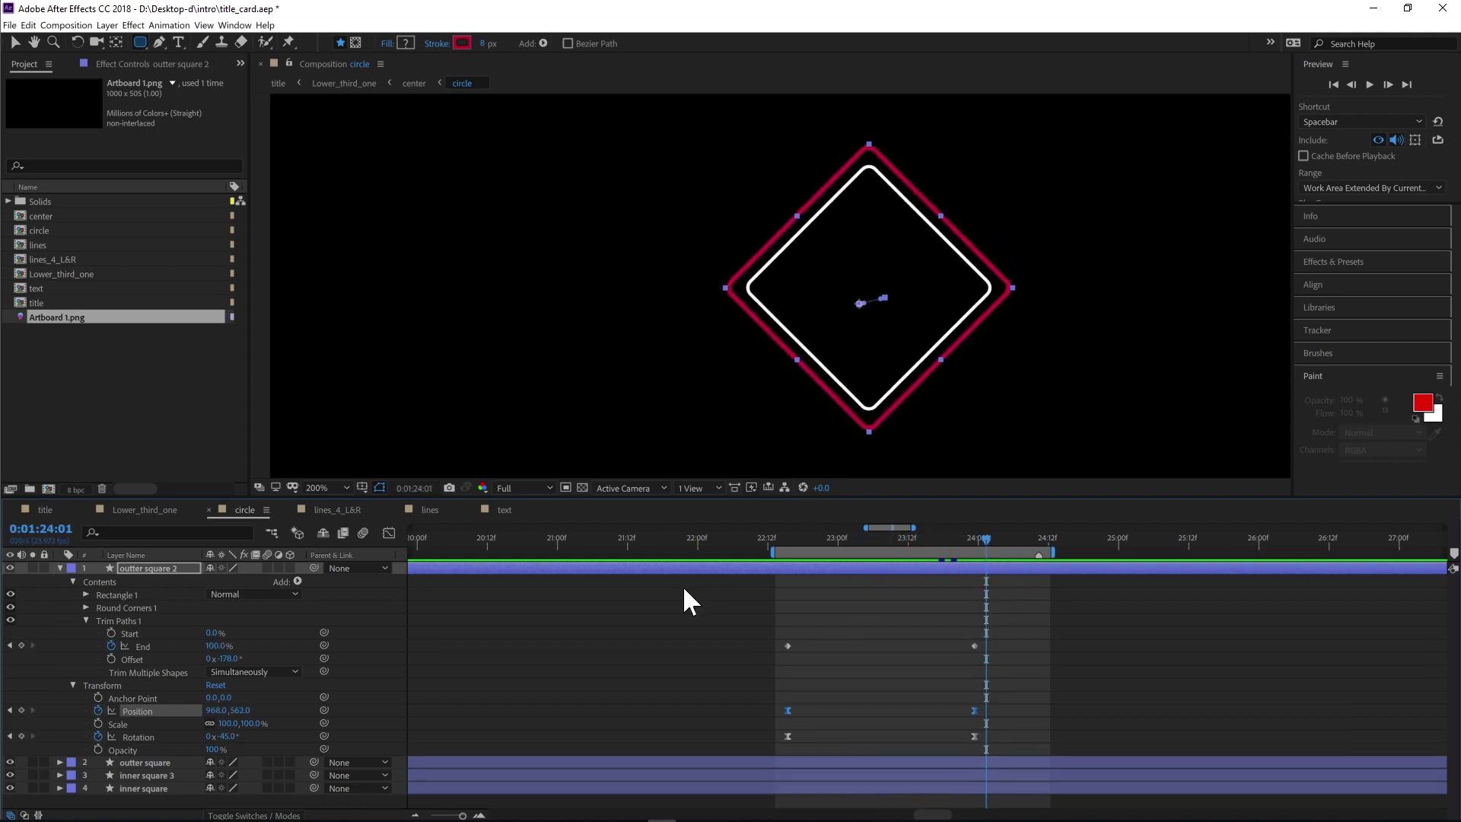
{"action": "left_click", "coordinate": [60, 568]}
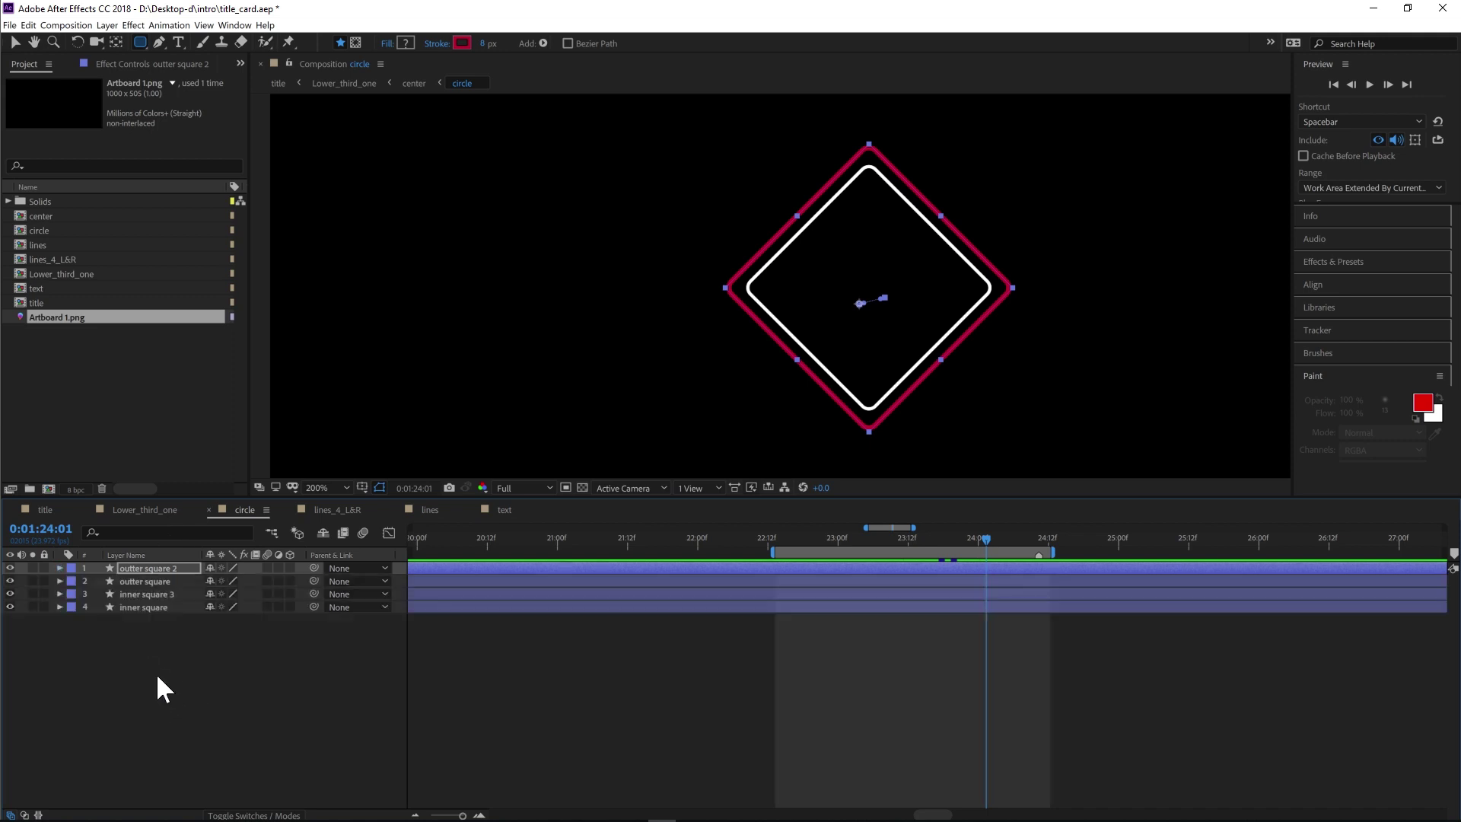
Expand the inner square 3 layer to examine its Position and Rotation keyframes, and collapse it again
{"action": "left_click", "coordinate": [157, 673]}
{"action": "left_click", "coordinate": [138, 595]}
{"action": "left_click", "coordinate": [61, 595]}
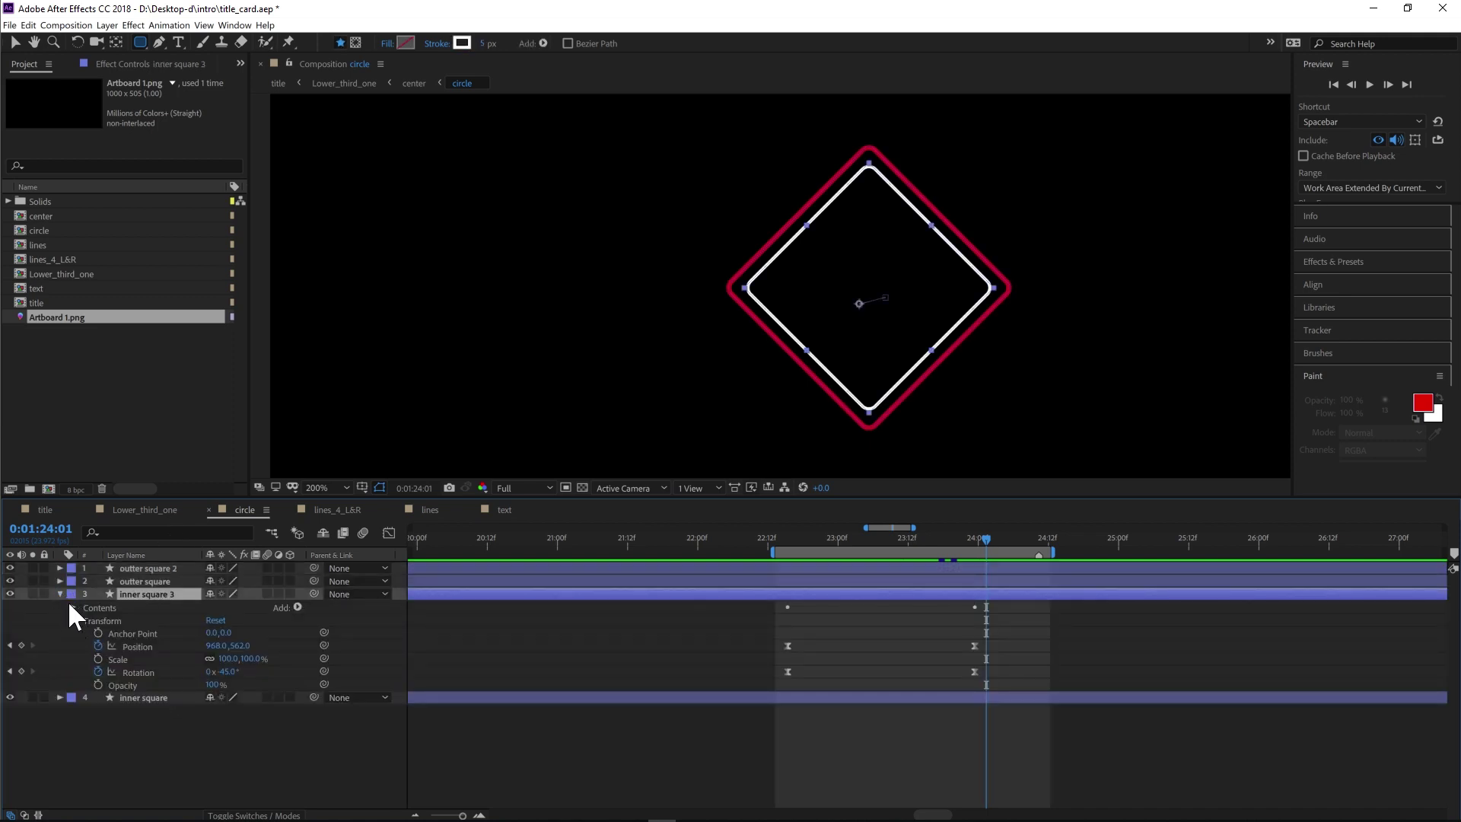
{"action": "left_click", "coordinate": [60, 595]}
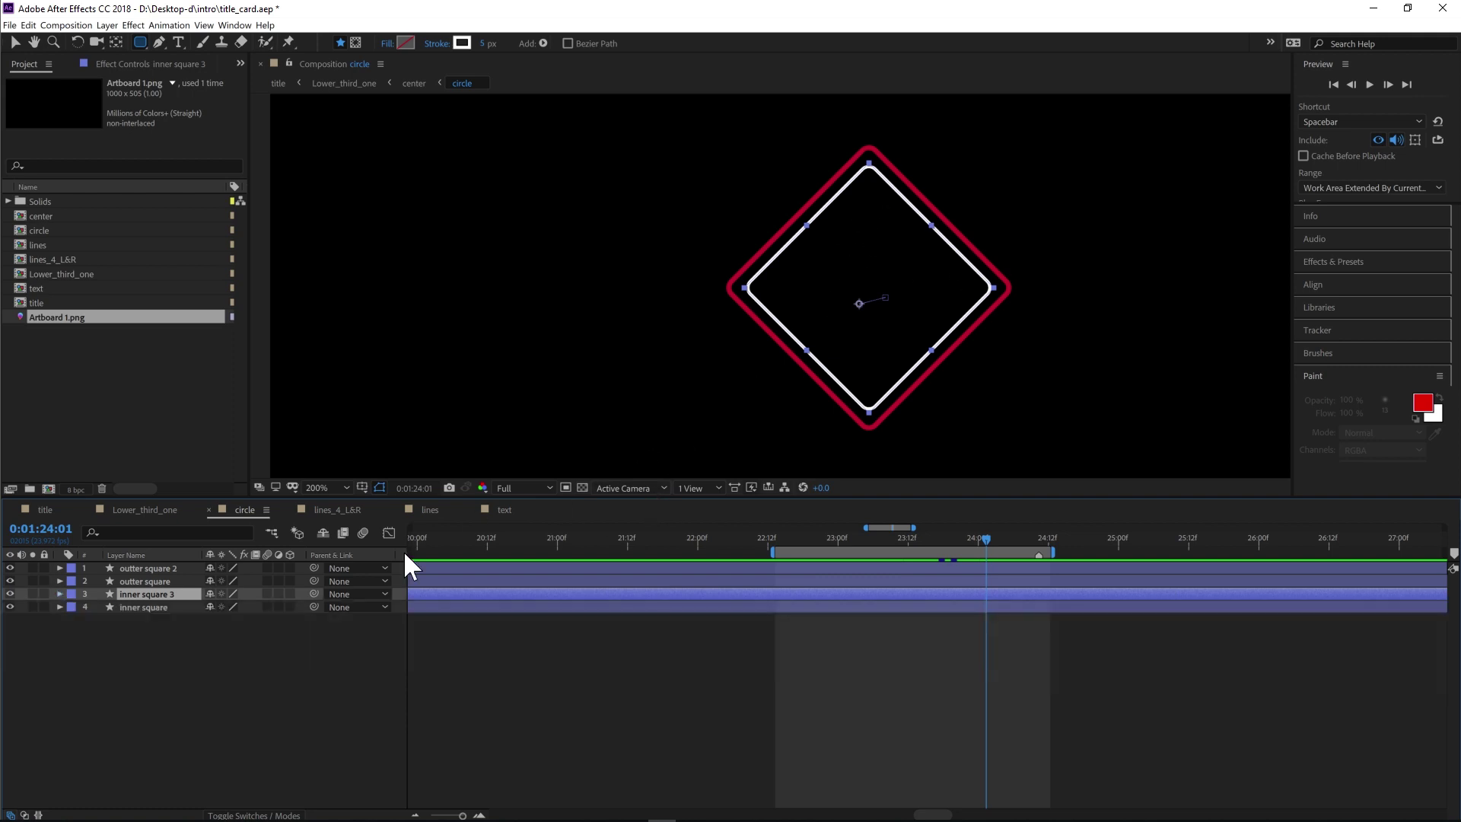
Select each outter square layer in turn and toggle outter square's visibility off and back on
{"action": "left_click", "coordinate": [161, 571]}
{"action": "left_click", "coordinate": [162, 580]}
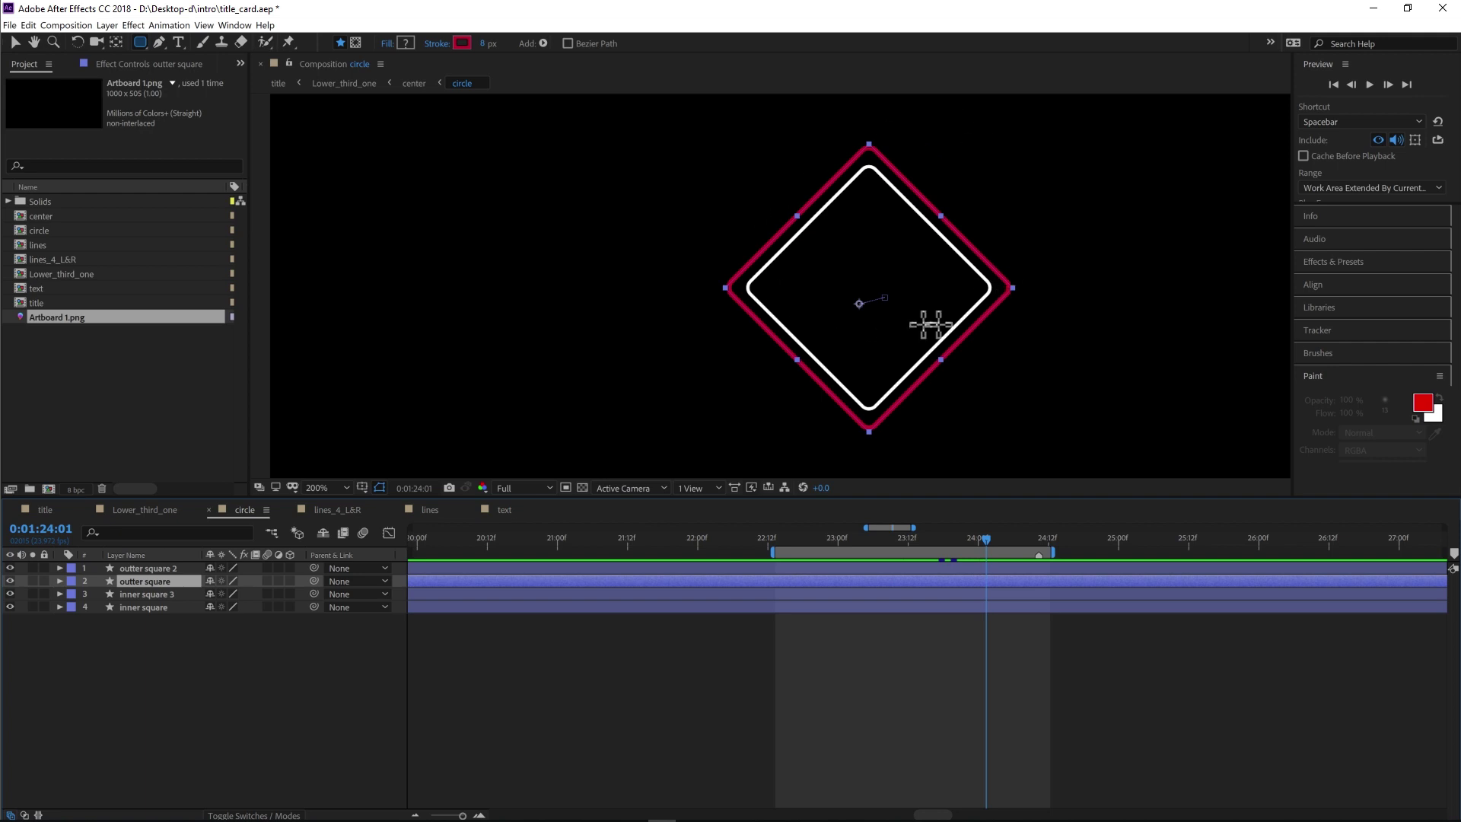
{"action": "left_click", "coordinate": [4, 586]}
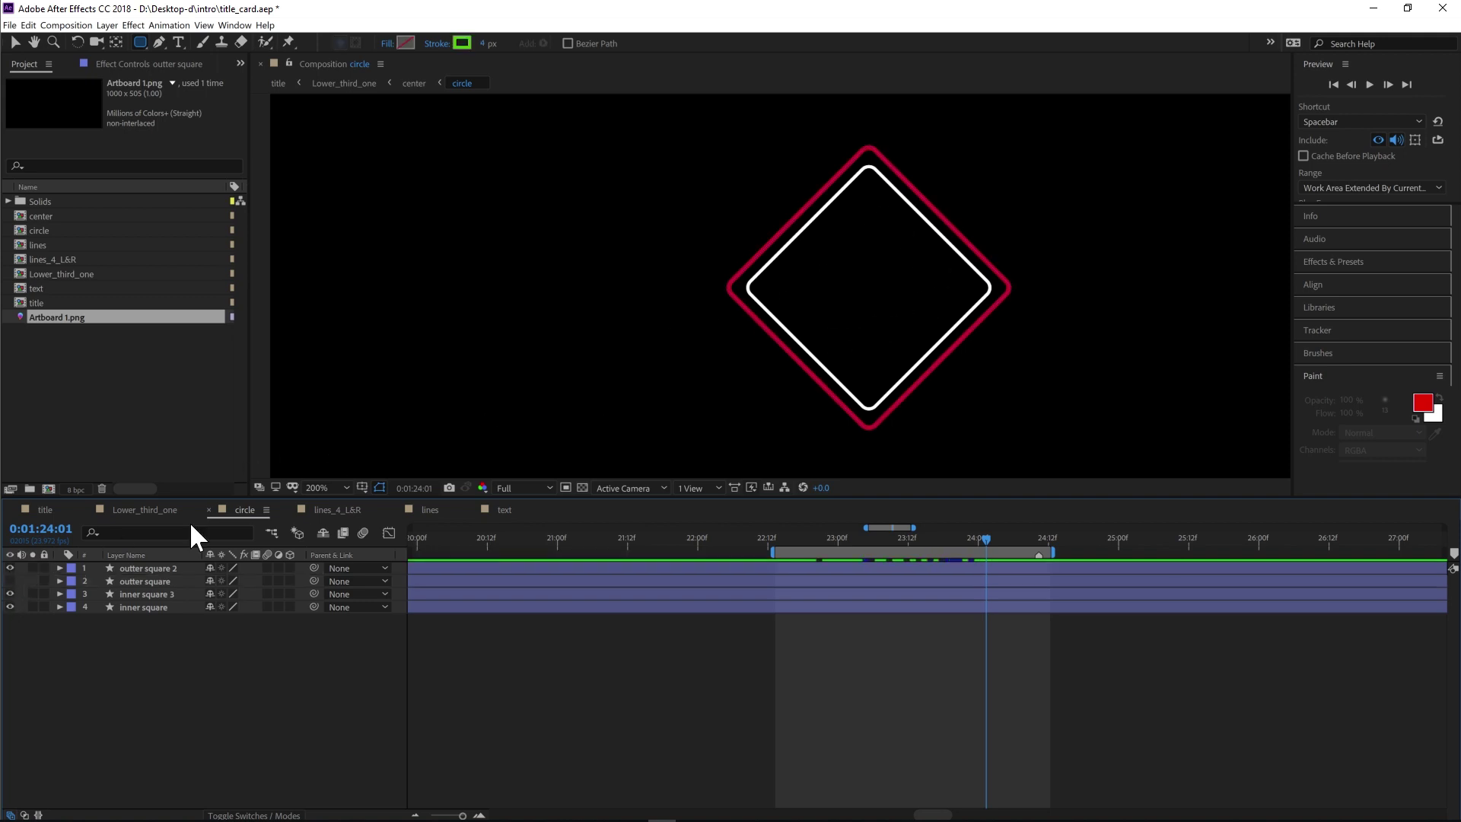
{"action": "left_click", "coordinate": [9, 580]}
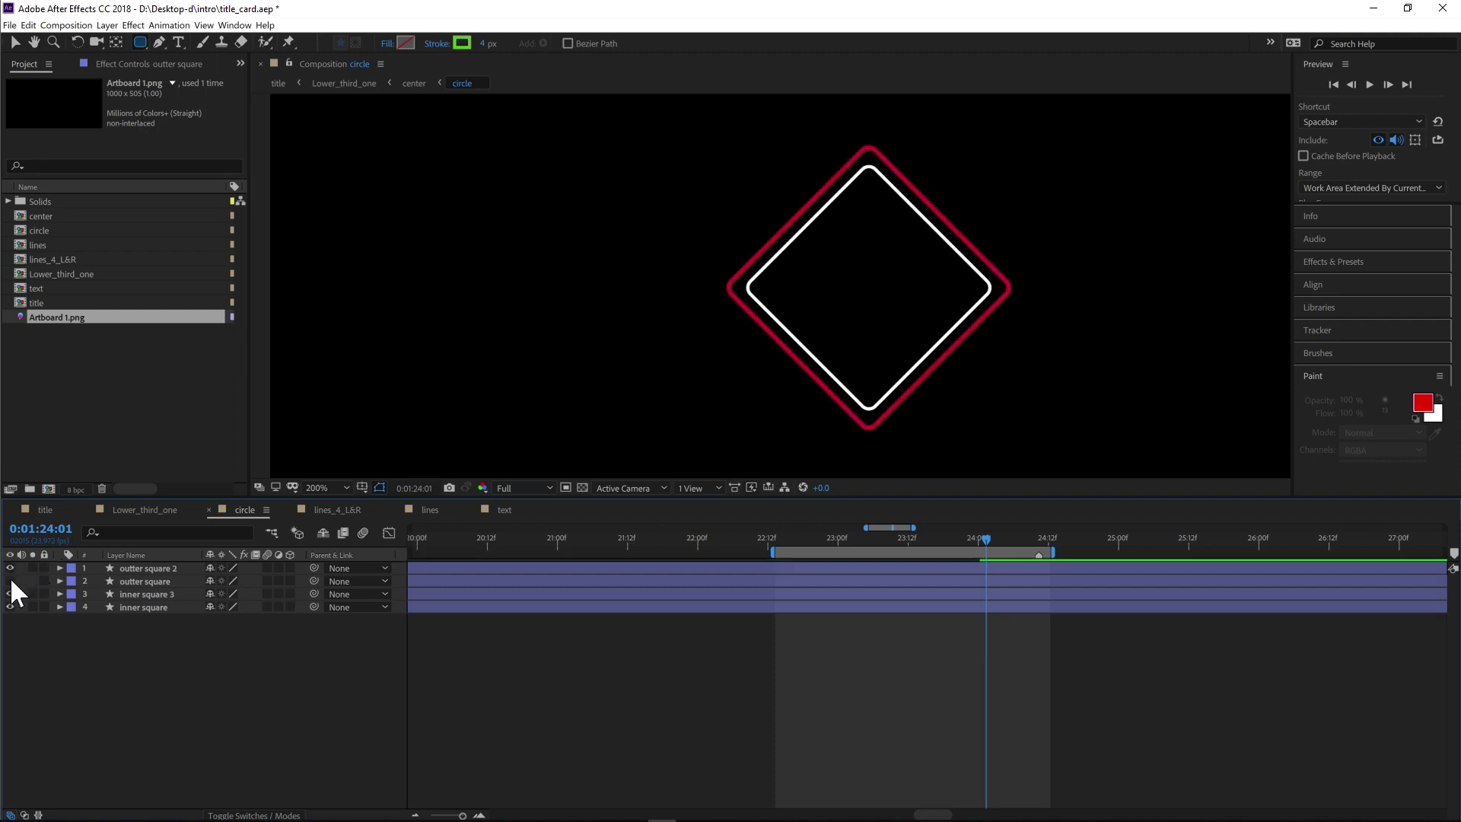
Open the lines_4_L&R composition, move to 0:01:23:19 and collapse the bottom layer
{"action": "left_click", "coordinate": [341, 510]}
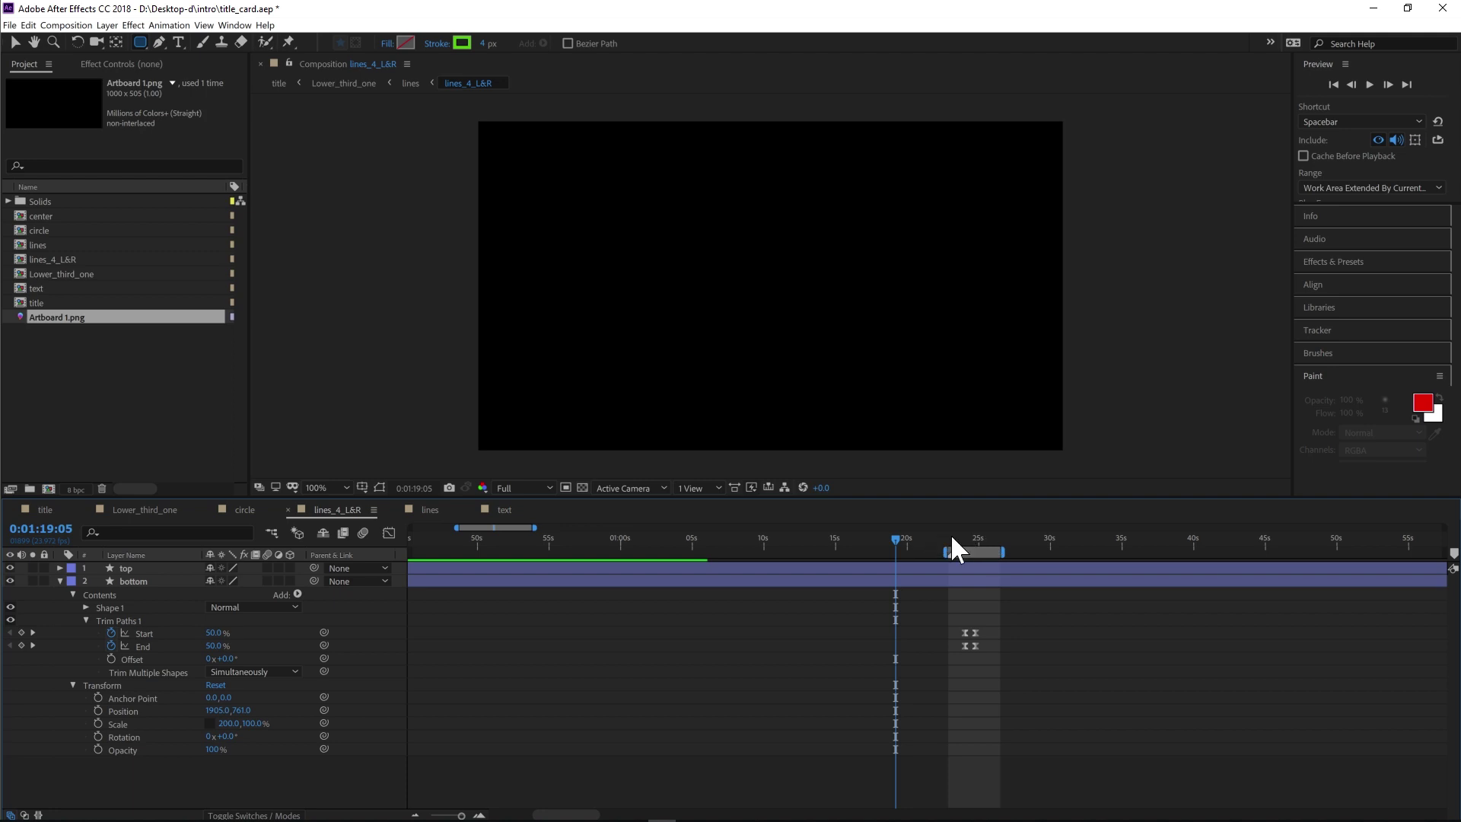
{"action": "mouse_move", "coordinate": [953, 533]}
{"action": "left_mouse_down"}
{"action": "mouse_move", "coordinate": [973, 532]}
{"action": "mouse_move", "coordinate": [961, 533]}
{"action": "left_mouse_up"}
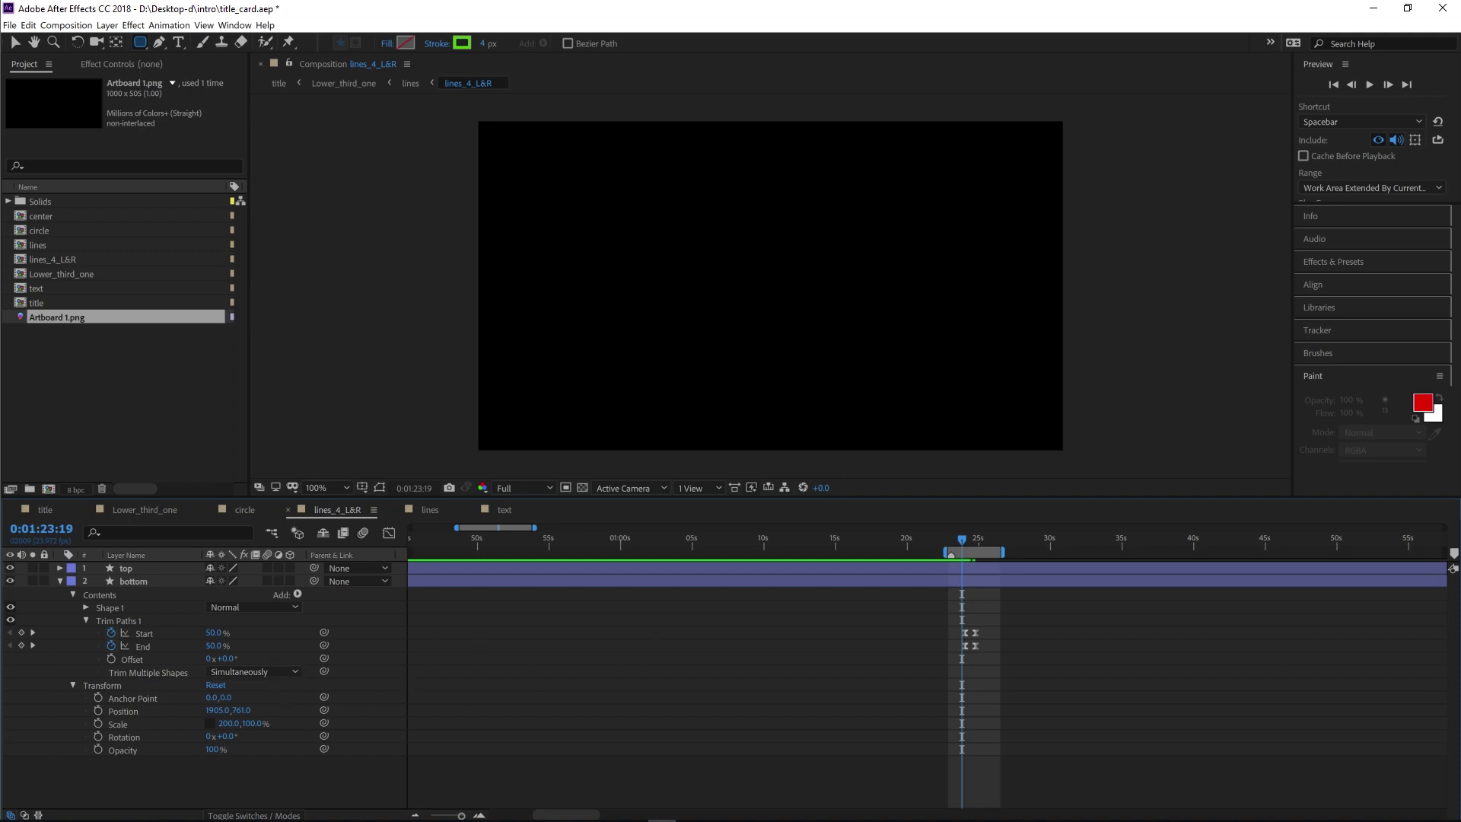
{"action": "left_click", "coordinate": [60, 582]}
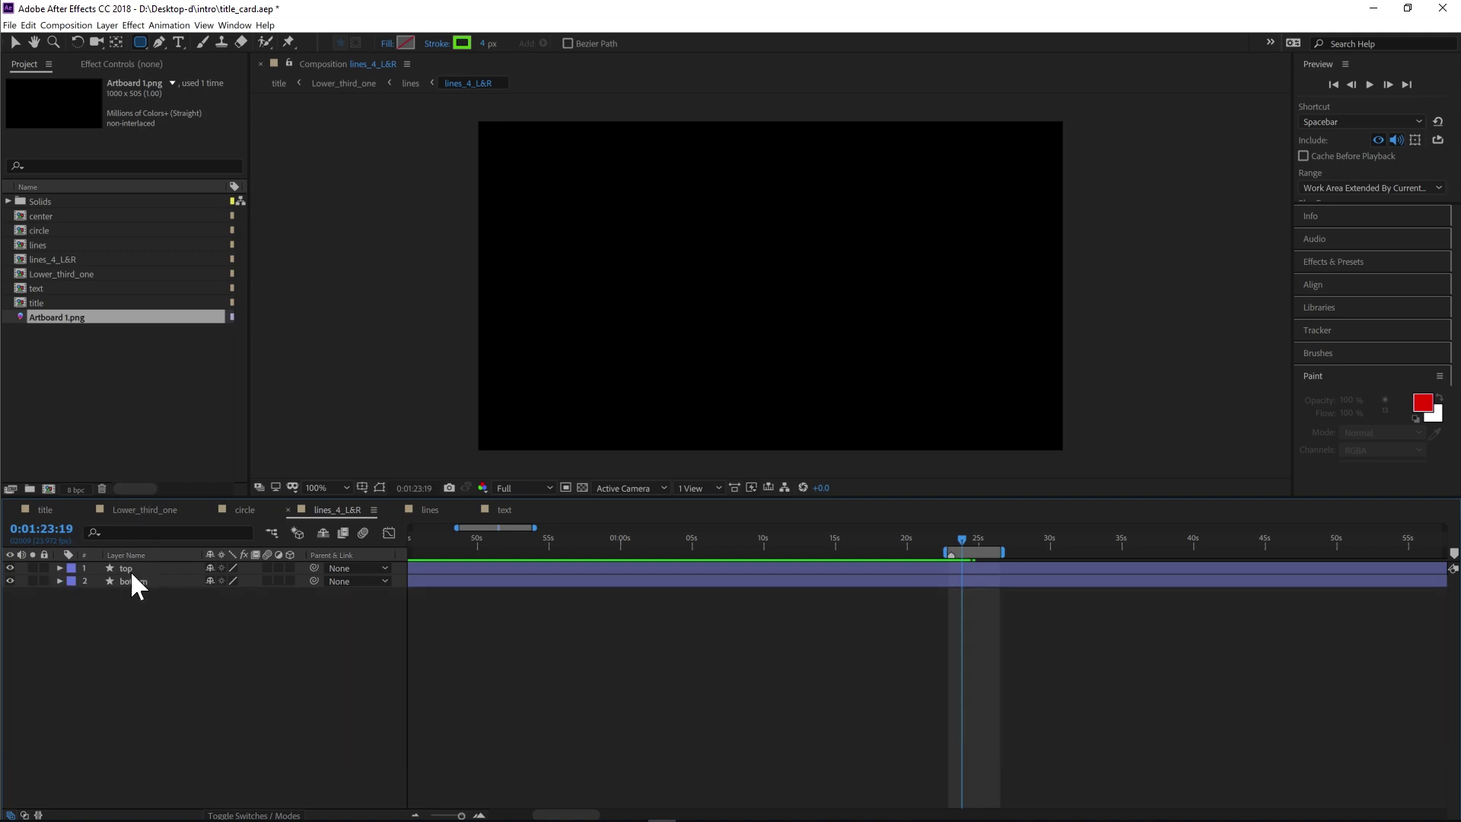
Expand the bottom layer's Contents and select its Trim Paths 1
{"action": "left_click", "coordinate": [60, 581]}
{"action": "left_click", "coordinate": [144, 578]}
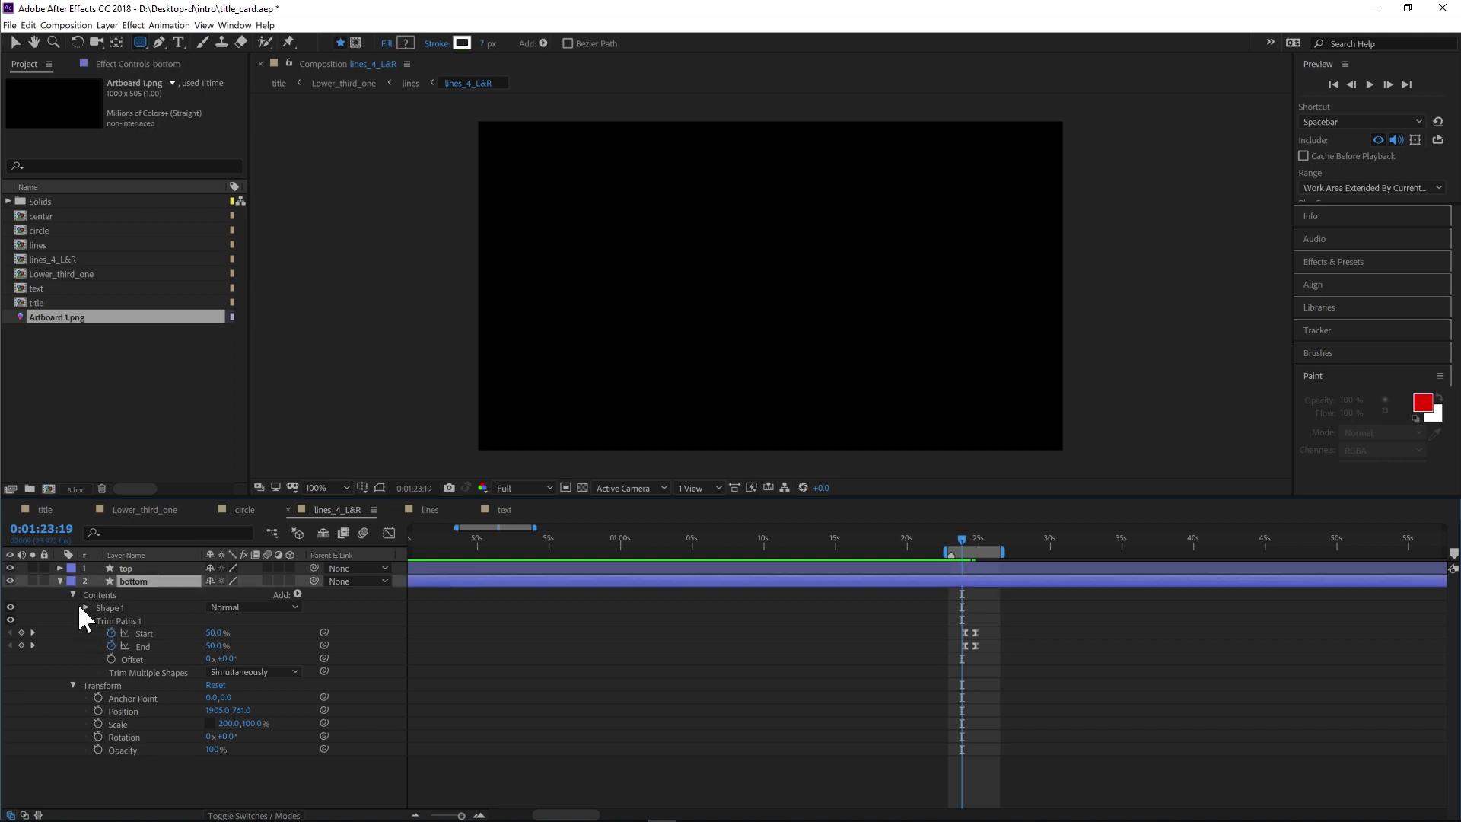
{"action": "left_click", "coordinate": [72, 595]}
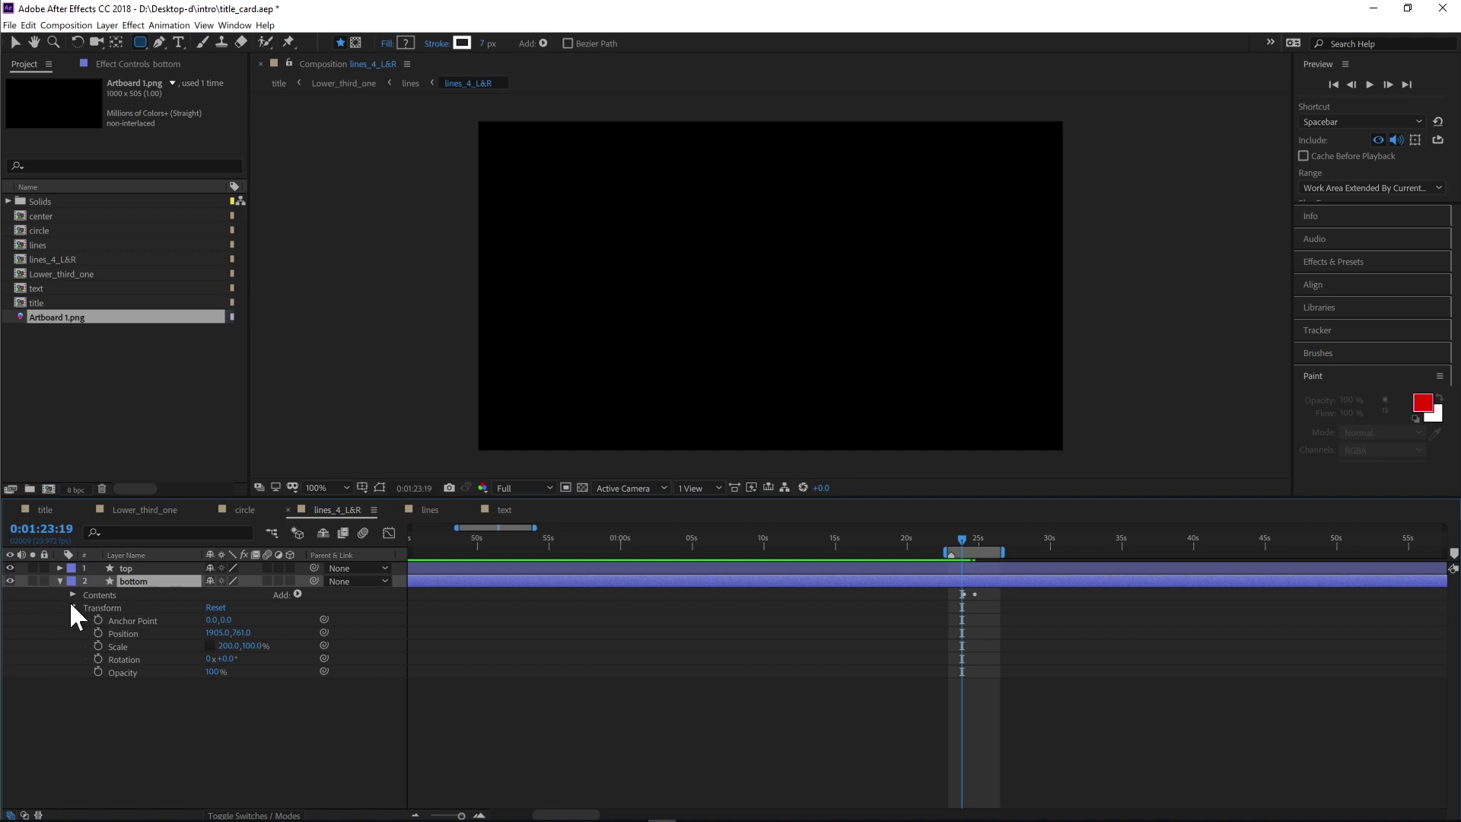
{"action": "left_click", "coordinate": [72, 595]}
{"action": "left_click", "coordinate": [124, 608]}
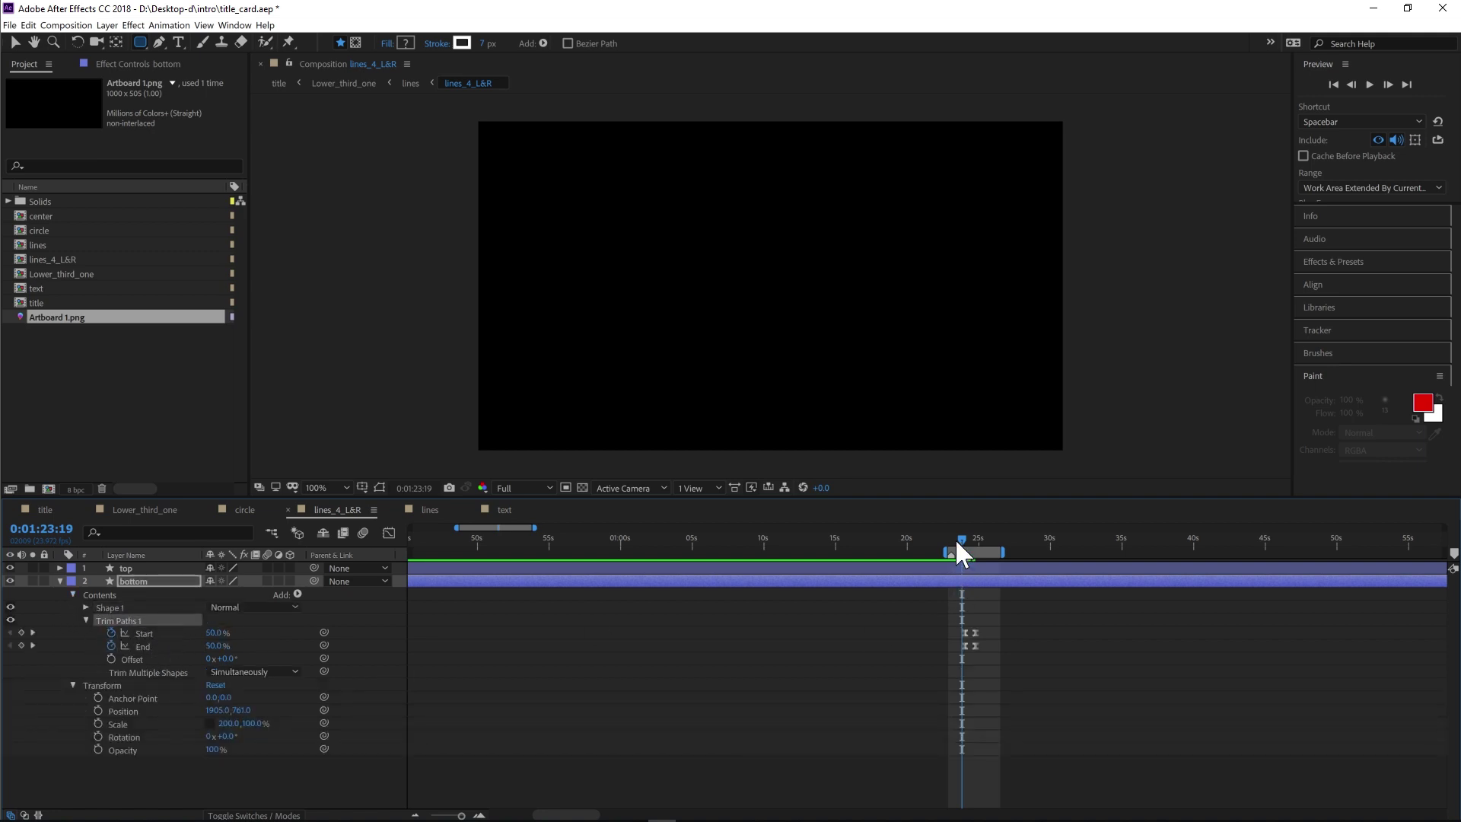
Move to the first trim keyframes at 0:01:24:01 and remove the Start and End keyframes from bottom's Trim Paths 1
{"action": "mouse_move", "coordinate": [965, 538]}
{"action": "left_mouse_down"}
{"action": "mouse_move", "coordinate": [979, 536]}
{"action": "mouse_move", "coordinate": [966, 534]}
{"action": "left_mouse_up"}
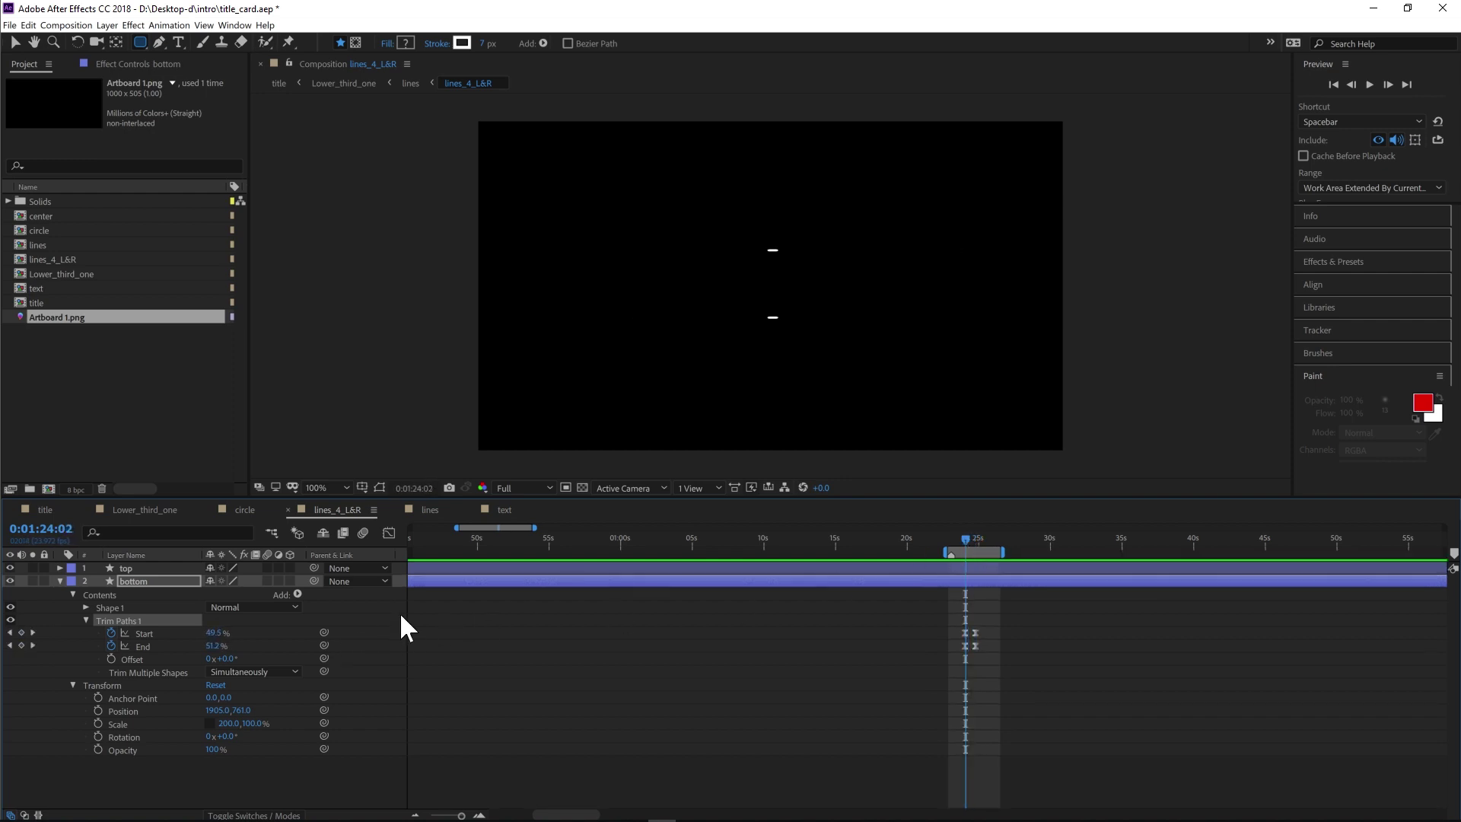
{"action": "left_click", "coordinate": [1389, 83]}
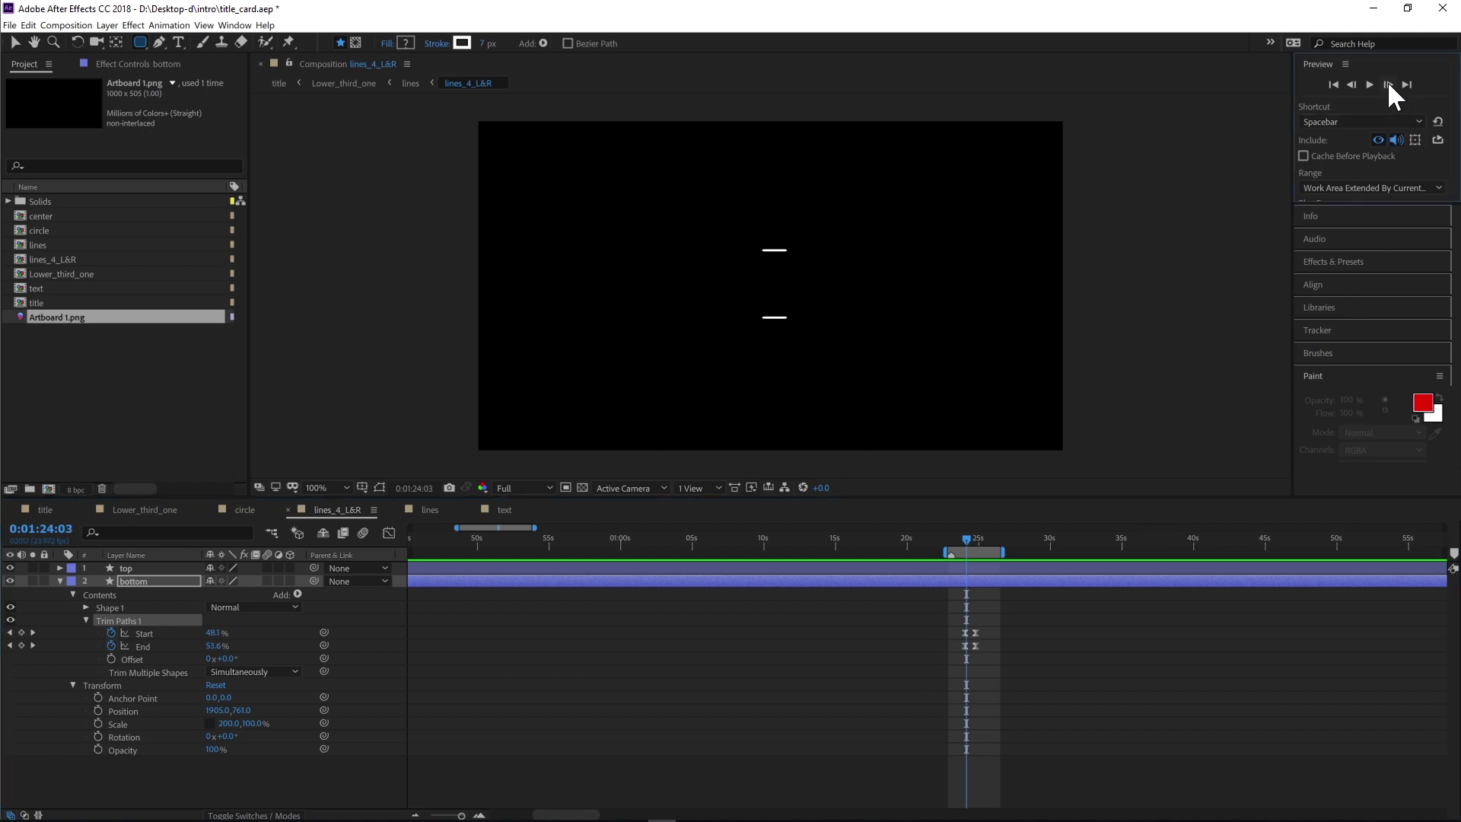
{"action": "left_click", "coordinate": [1351, 85]}
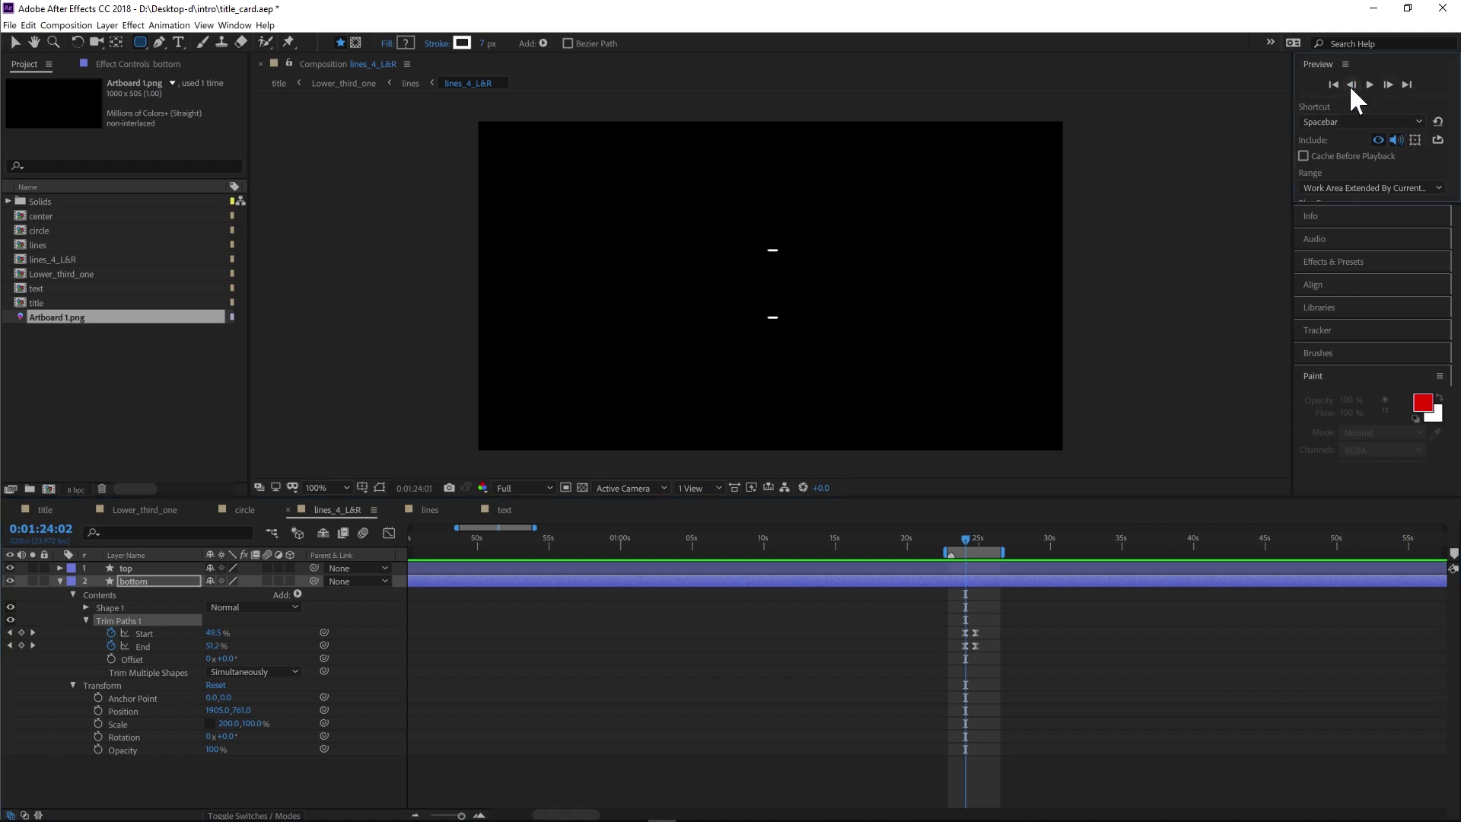
{"action": "left_click", "coordinate": [1351, 84]}
{"action": "left_click", "coordinate": [149, 634]}
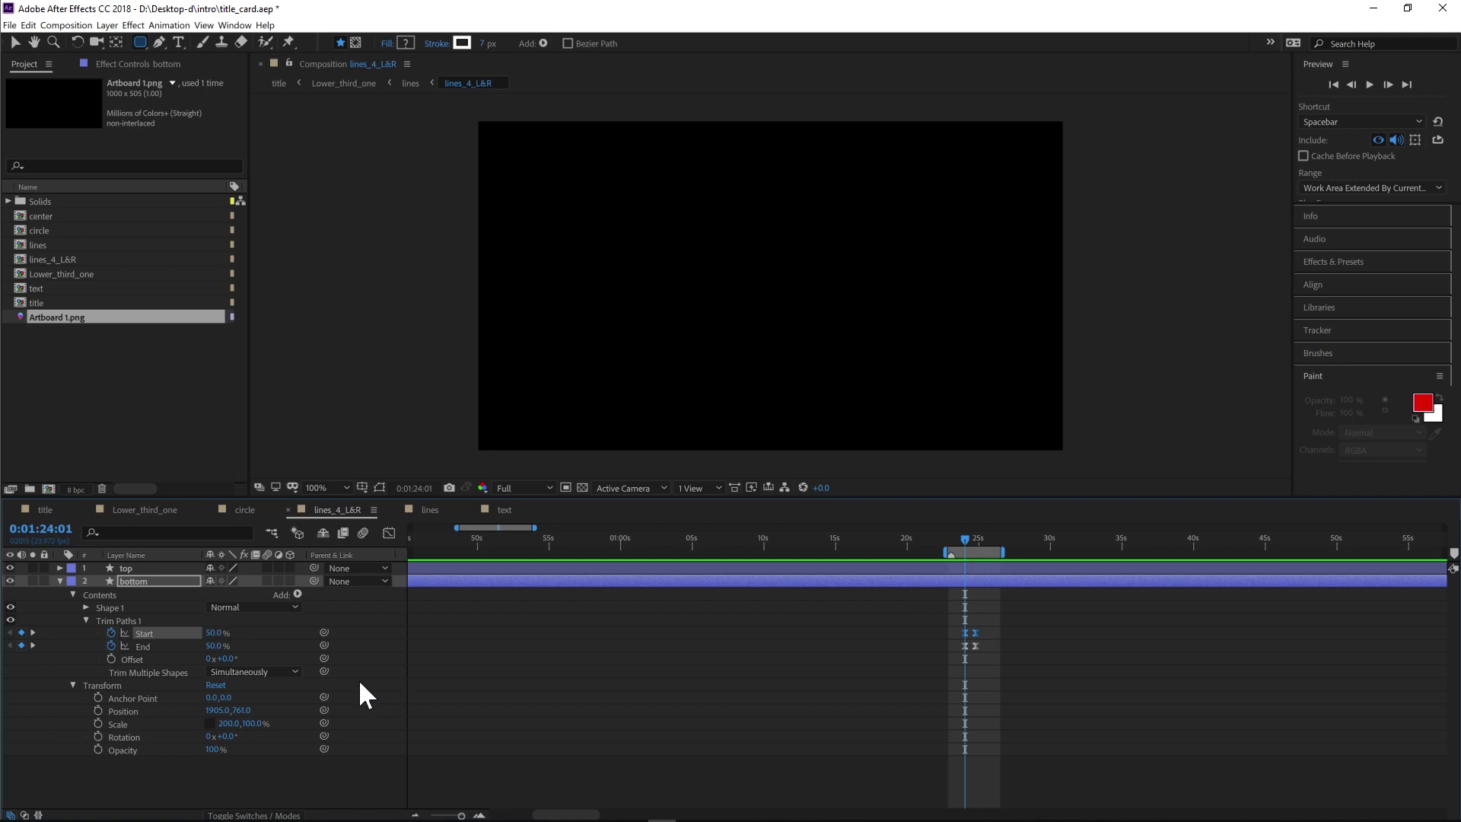
{"action": "left_click", "coordinate": [111, 645]}
Set the bottom line's Trim Paths Start to 0% and End to 100% to draw its full length
{"action": "left_click_drag", "start_coordinate": [214, 633], "coordinate": [195, 633]}
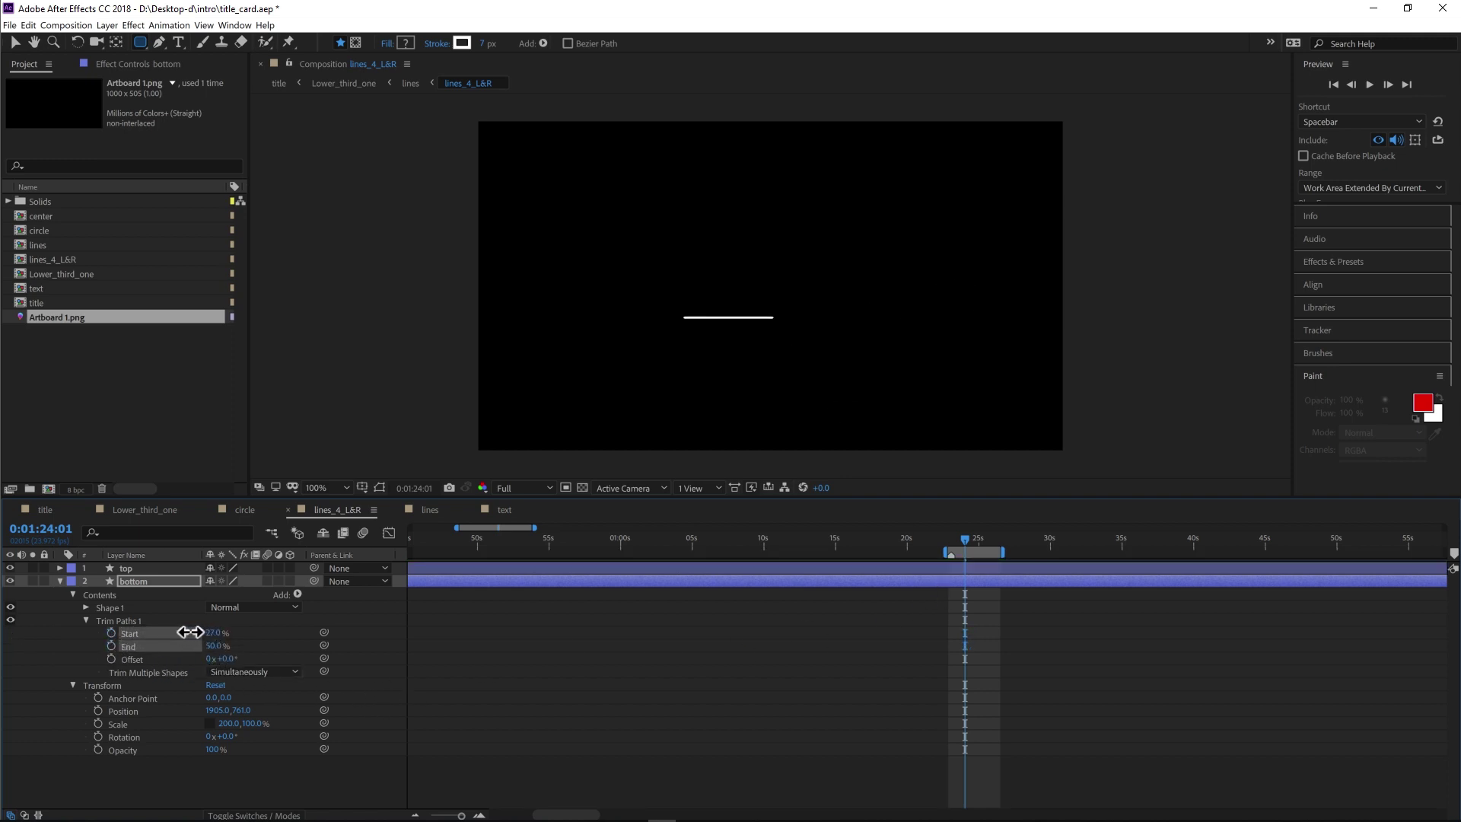
{"action": "left_click", "coordinate": [215, 633]}
{"action": "type", "text": "0"}
{"action": "key", "text": "Return"}
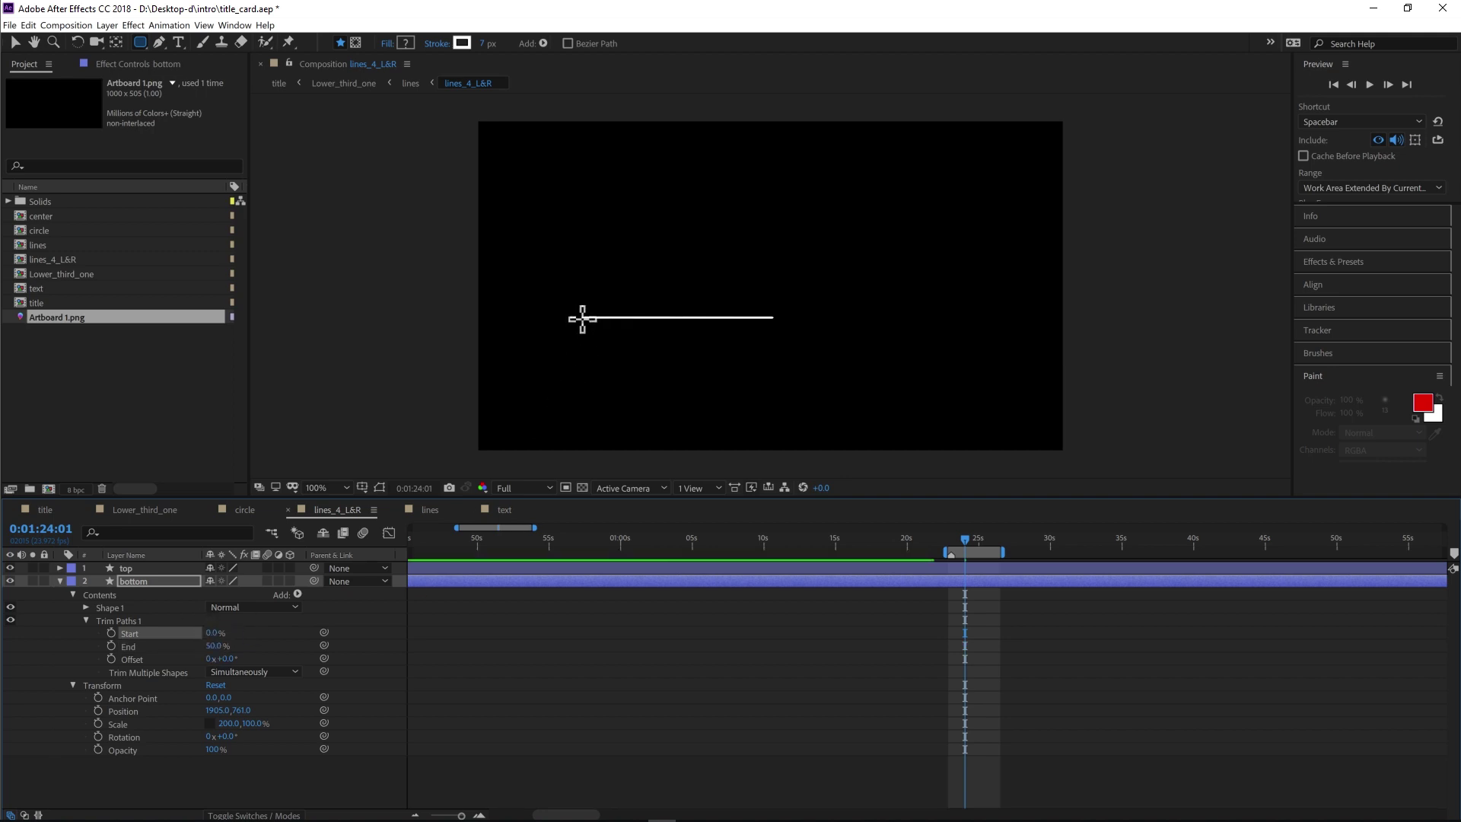
{"action": "left_click", "coordinate": [216, 646]}
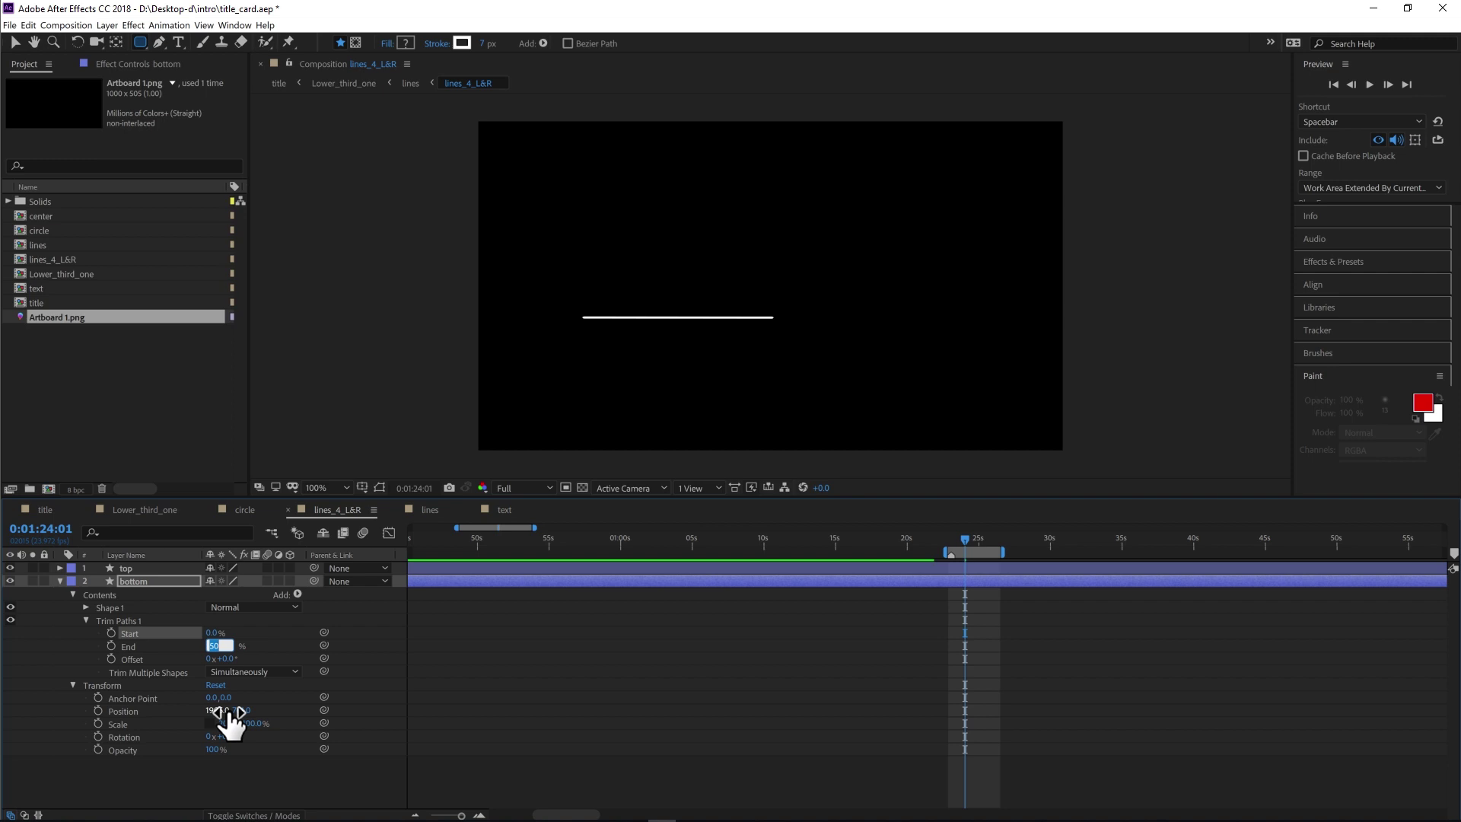
{"action": "type", "text": "100"}
{"action": "key", "text": "Return"}
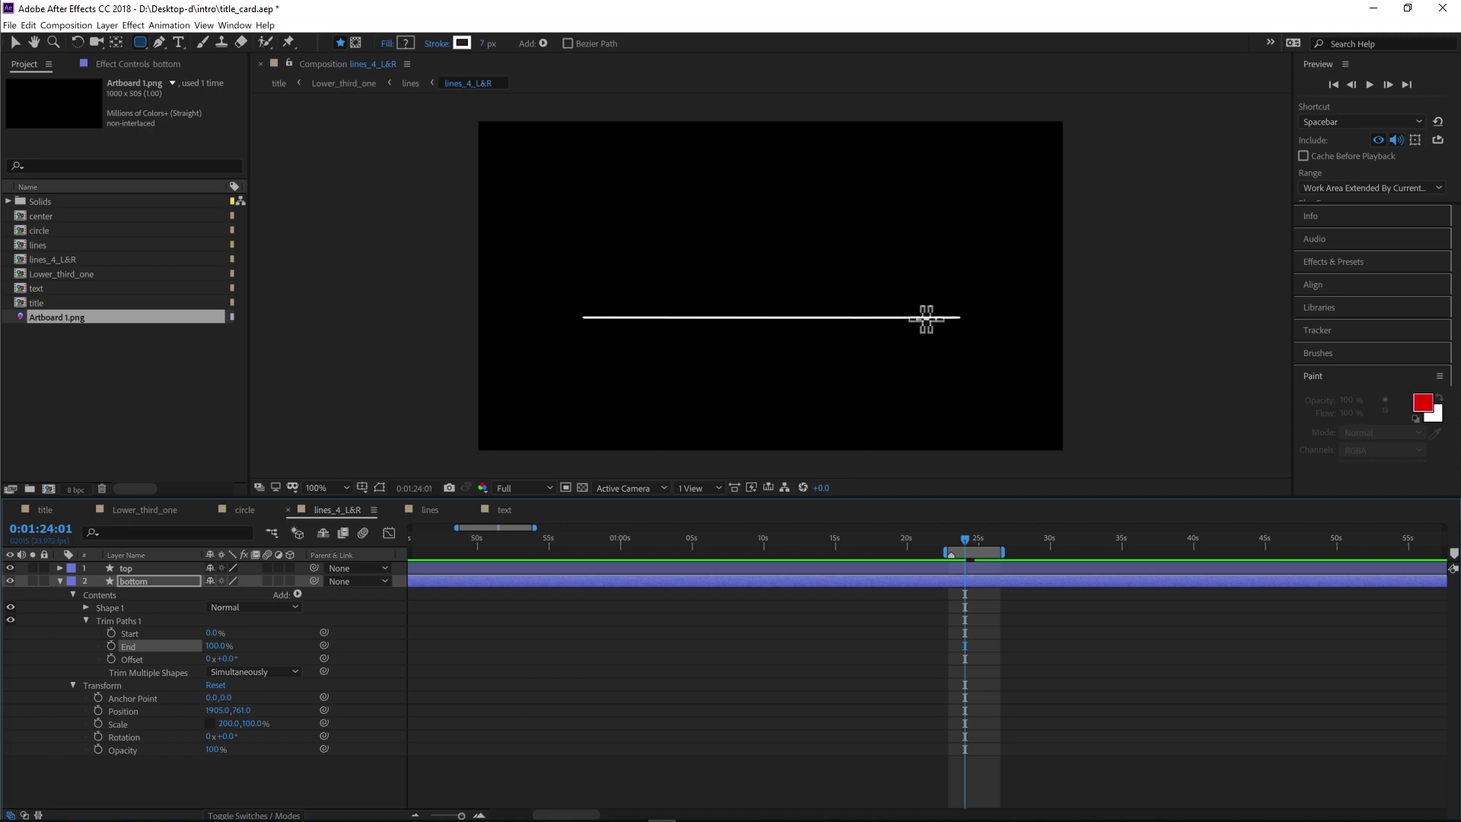
Set both End and Start of the bottom line's Trim Paths to 50%
{"action": "left_click", "coordinate": [216, 646]}
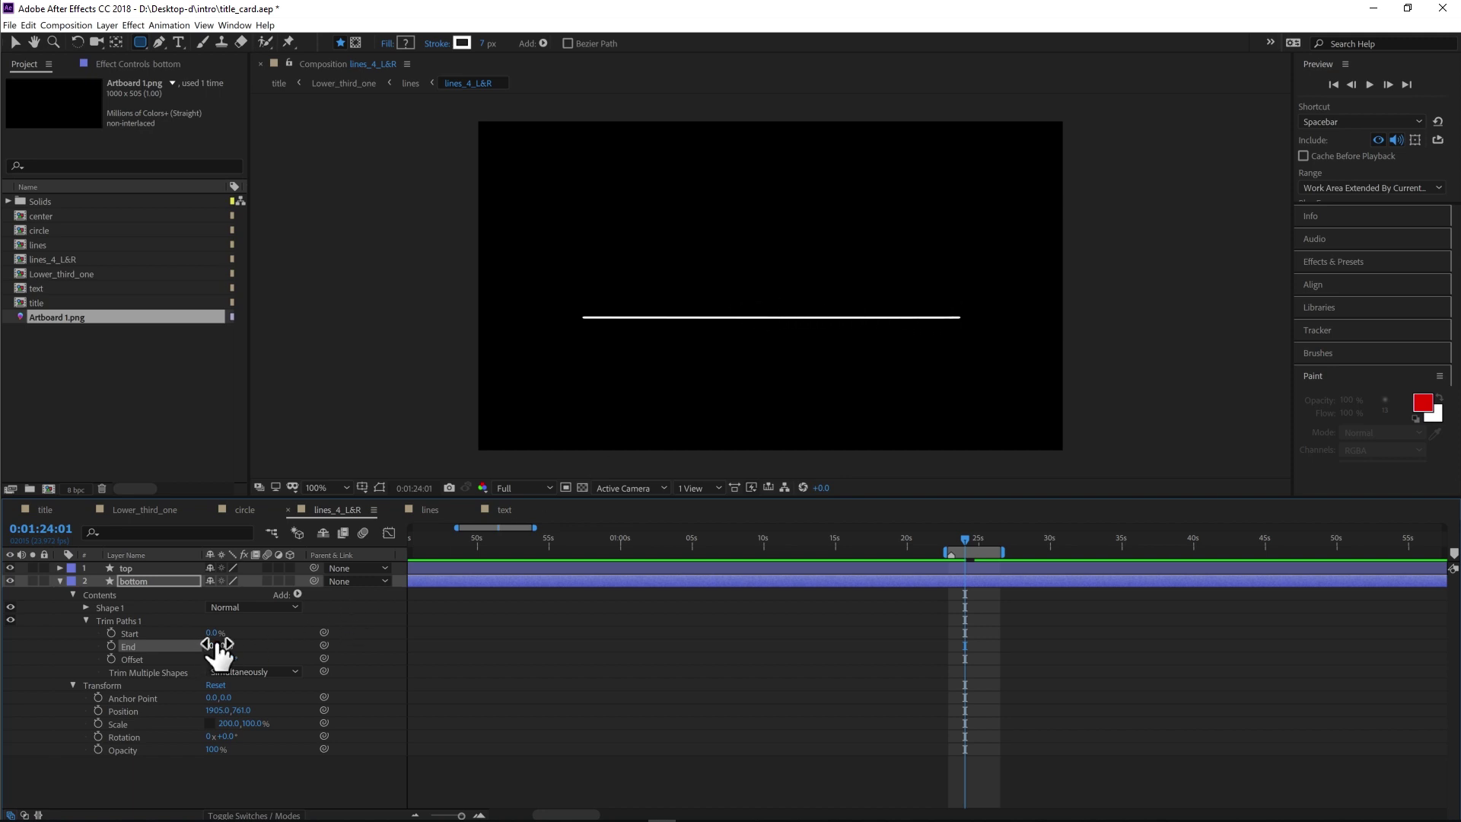
{"action": "key", "text": "Return"}
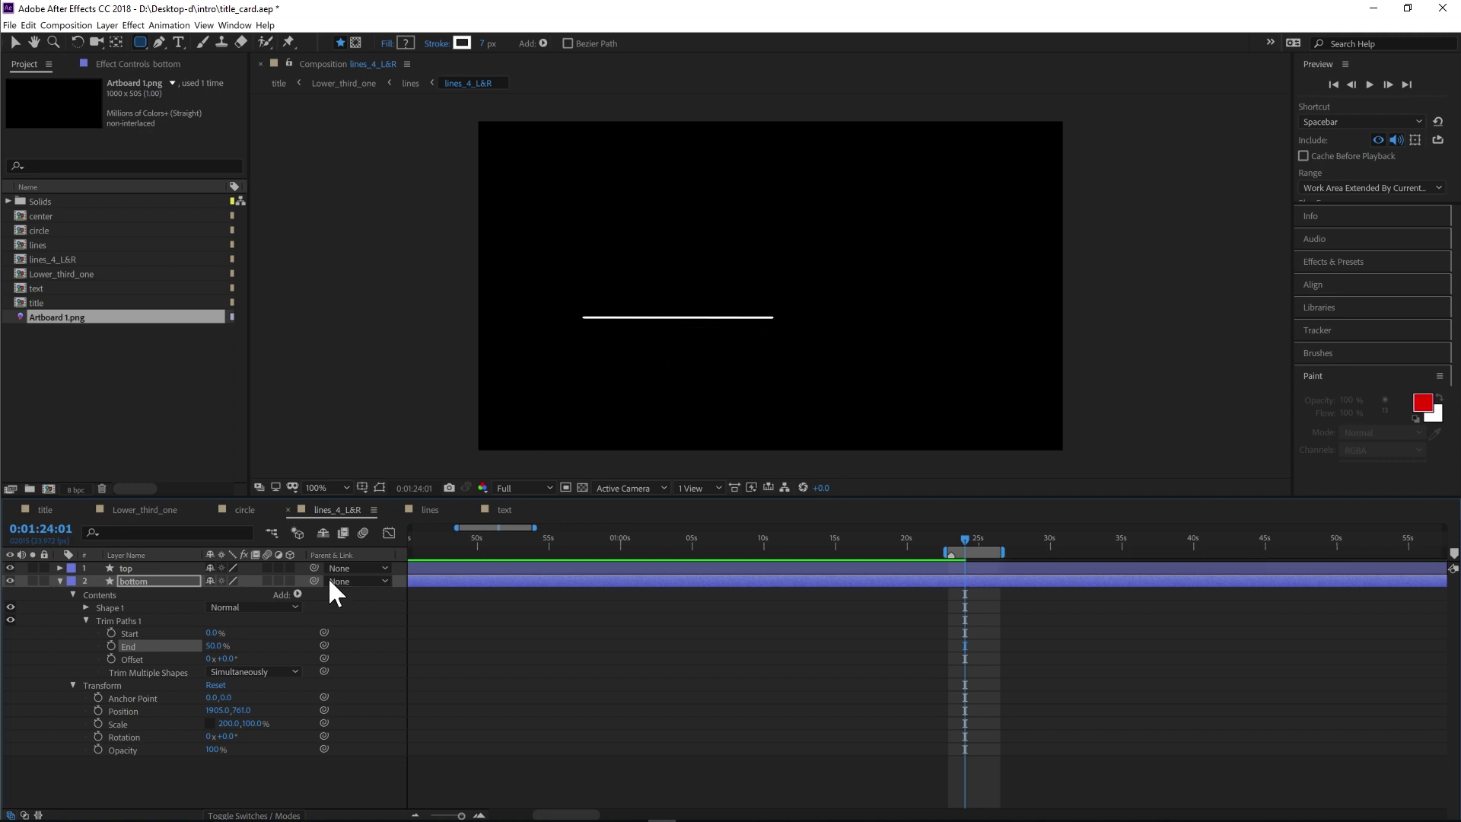
{"action": "left_click", "coordinate": [211, 633]}
{"action": "type", "text": "50"}
{"action": "key", "text": "Return"}
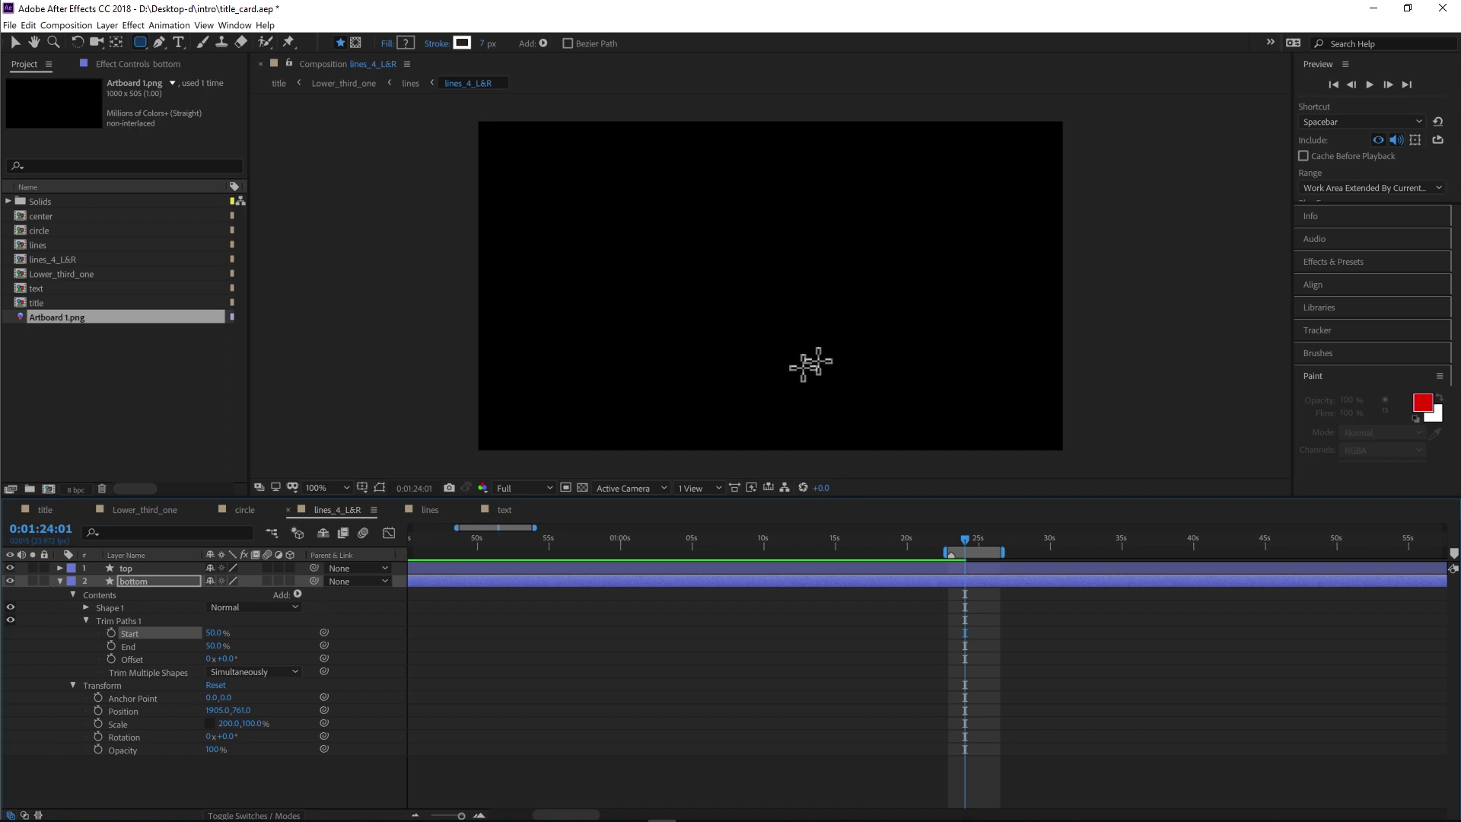
Revert the bottom line's Trim Paths value changes and restore its removed Start and End keyframes
{"action": "key", "text": "ctrl+z"}
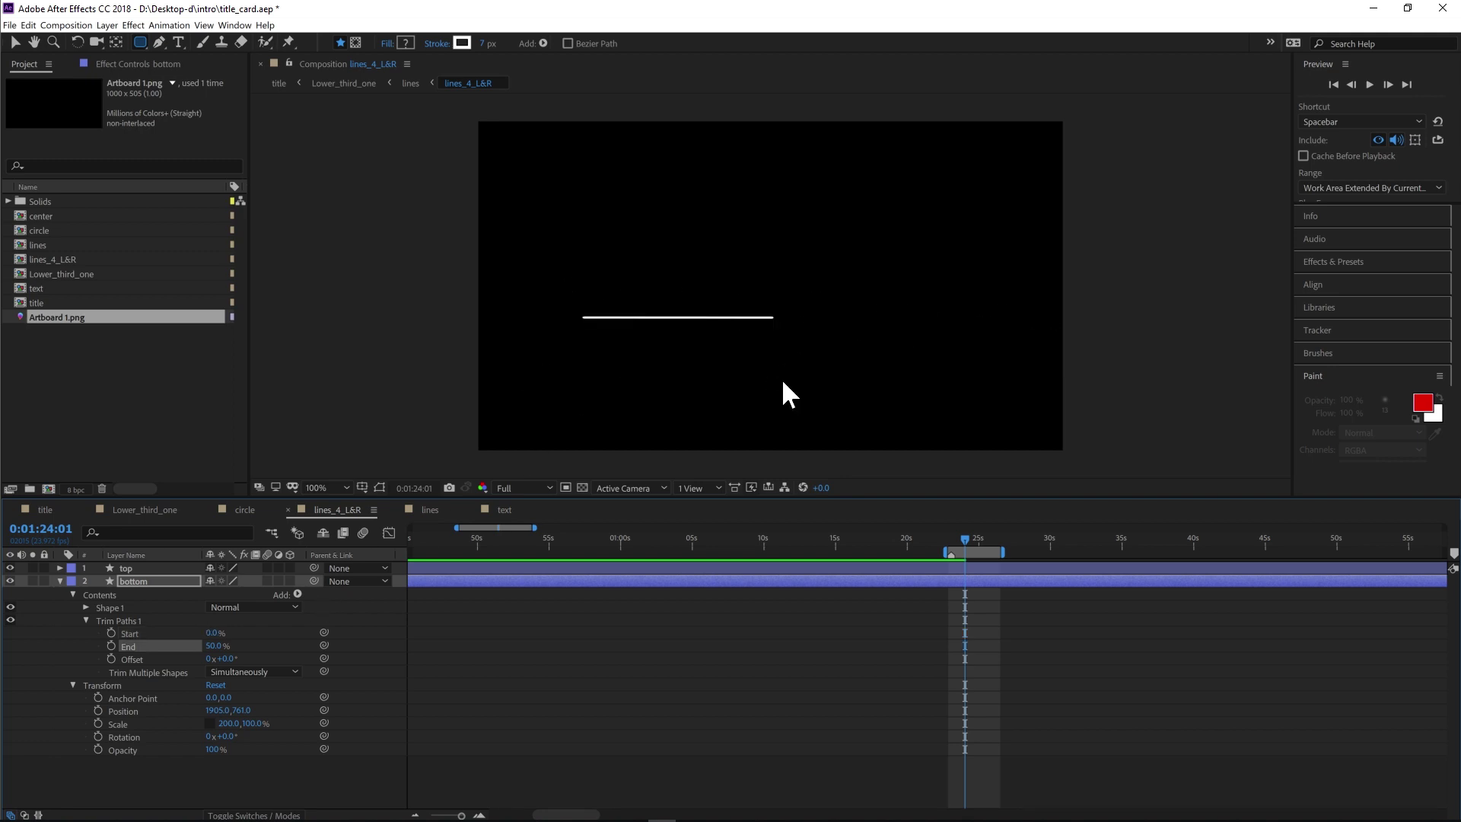
{"action": "key", "text": "ctrl+z"}
{"action": "key", "text": "ctrl+shift+z"}
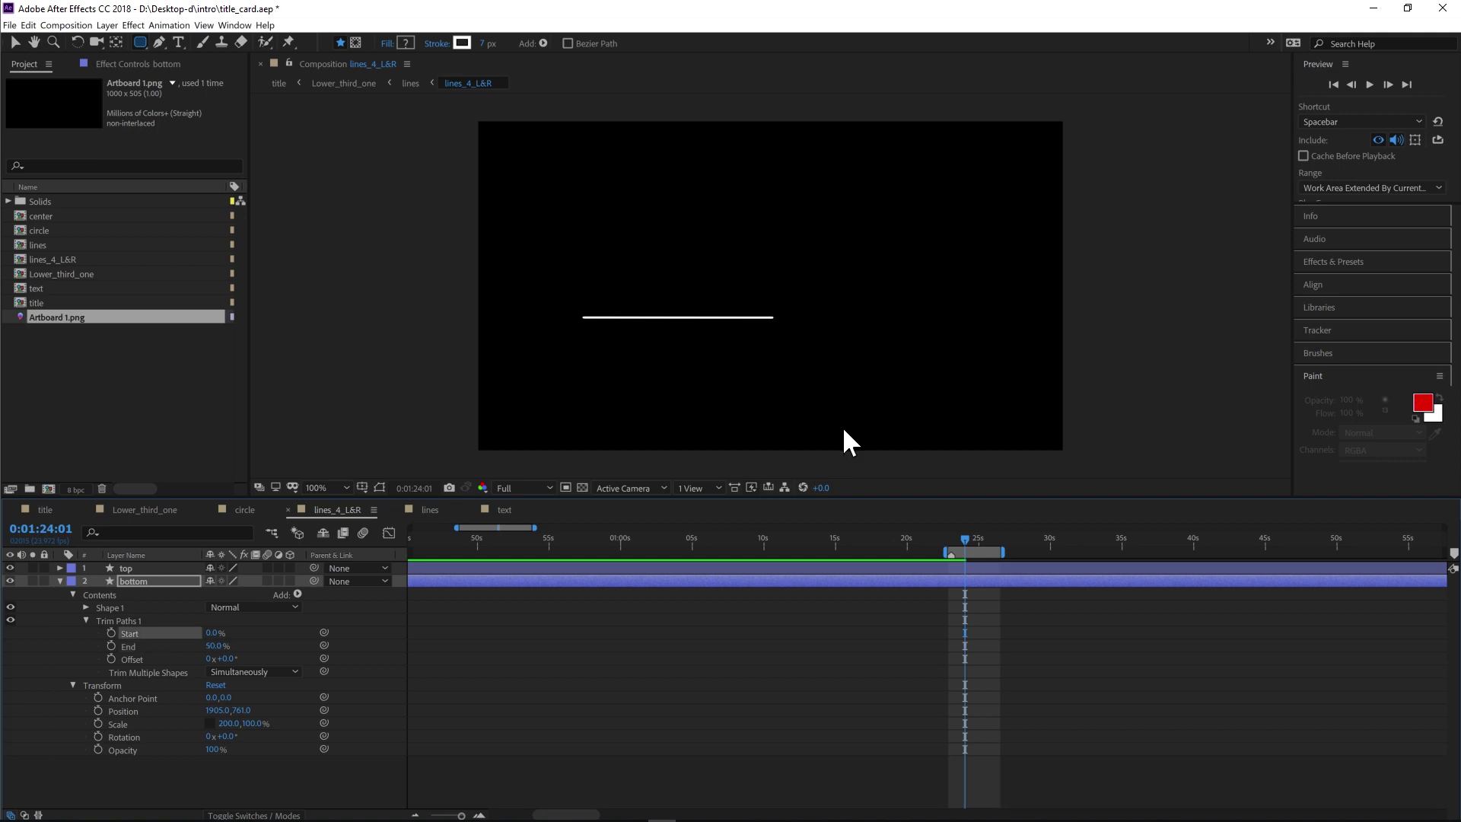
{"action": "key", "text": "ctrl+shift+z"}
{"action": "key", "text": "ctrl+shift+z"}
{"action": "key", "text": "ctrl+shift+z"}
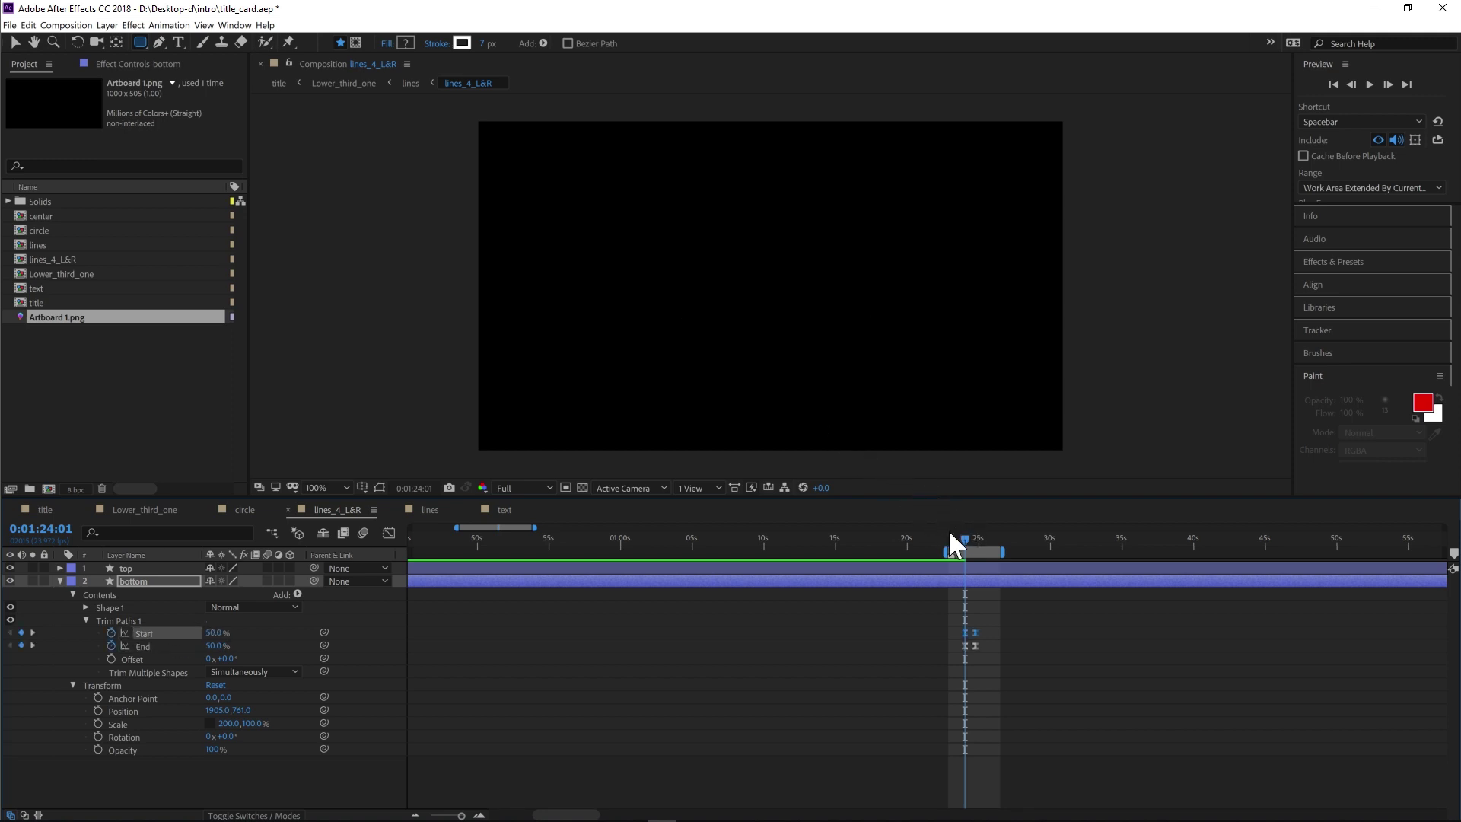
Set the work area's start at 0:01:23:22, just before the trim keyframes, and preview the line animation
{"action": "left_click_drag", "start_coordinate": [966, 537], "coordinate": [970, 536]}
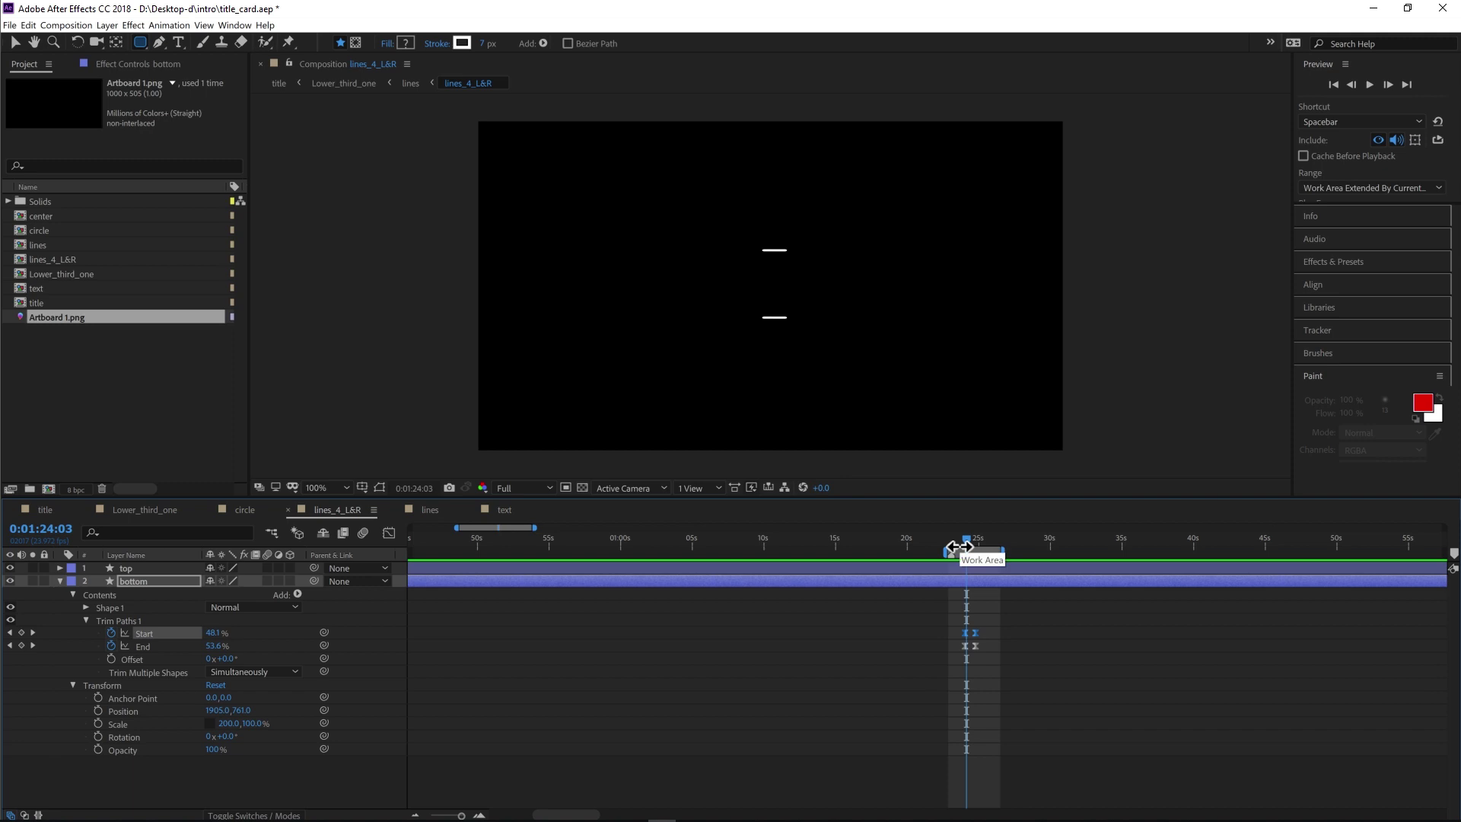
{"action": "left_click", "coordinate": [1352, 85]}
{"action": "left_click", "coordinate": [1351, 84]}
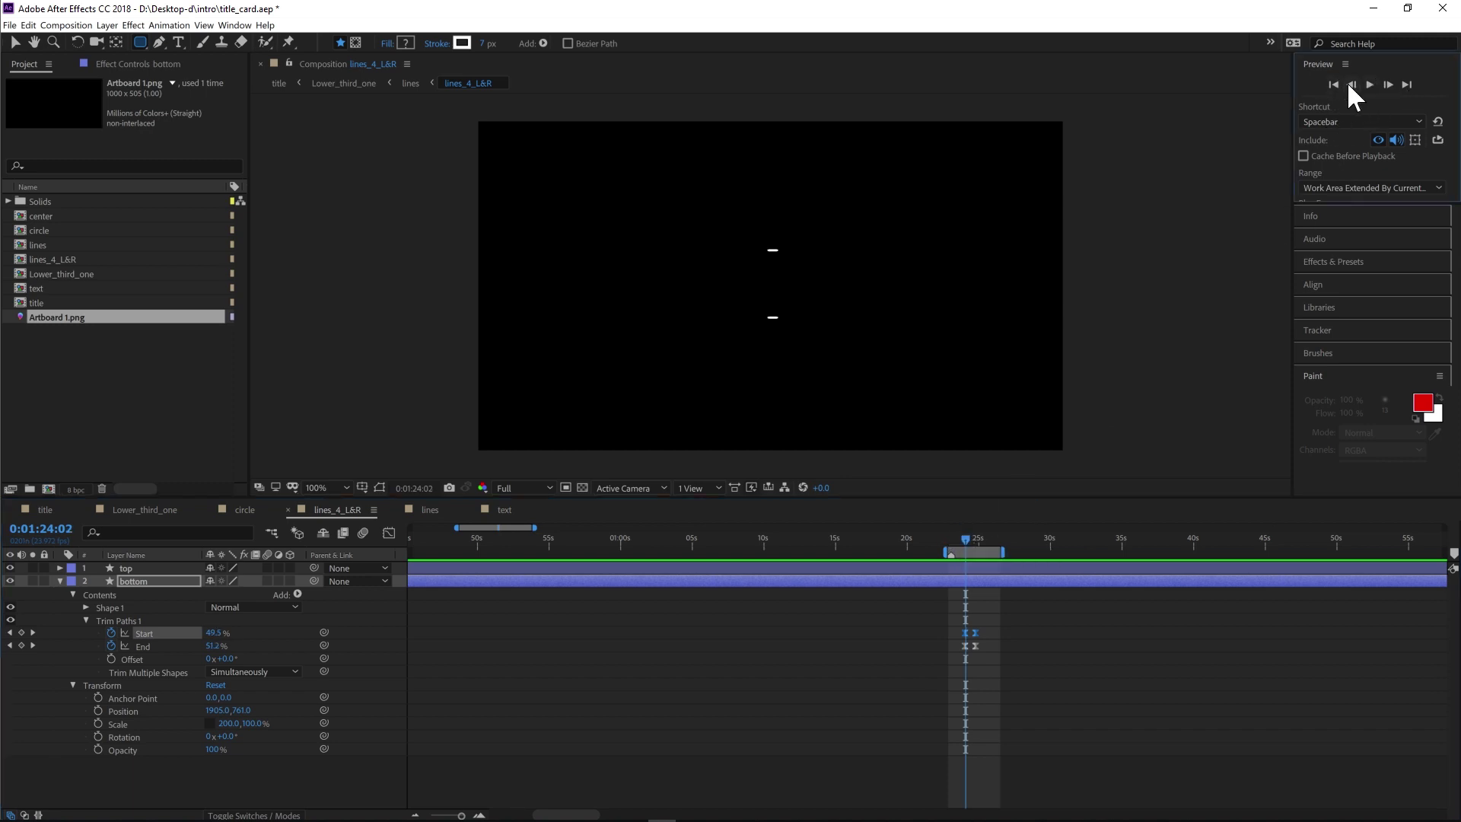
{"action": "left_click", "coordinate": [1352, 84]}
{"action": "left_click", "coordinate": [1351, 84]}
{"action": "left_click", "coordinate": [1352, 85]}
{"action": "key", "text": "b"}
{"action": "key", "text": "space"}
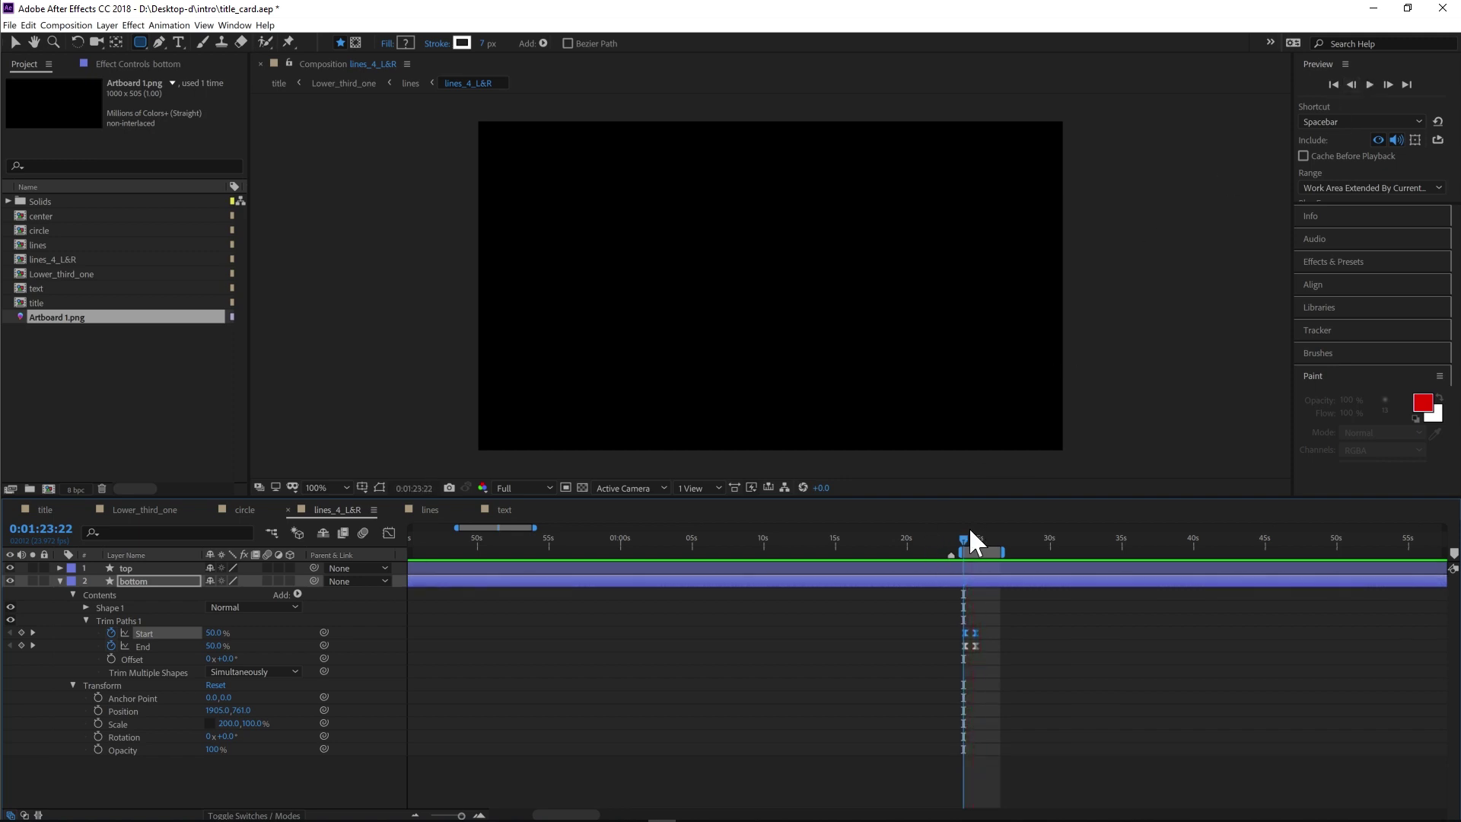
Scrub to the trim end keyframes, examine the speed graph of bottom's Trim Paths End, and collapse the layer
{"action": "left_click_drag", "start_coordinate": [965, 536], "coordinate": [974, 536]}
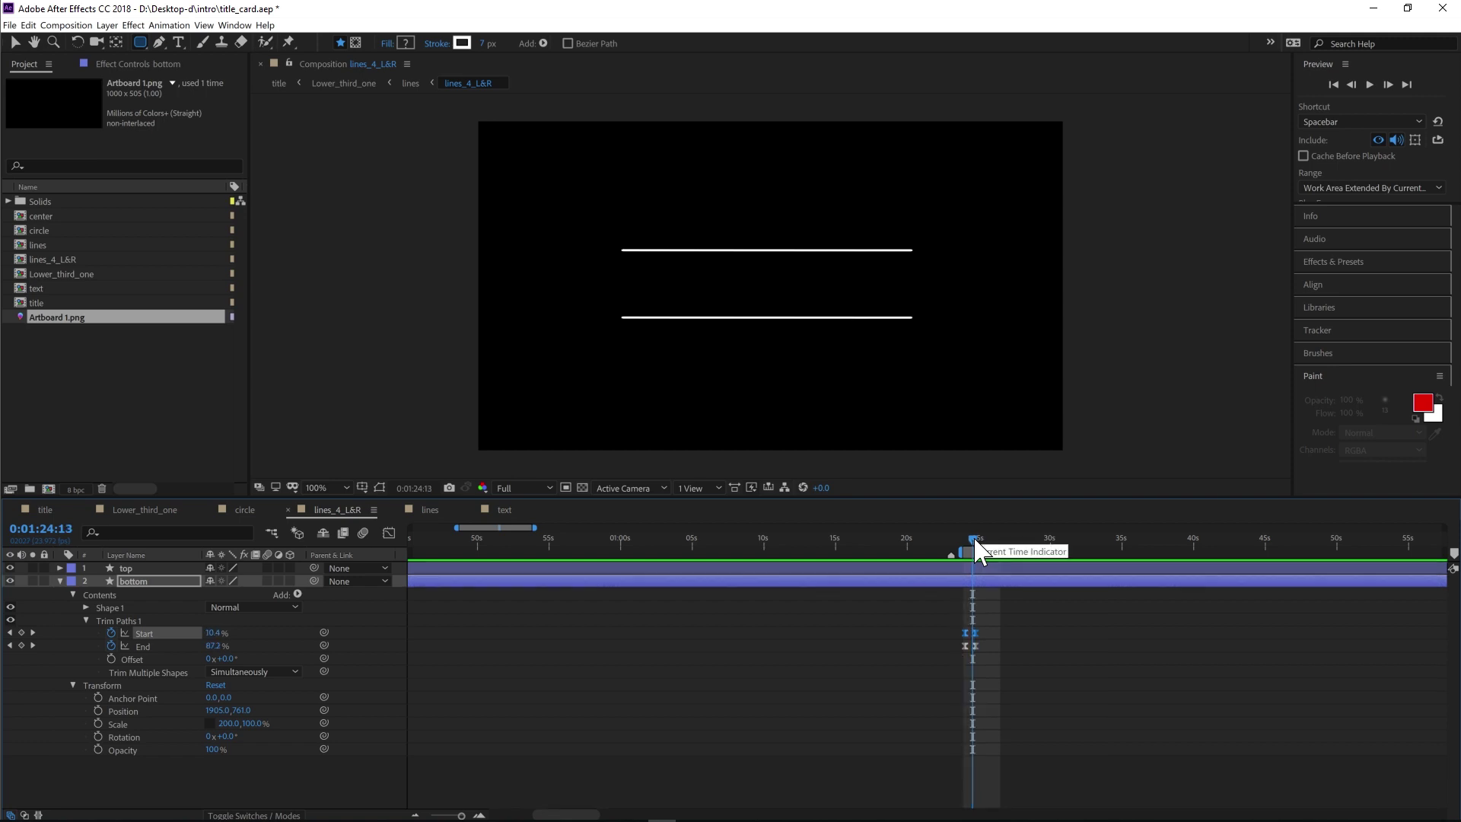
{"action": "left_click_drag", "start_coordinate": [974, 536], "coordinate": [976, 536]}
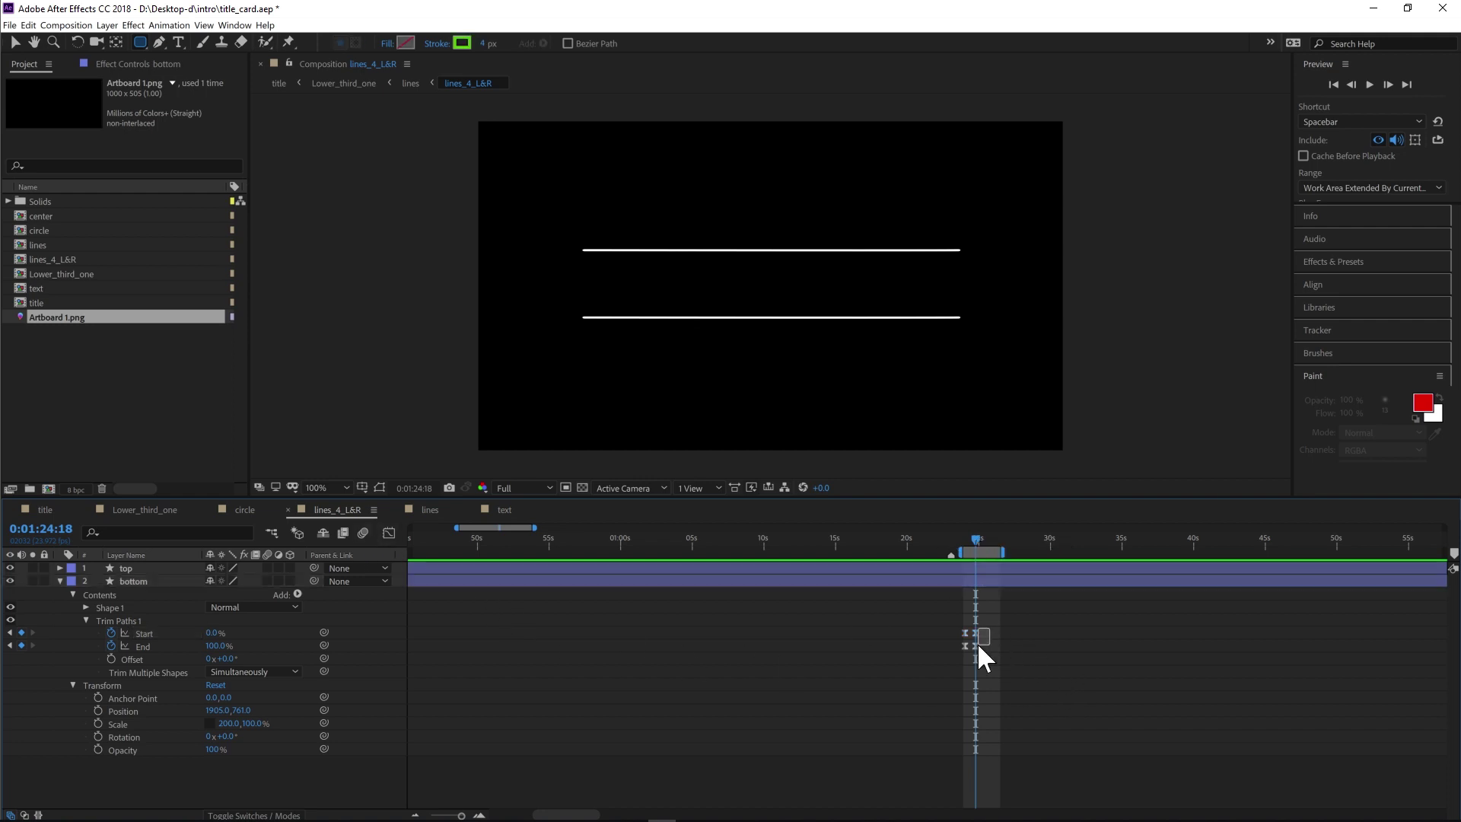
{"action": "left_click", "coordinate": [596, 590]}
{"action": "left_click", "coordinate": [389, 532]}
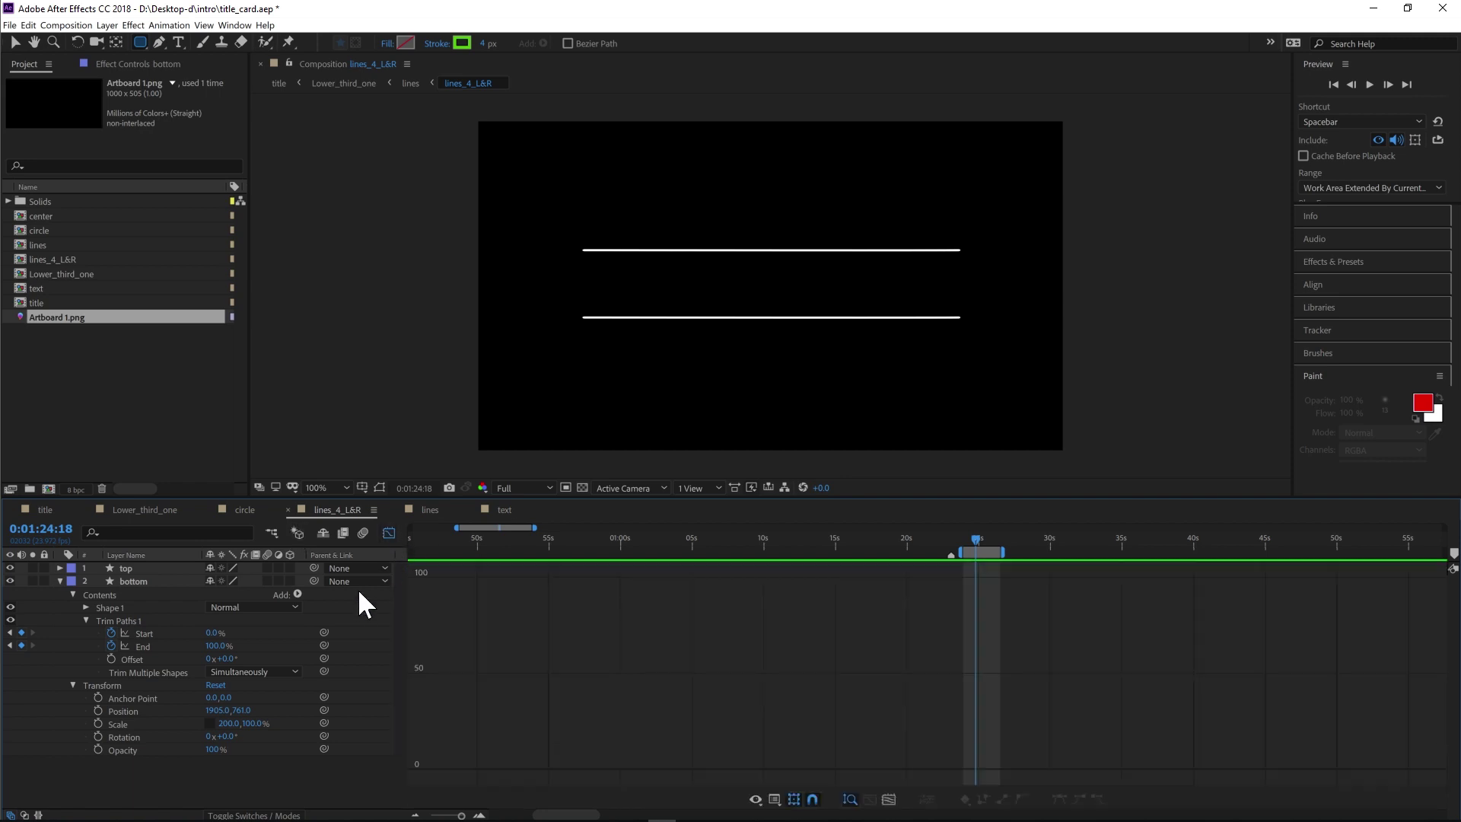
{"action": "left_click", "coordinate": [157, 644]}
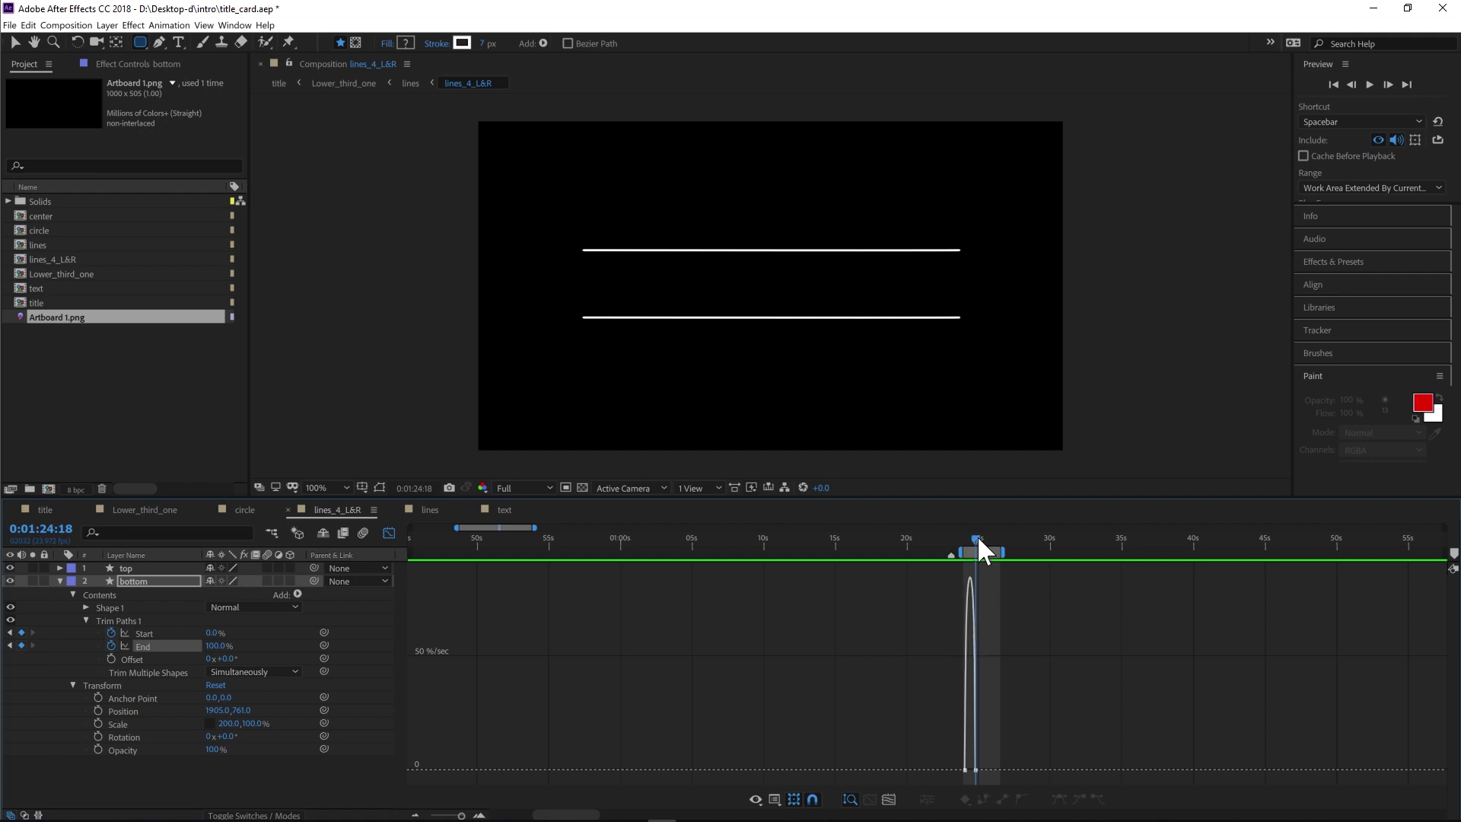
{"action": "left_click_drag", "start_coordinate": [978, 536], "coordinate": [972, 532]}
{"action": "left_click", "coordinate": [61, 579]}
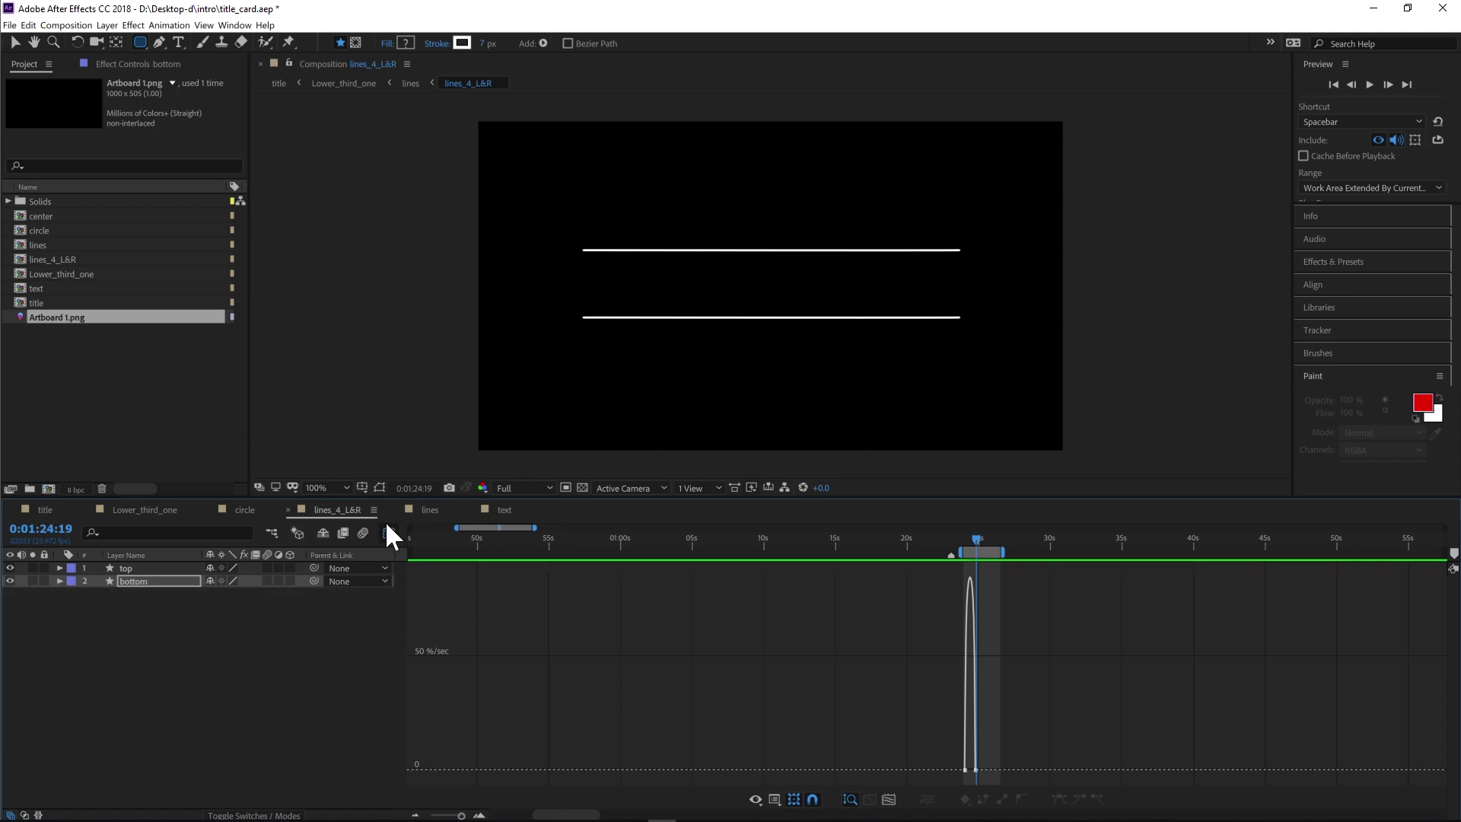
{"action": "left_click", "coordinate": [189, 651]}
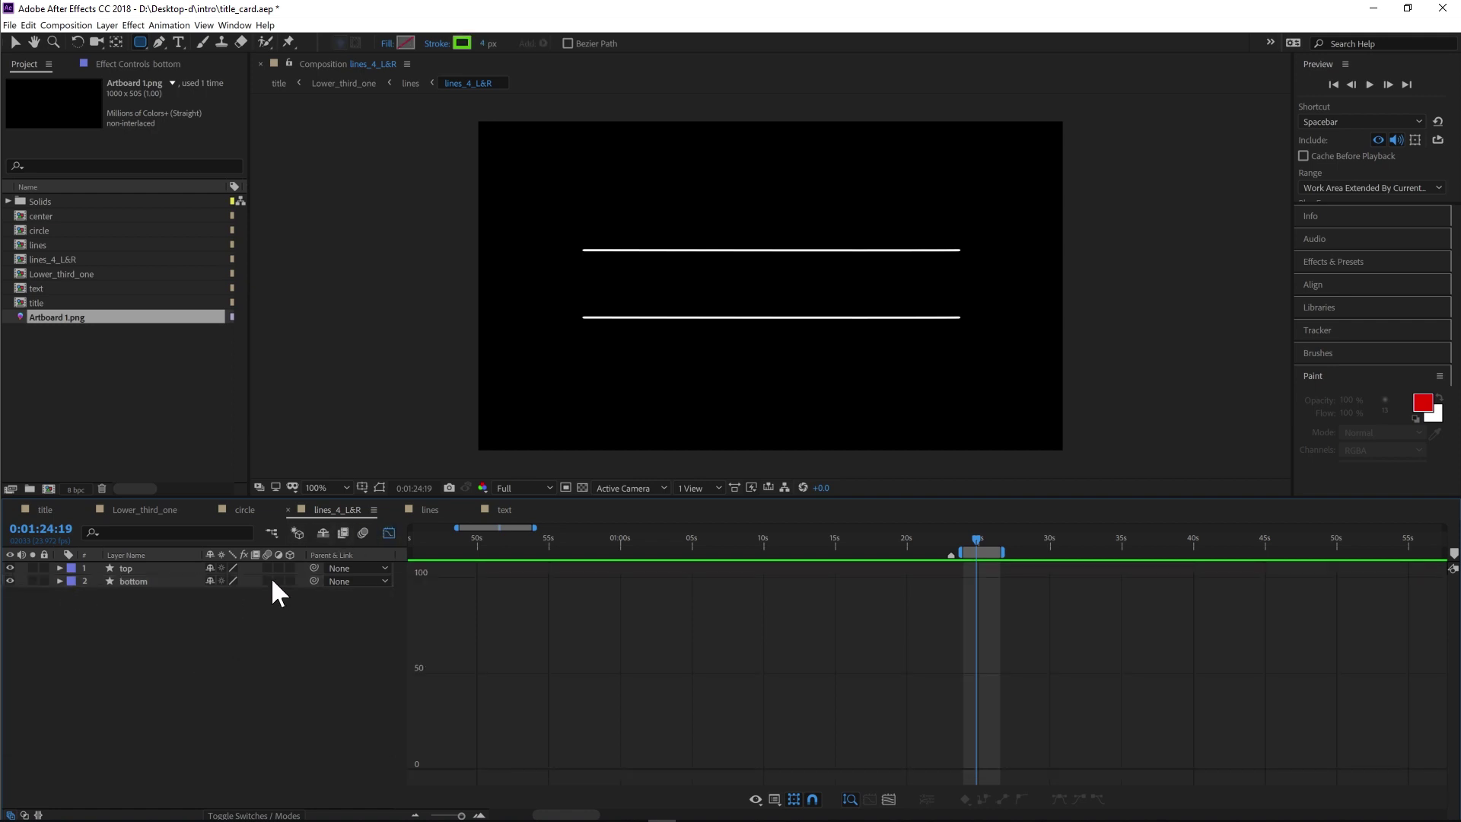
Select the top and bottom layers in lines_4_L&R and look up the Pre-compose command without applying it
{"action": "left_click", "coordinate": [426, 510]}
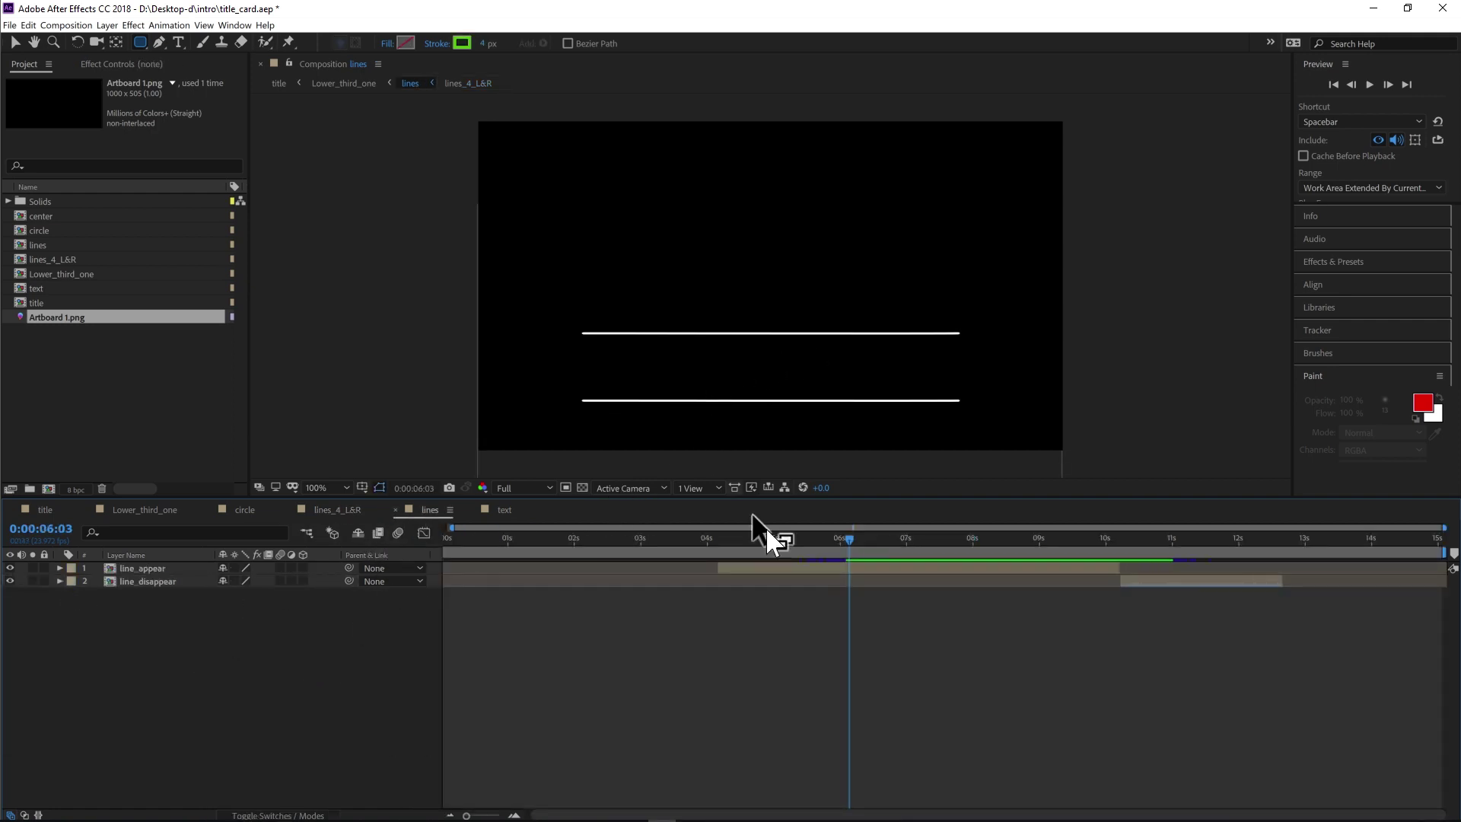
{"action": "left_click", "coordinate": [318, 512]}
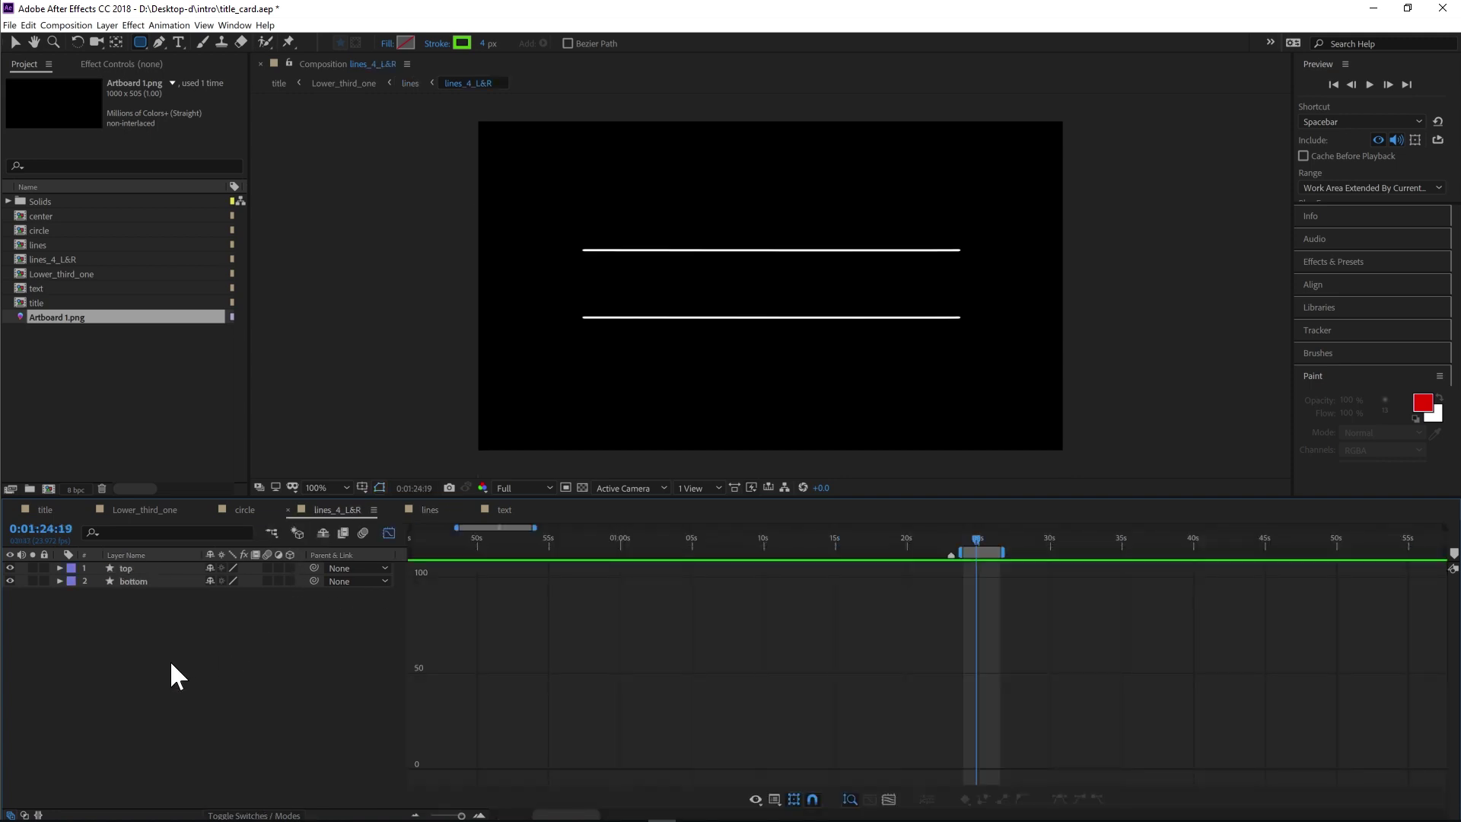
{"action": "left_click_drag", "start_coordinate": [171, 660], "coordinate": [127, 573]}
{"action": "right_click", "coordinate": [126, 574]}
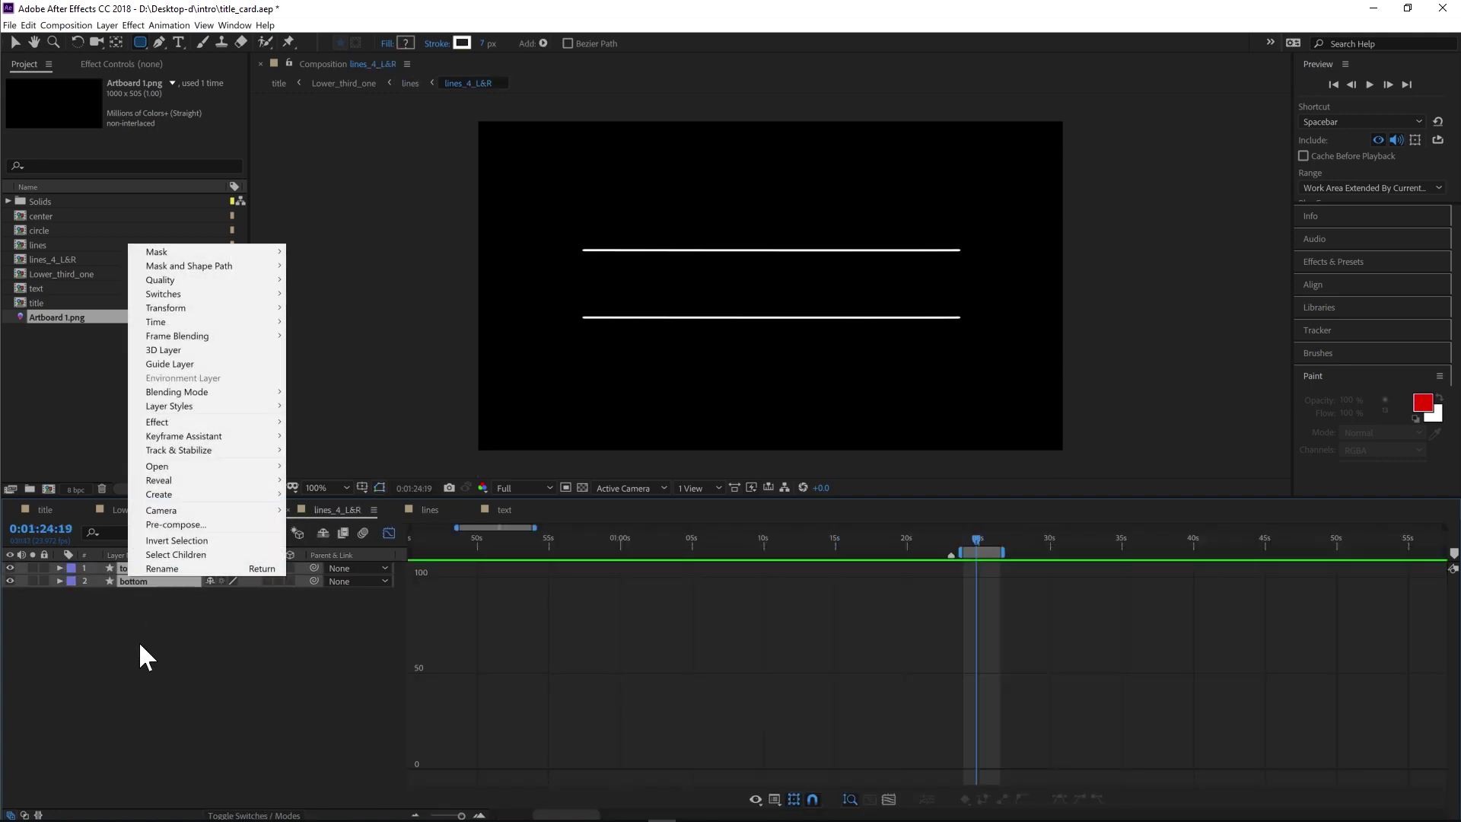
{"action": "left_click_drag", "start_coordinate": [129, 653], "coordinate": [131, 574]}
{"action": "right_click", "coordinate": [130, 574]}
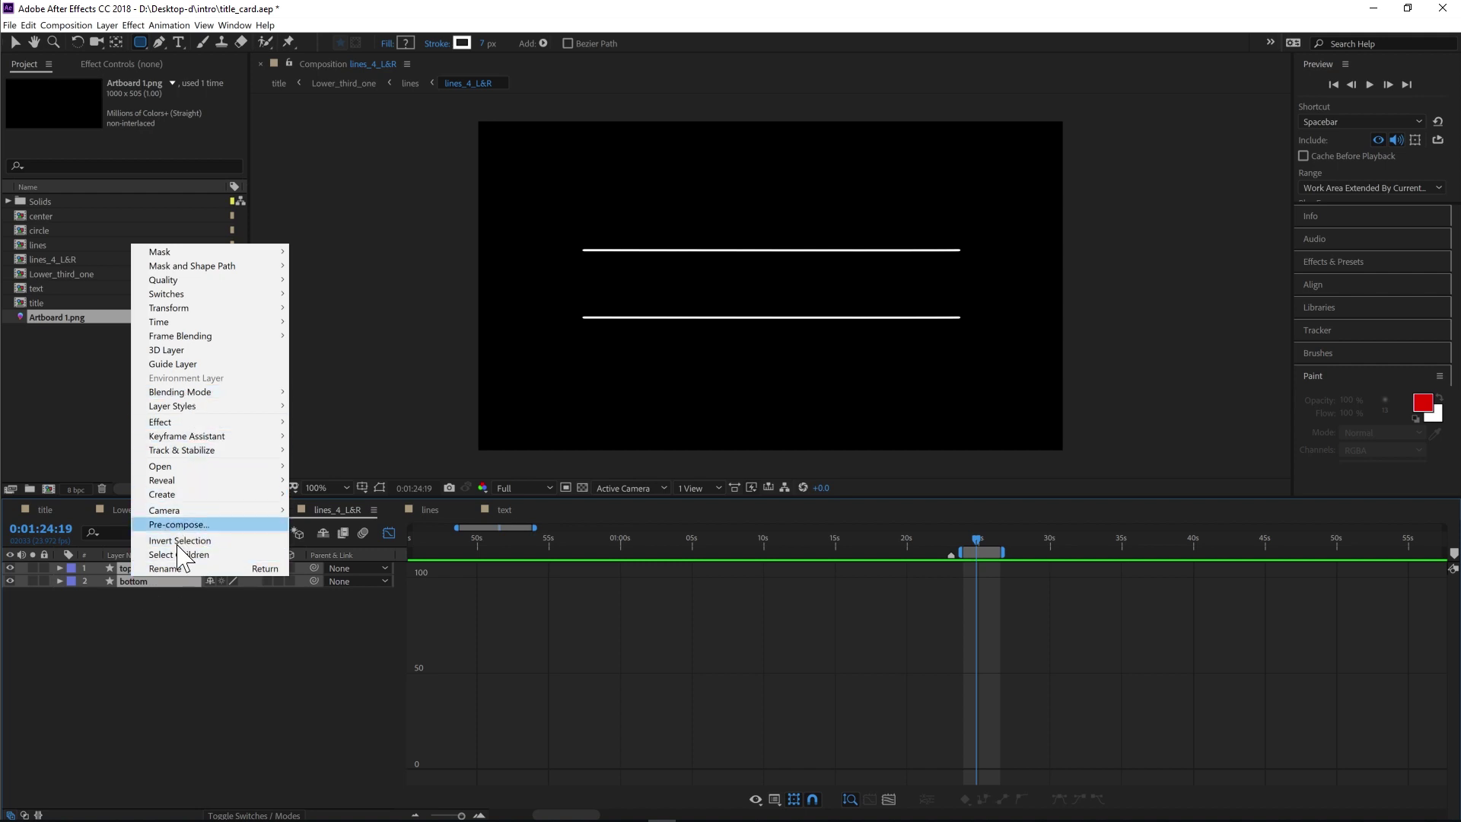
{"action": "left_click", "coordinate": [462, 565]}
Inspect the line_appear and line_disappear layers in the lines composition and scrub to 0:00:08:15
{"action": "left_click", "coordinate": [425, 509]}
{"action": "left_click", "coordinate": [158, 580]}
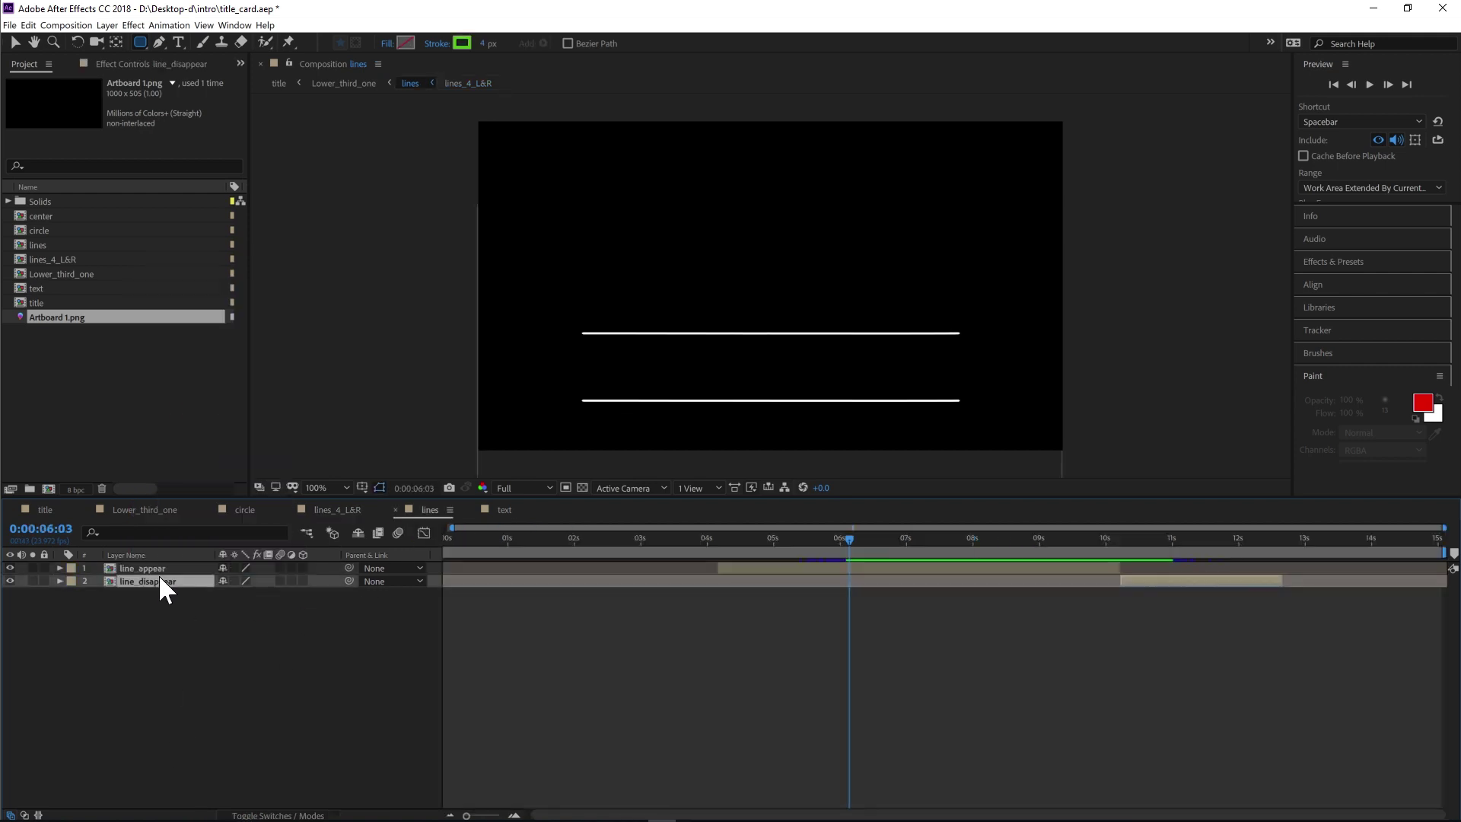
{"action": "left_click", "coordinate": [158, 569]}
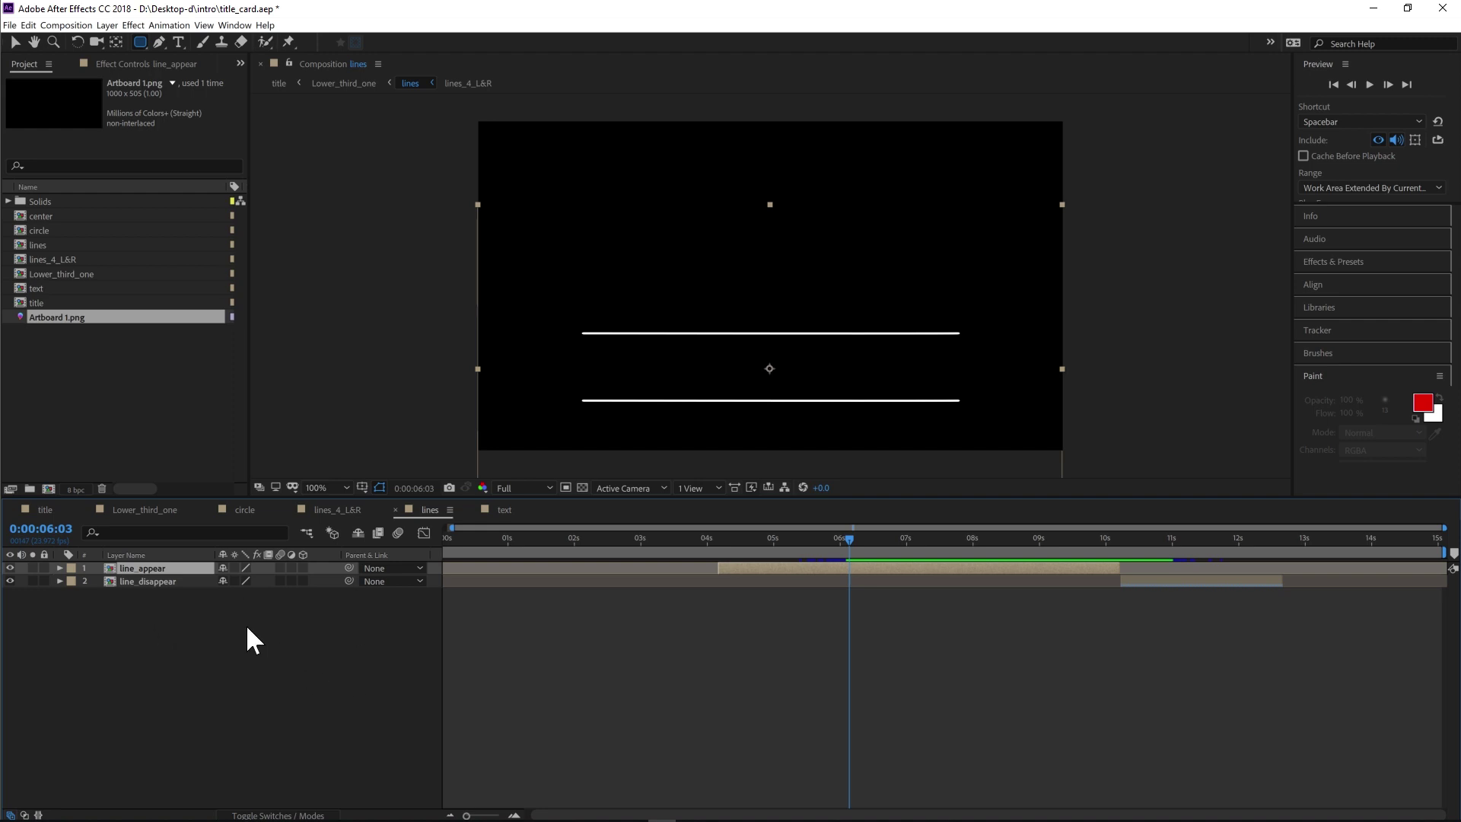
{"action": "left_click", "coordinate": [164, 583]}
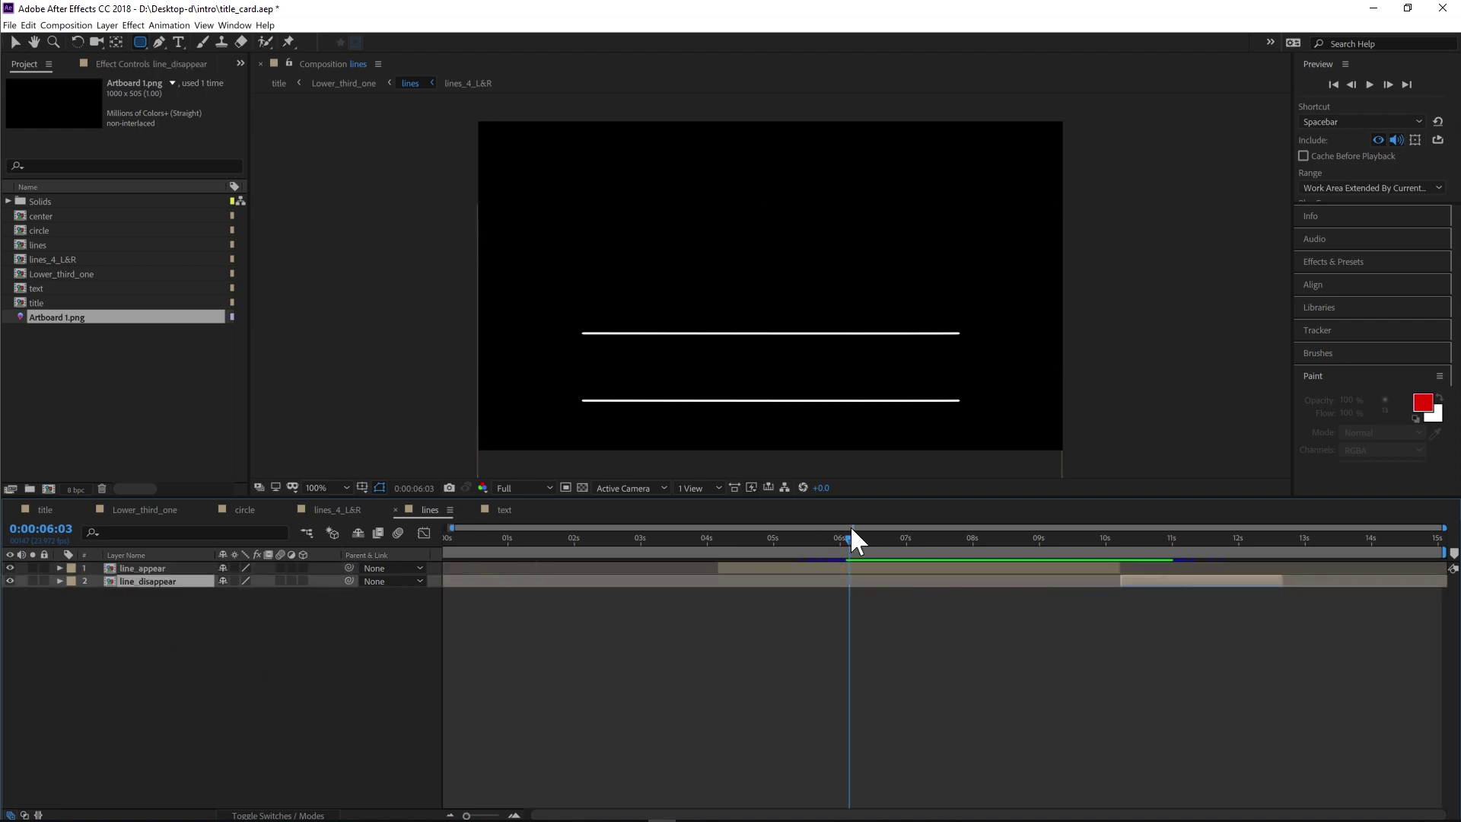
{"action": "left_click_drag", "start_coordinate": [842, 538], "coordinate": [1057, 526]}
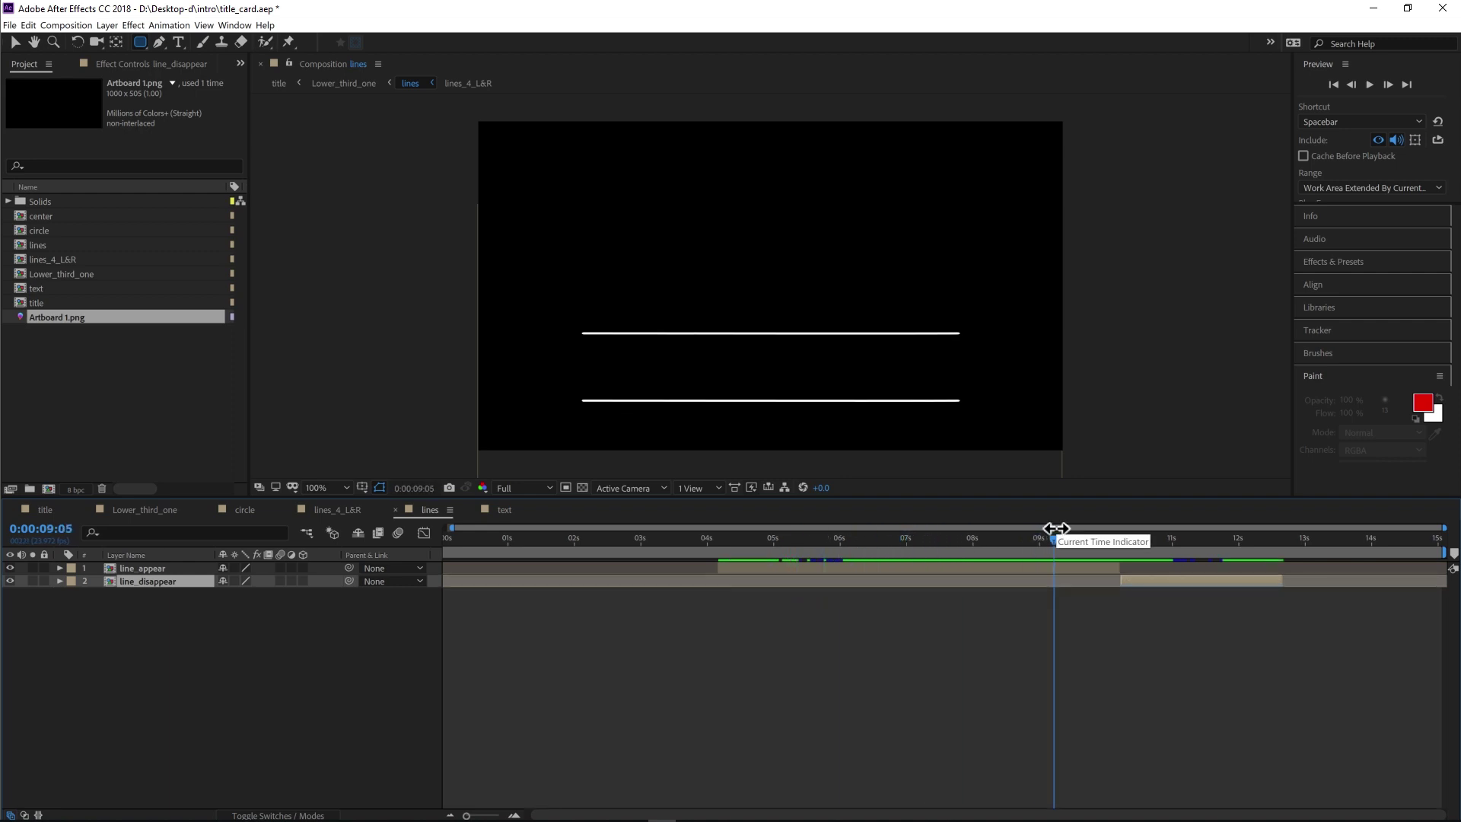
{"action": "mouse_move", "coordinate": [1057, 533]}
{"action": "left_mouse_down"}
{"action": "mouse_move", "coordinate": [1097, 537]}
{"action": "mouse_move", "coordinate": [819, 548]}
{"action": "mouse_move", "coordinate": [1015, 527]}
{"action": "left_mouse_up"}
{"action": "left_click", "coordinate": [715, 648]}
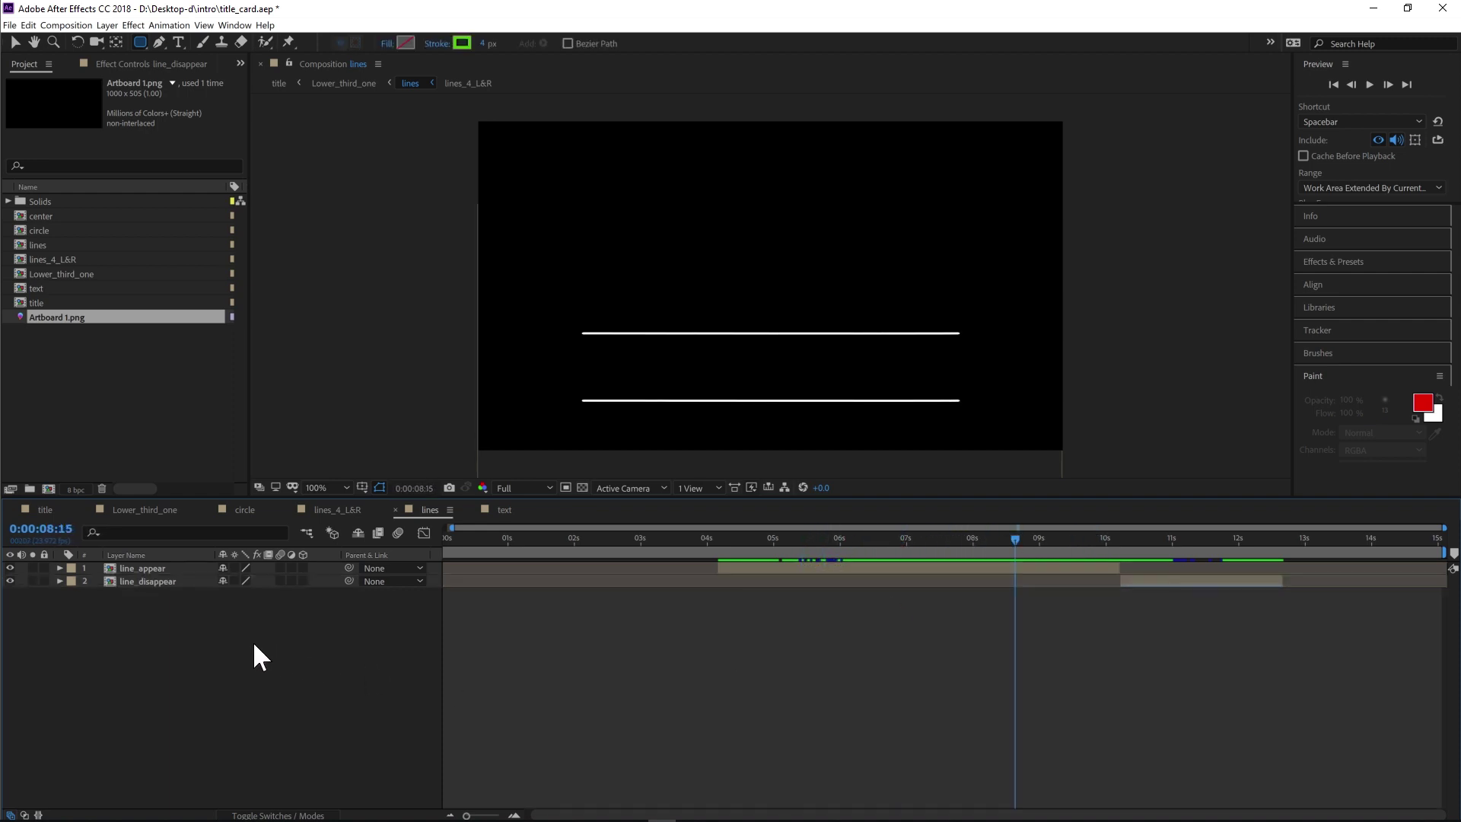
Look up the Time-Reverse Layer option for the line_disappear layer without applying it
{"action": "right_click", "coordinate": [168, 581]}
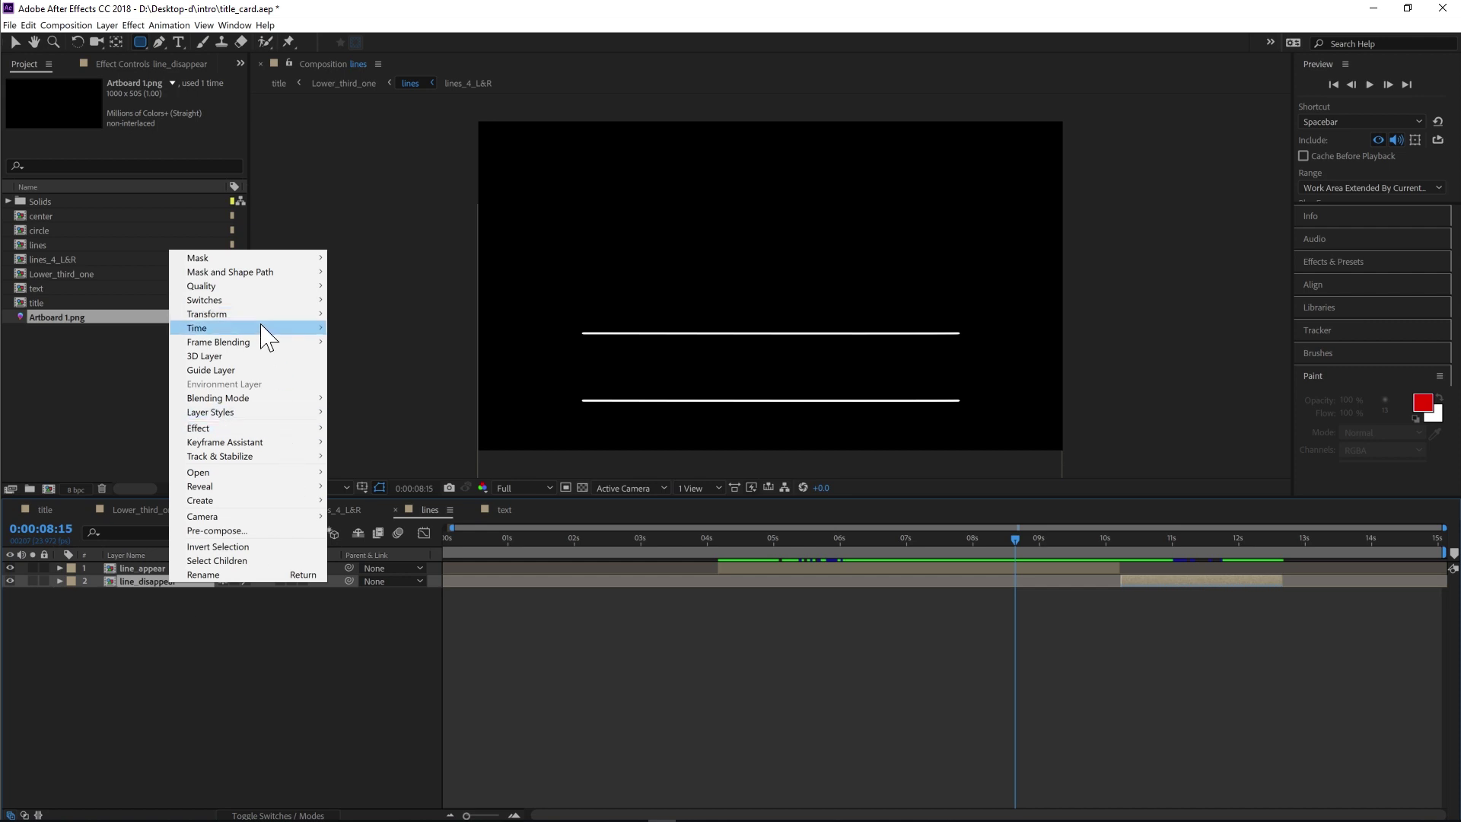
{"action": "mouse_move", "coordinate": [266, 335]}
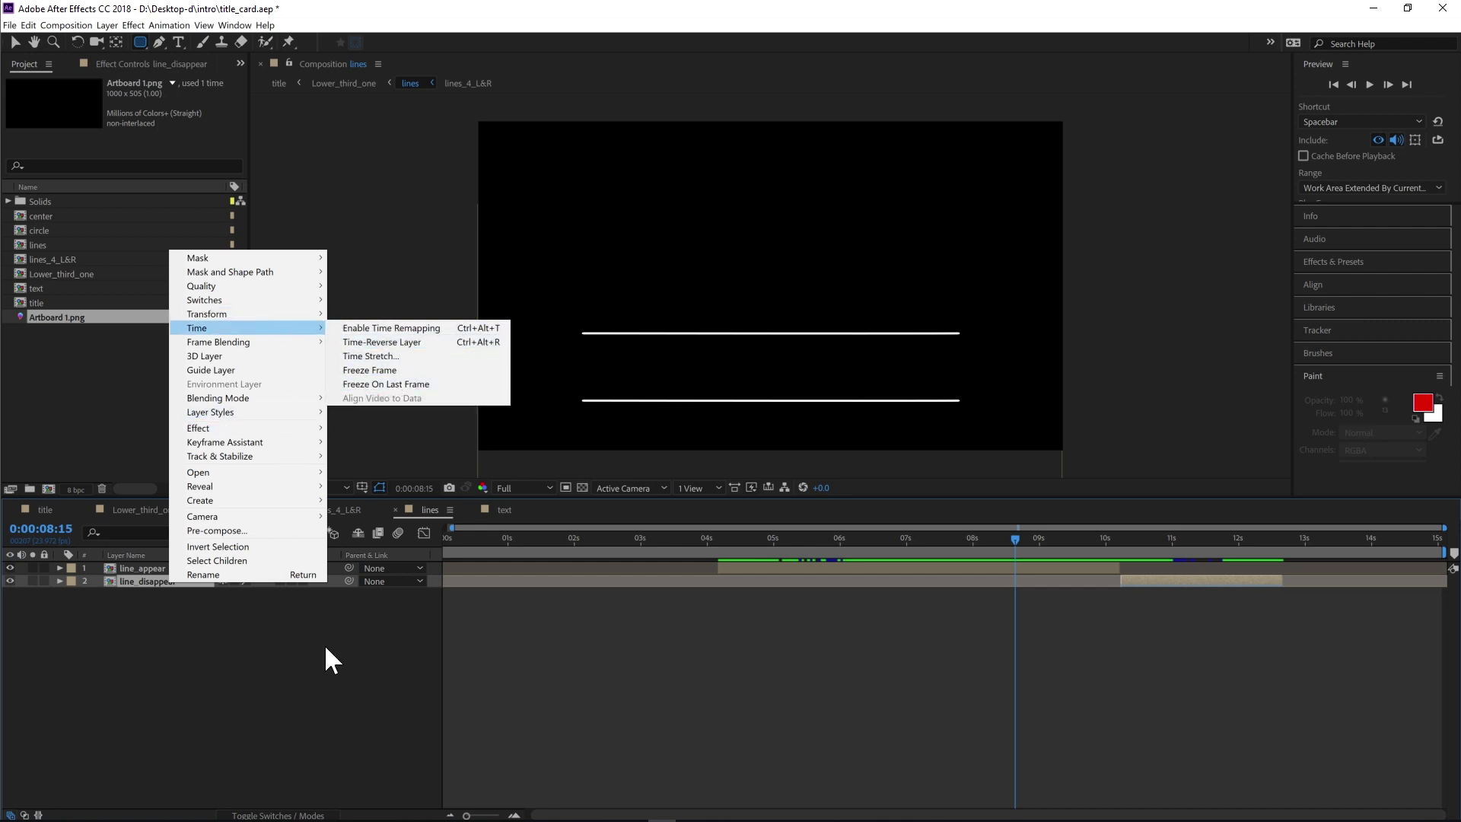
{"action": "left_click", "coordinate": [366, 673]}
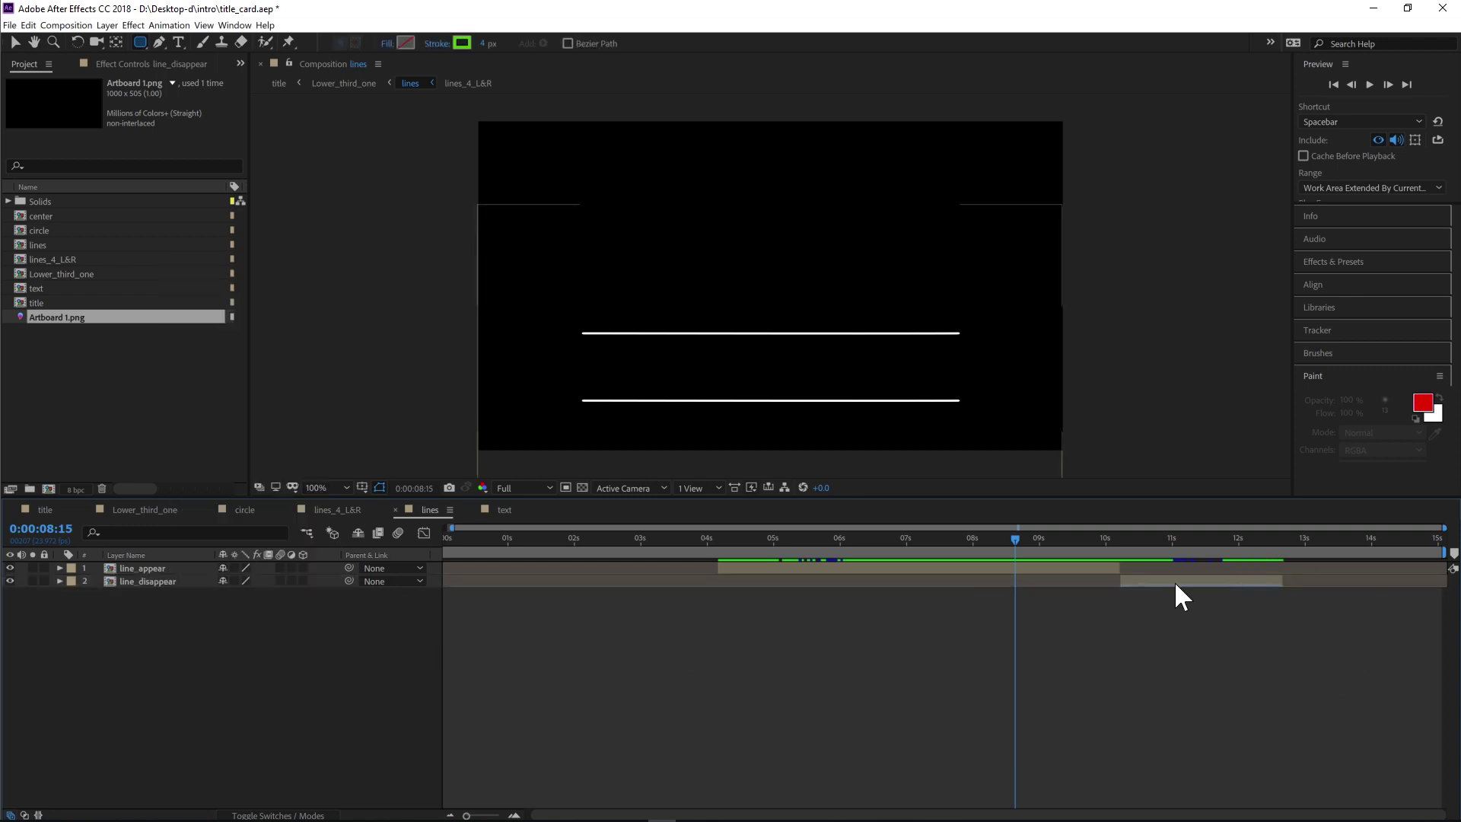
Start the work area at 0:00:04:03, preview the lines appearing and disappearing, and move to 0:00:11:20
{"action": "left_click_drag", "start_coordinate": [952, 540], "coordinate": [1135, 539]}
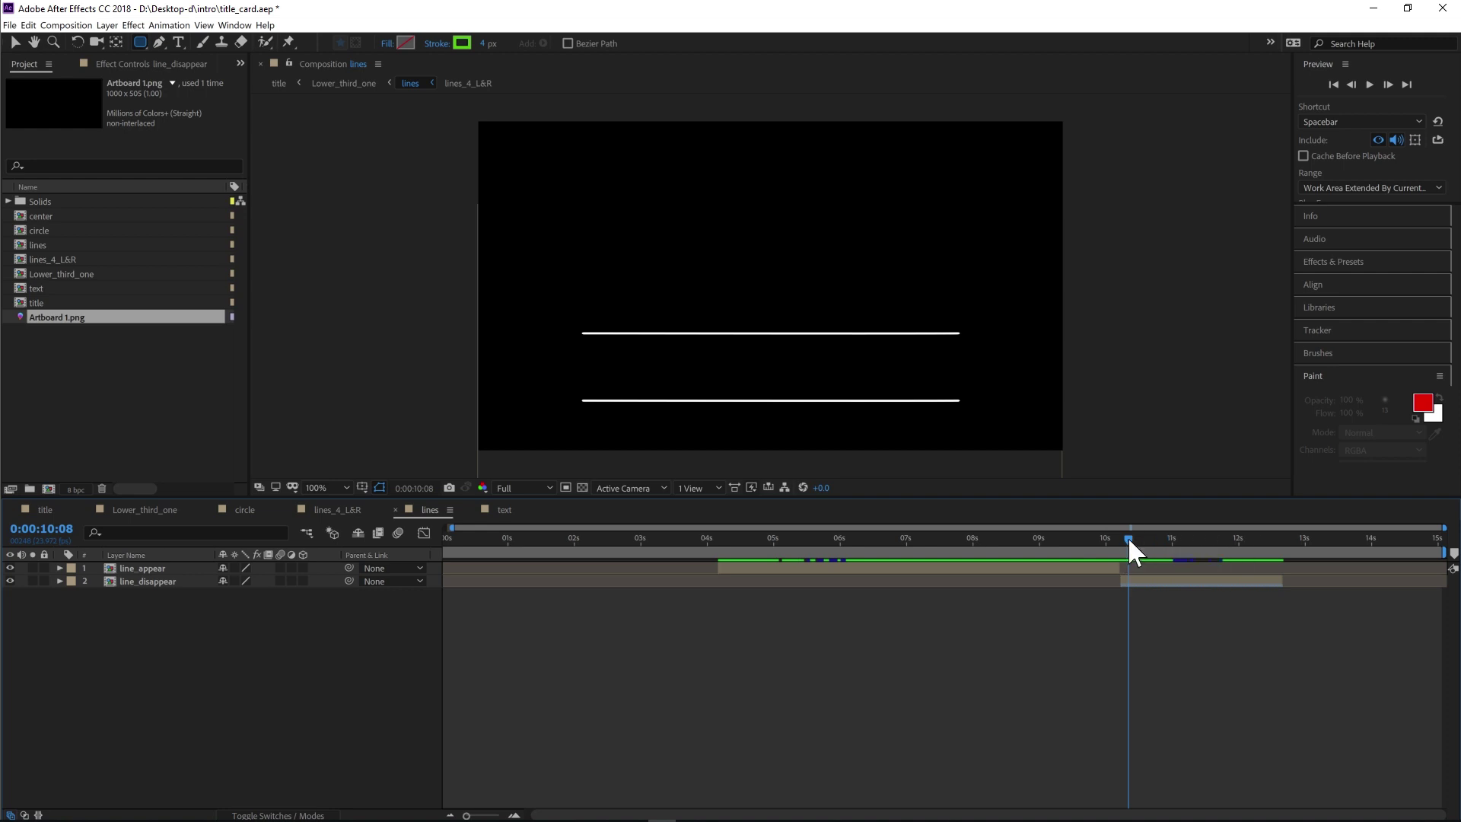
{"action": "left_click_drag", "start_coordinate": [1128, 538], "coordinate": [889, 557]}
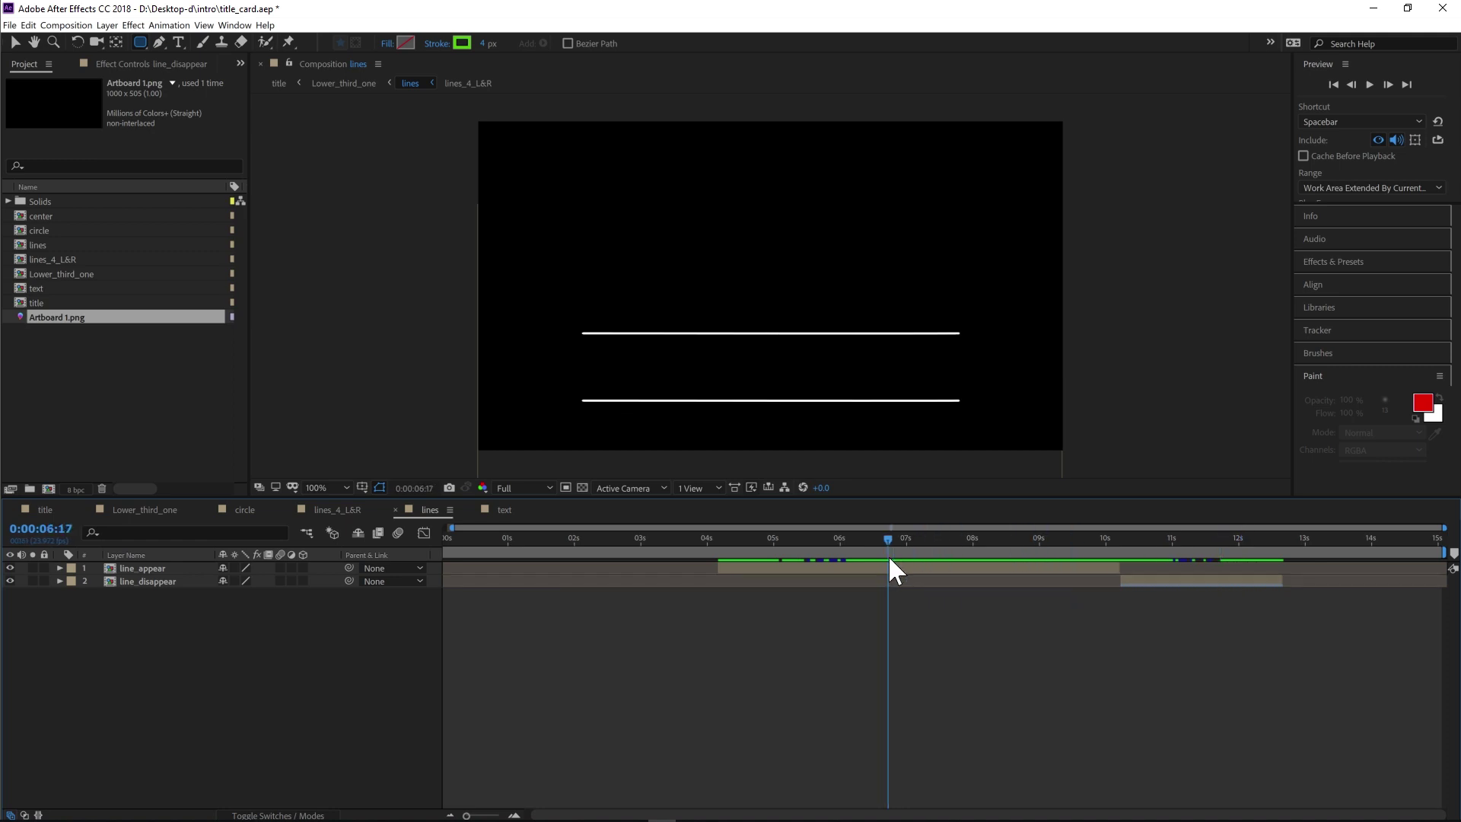
{"action": "left_click", "coordinate": [715, 538]}
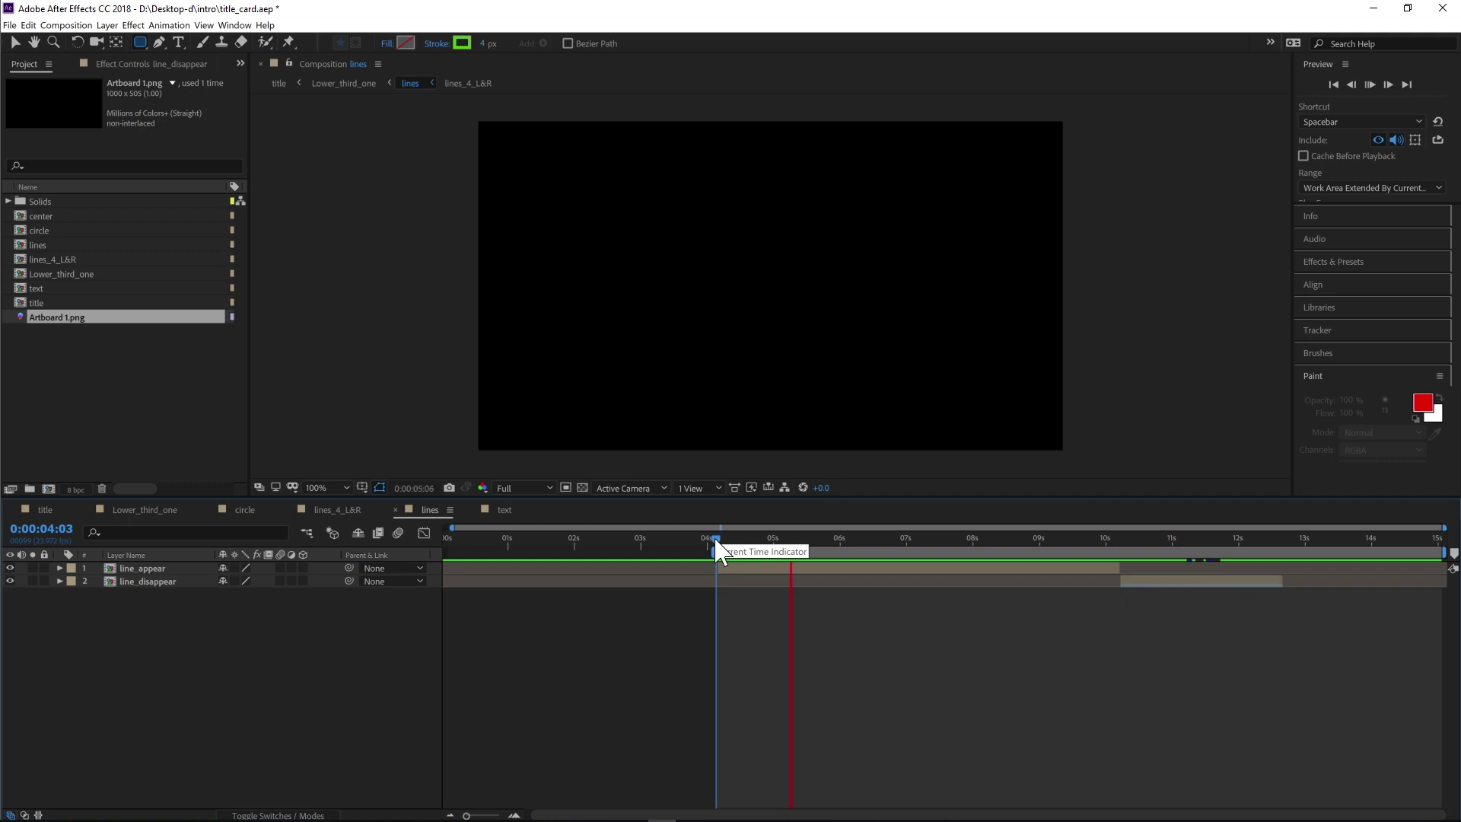
{"action": "key", "text": "space"}
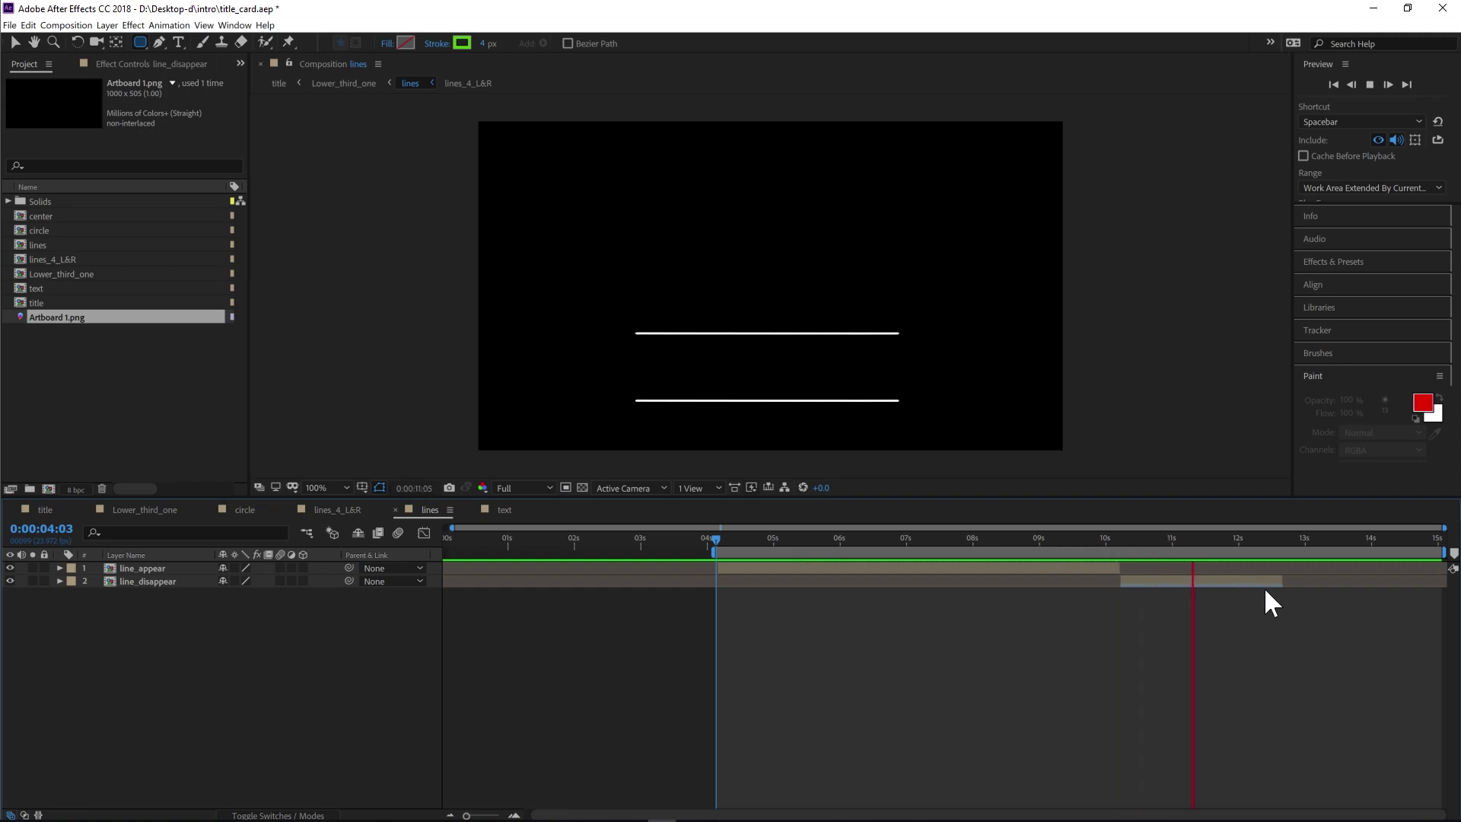
{"action": "left_click", "coordinate": [1229, 538]}
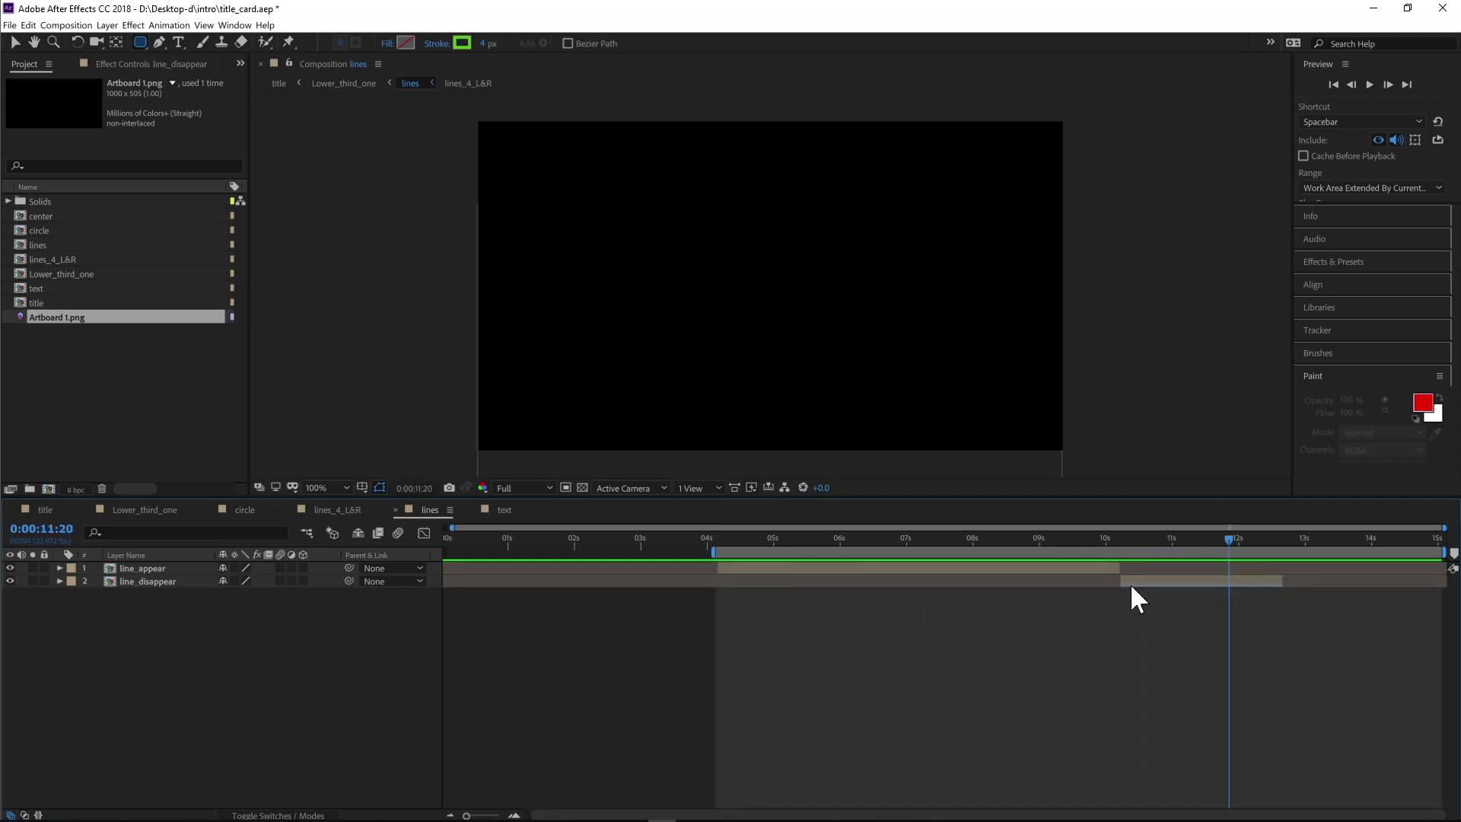
Open the text composition and scrub to 0:00:06:20 to view the title text
{"action": "left_click", "coordinate": [501, 510]}
{"action": "left_click", "coordinate": [482, 539]}
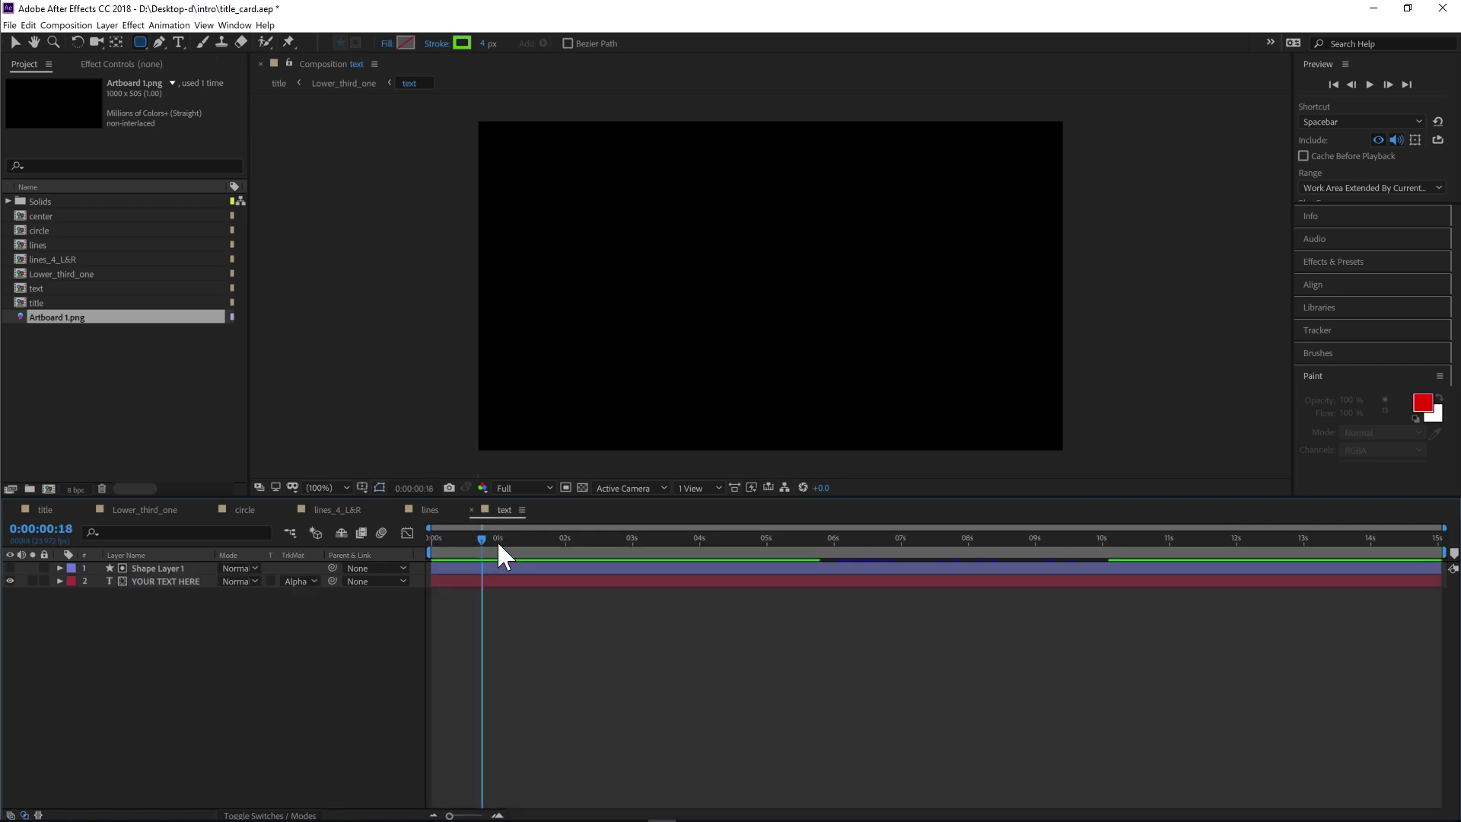
{"action": "left_click_drag", "start_coordinate": [498, 543], "coordinate": [890, 553]}
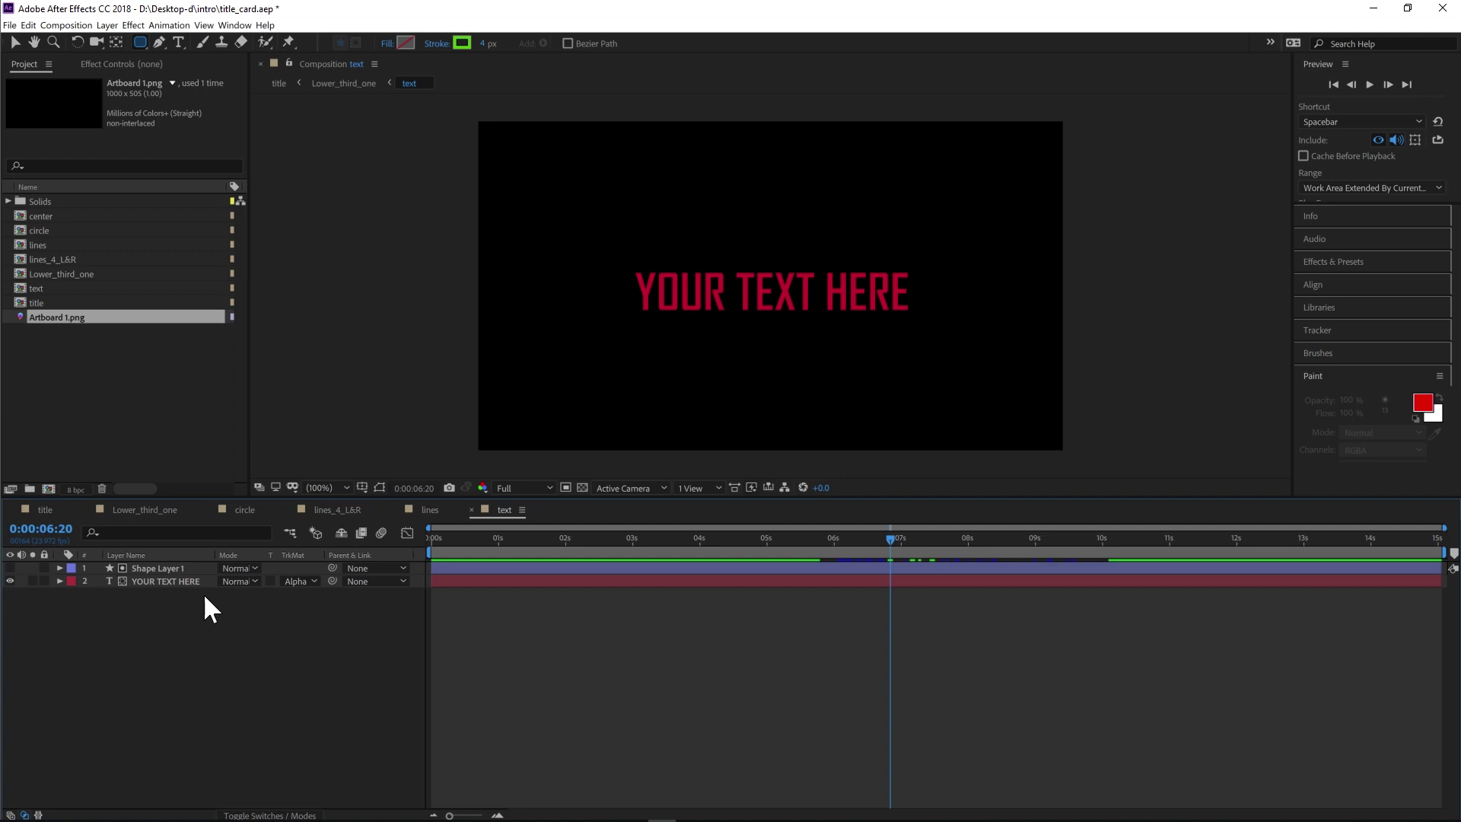
Briefly toggle Shape Layer 1's visibility and review the YOUR TEXT HERE layer's track matte options without changing them
{"action": "left_click", "coordinate": [159, 569]}
{"action": "left_click", "coordinate": [10, 568]}
{"action": "left_click", "coordinate": [10, 568]}
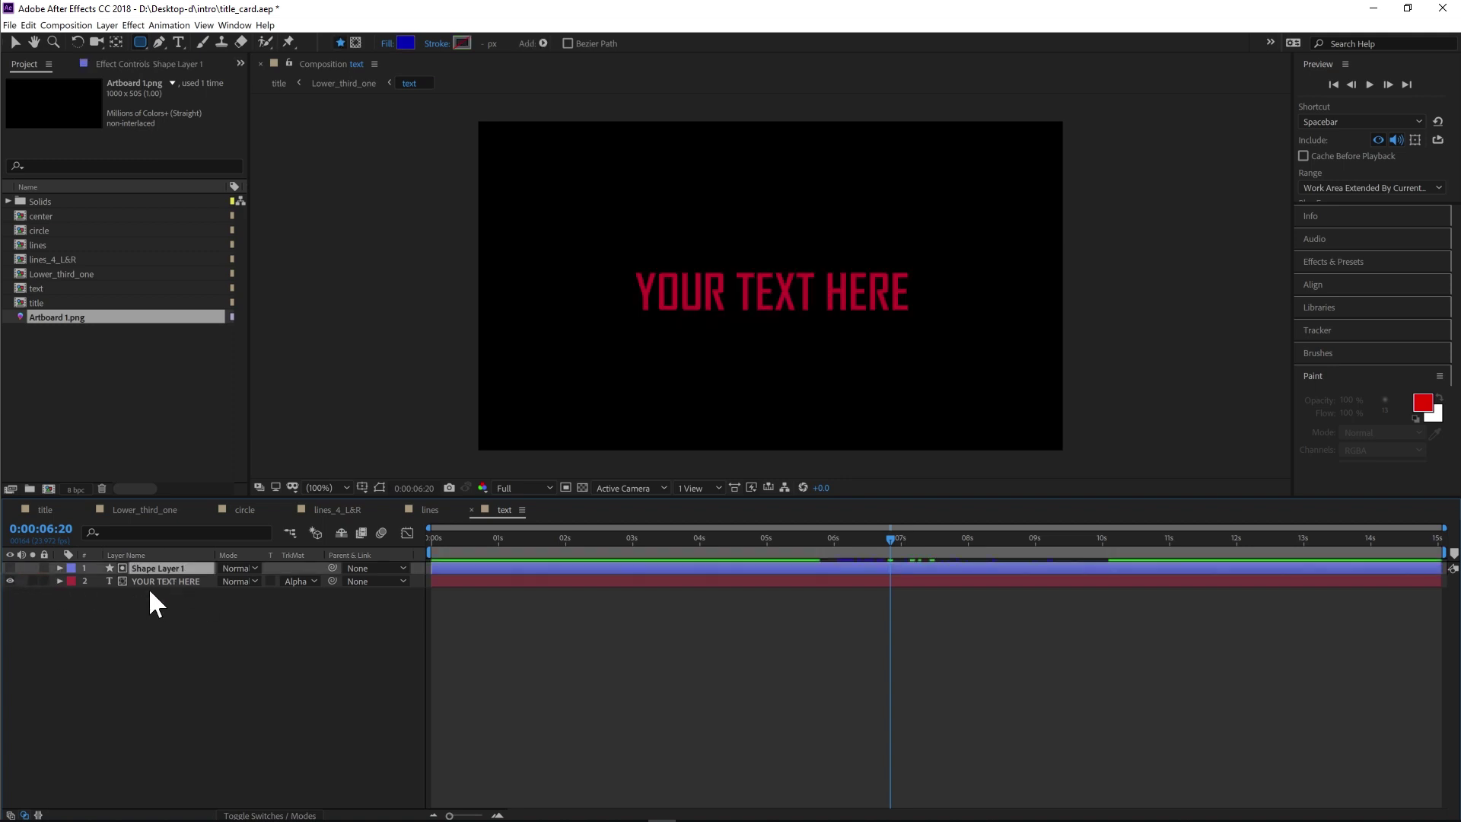
{"action": "left_click", "coordinate": [303, 582]}
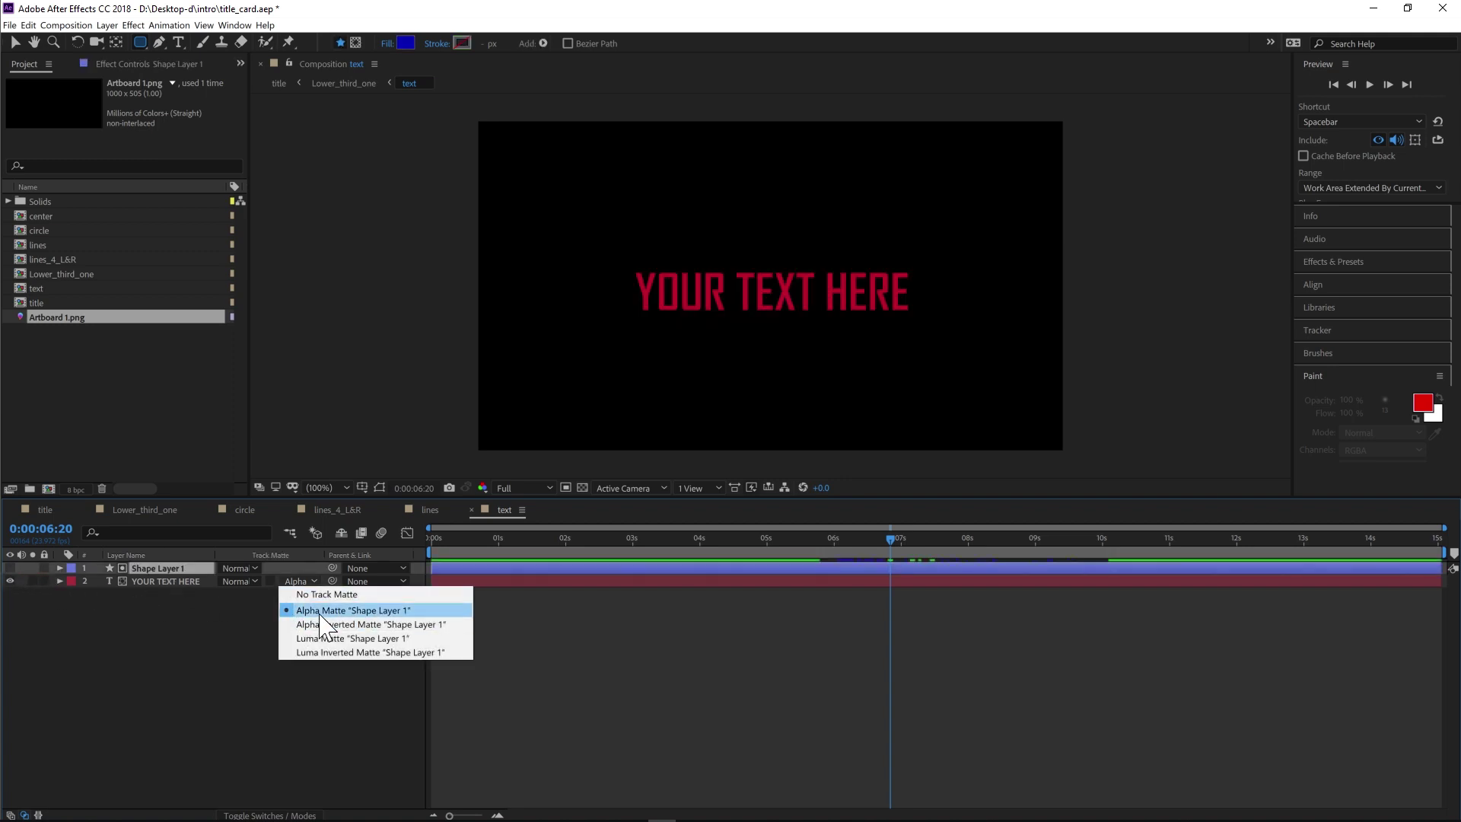
{"action": "left_click", "coordinate": [164, 624]}
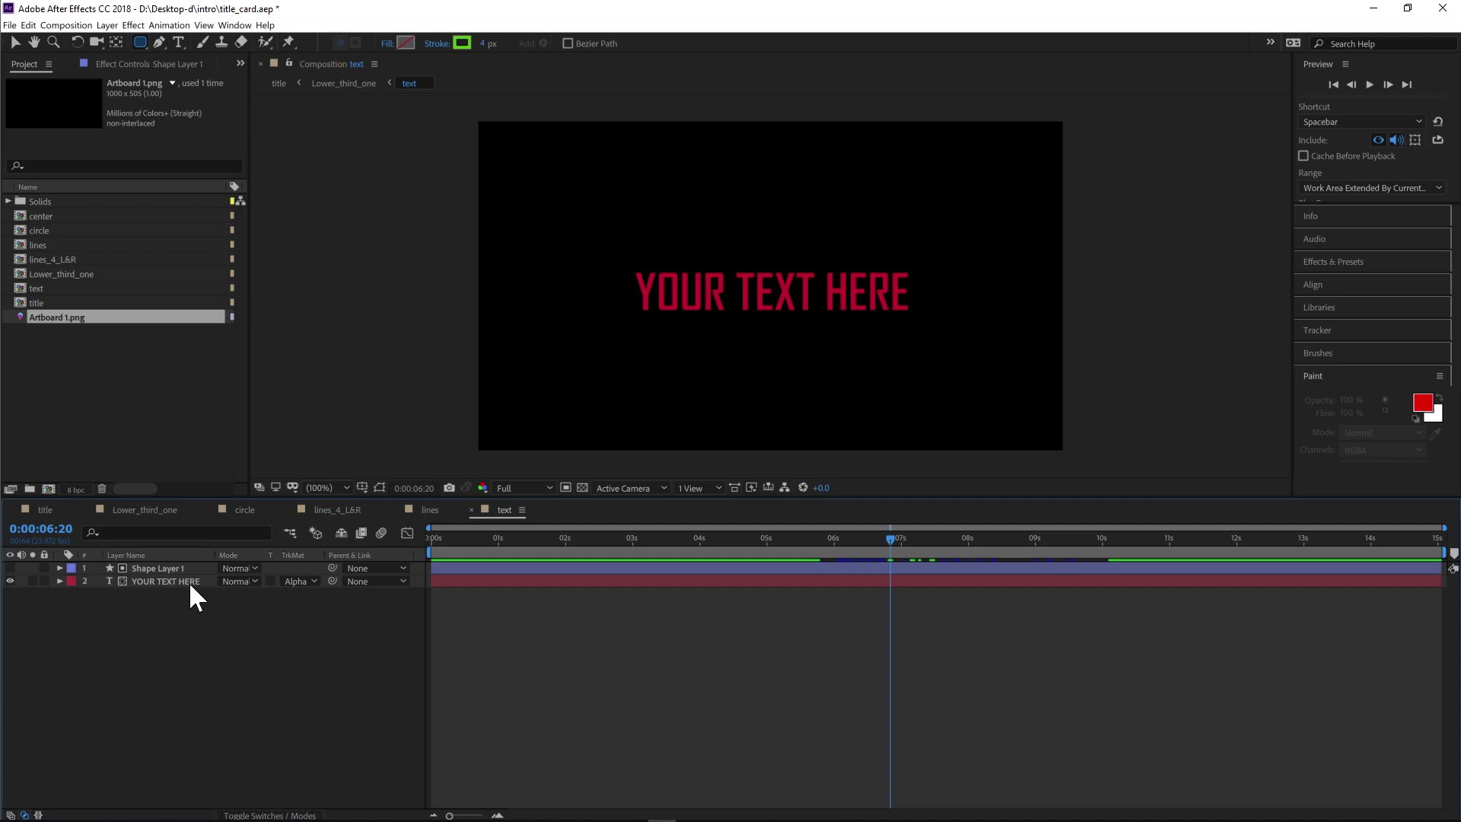
Select Shape Layer 1 and make it visible to reveal the blue matte rectangle
{"action": "left_click", "coordinate": [157, 569]}
{"action": "left_click", "coordinate": [10, 569]}
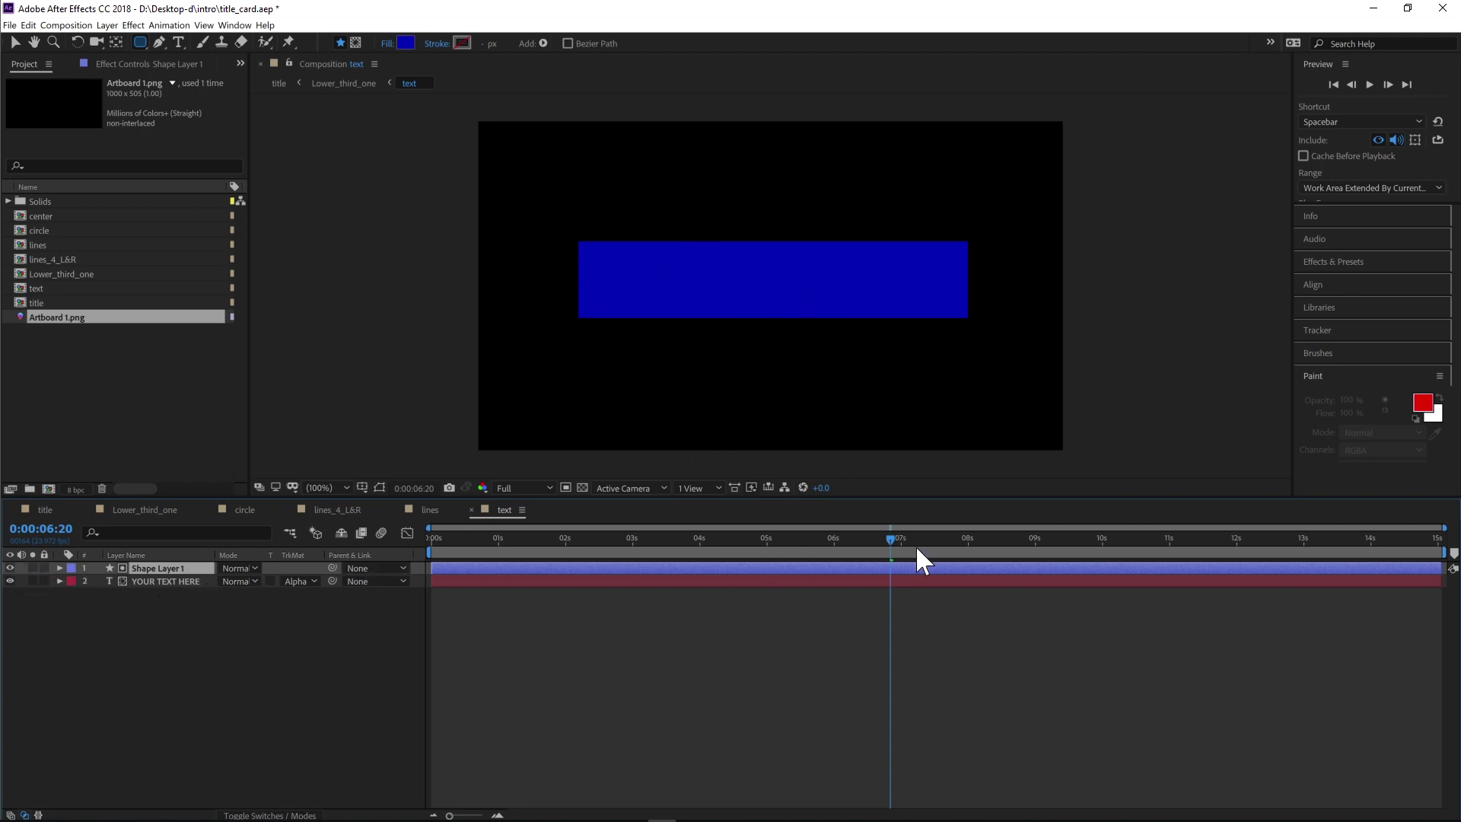
Remove the track matte from YOUR TEXT HERE, show Shape Layer 1, and scrub between 0:00:05:16 and 0:00:07:02 to view both layers
{"action": "left_click", "coordinate": [300, 581]}
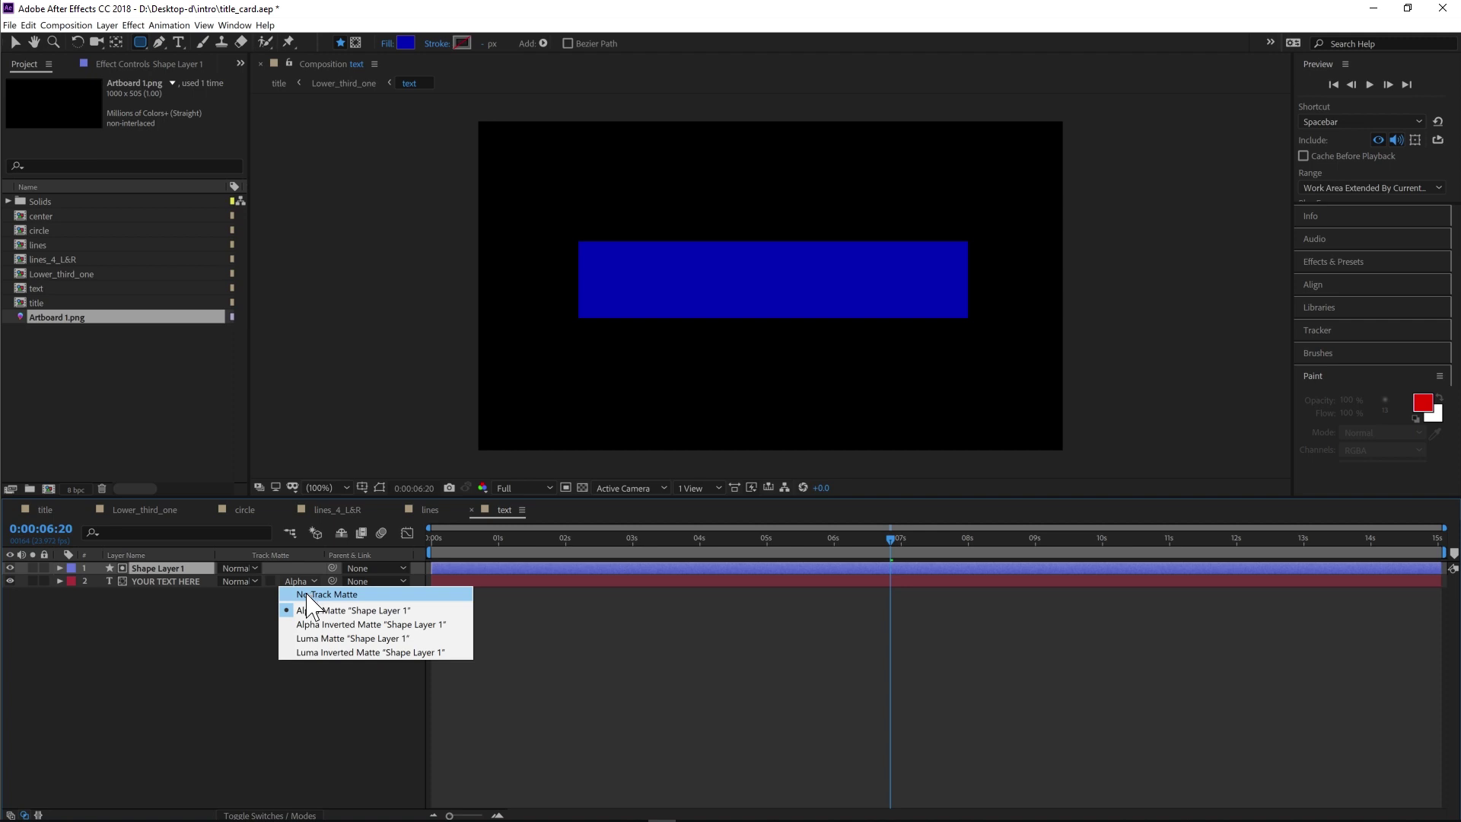
{"action": "left_click", "coordinate": [308, 596]}
{"action": "left_click", "coordinate": [11, 568]}
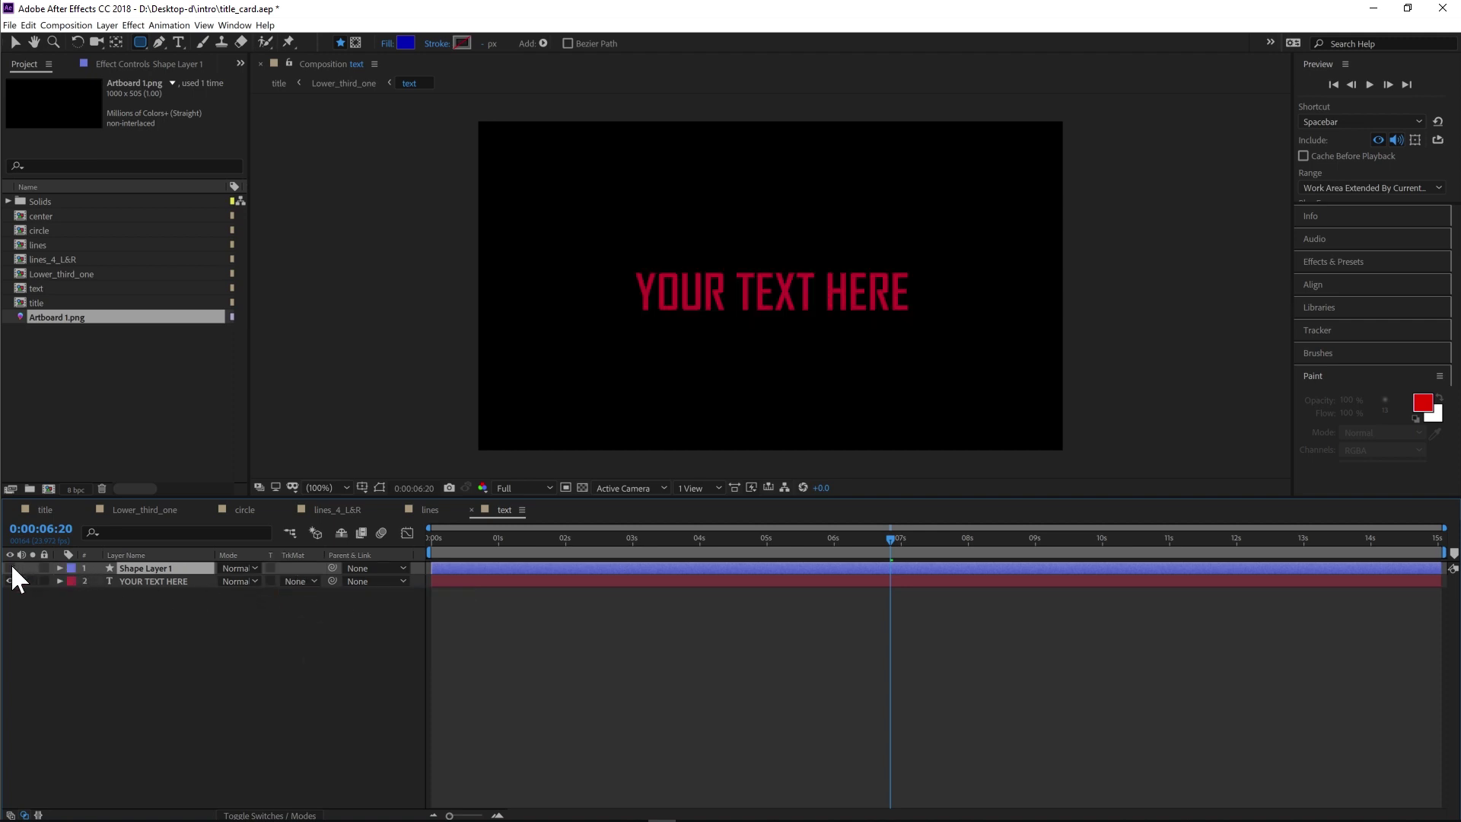
{"action": "left_click", "coordinate": [11, 568]}
{"action": "left_click_drag", "start_coordinate": [889, 540], "coordinate": [812, 541]}
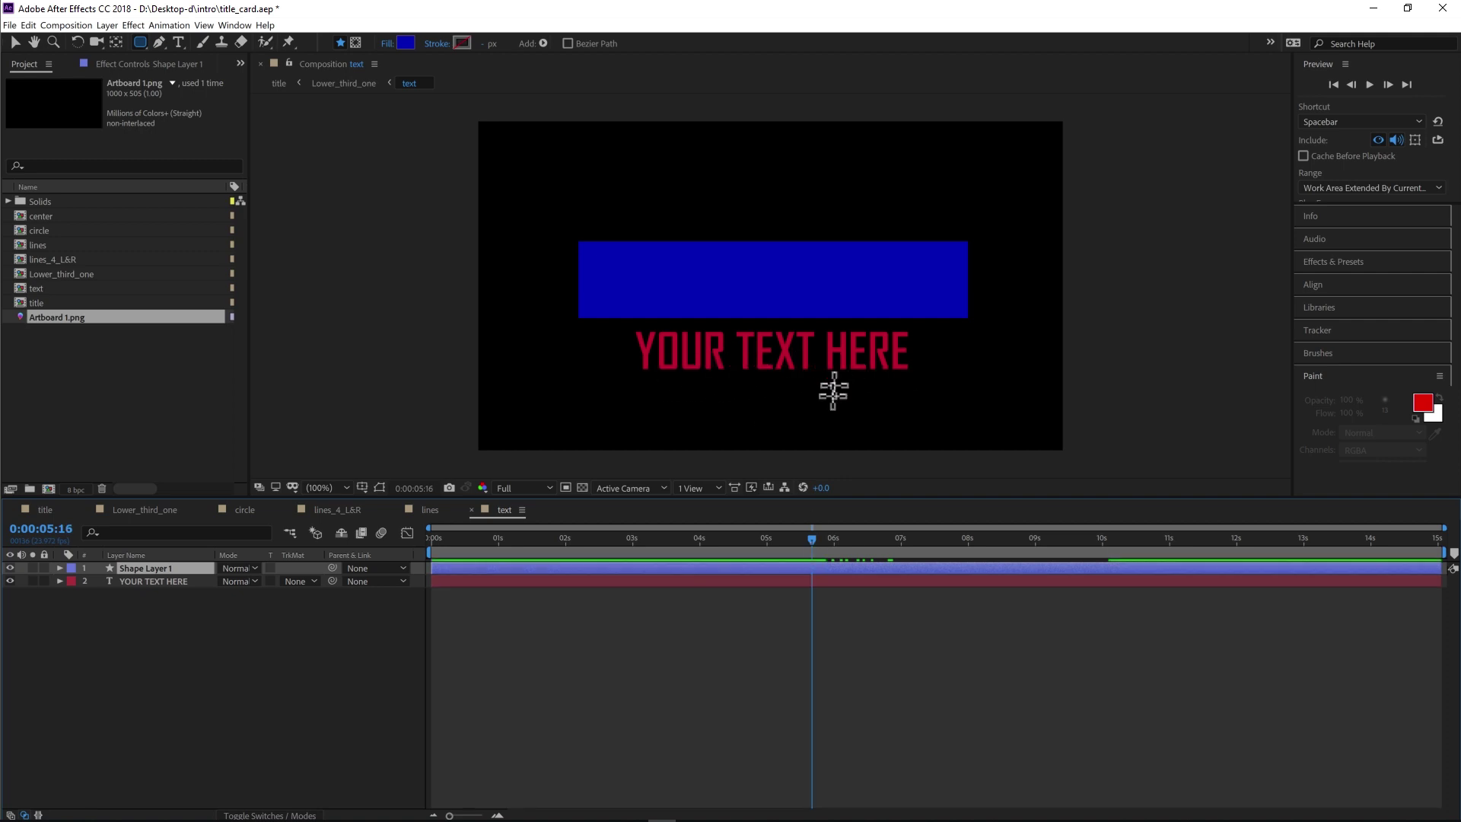
{"action": "left_click_drag", "start_coordinate": [819, 536], "coordinate": [907, 538]}
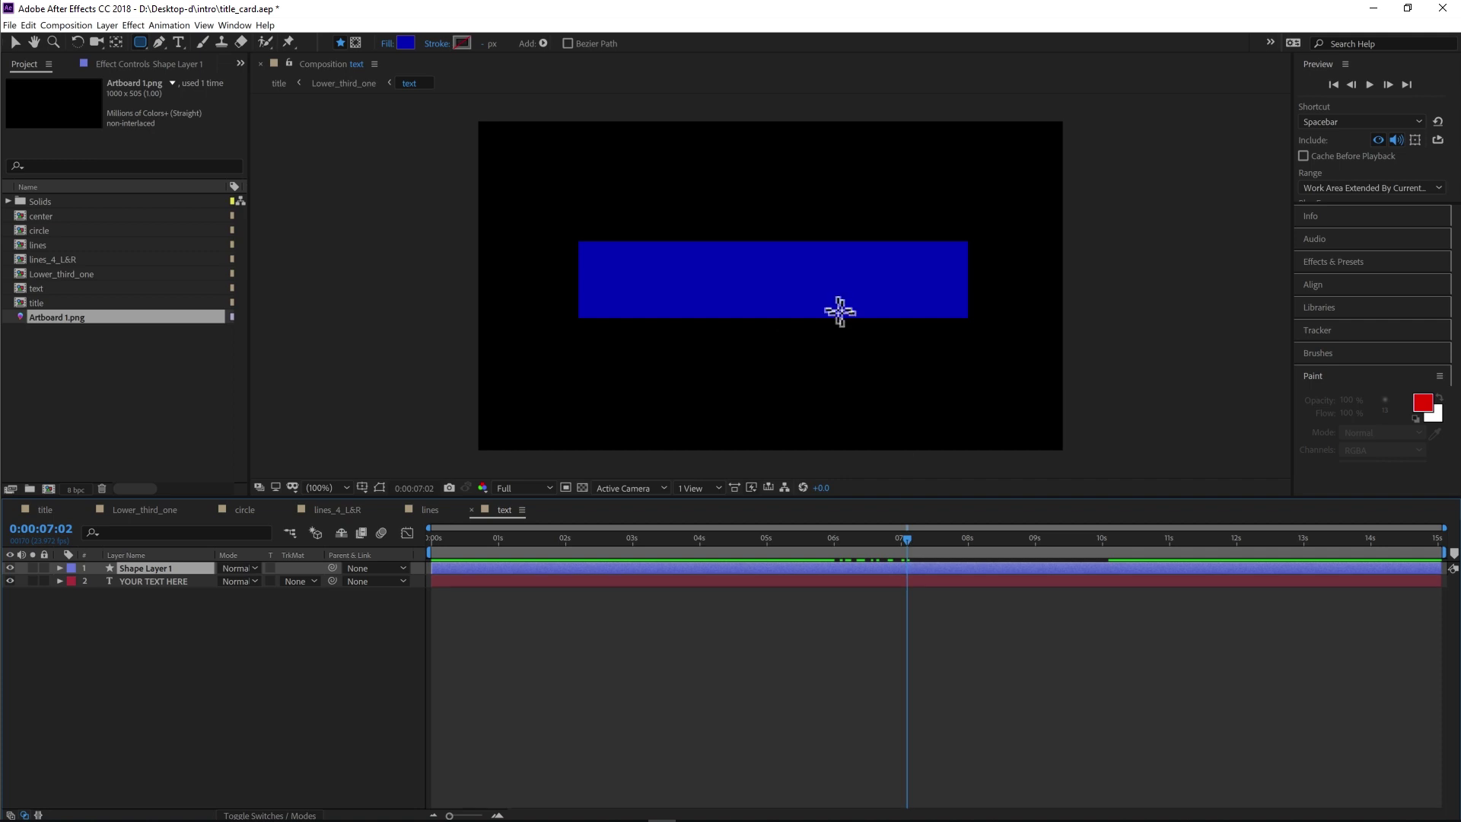
Set the YOUR TEXT HERE layer's track matte to Alpha Matte "Shape Layer 1" and scrub to 0:00:06:16
{"action": "left_click", "coordinate": [304, 582]}
{"action": "left_click", "coordinate": [327, 607]}
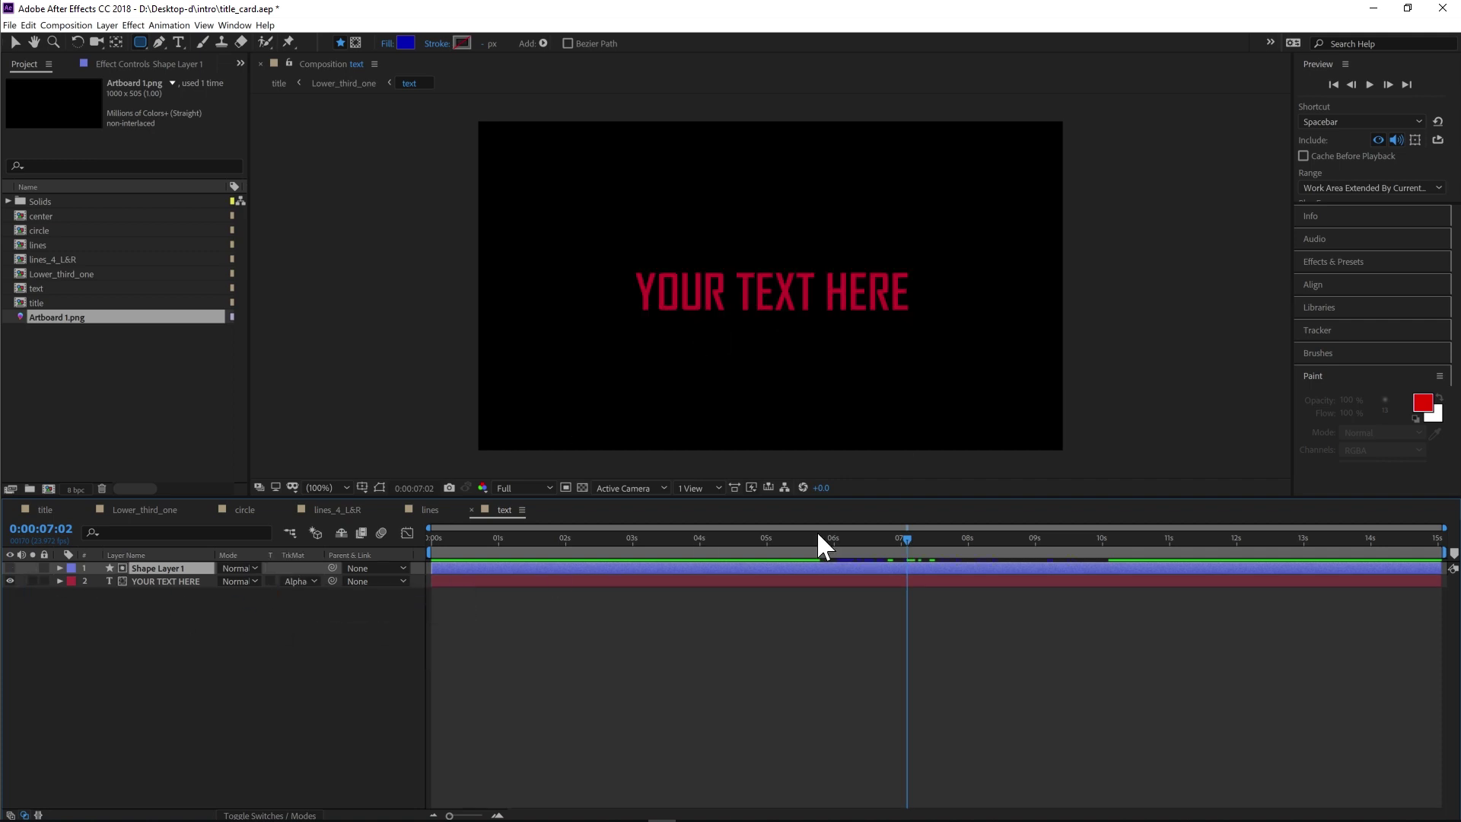
{"action": "mouse_move", "coordinate": [907, 536]}
{"action": "left_mouse_down"}
{"action": "mouse_move", "coordinate": [1026, 541]}
{"action": "mouse_move", "coordinate": [880, 546]}
{"action": "left_mouse_up"}
Expand the YOUR TEXT HERE layer's Transform properties and select all of its Position keyframes
{"action": "left_click", "coordinate": [59, 581]}
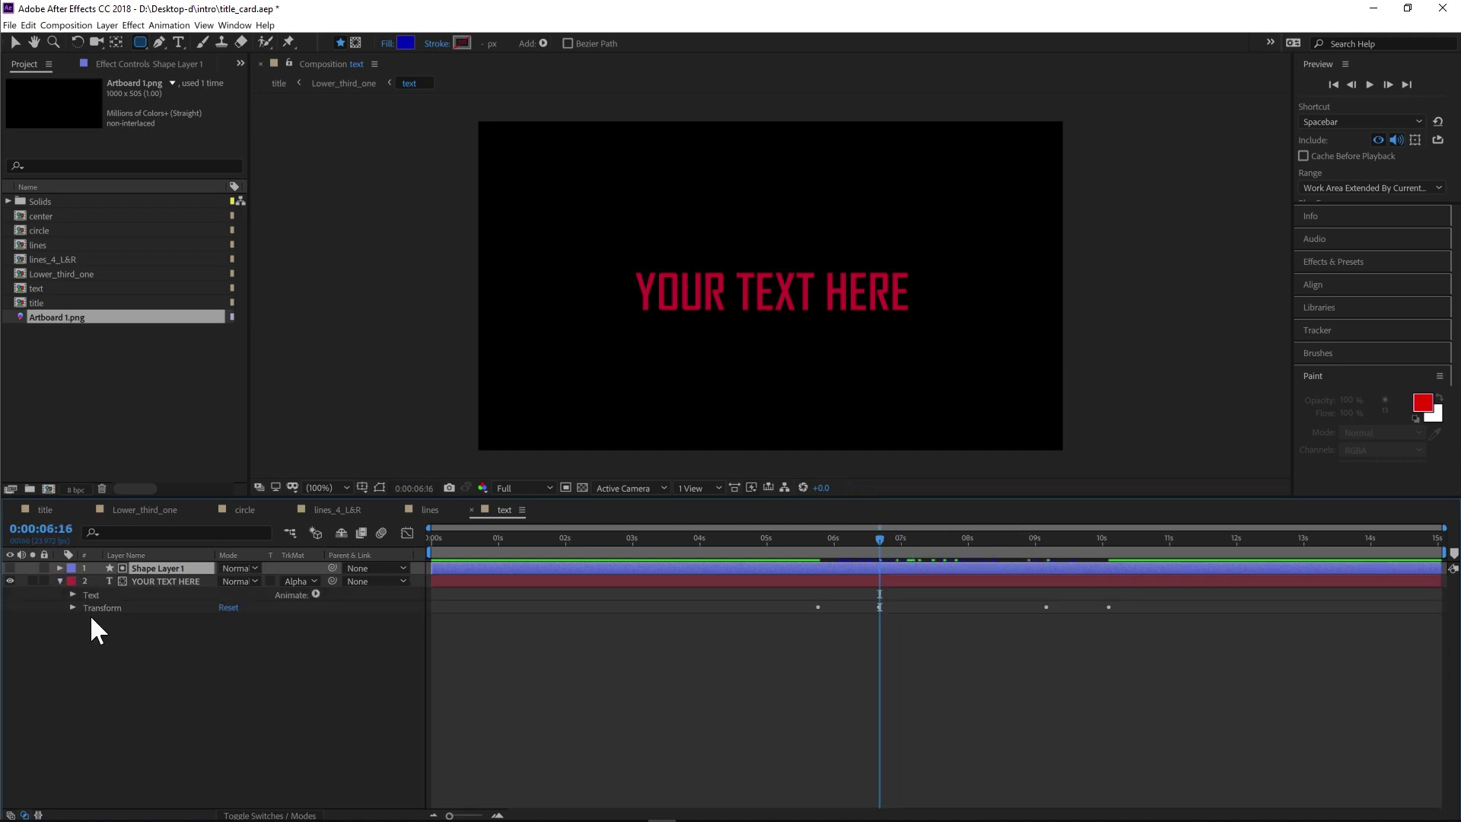
{"action": "left_click", "coordinate": [73, 607]}
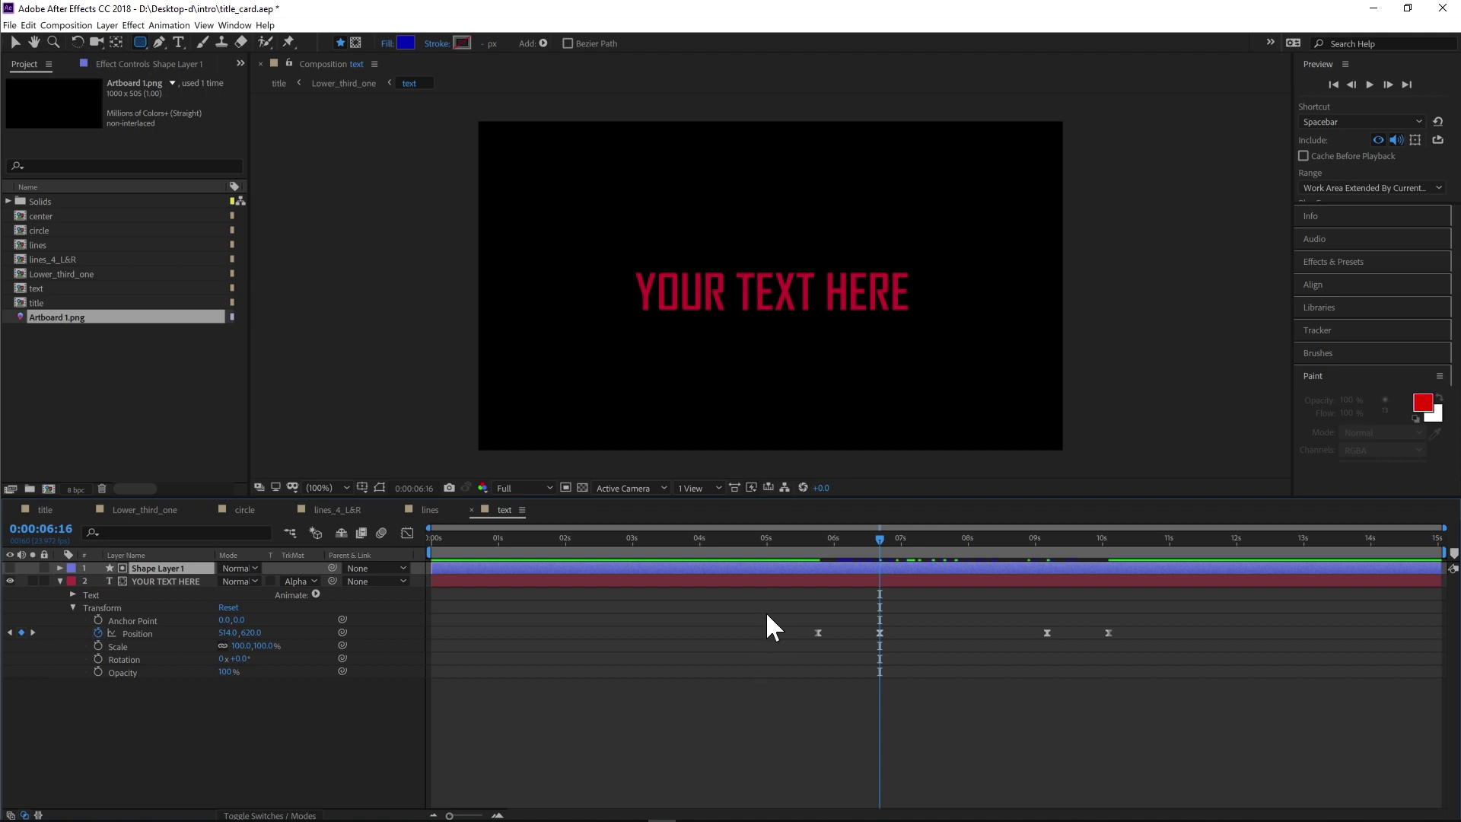
{"action": "left_click_drag", "start_coordinate": [783, 604], "coordinate": [1070, 649]}
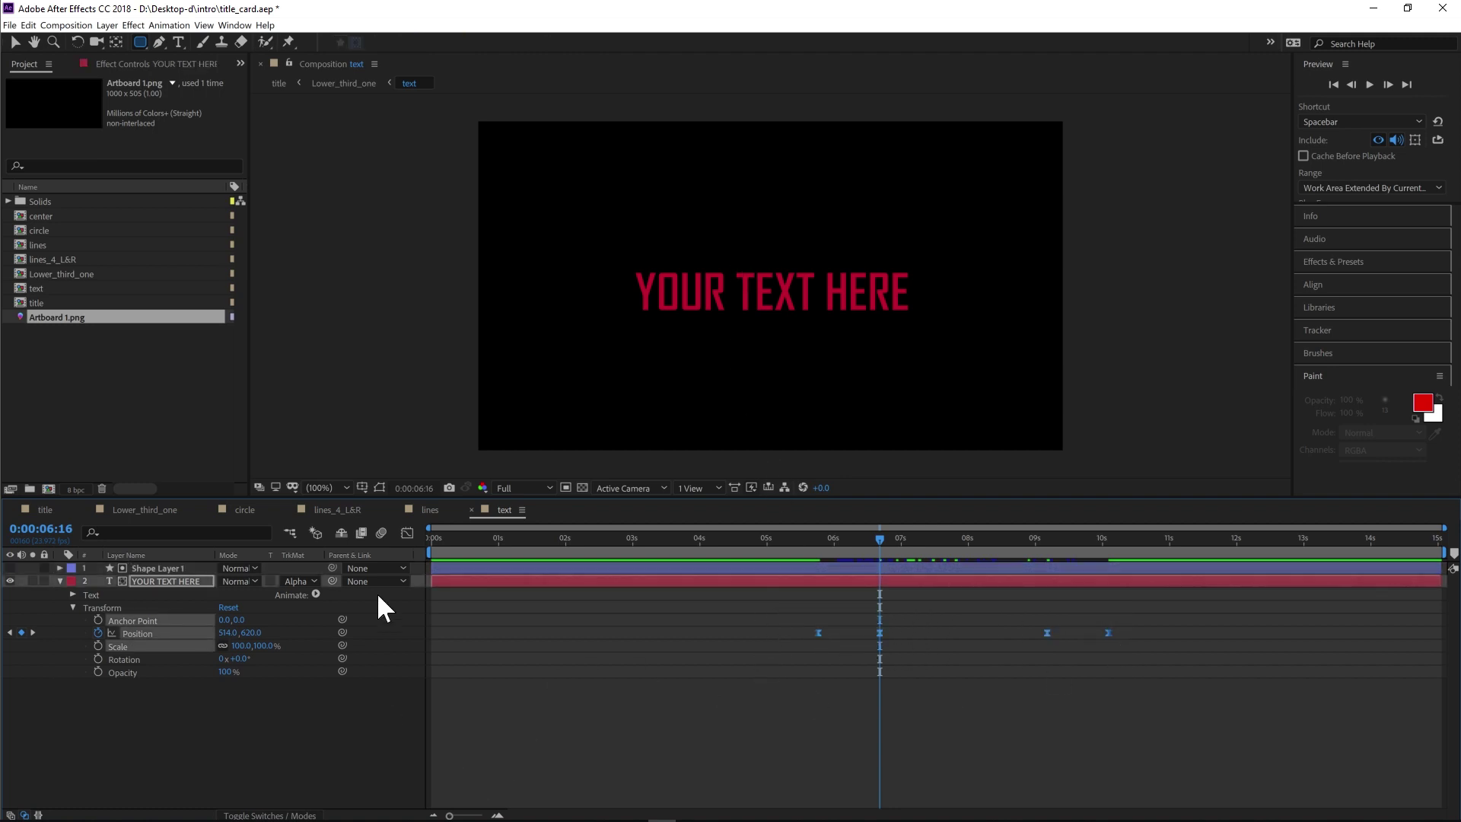
Display the Position keyframes in the Graph Editor, examine both speed curves, and deselect the layer
{"action": "key", "text": "shift+F3"}
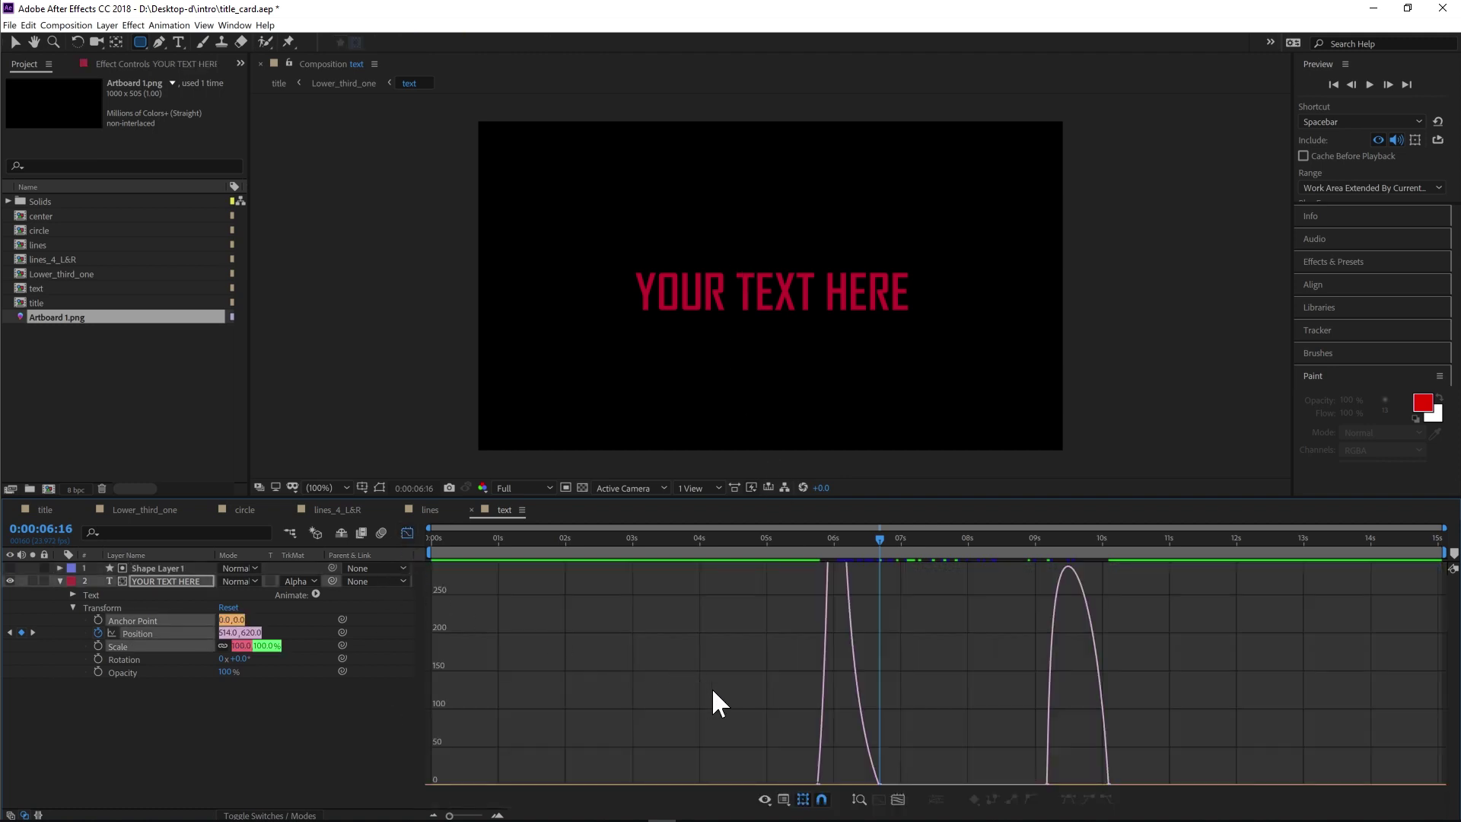
{"action": "scroll", "coordinate": [711, 687], "scroll_direction": "up", "scroll_amount": 5}
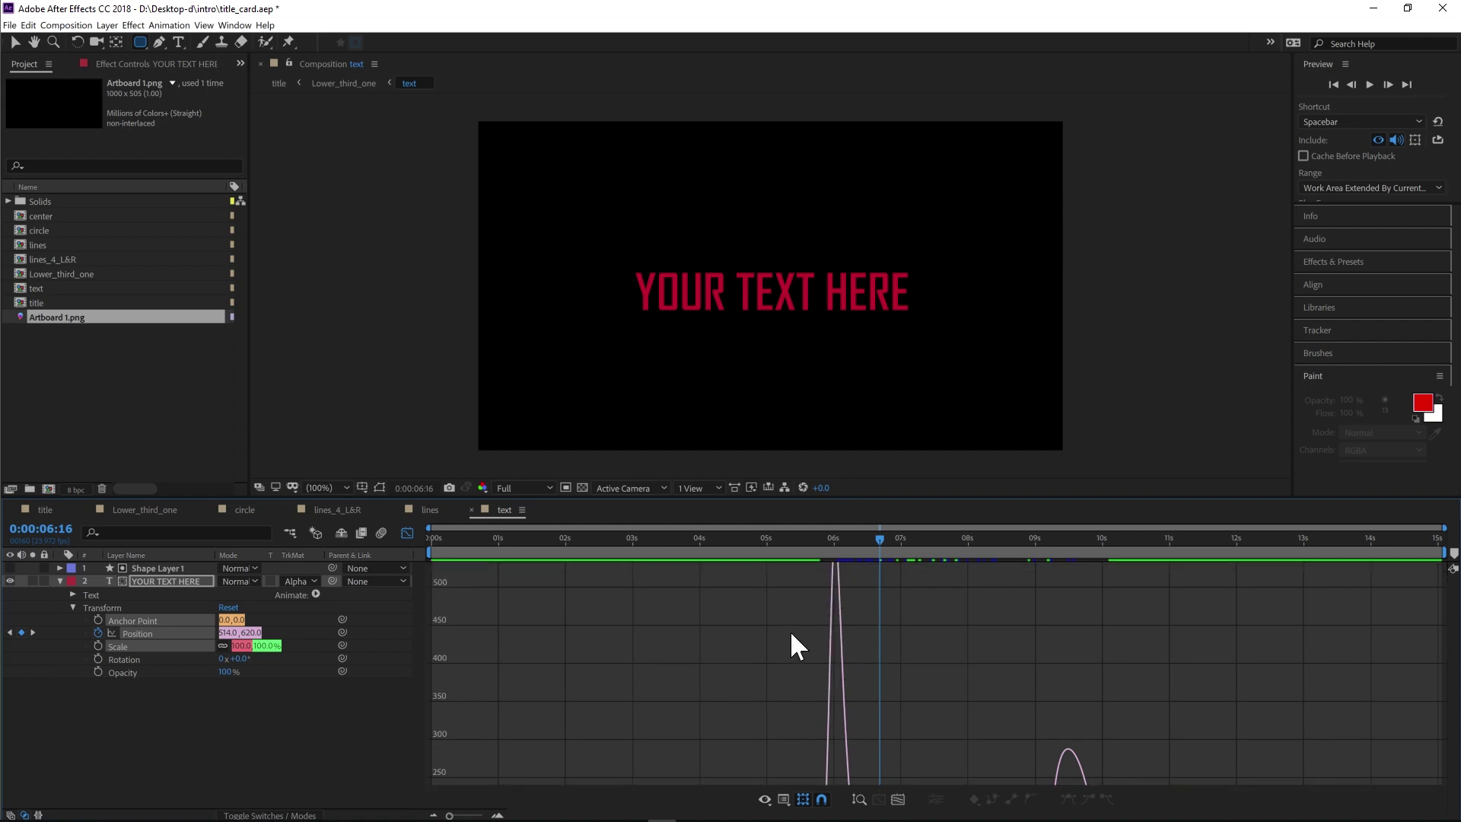
{"action": "scroll", "coordinate": [792, 634], "scroll_direction": "down", "scroll_amount": 6}
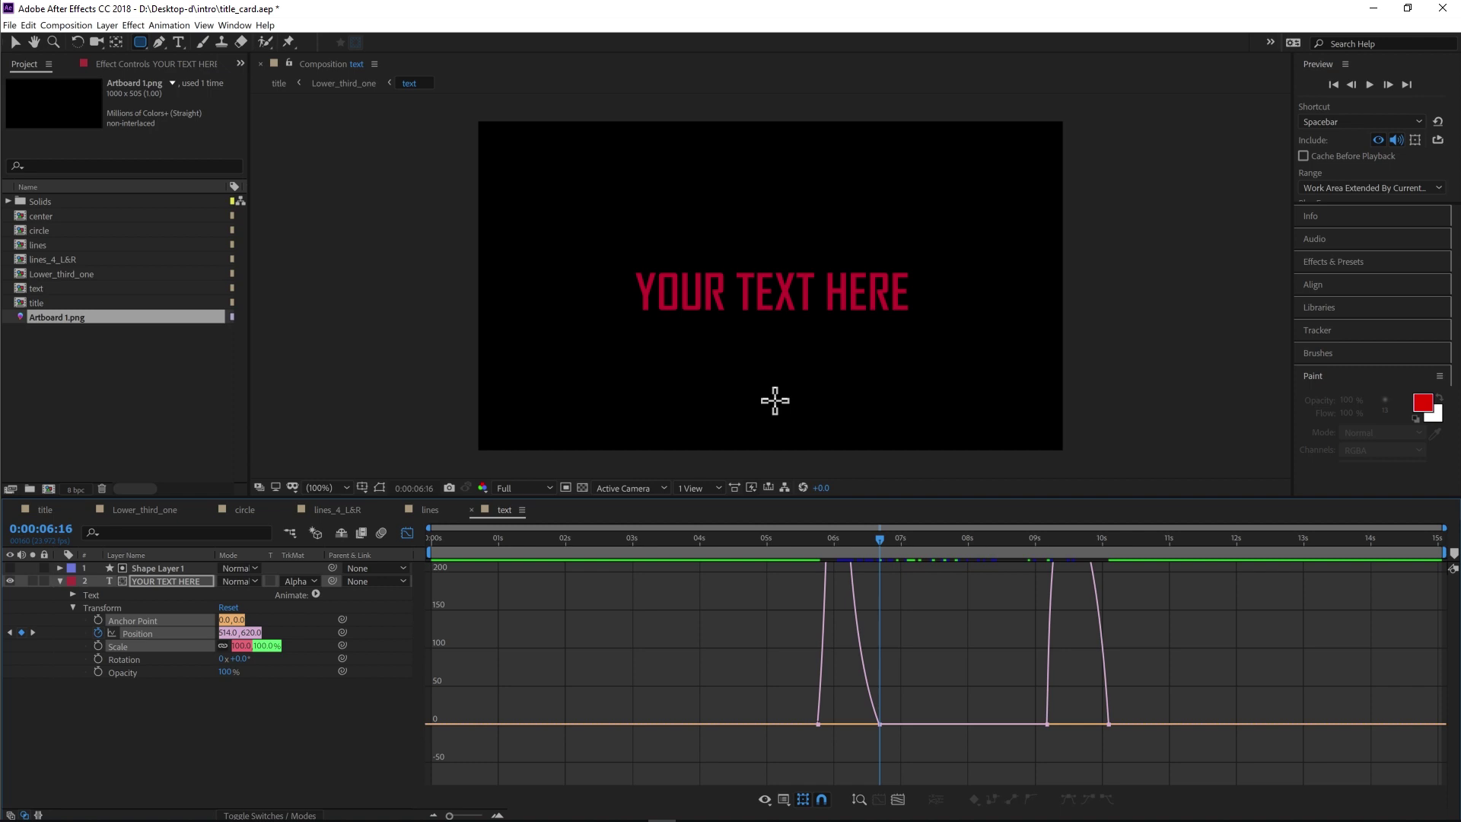
{"action": "scroll", "coordinate": [1015, 648], "scroll_direction": "up", "scroll_amount": 2}
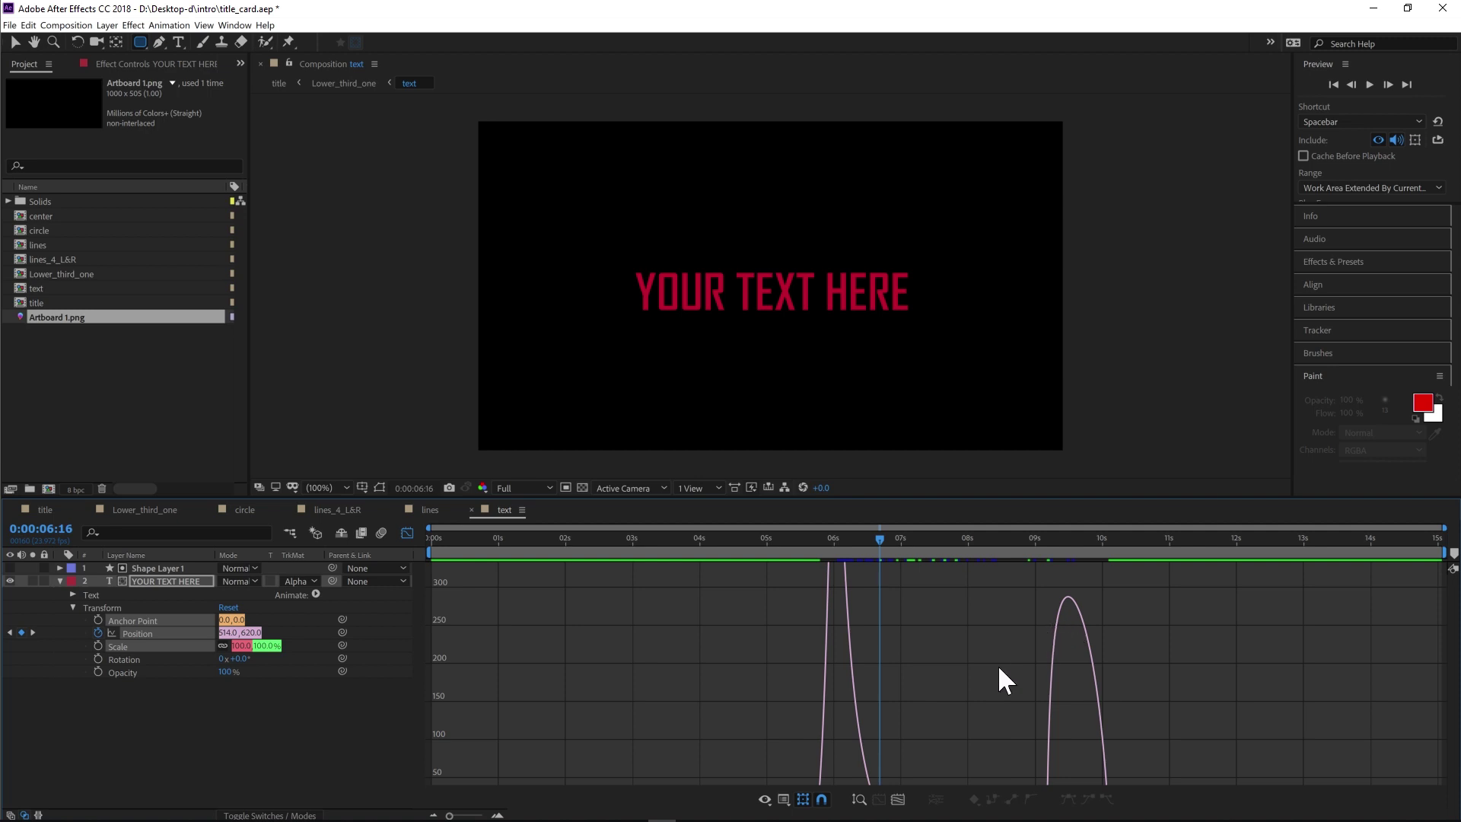
{"action": "scroll", "coordinate": [998, 664], "scroll_direction": "down", "scroll_amount": 1}
{"action": "left_click", "coordinate": [270, 733]}
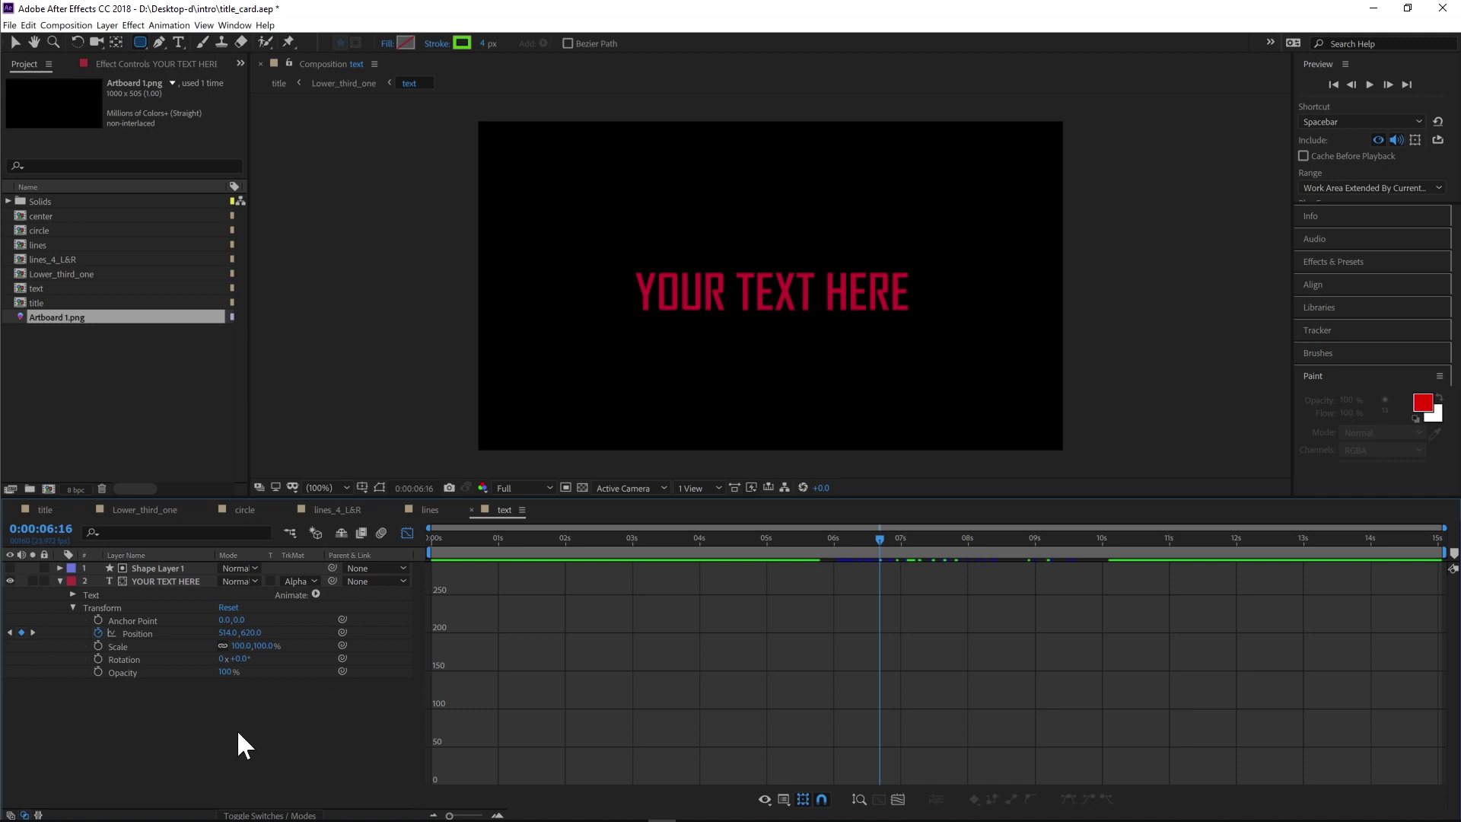
Open the title composition and preview the intro from about 3 seconds
{"action": "left_click", "coordinate": [44, 509]}
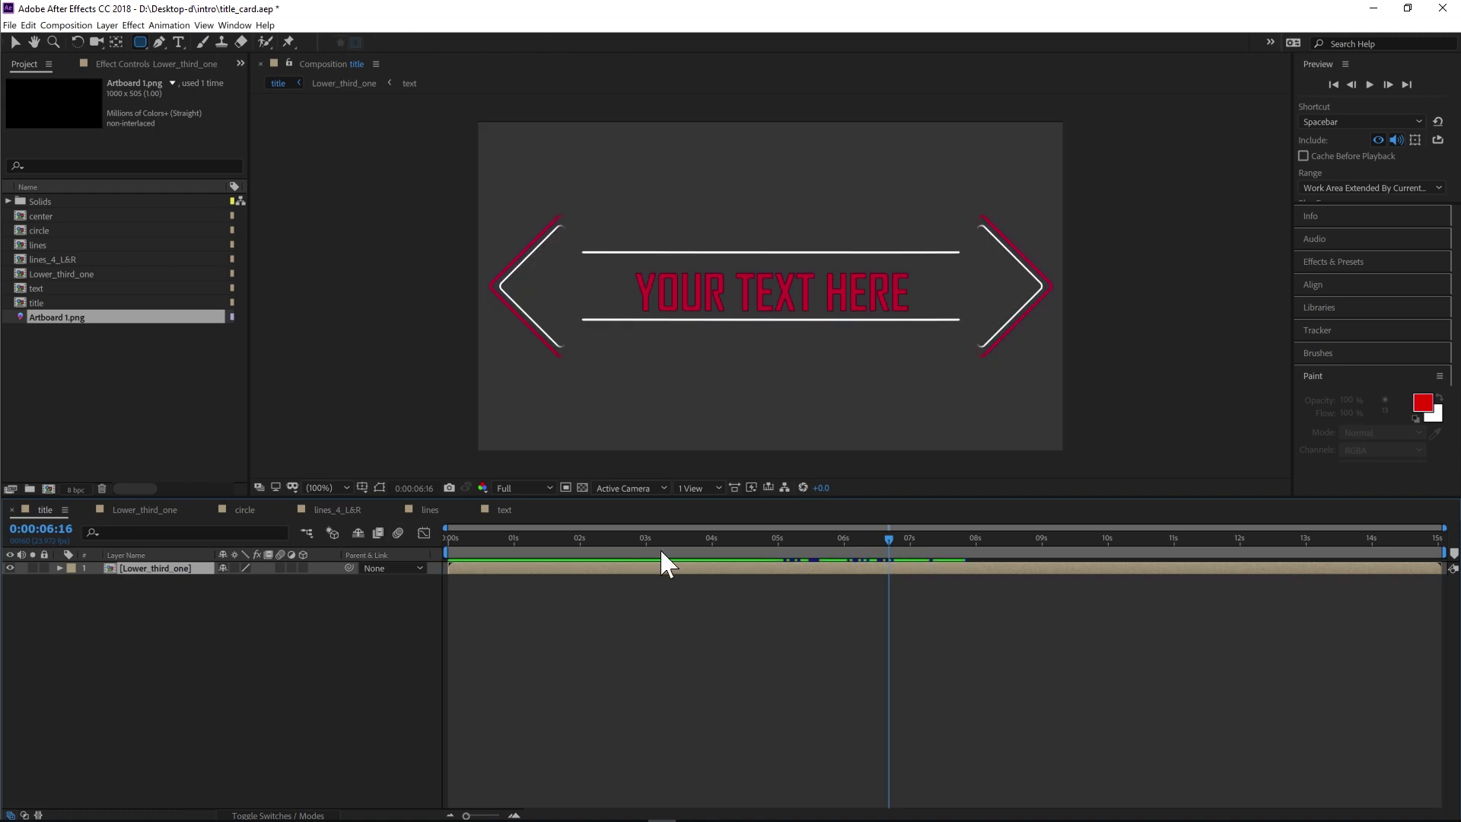
{"action": "left_click", "coordinate": [652, 540]}
{"action": "key", "text": "space"}
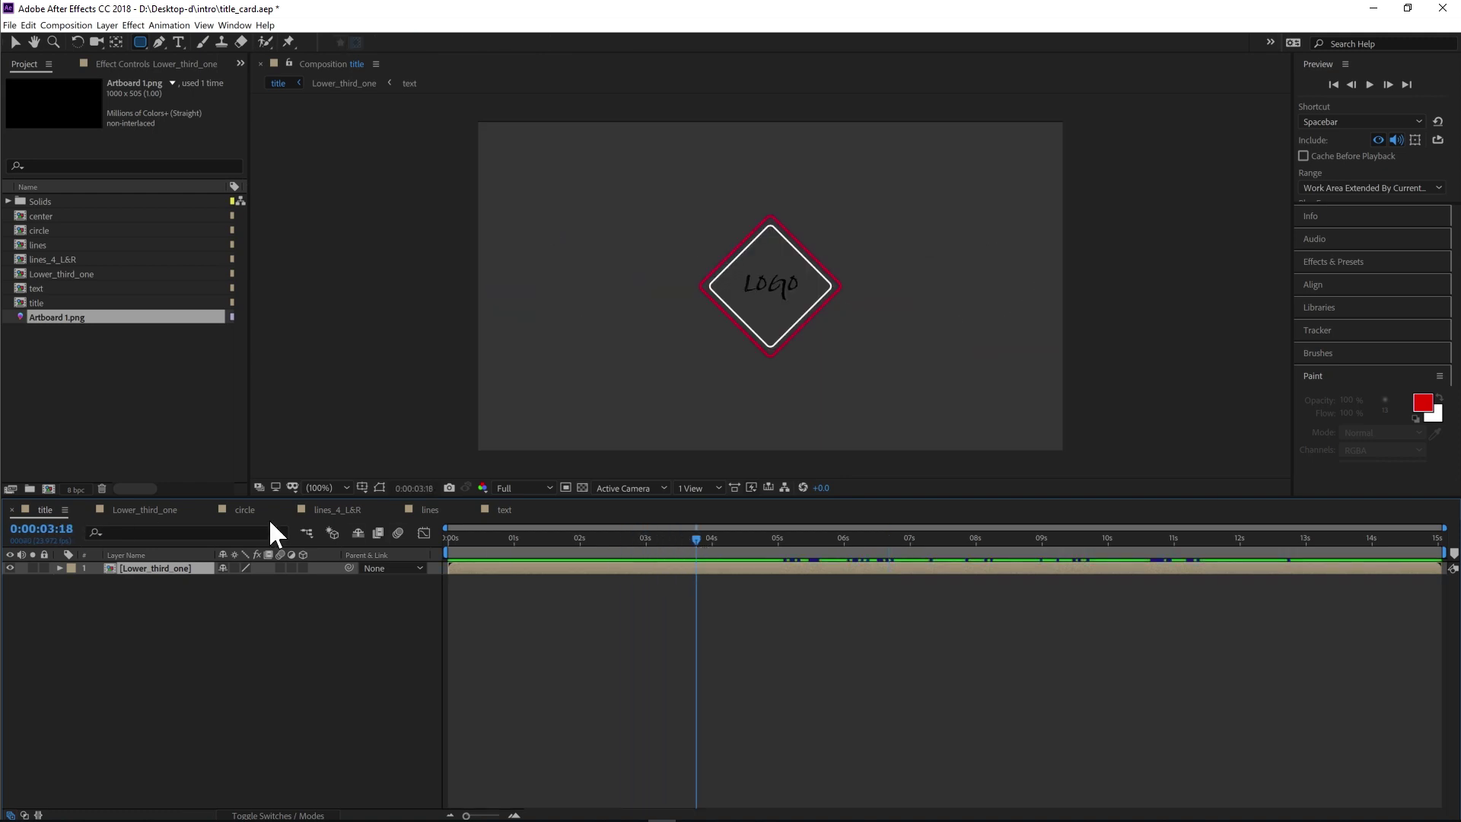
Scrub the Lower_third_one composition to 0:00:04:23, briefly check the circle composition, and return to Lower_third_one
{"action": "left_click", "coordinate": [156, 509]}
{"action": "left_click_drag", "start_coordinate": [683, 540], "coordinate": [763, 541]}
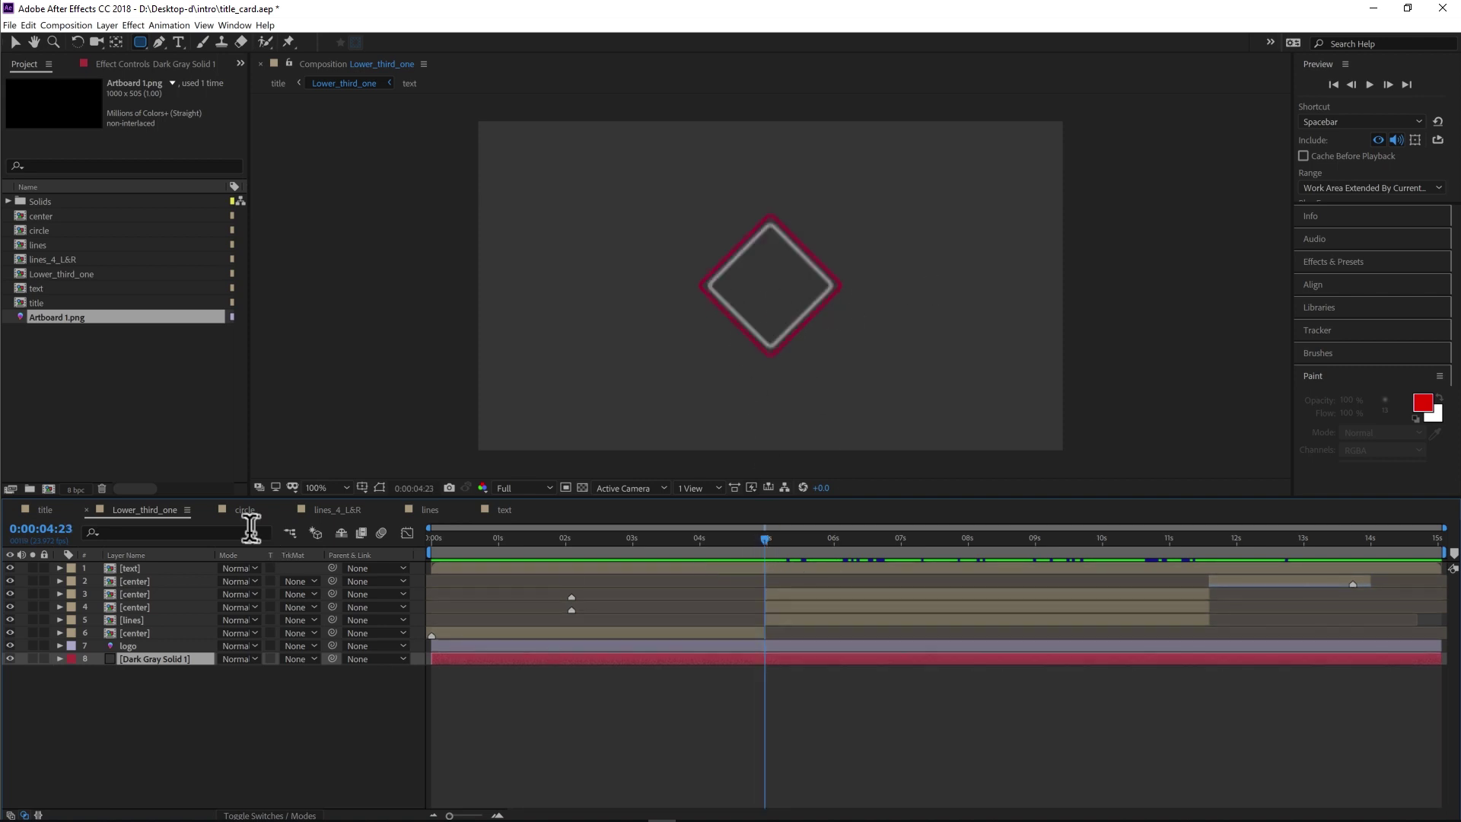
{"action": "left_click", "coordinate": [228, 512]}
{"action": "left_click_drag", "start_coordinate": [133, 716], "coordinate": [160, 554]}
{"action": "left_click", "coordinate": [232, 685]}
{"action": "left_click", "coordinate": [143, 510]}
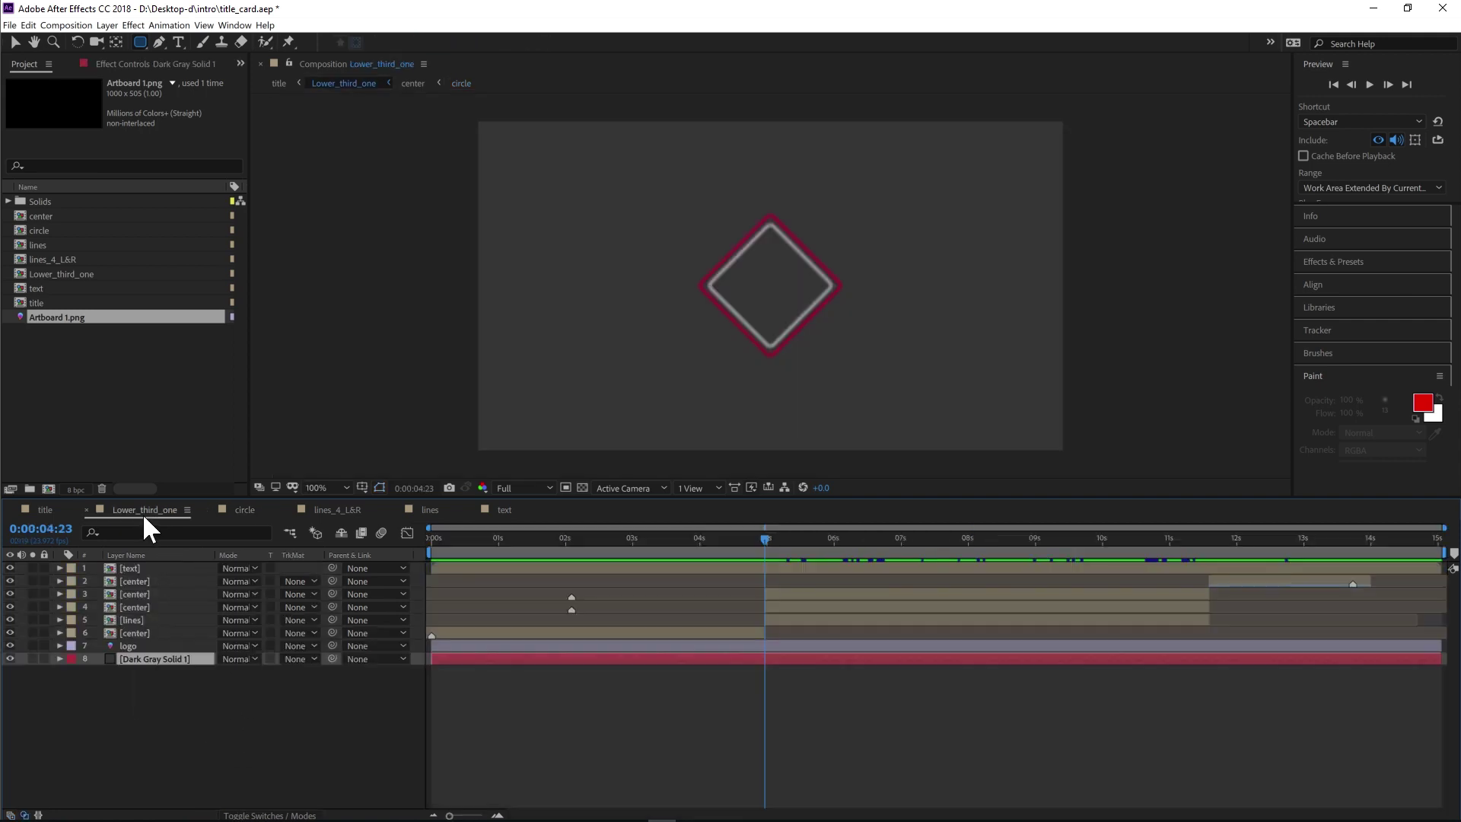
Point out the center and lines layers in turn, and scrub to 0:00:05:03 to view the diamond splitting apart
{"action": "left_click", "coordinate": [154, 590]}
{"action": "left_click", "coordinate": [145, 582]}
{"action": "left_click", "coordinate": [158, 607]}
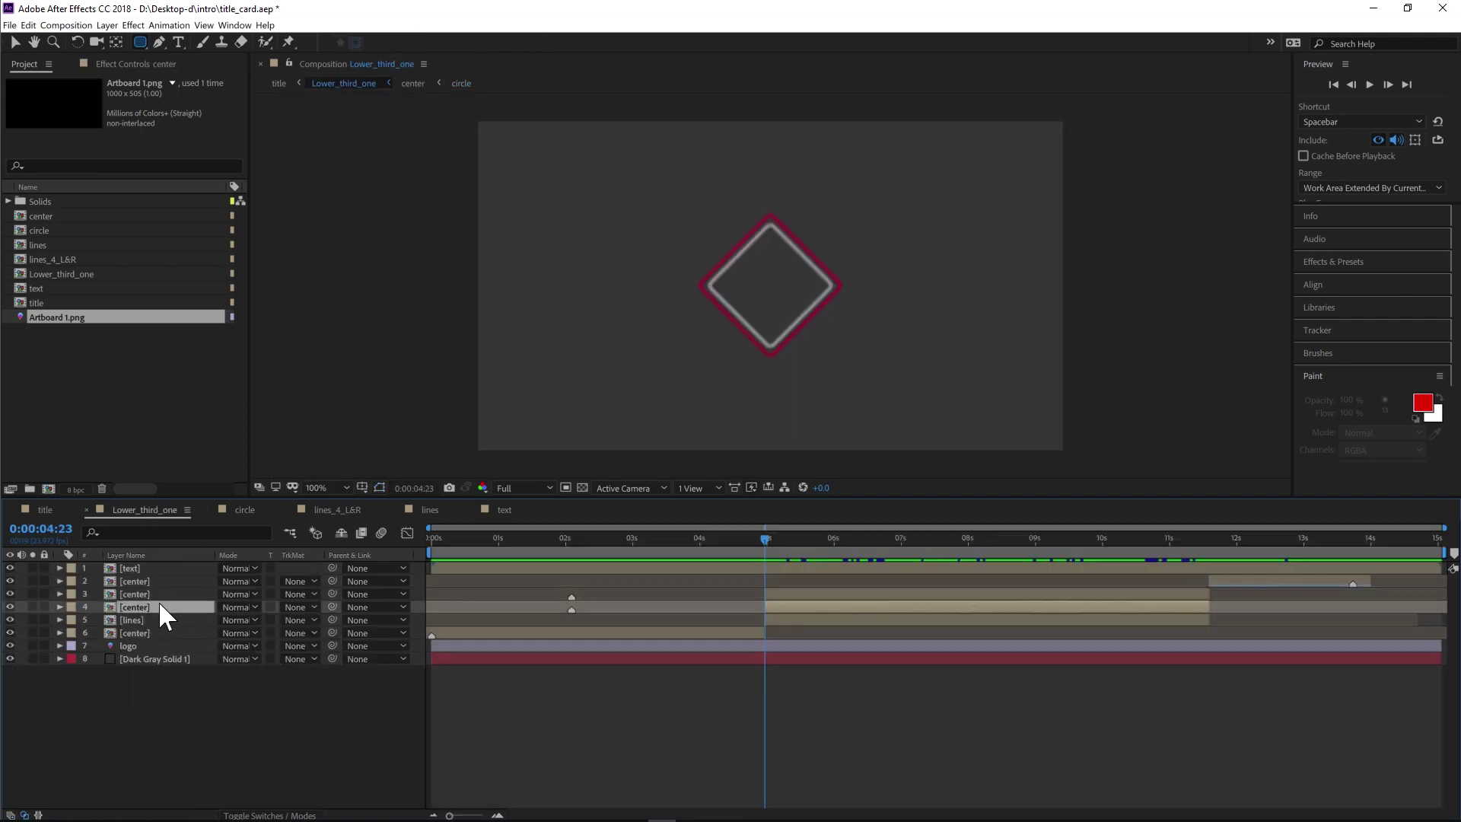
{"action": "left_click", "coordinate": [164, 618]}
{"action": "left_click", "coordinate": [176, 630]}
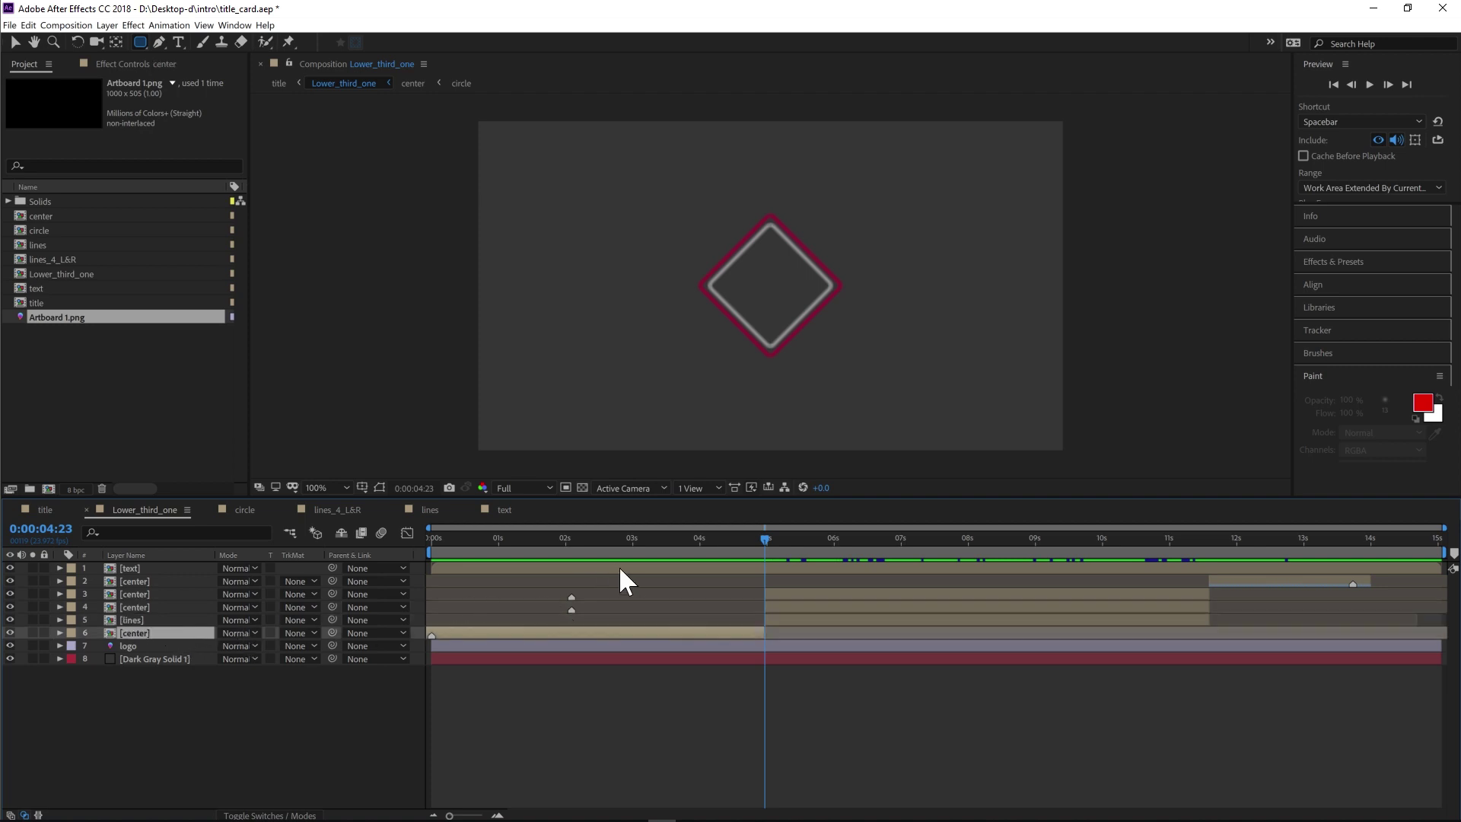
{"action": "mouse_move", "coordinate": [752, 541]}
{"action": "left_mouse_down"}
{"action": "mouse_move", "coordinate": [457, 540]}
{"action": "mouse_move", "coordinate": [776, 552]}
{"action": "left_mouse_up"}
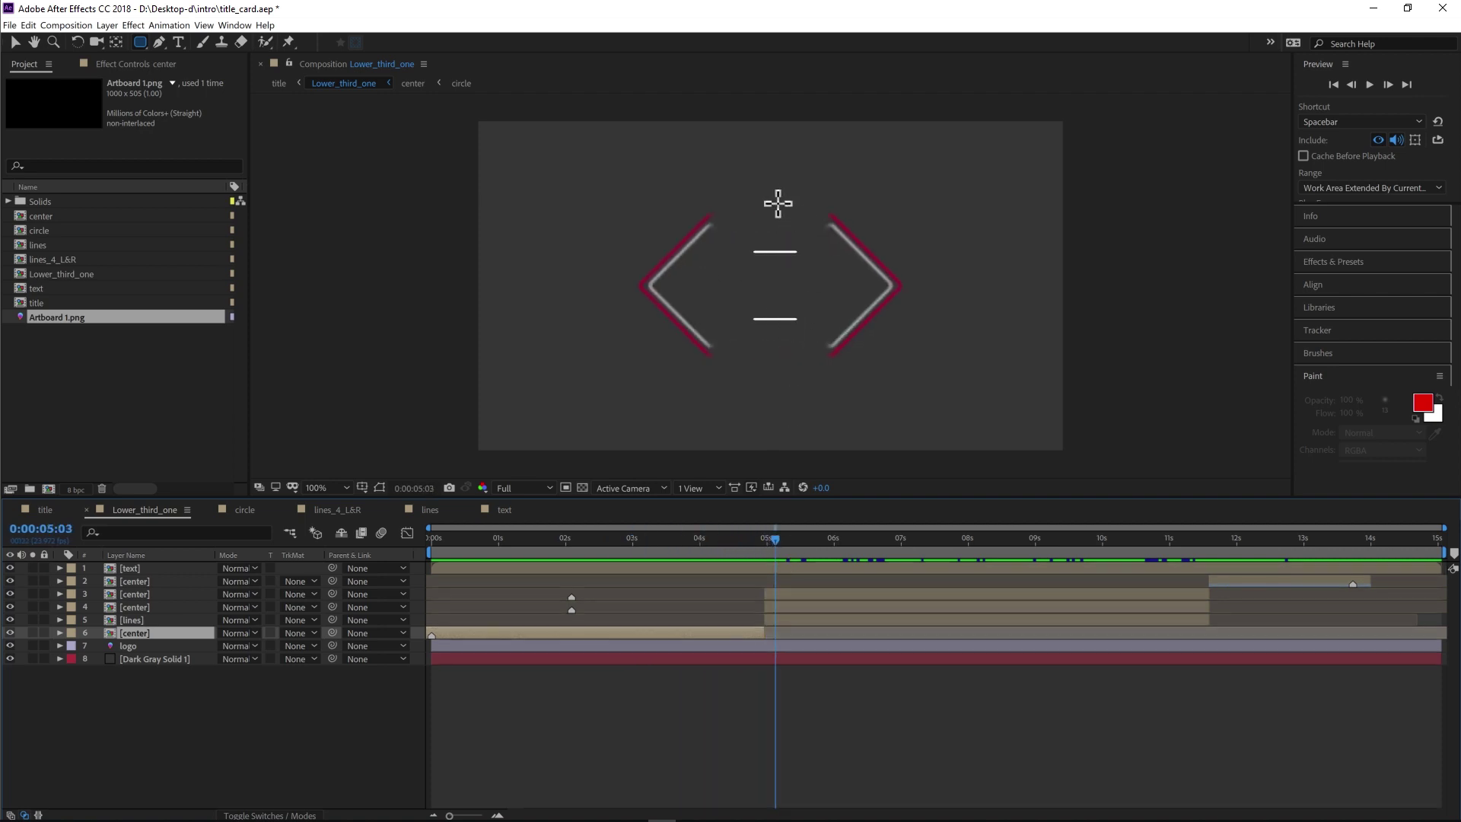
Select the center layers 2 to 4 in turn and toggle the visibility of layers 4 and 3 off and on
{"action": "left_click", "coordinate": [144, 607]}
{"action": "left_click", "coordinate": [143, 583]}
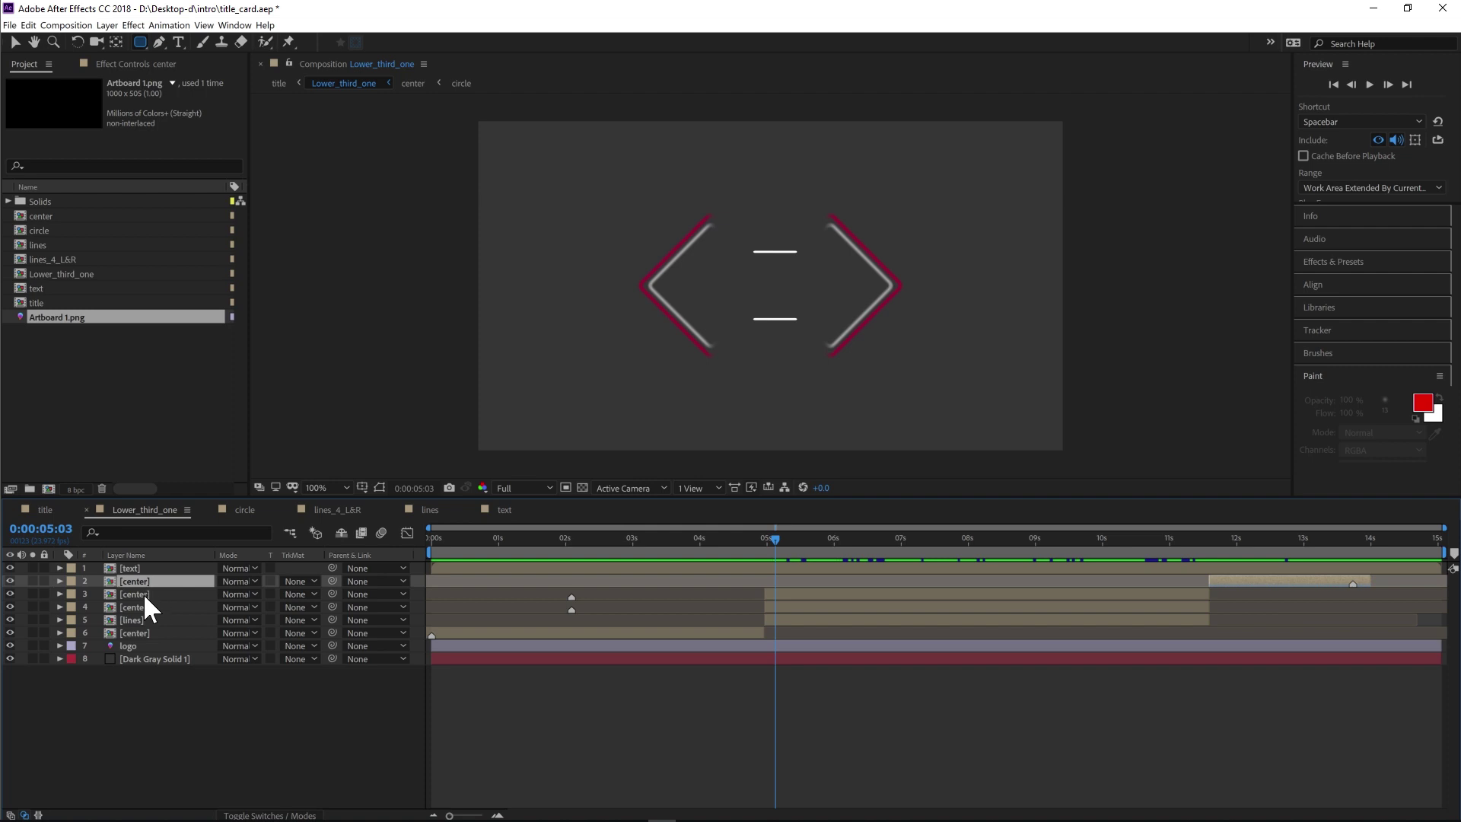
{"action": "left_click", "coordinate": [143, 592]}
{"action": "left_click", "coordinate": [143, 603]}
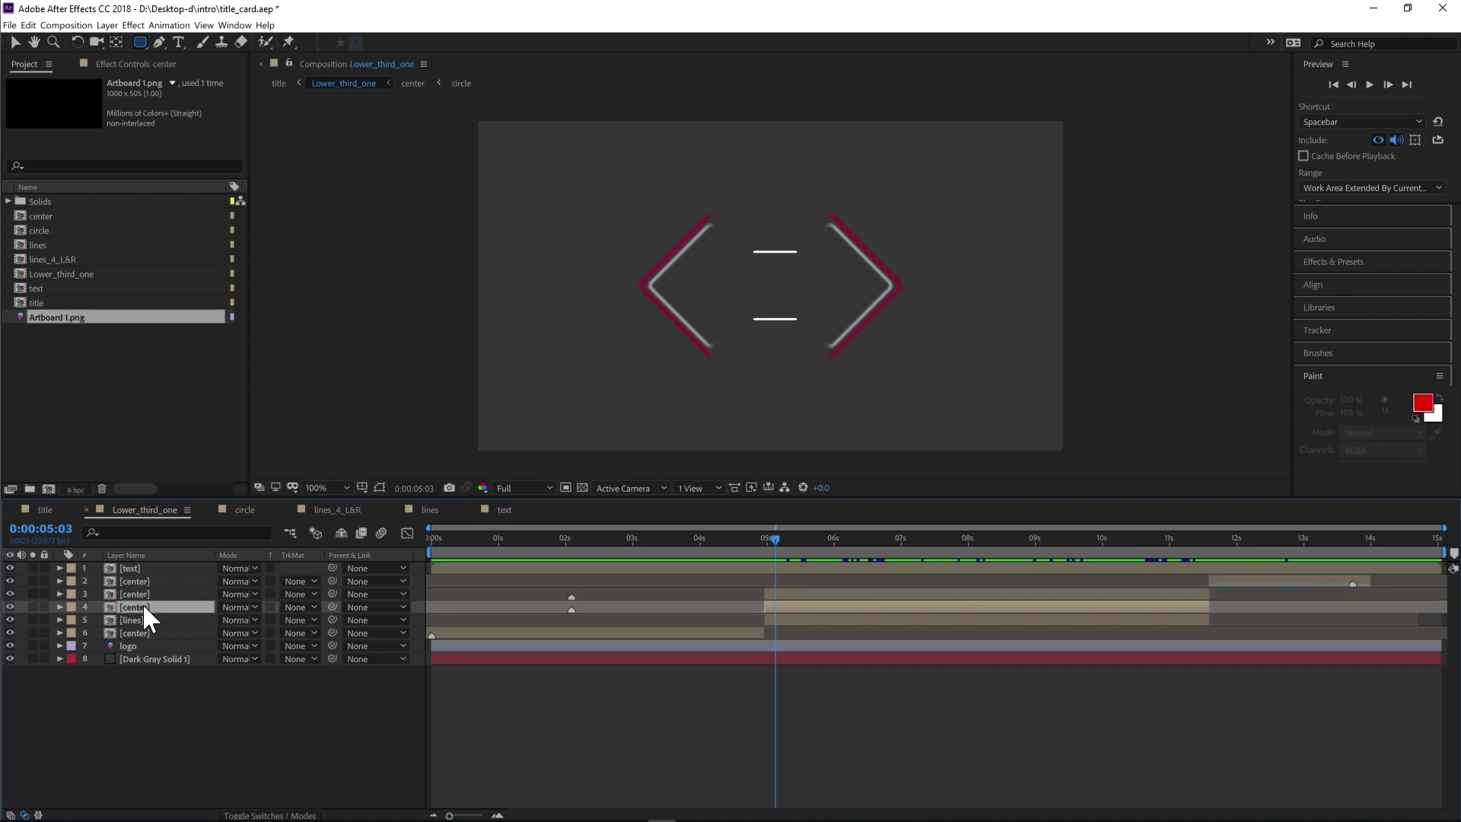
{"action": "left_click", "coordinate": [11, 607]}
{"action": "left_click", "coordinate": [11, 607]}
{"action": "left_click", "coordinate": [10, 593]}
{"action": "left_click", "coordinate": [10, 594]}
Expand center layer 4, select its Position keyframes, and scrub through their motion to 0:00:05:02
{"action": "left_click", "coordinate": [60, 606]}
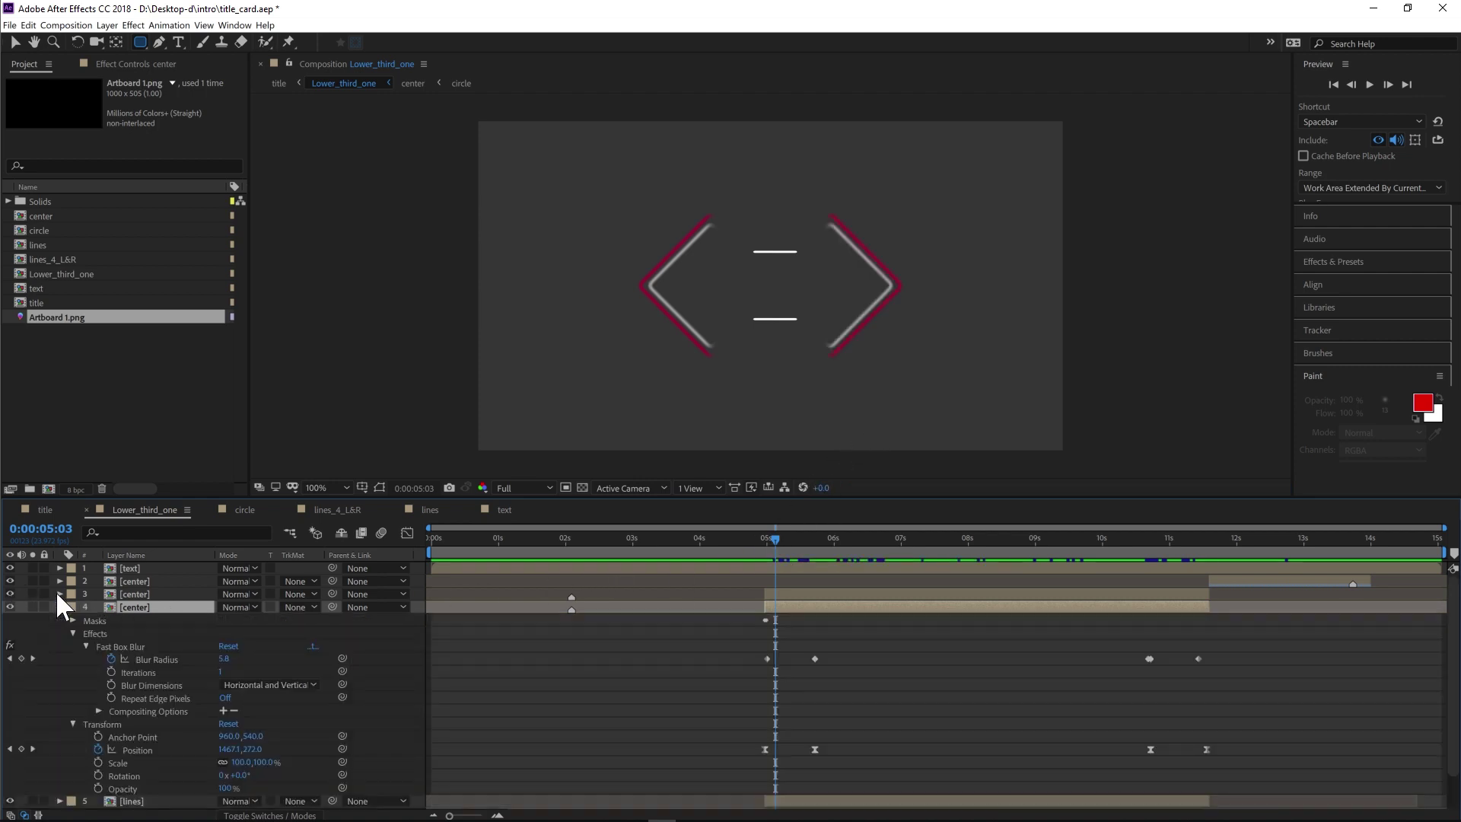
{"action": "scroll", "coordinate": [154, 741], "scroll_direction": "down", "scroll_amount": 2}
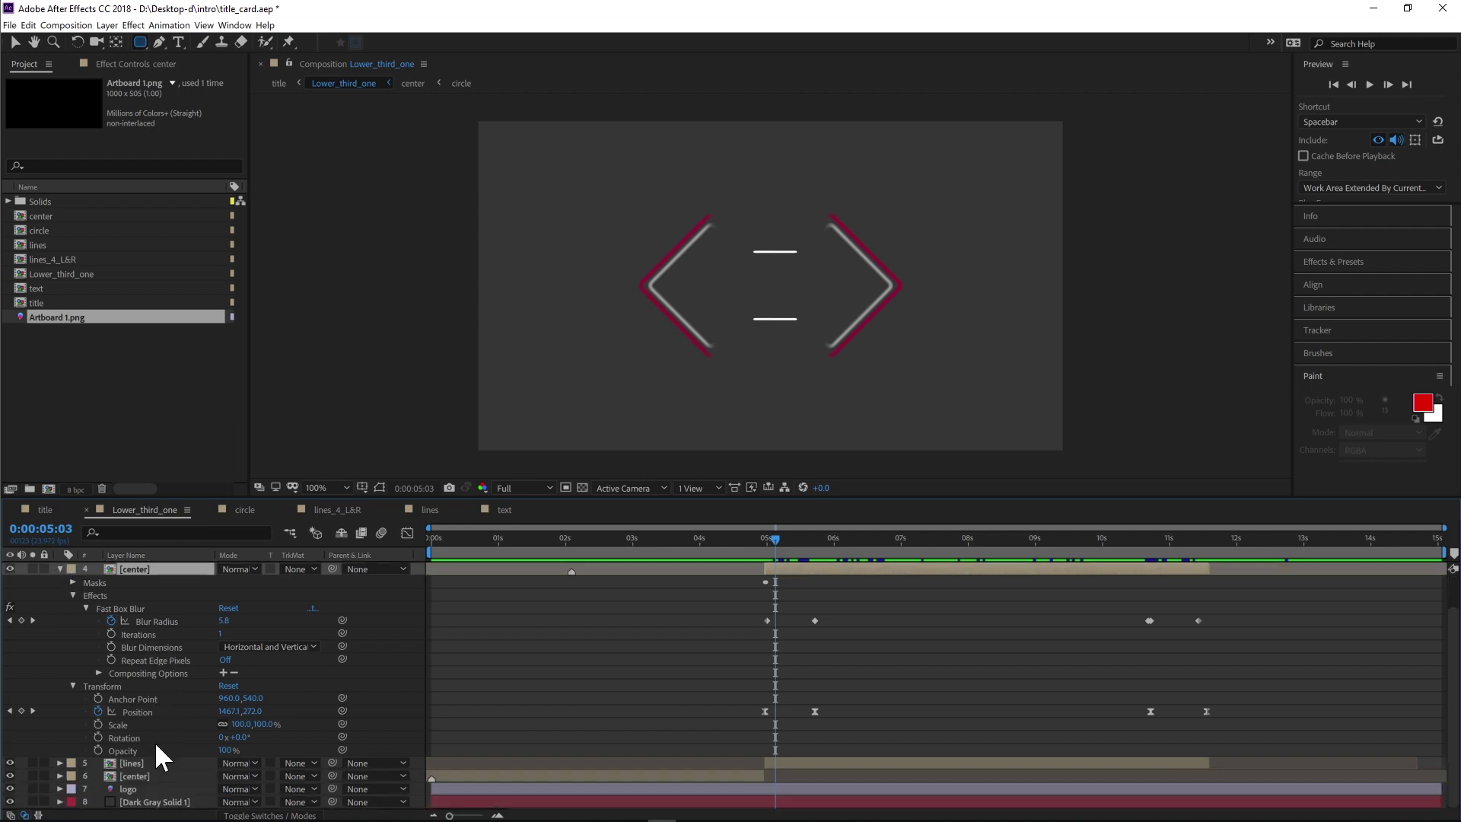
{"action": "left_click", "coordinate": [146, 712]}
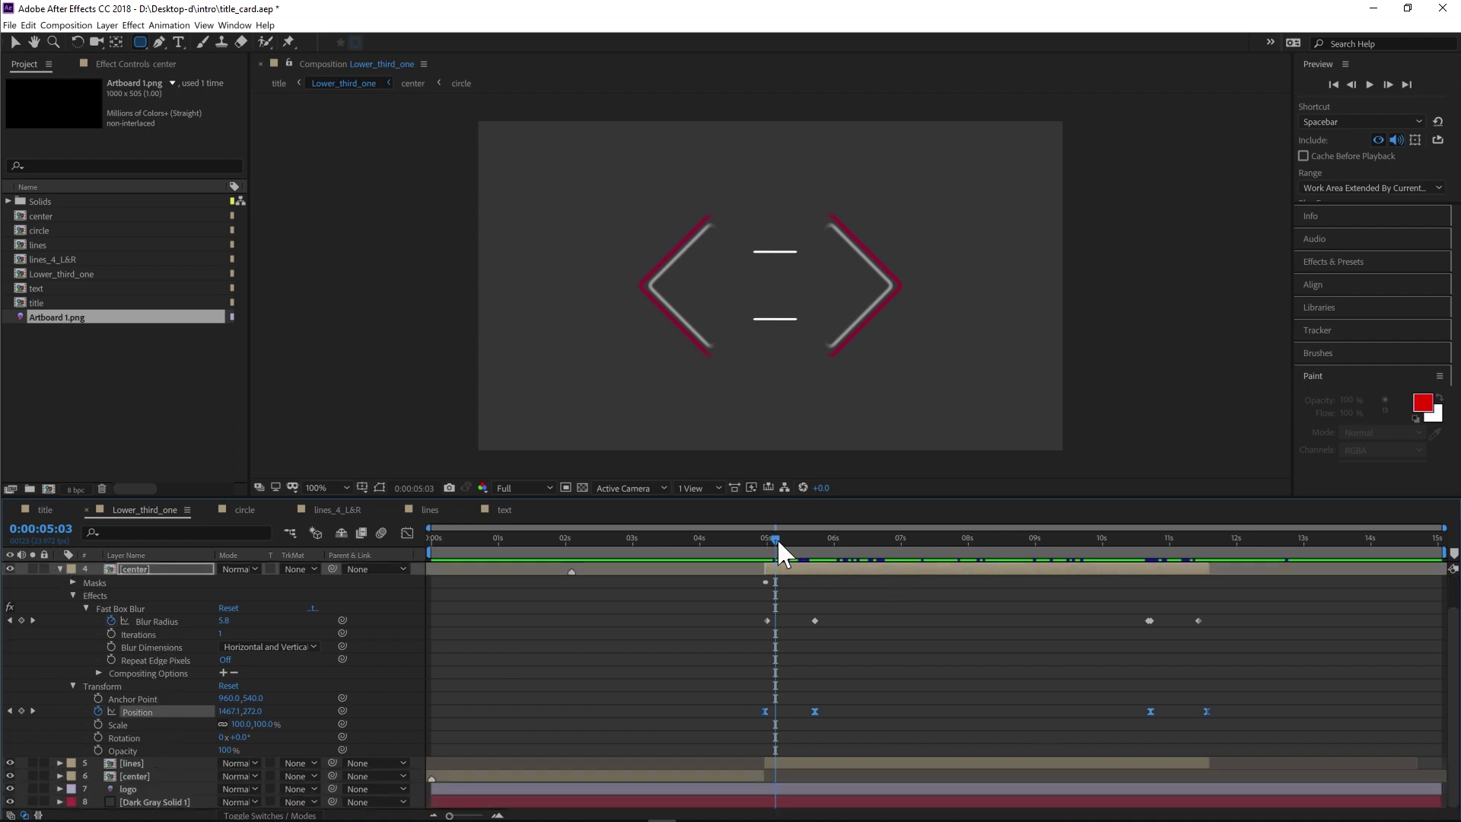
{"action": "left_click_drag", "start_coordinate": [778, 538], "coordinate": [816, 539]}
{"action": "left_click_drag", "start_coordinate": [1131, 546], "coordinate": [771, 562]}
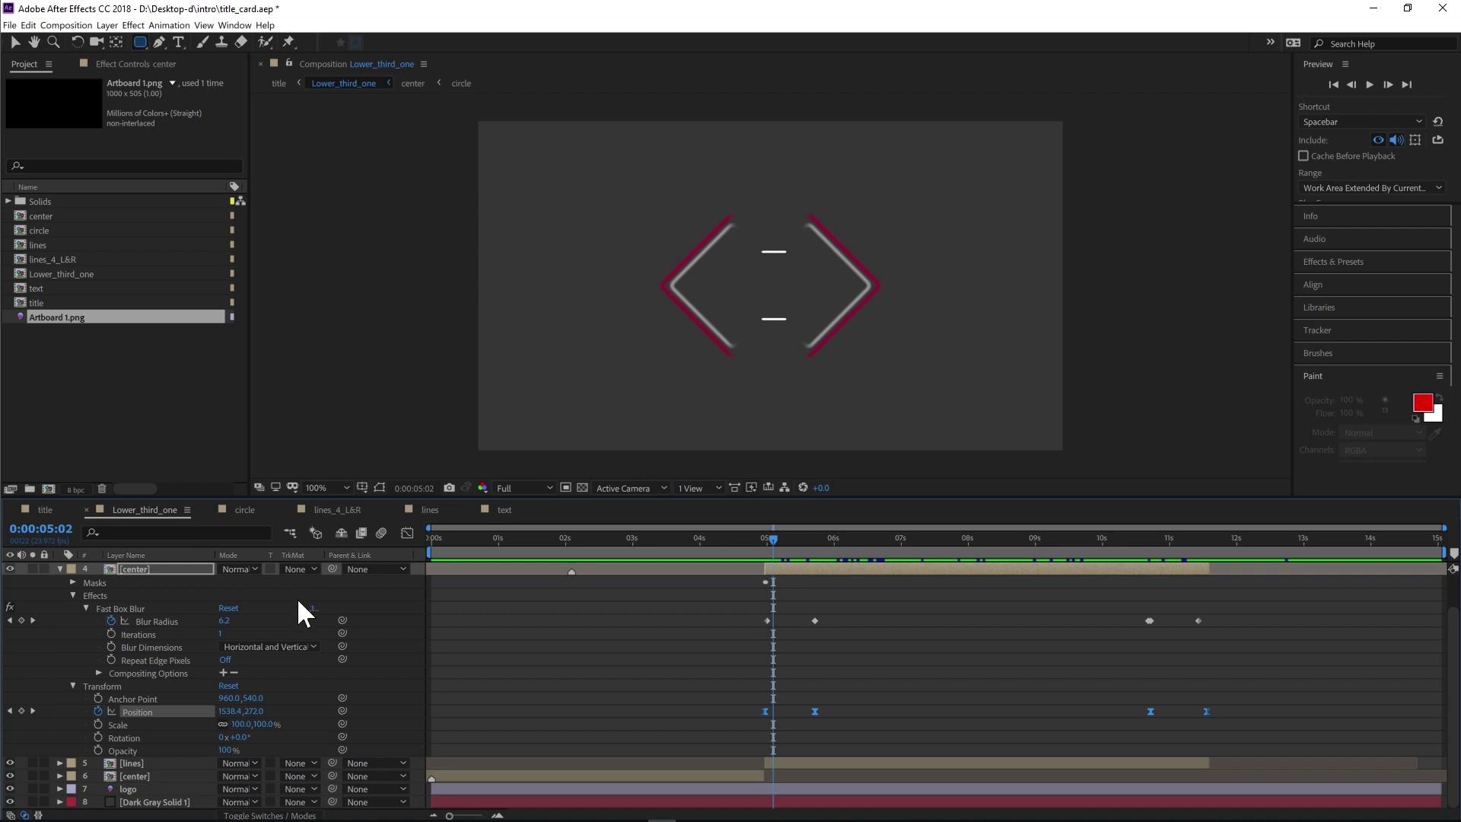
Select layer 4's Fast Box Blur effect and scrub through its blur keyframes to 0:00:07:23
{"action": "left_click", "coordinate": [119, 607]}
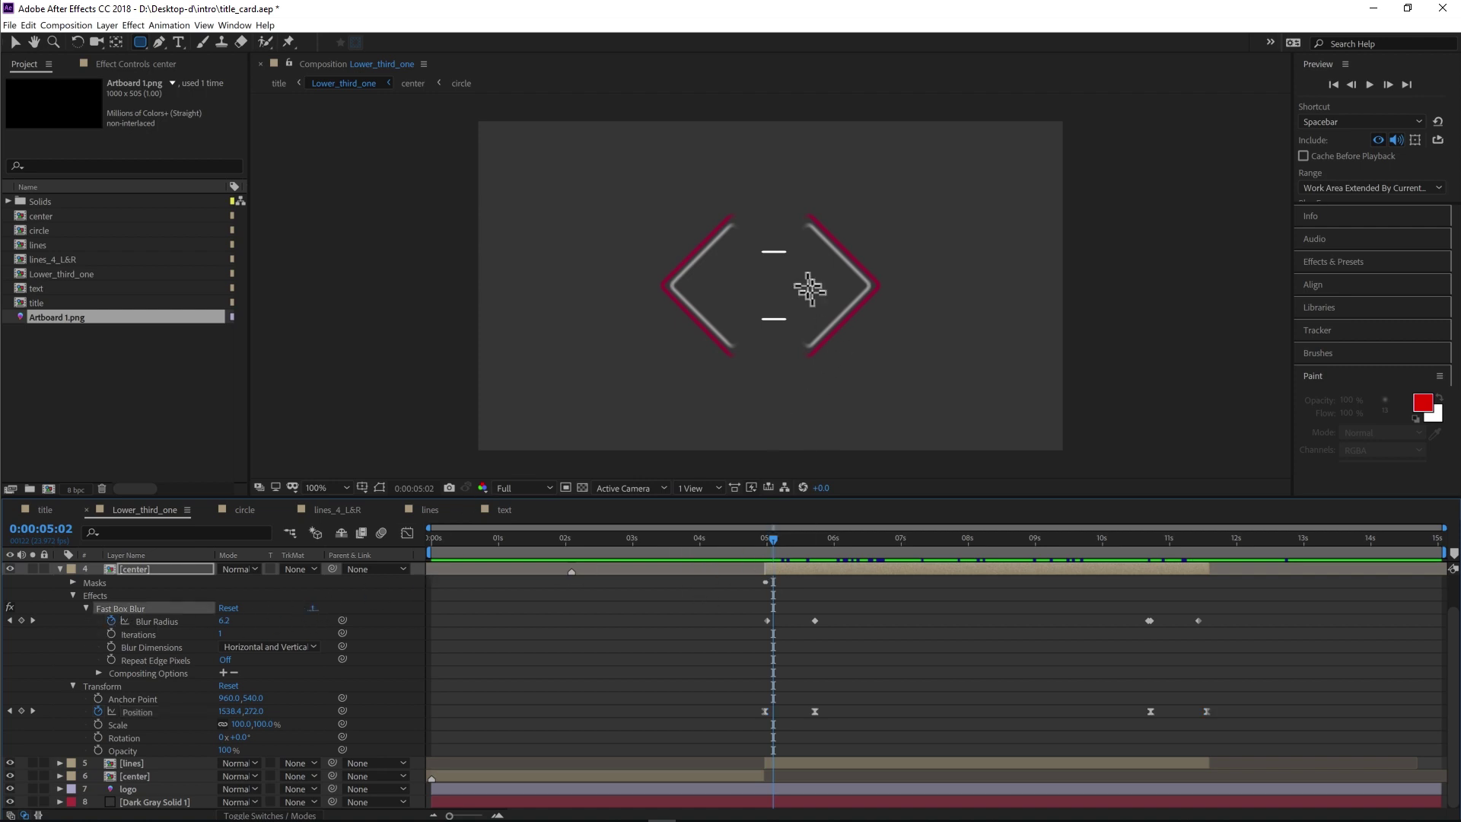
{"action": "left_click_drag", "start_coordinate": [771, 537], "coordinate": [823, 532]}
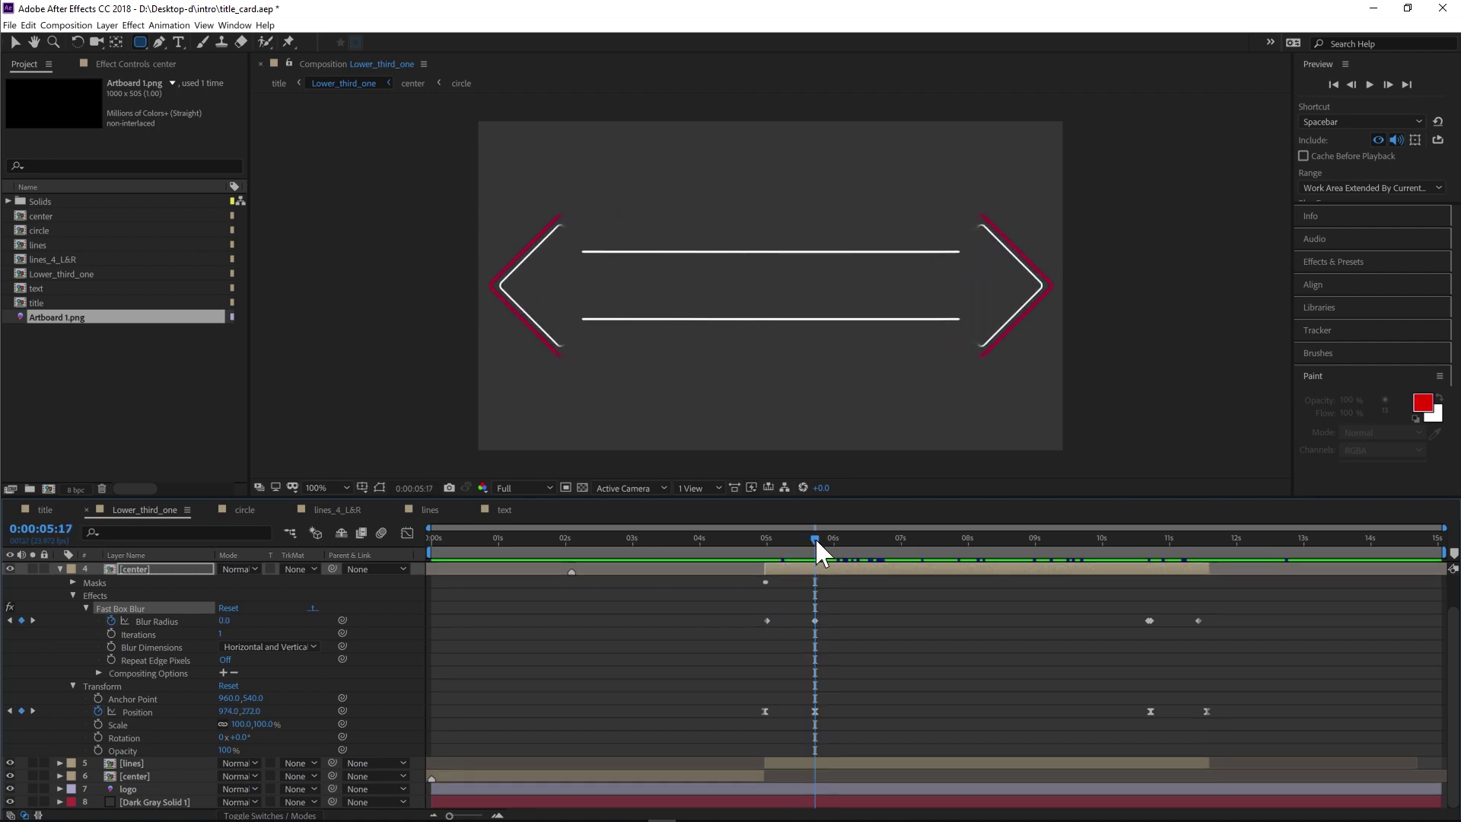
{"action": "left_click", "coordinate": [825, 537]}
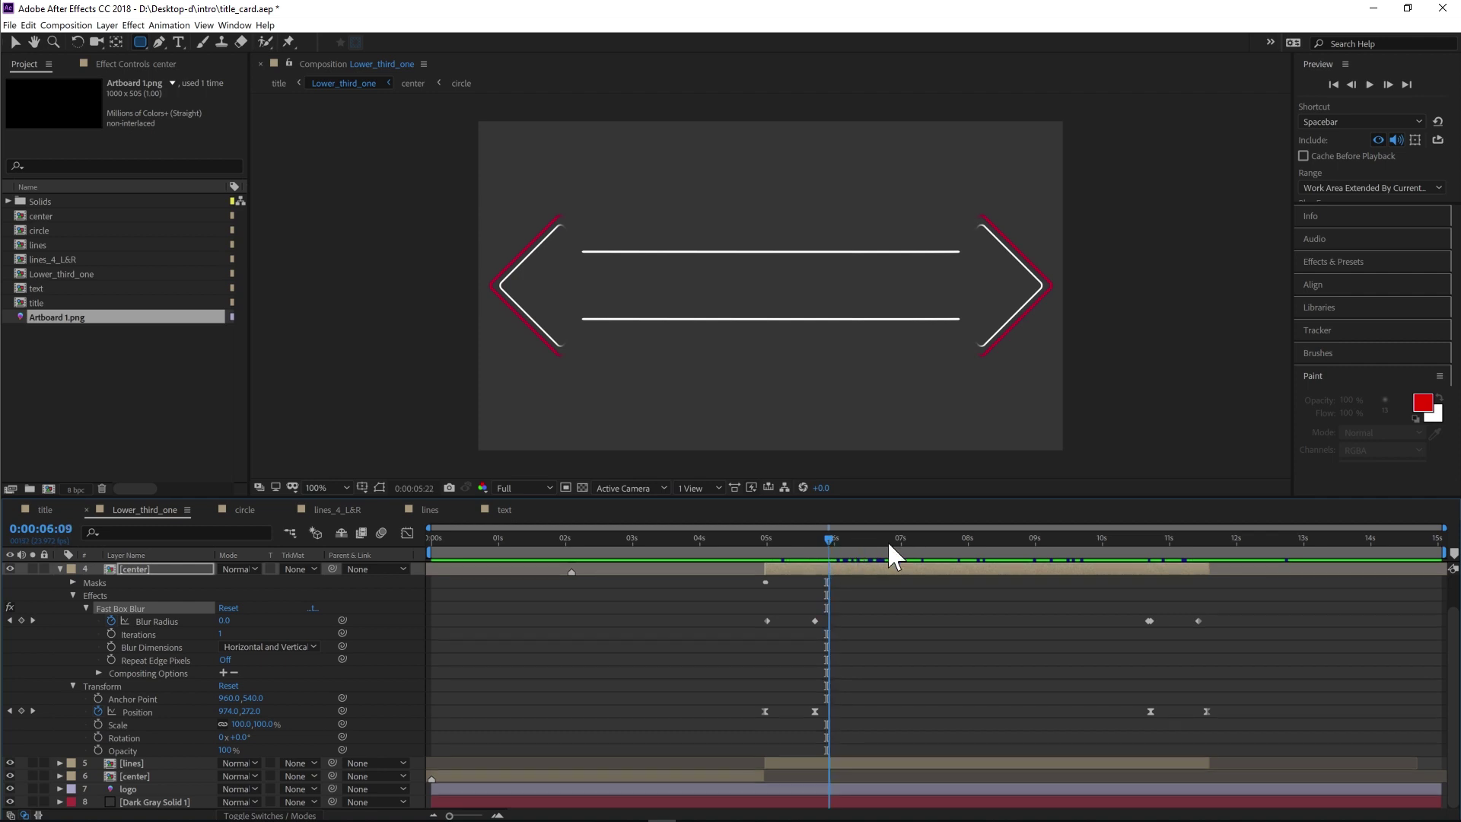
{"action": "left_click_drag", "start_coordinate": [888, 541], "coordinate": [966, 576]}
Point out layer 4's Position and Fast Box Blur properties again, collapse the layer, and select center layer 3
{"action": "left_click", "coordinate": [152, 711]}
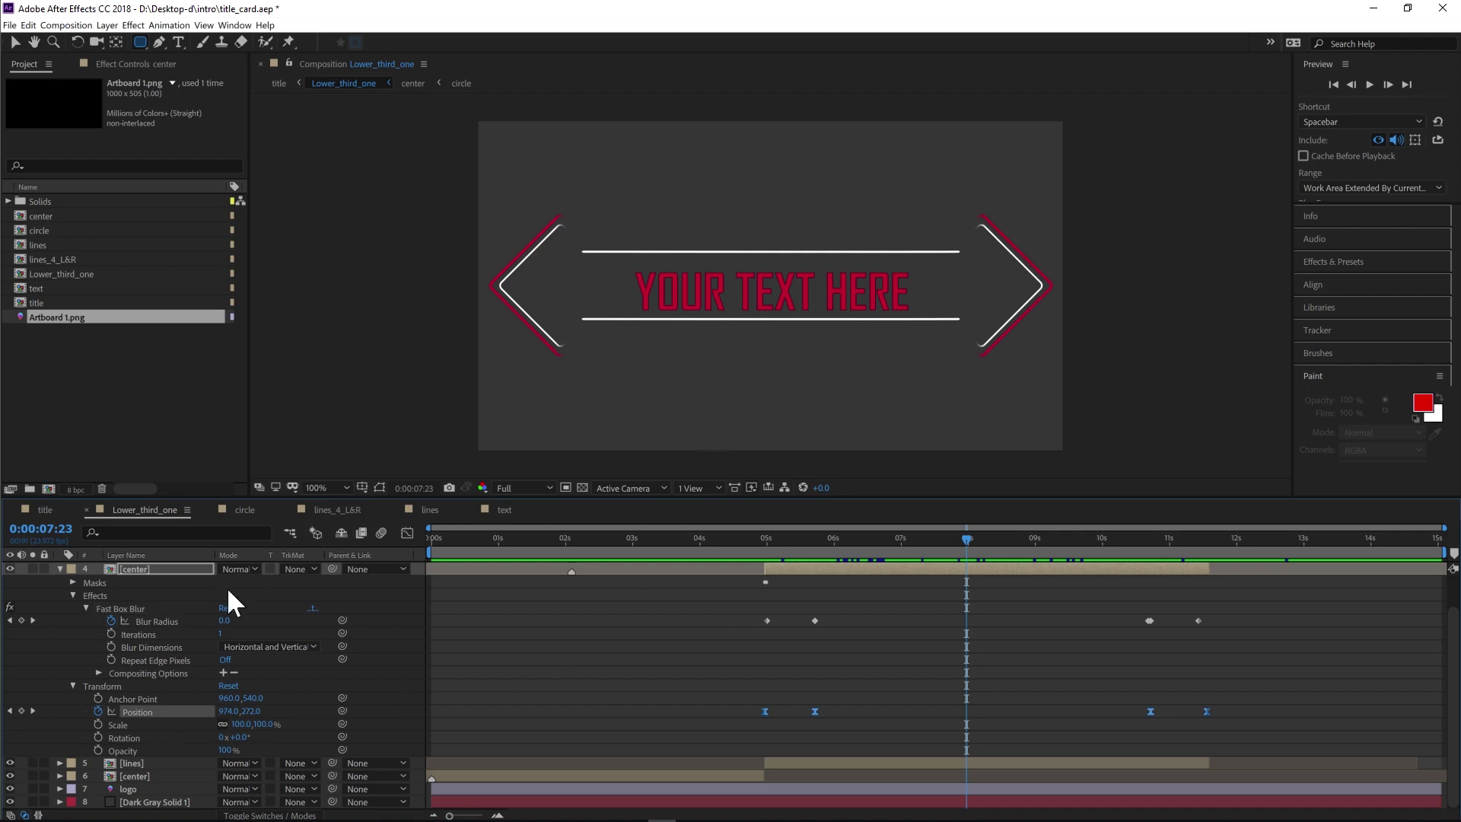
{"action": "left_click", "coordinate": [163, 610]}
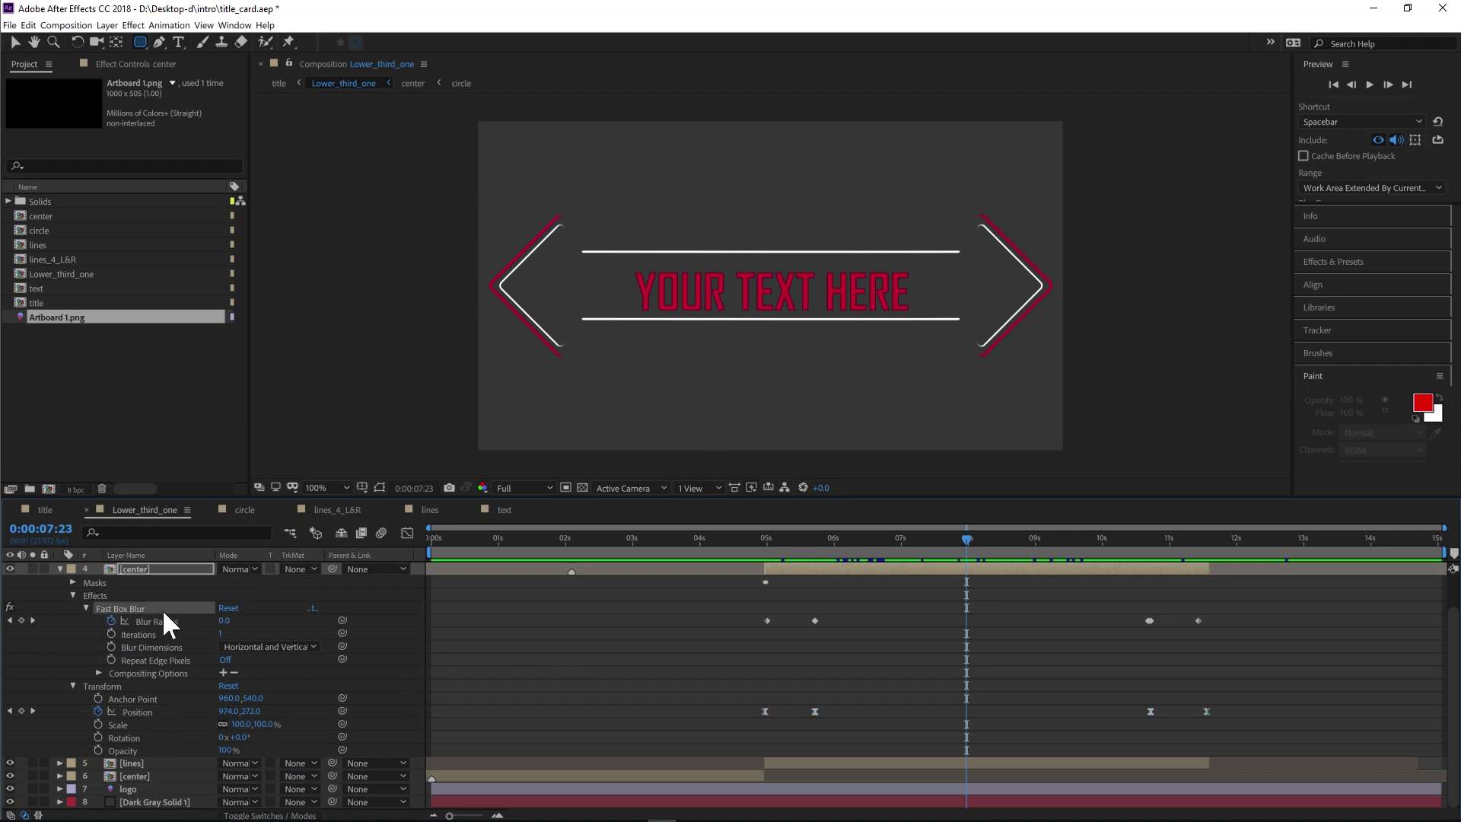
{"action": "left_click", "coordinate": [59, 569]}
{"action": "left_click", "coordinate": [126, 593]}
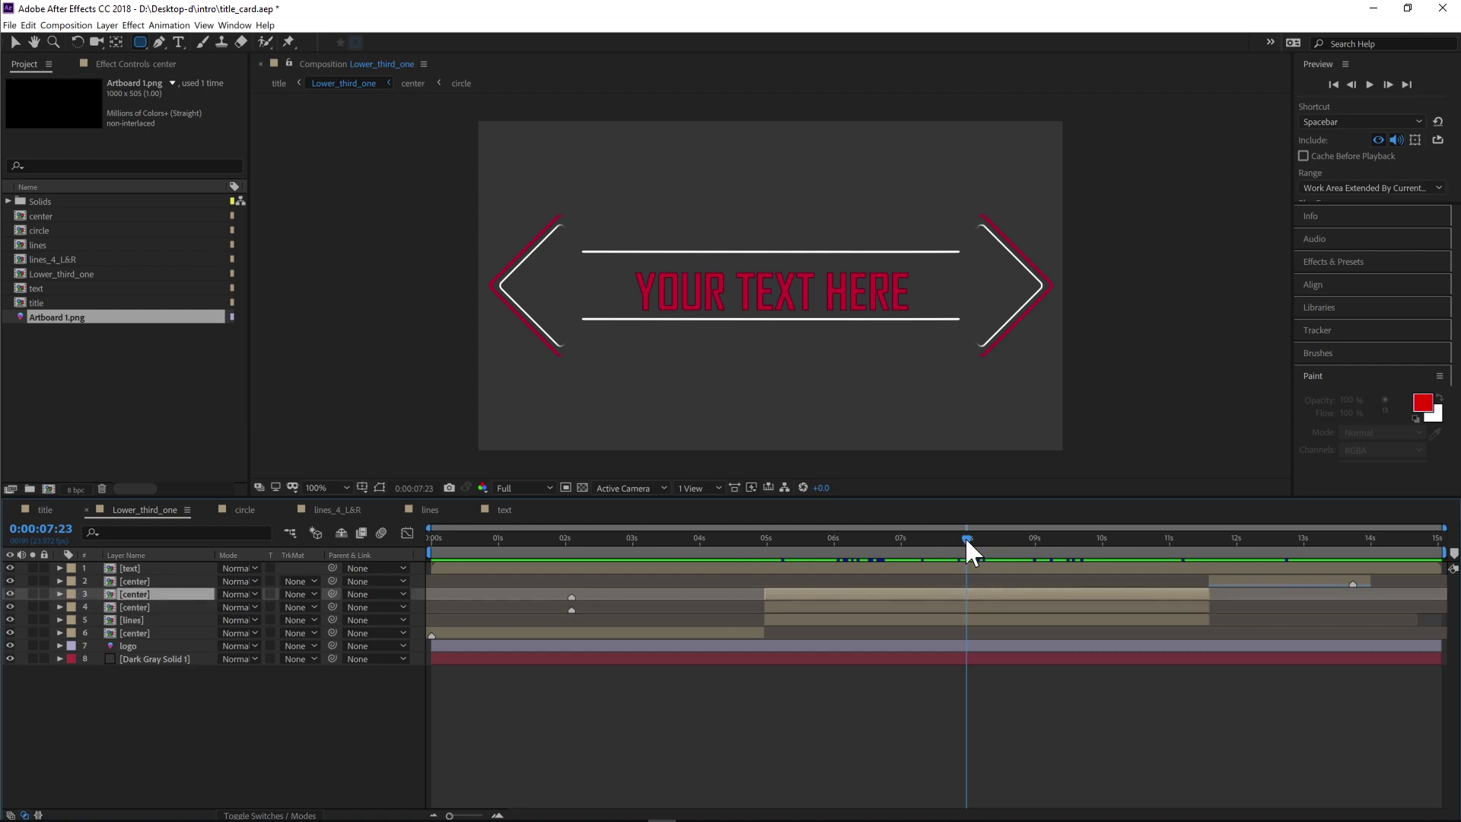
Move to 0:00:02:17, where the logo is shown, and select the logo layer
{"action": "left_click_drag", "start_coordinate": [965, 537], "coordinate": [613, 544]}
{"action": "left_click", "coordinate": [146, 709]}
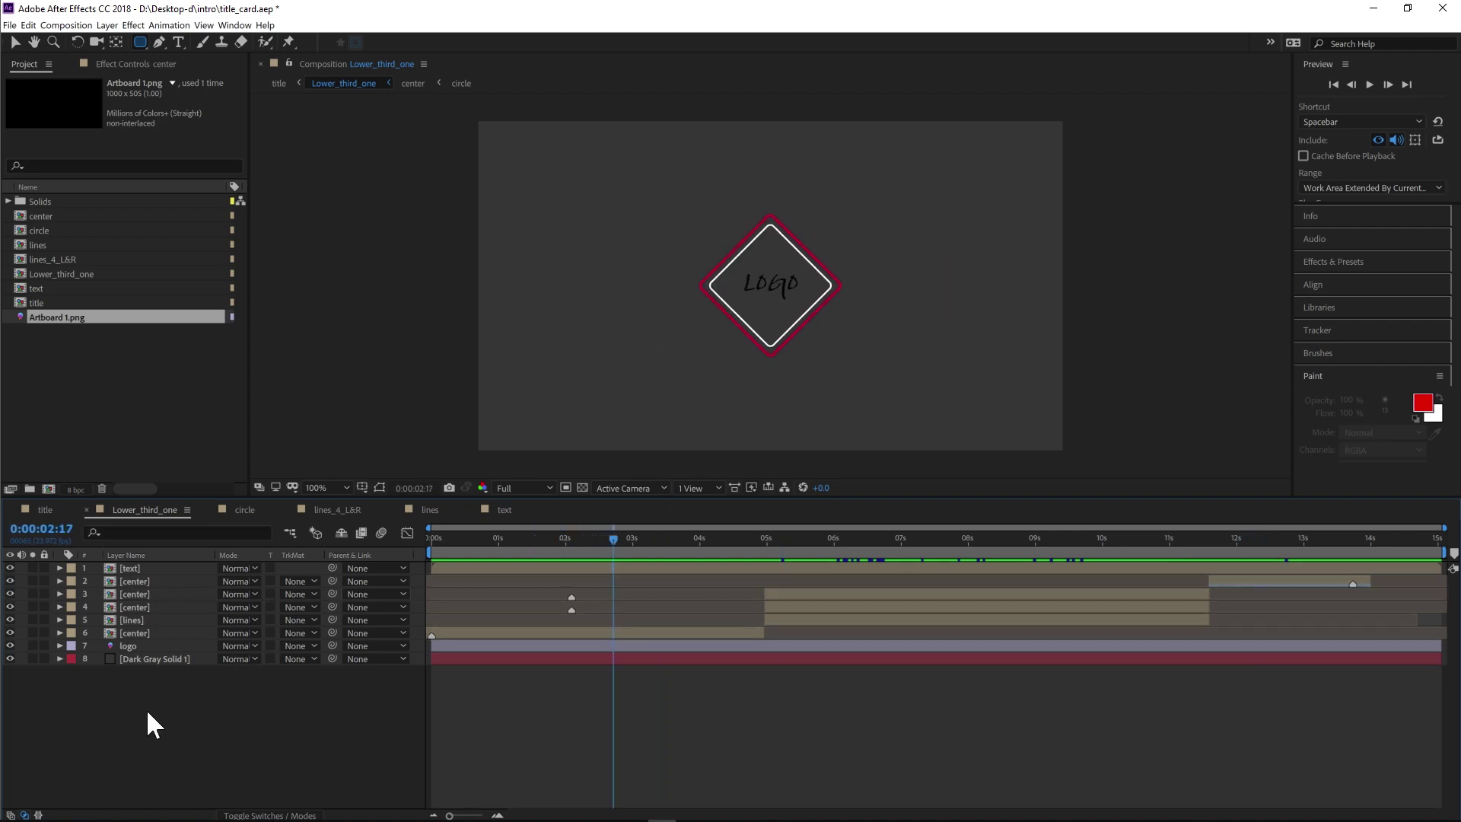
{"action": "left_click", "coordinate": [149, 646]}
{"action": "left_click", "coordinate": [134, 353]}
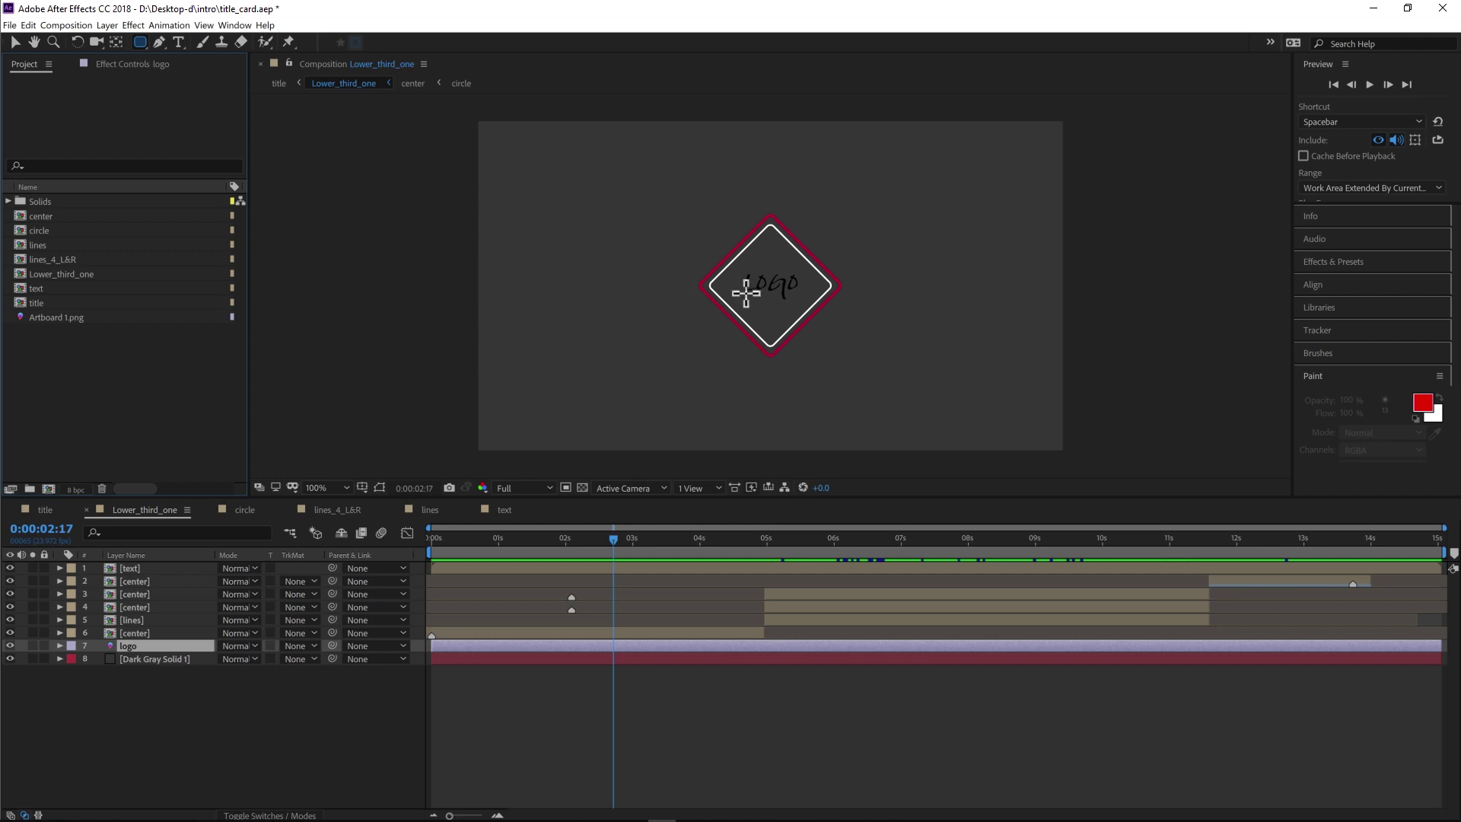
Replace the Artboard 1.png footage with the file logo.png from the icons folder
{"action": "right_click", "coordinate": [81, 319]}
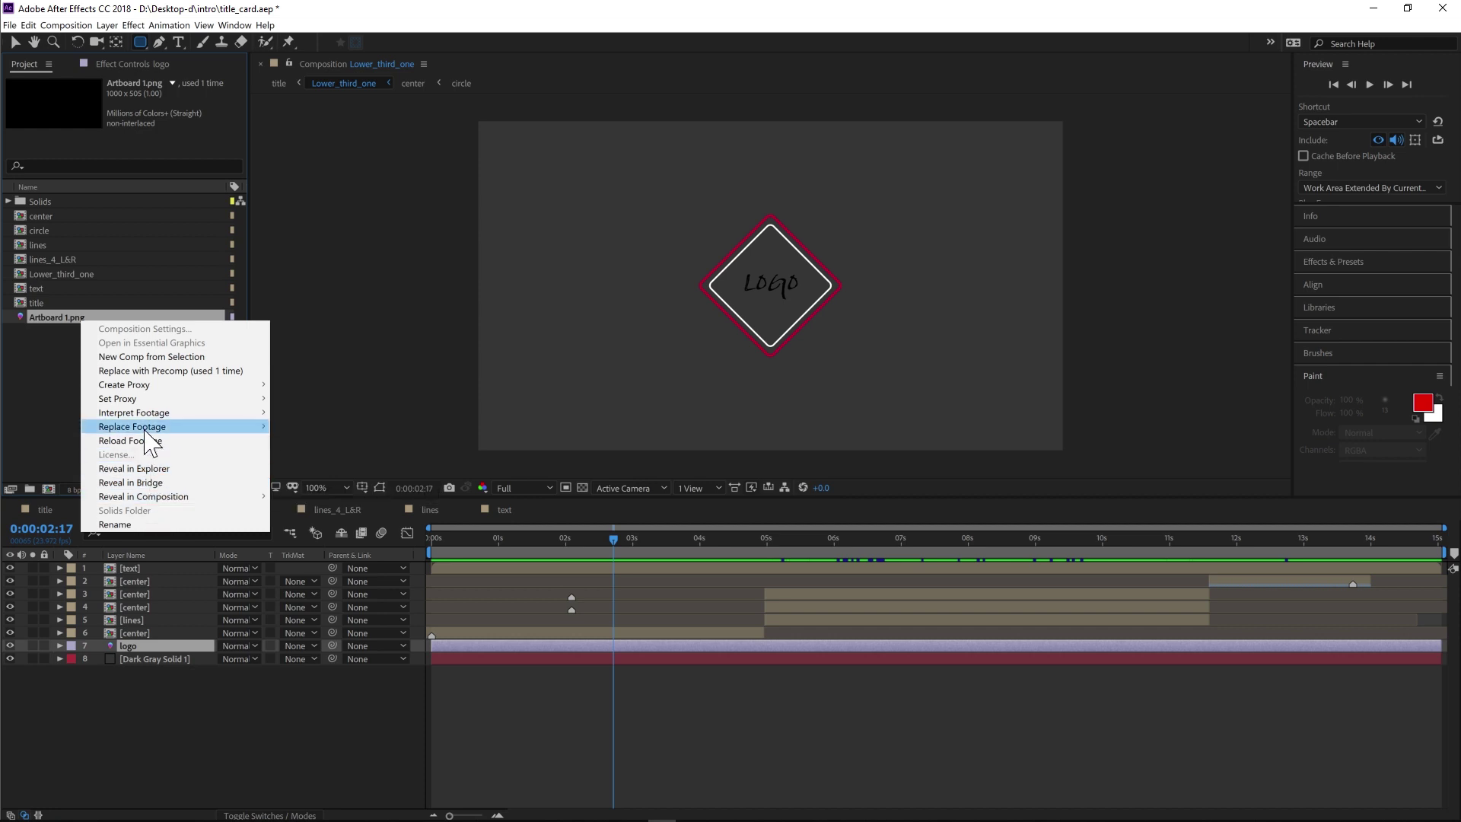
{"action": "mouse_move", "coordinate": [143, 431]}
{"action": "left_click", "coordinate": [280, 427]}
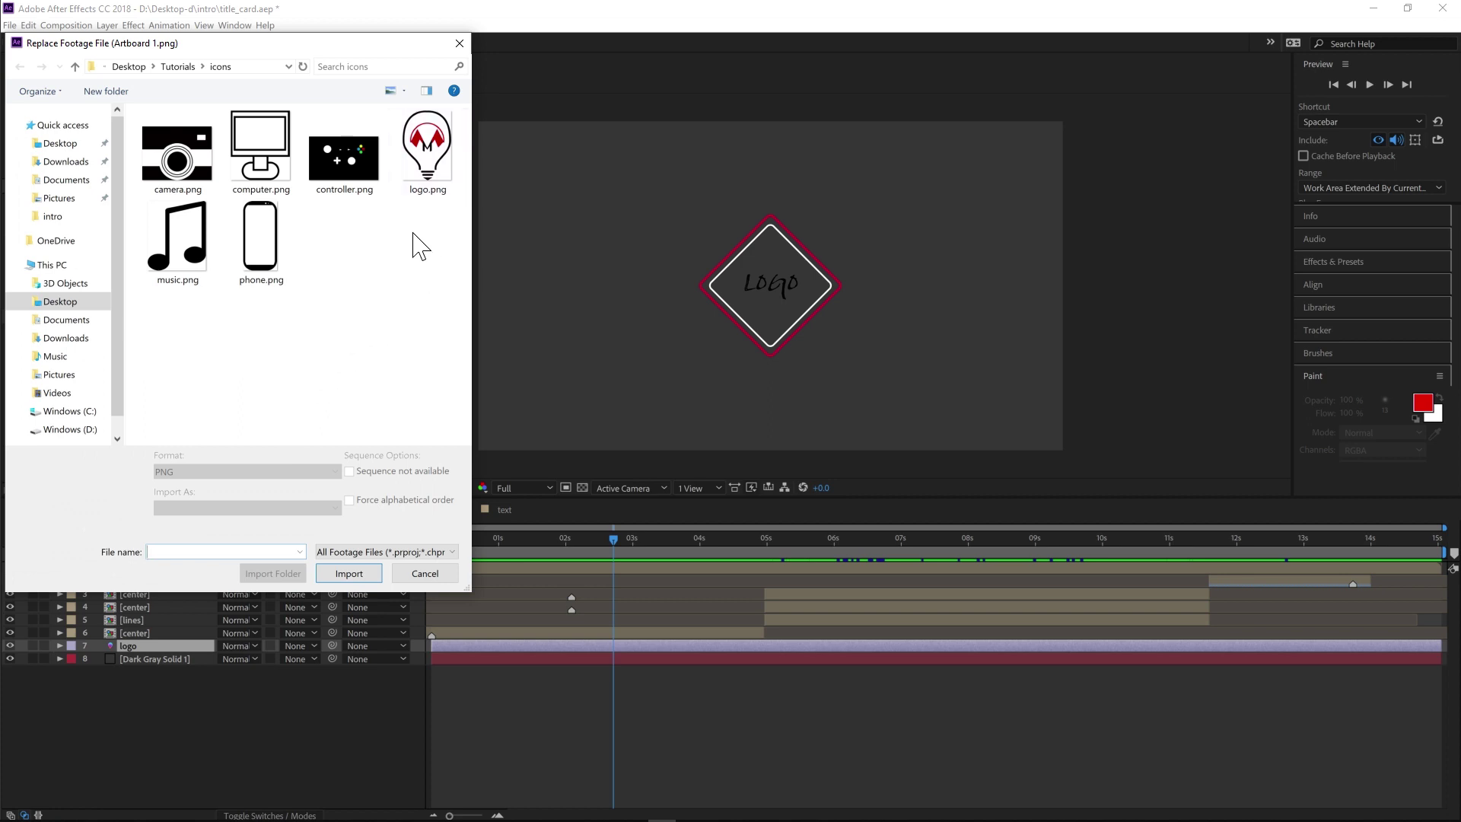
{"action": "left_click", "coordinate": [437, 174]}
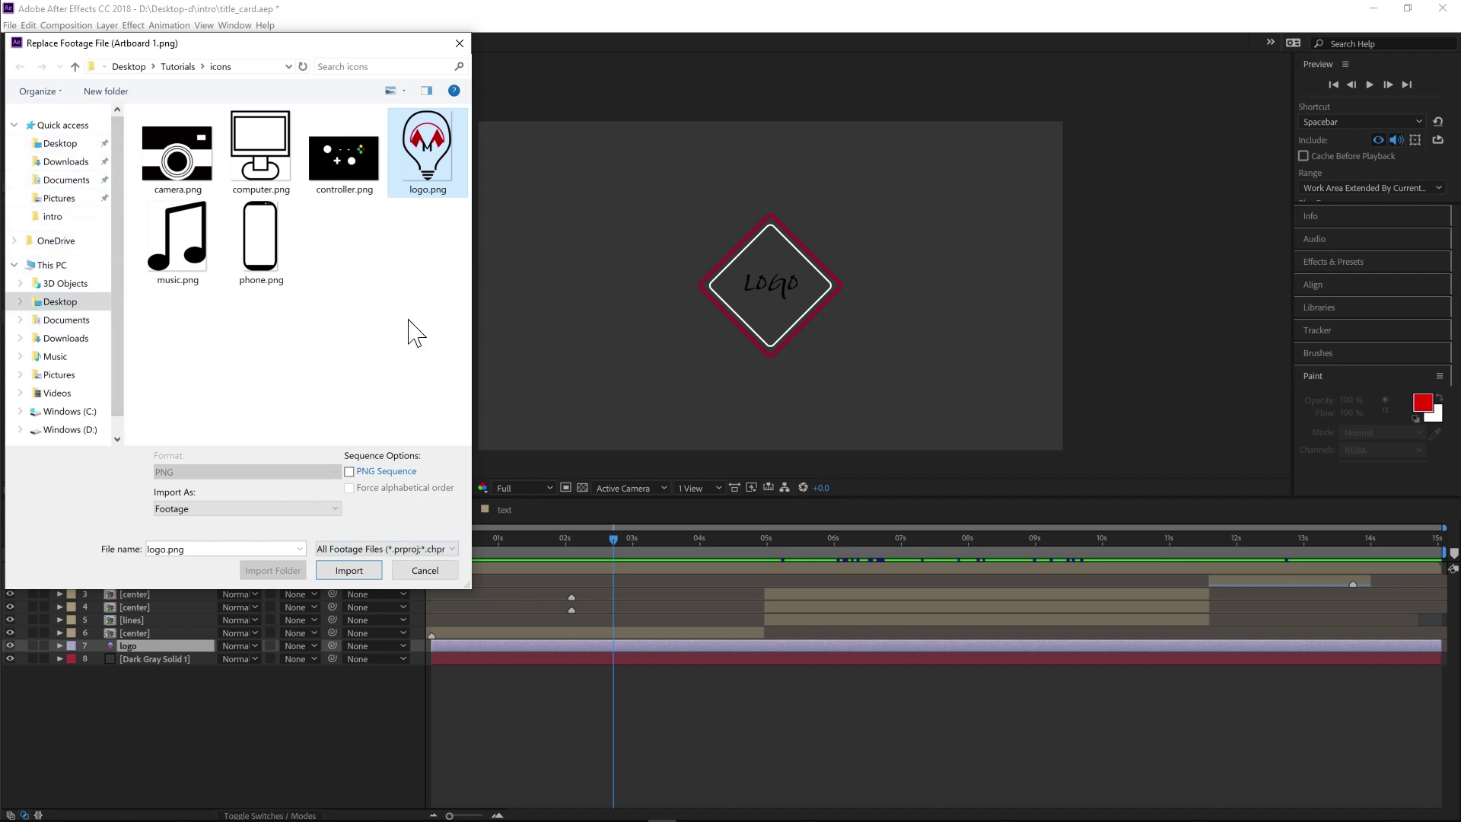
{"action": "left_click", "coordinate": [350, 570]}
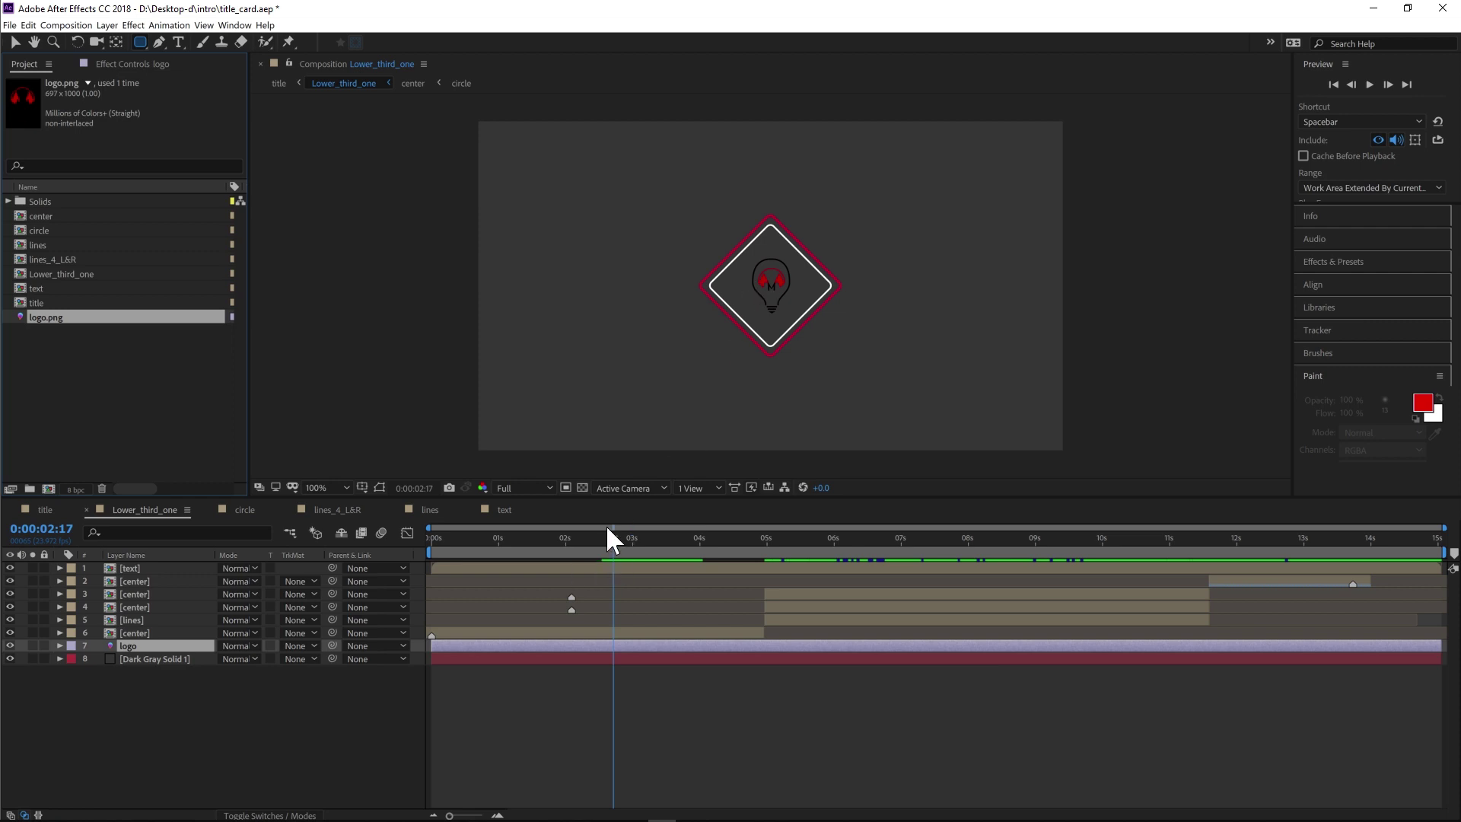
Preview the Lower_third_one animation with the replaced logo from 0:00:00:16
{"action": "left_click_drag", "start_coordinate": [610, 537], "coordinate": [475, 573]}
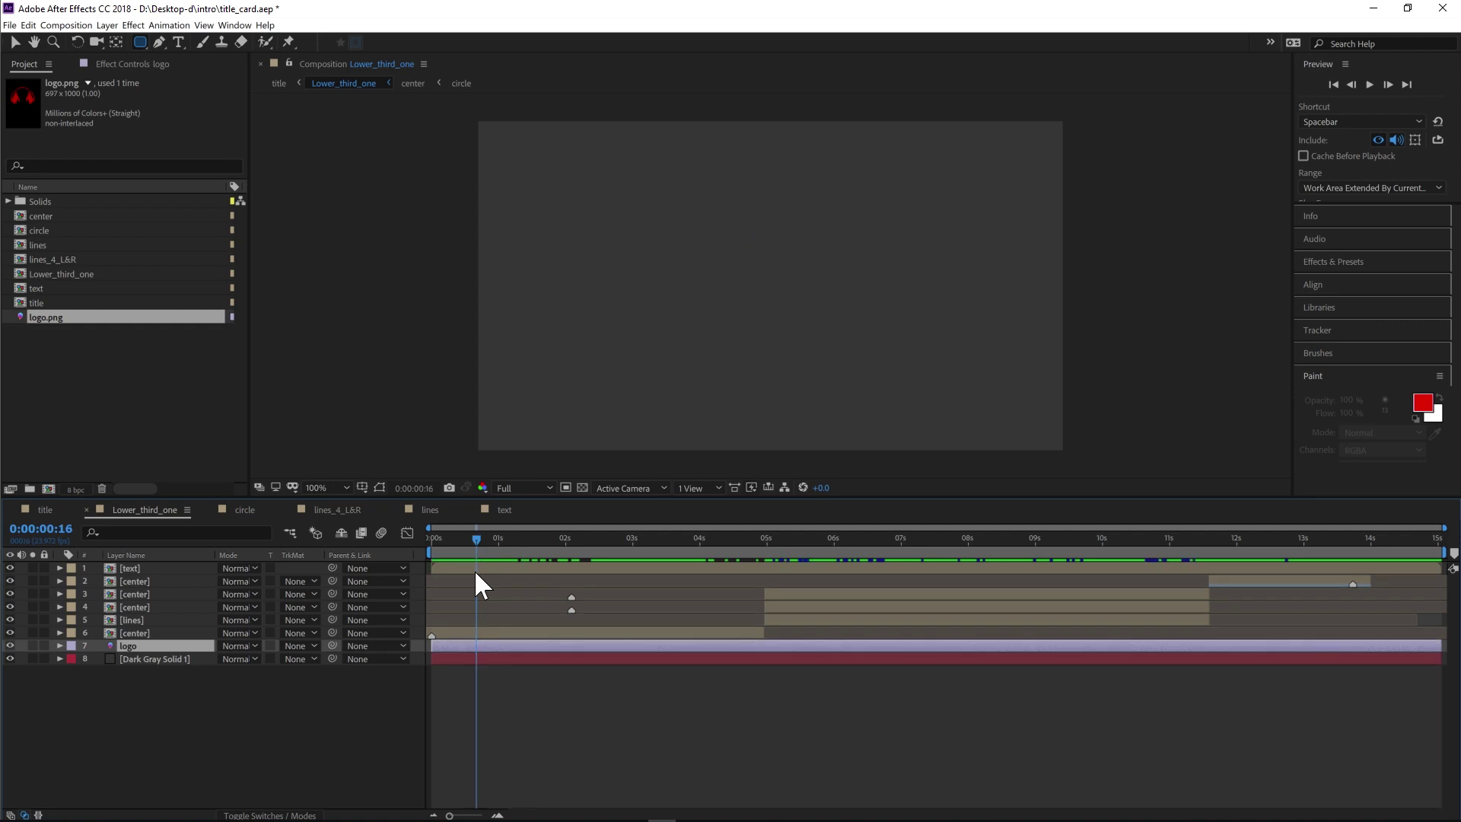
{"action": "key", "text": "space"}
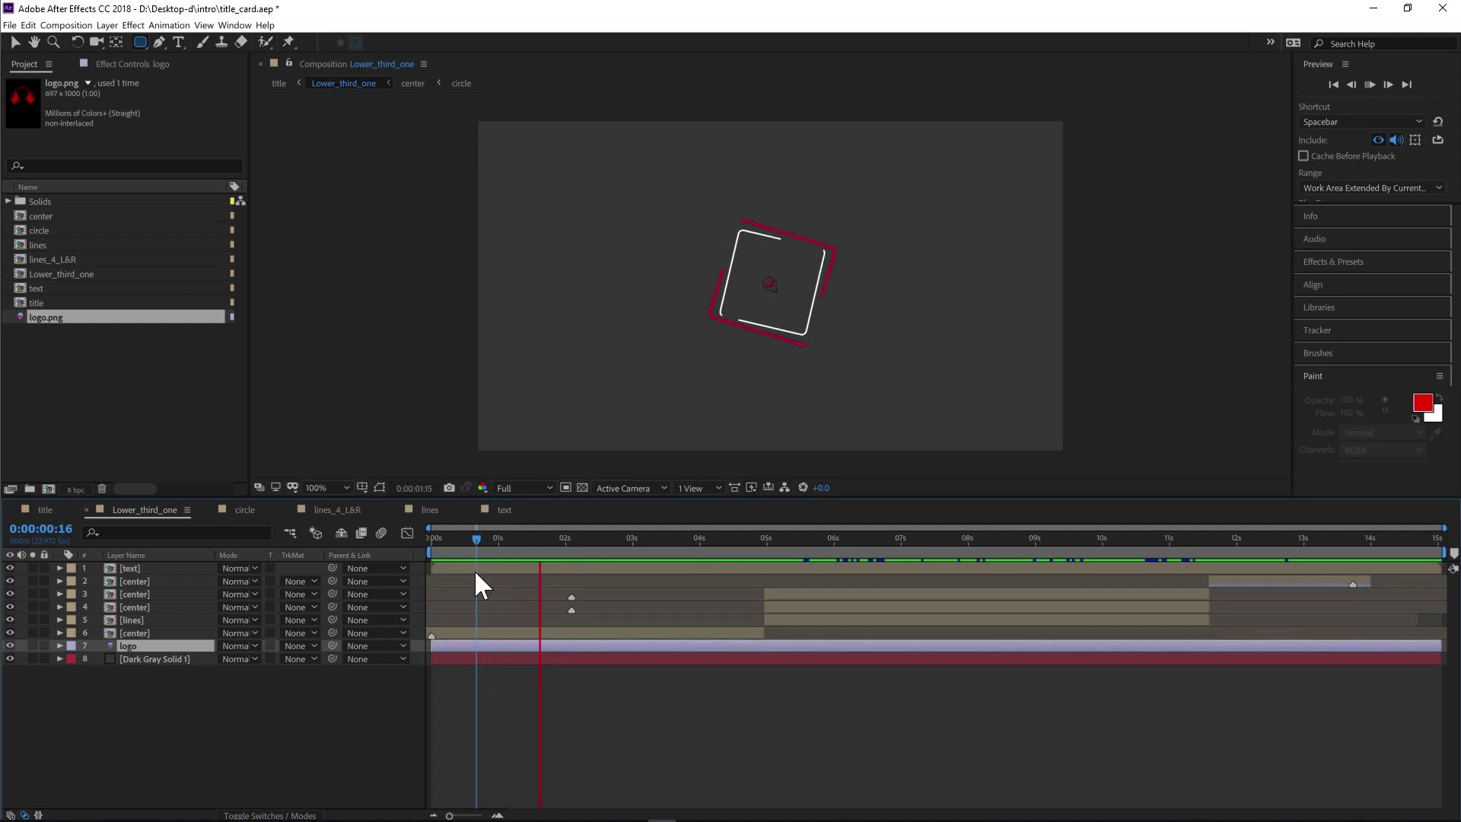